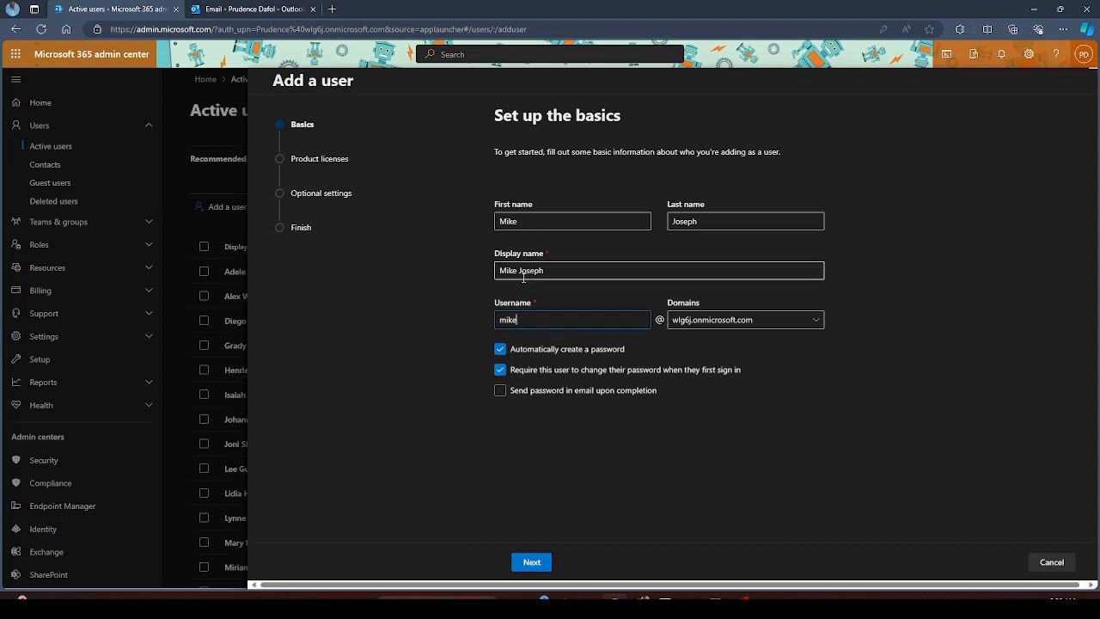
# Replace the already-taken username with a new one based on the user's name and continue
pyautogui.press('BackSpace')
pyautogui.press('BackSpace')
pyautogui.press('BackSpace')
pyautogui.press('BackSpace')
pyautogui.write('prudence')
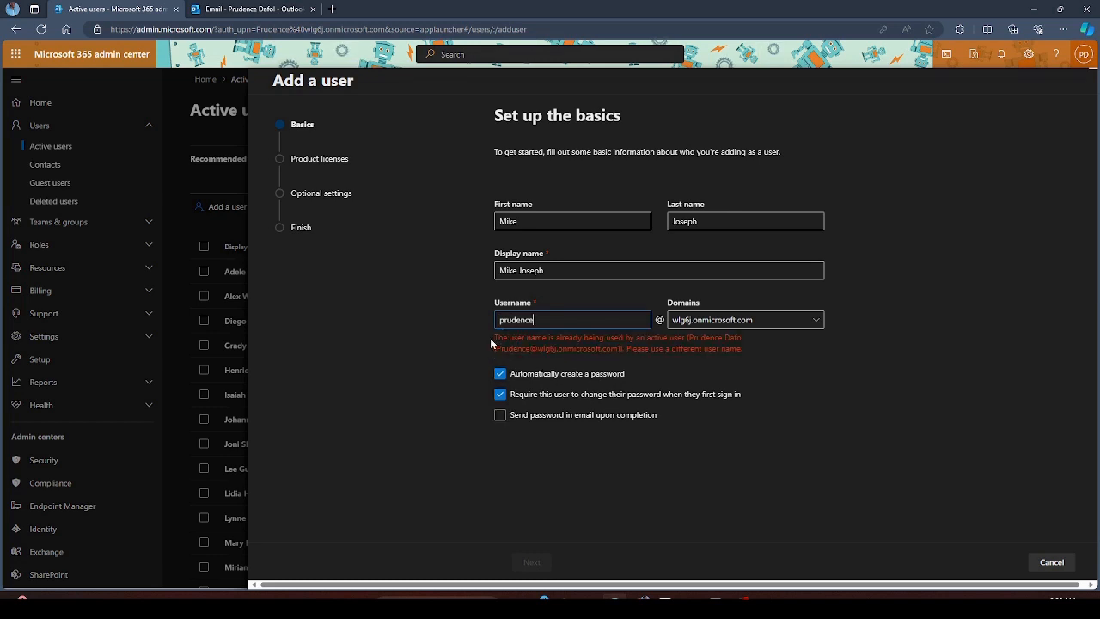
pyautogui.moveTo(497, 349); pyautogui.dragTo(636, 350)
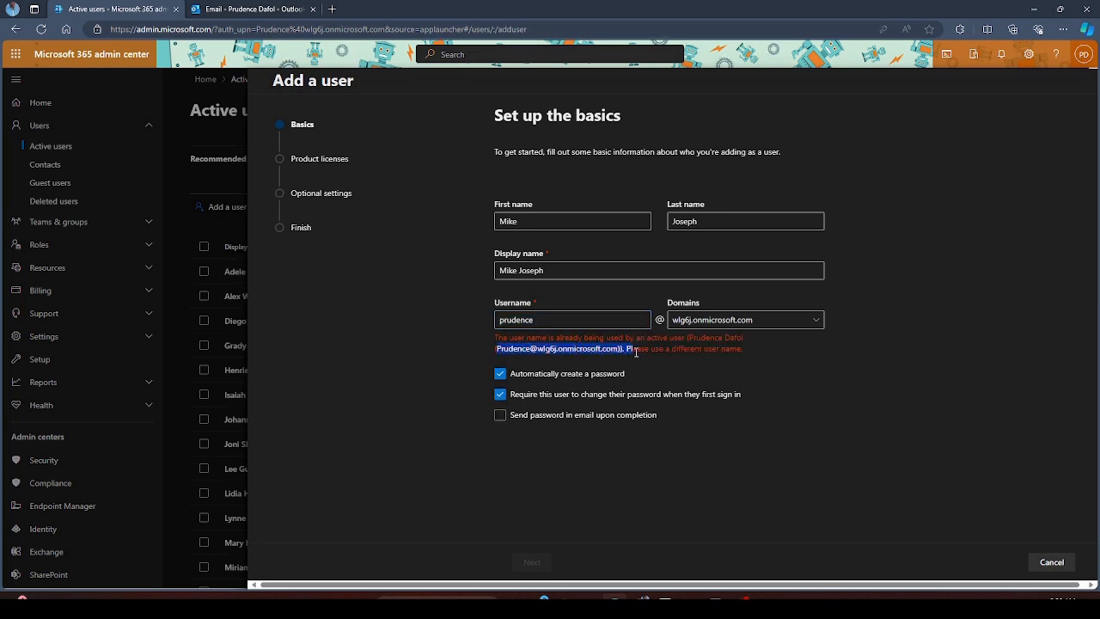
pyautogui.click(689, 512)
pyautogui.press('Tab')
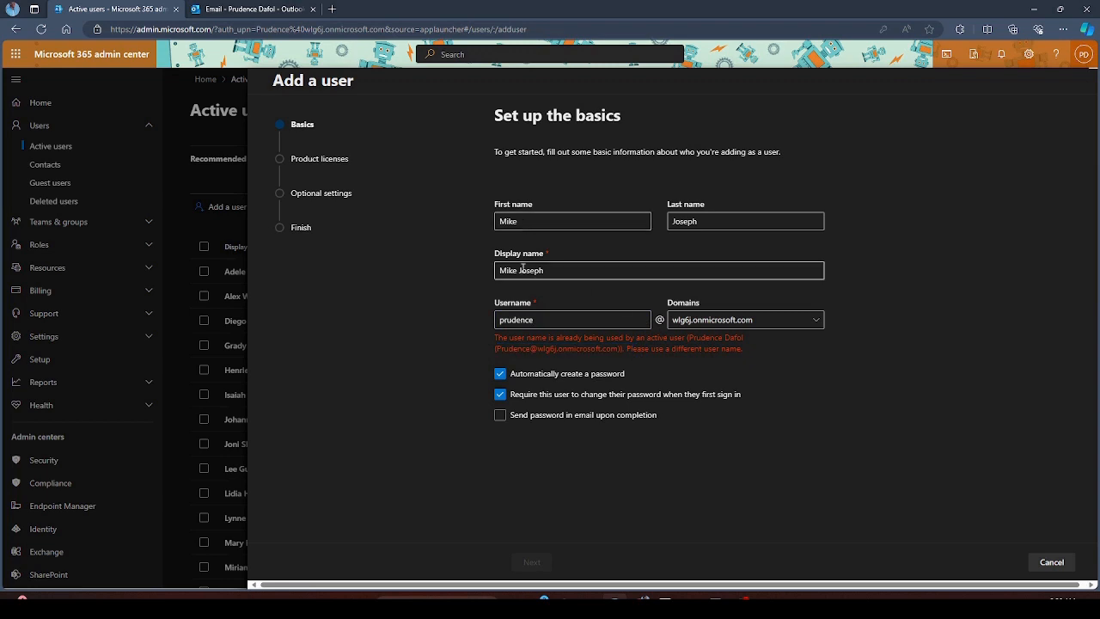
pyautogui.press('Tab')
pyautogui.write('mik')
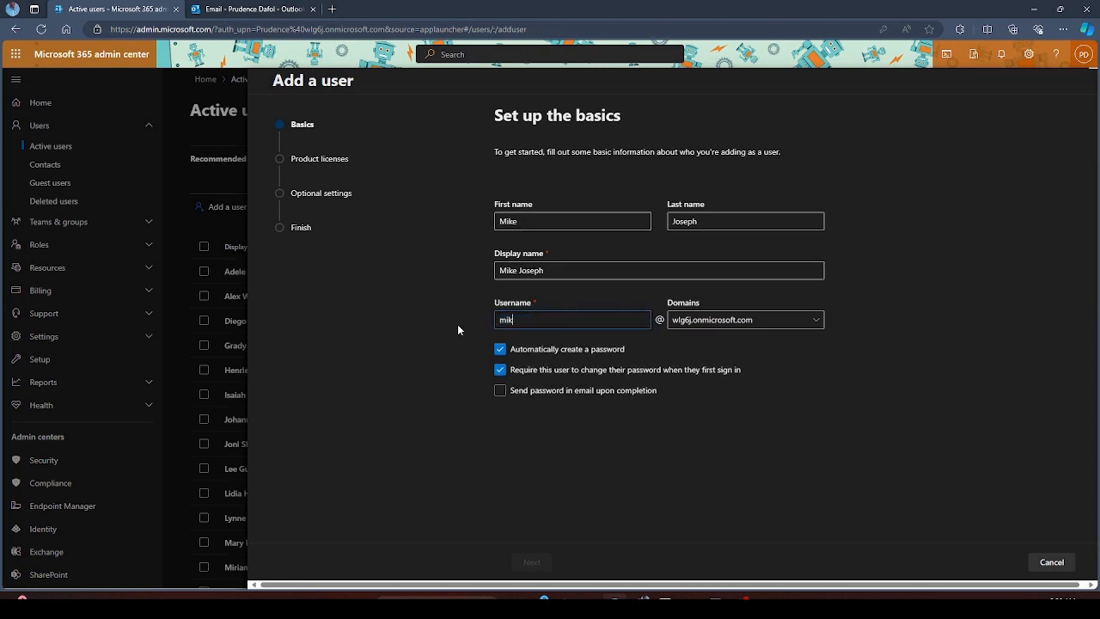
pyautogui.write('e.josep')
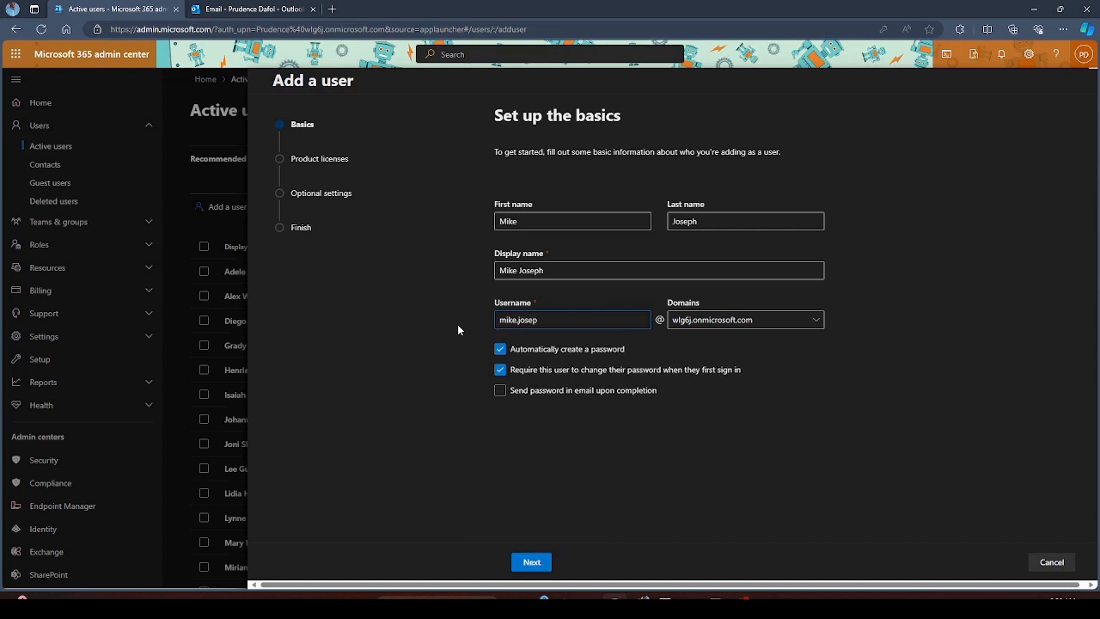
pyautogui.write('h')
pyautogui.press('BackSpace')
pyautogui.press('BackSpace')
pyautogui.press('BackSpace')
pyautogui.press('BackSpace')
pyautogui.press('BackSpace')
pyautogui.press('BackSpace')
pyautogui.press('BackSpace')
pyautogui.write('J')
pyautogui.click(532, 563)
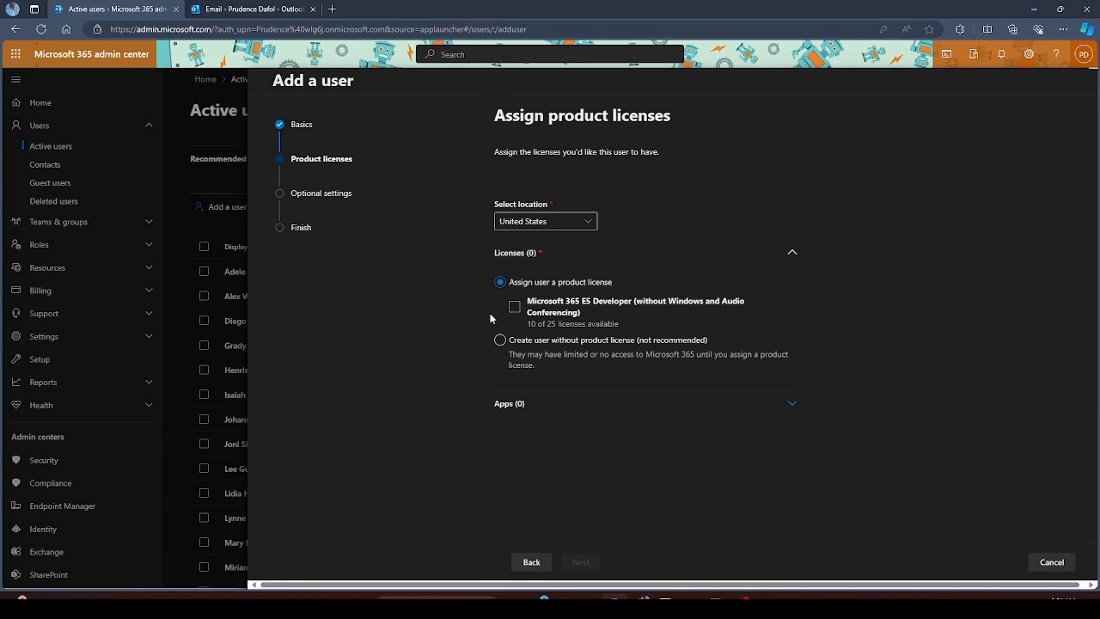
# Assign the Microsoft 365 E5 Developer license to the new user
pyautogui.click(515, 307)
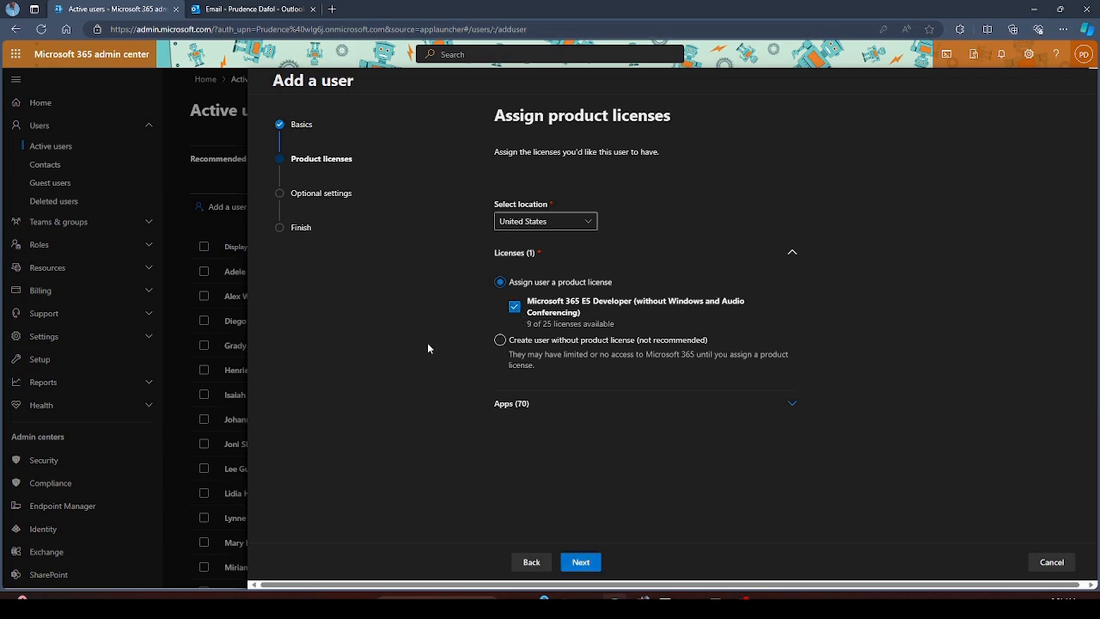
pyautogui.moveTo(527, 324); pyautogui.dragTo(618, 329)
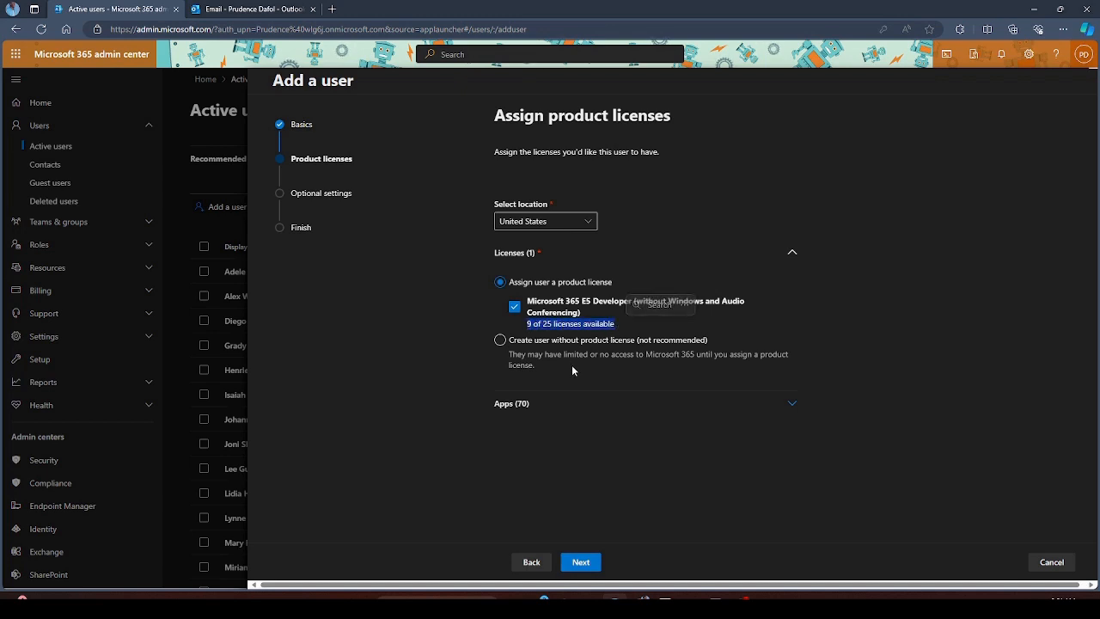
pyautogui.click(537, 329)
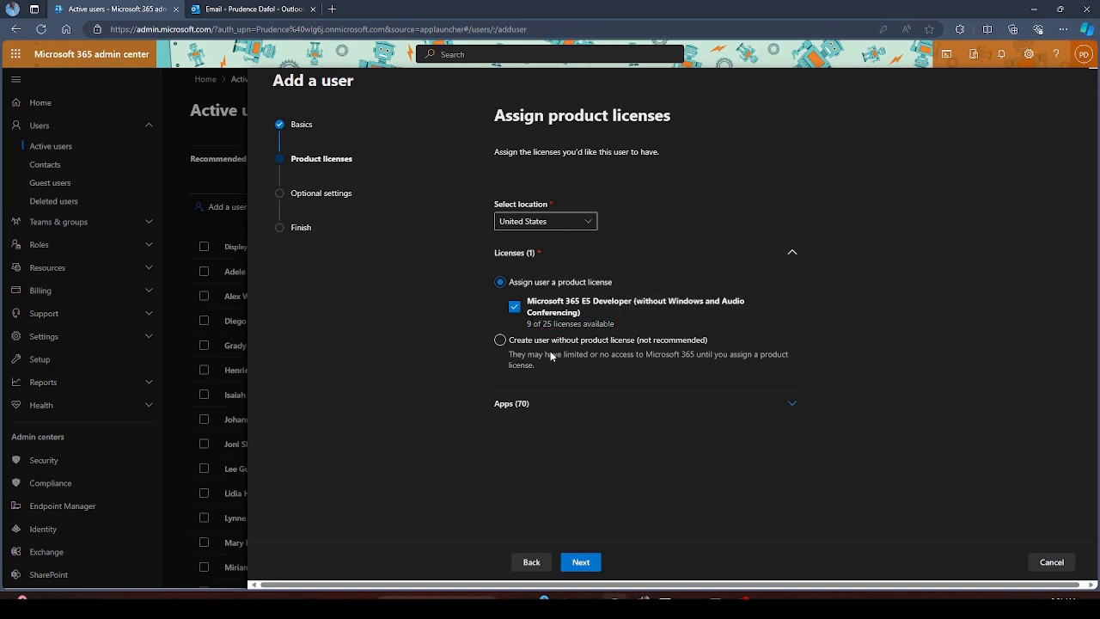
pyautogui.click(515, 308)
pyautogui.click(515, 308)
# Expand the license's 70 included apps and review the list
pyautogui.click(792, 403)
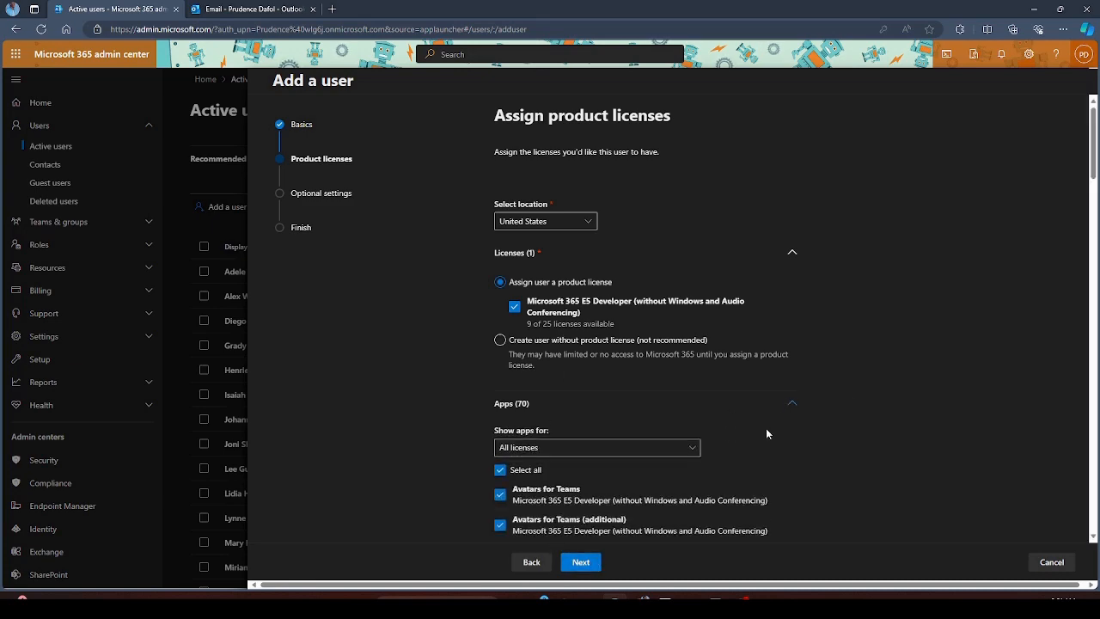
pyautogui.scroll(-7, 769, 353)
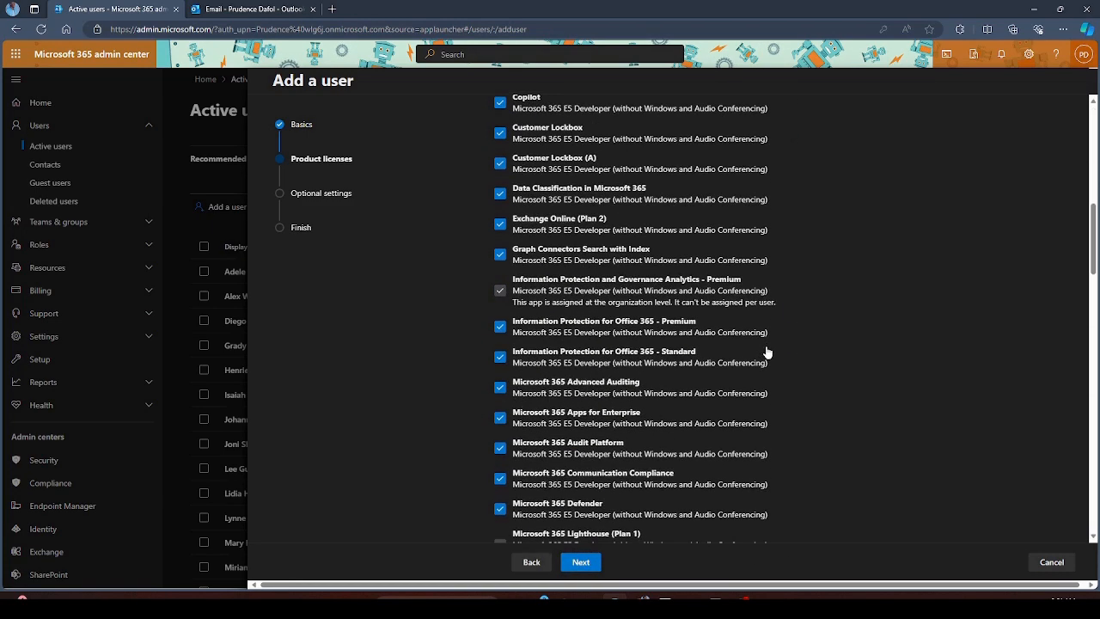
pyautogui.scroll(-6, 769, 352)
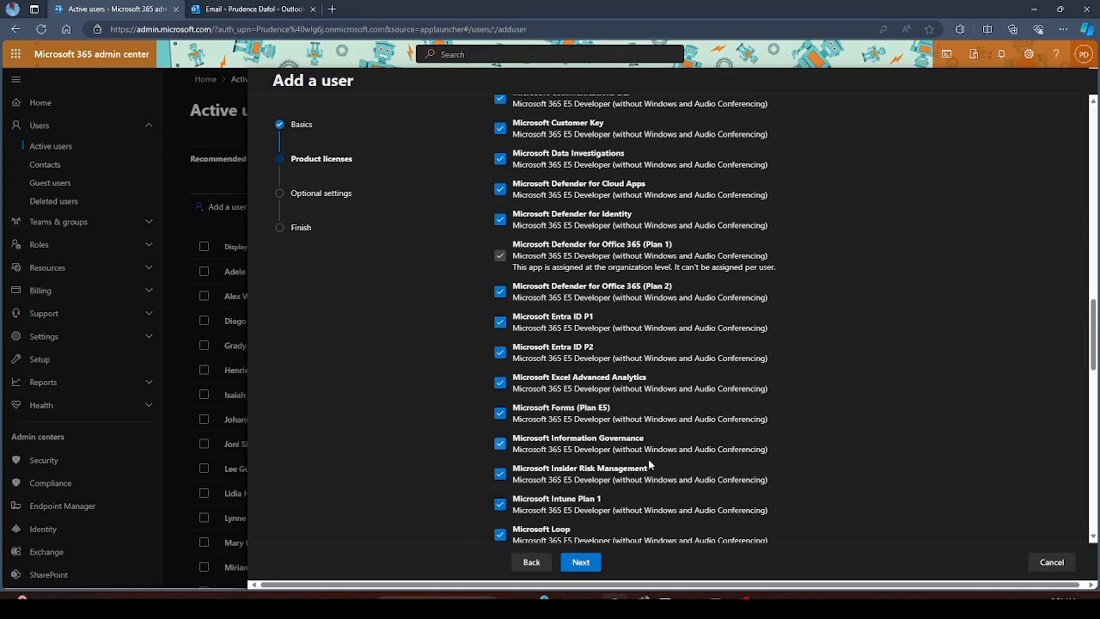
pyautogui.scroll(-5, 650, 465)
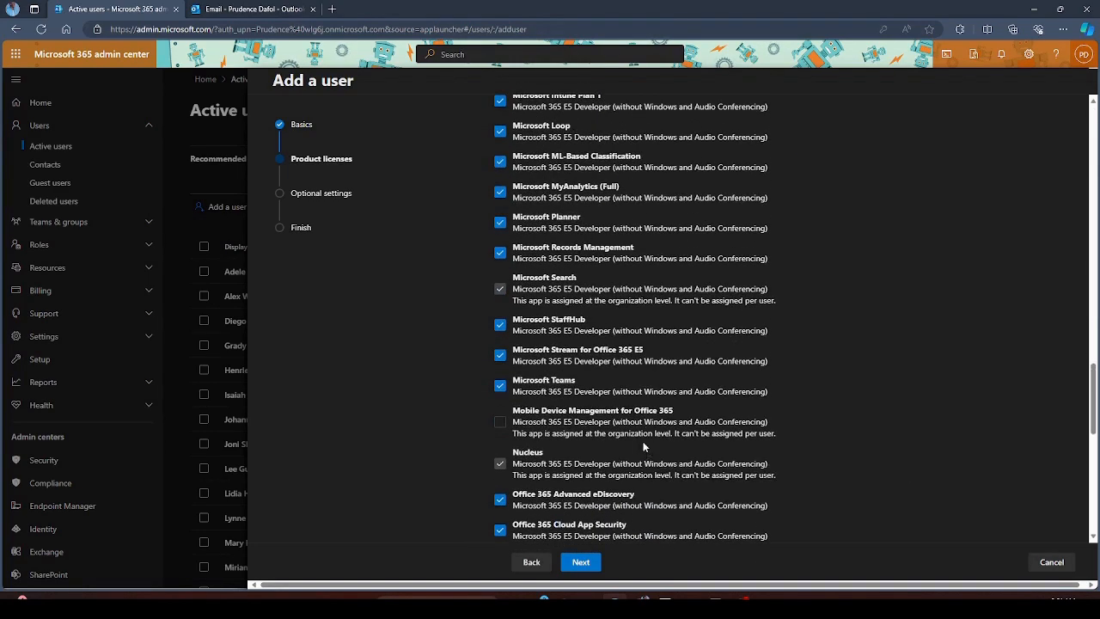
pyautogui.scroll(-3, 646, 442)
pyautogui.scroll(10, 662, 425)
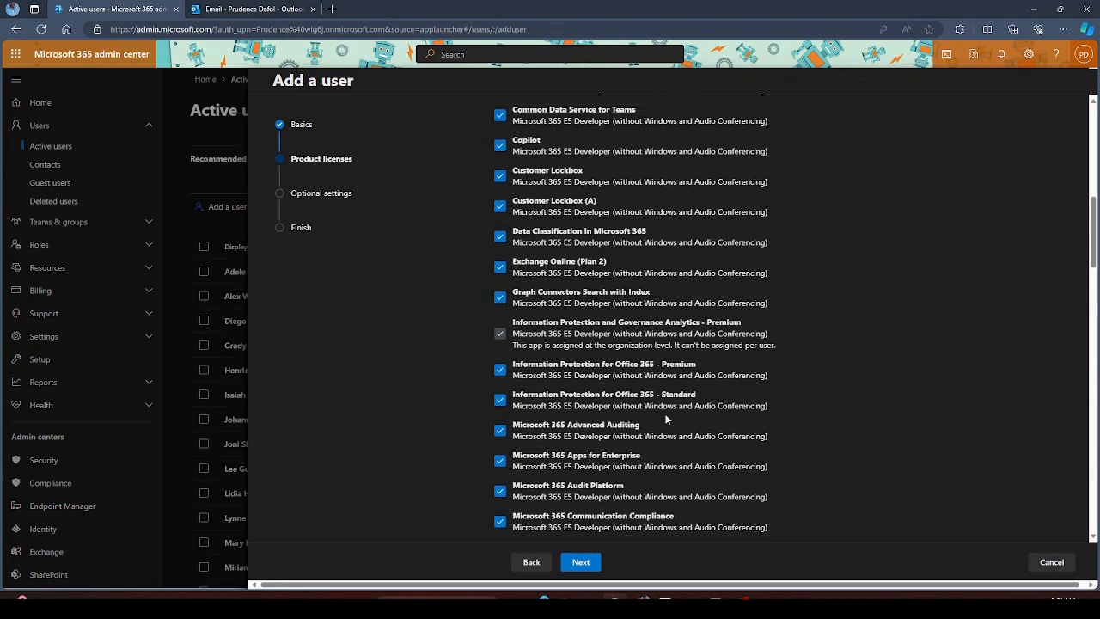
pyautogui.scroll(2, 666, 419)
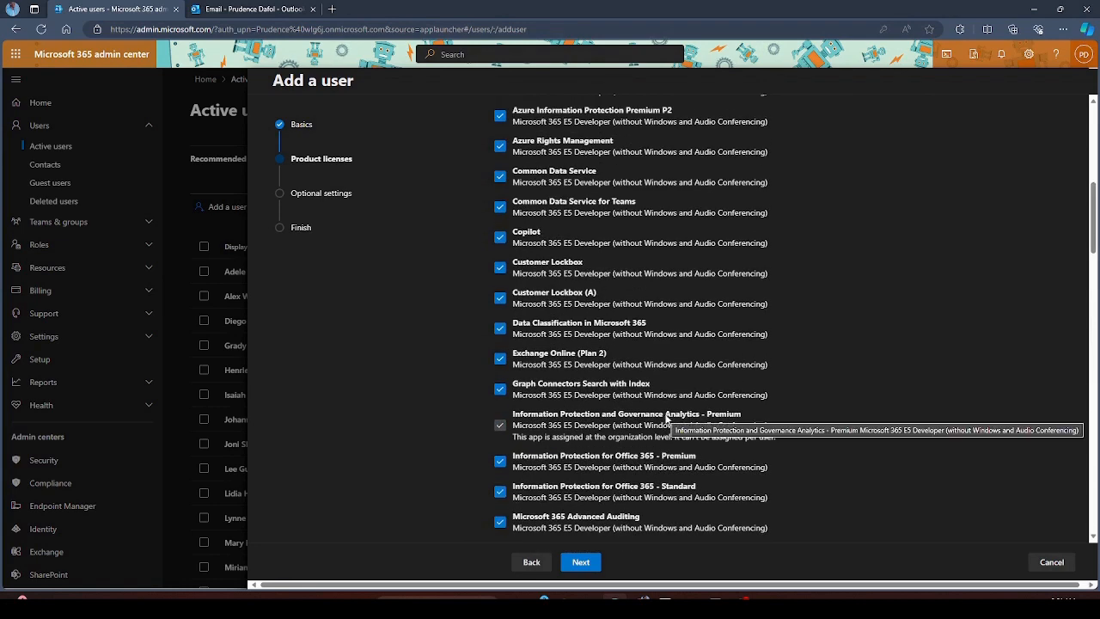
pyautogui.scroll(3, 666, 418)
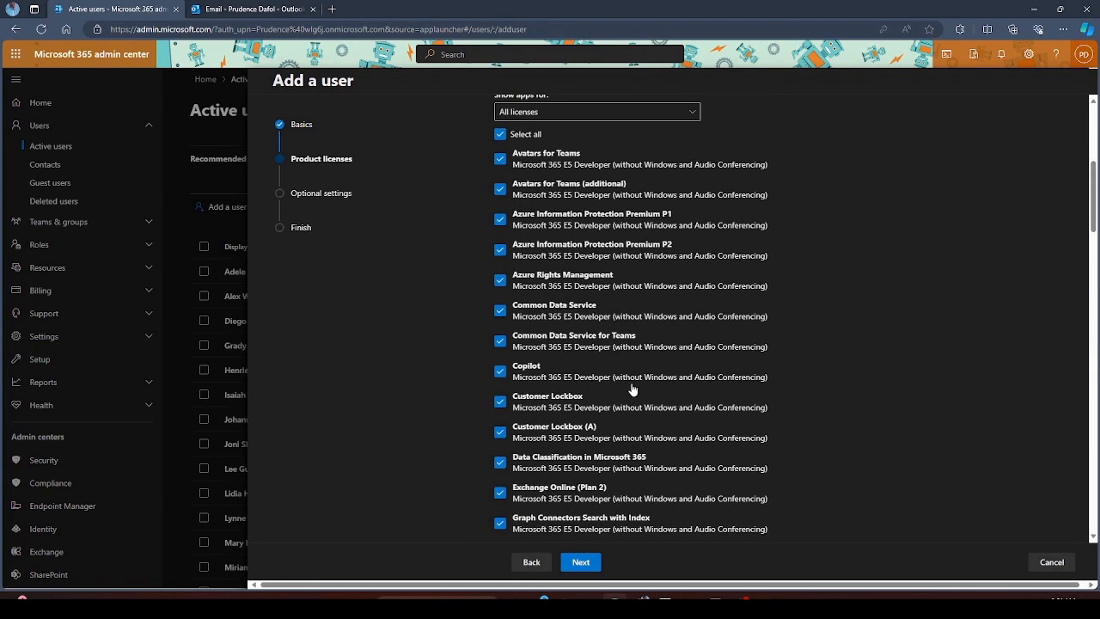
# Keep every app enabled, including Copilot and Avatars for Teams, and proceed to optional settings
pyautogui.click(501, 372)
pyautogui.click(501, 372)
pyautogui.click(500, 158)
pyautogui.click(500, 158)
pyautogui.scroll(-10, 729, 320)
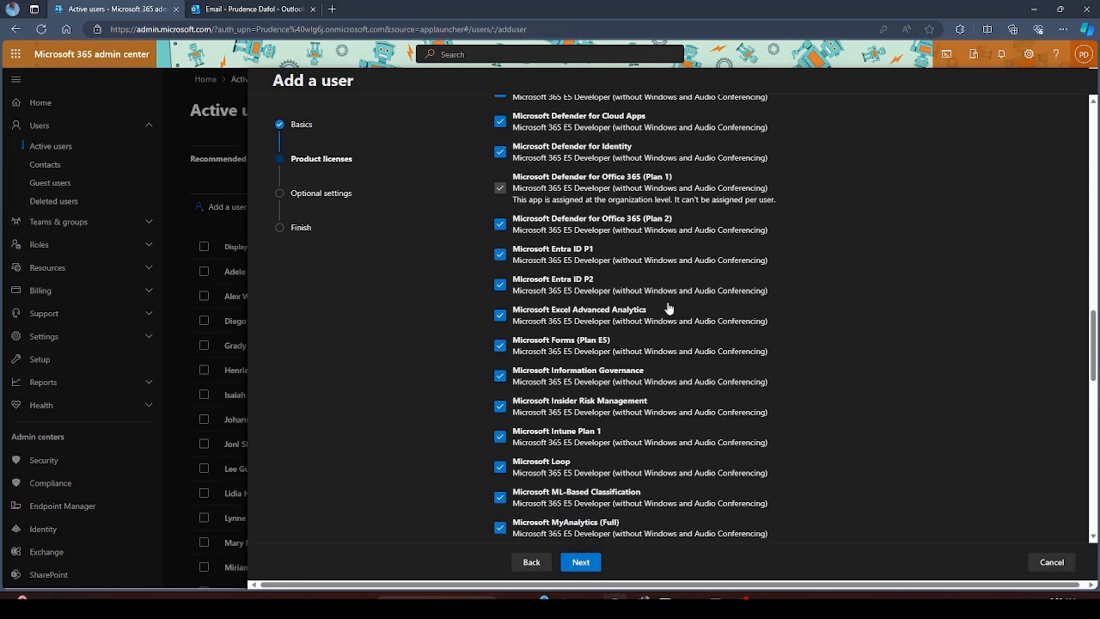
pyautogui.scroll(-10, 669, 308)
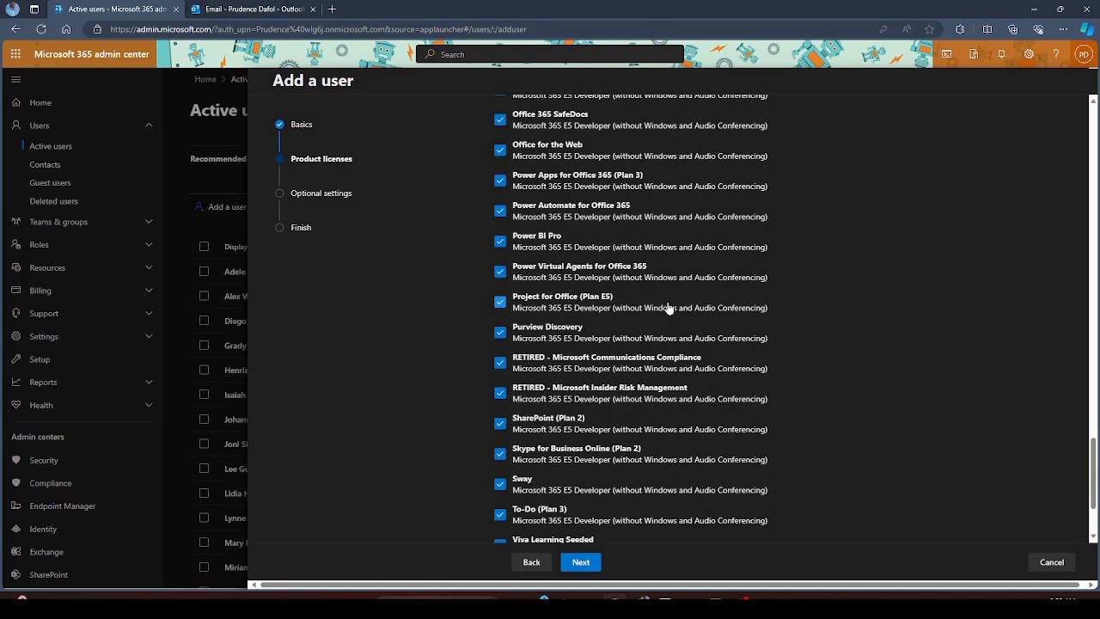
pyautogui.scroll(-2, 669, 308)
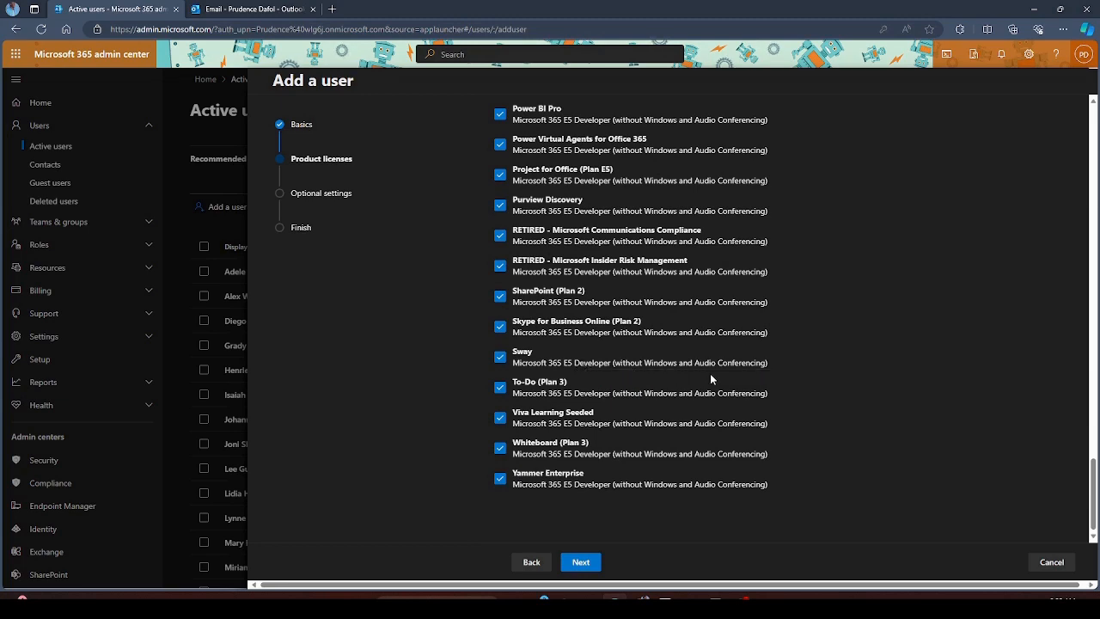
pyautogui.scroll(4, 641, 382)
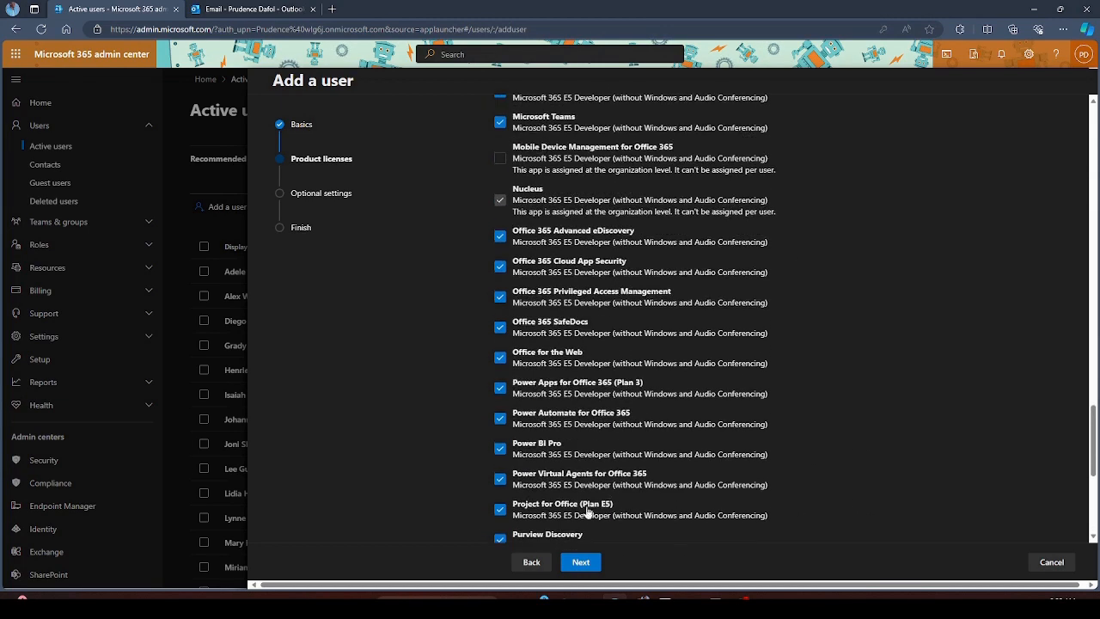
pyautogui.click(583, 563)
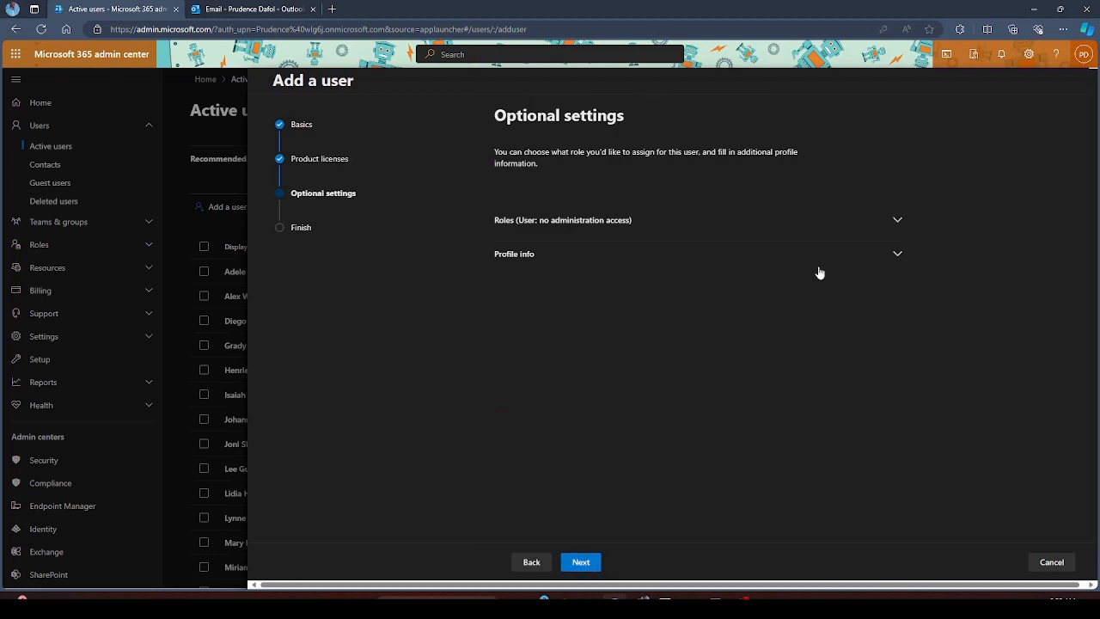
# Expand Roles and choose Admin center access for the new user
pyautogui.click(898, 220)
pyautogui.scroll(-3, 663, 286)
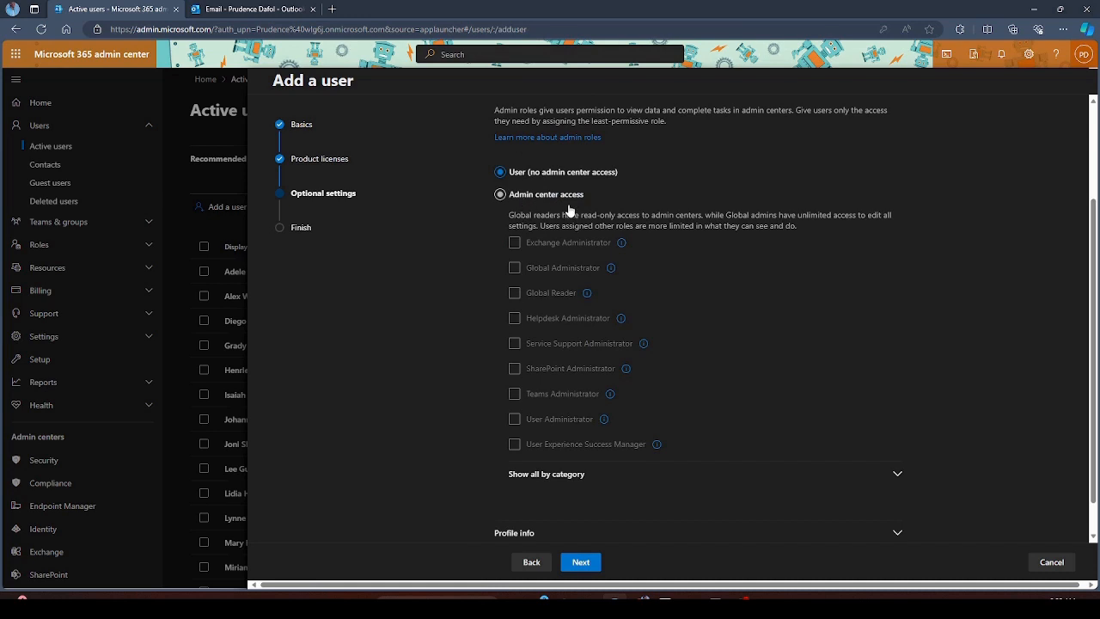
pyautogui.click(501, 194)
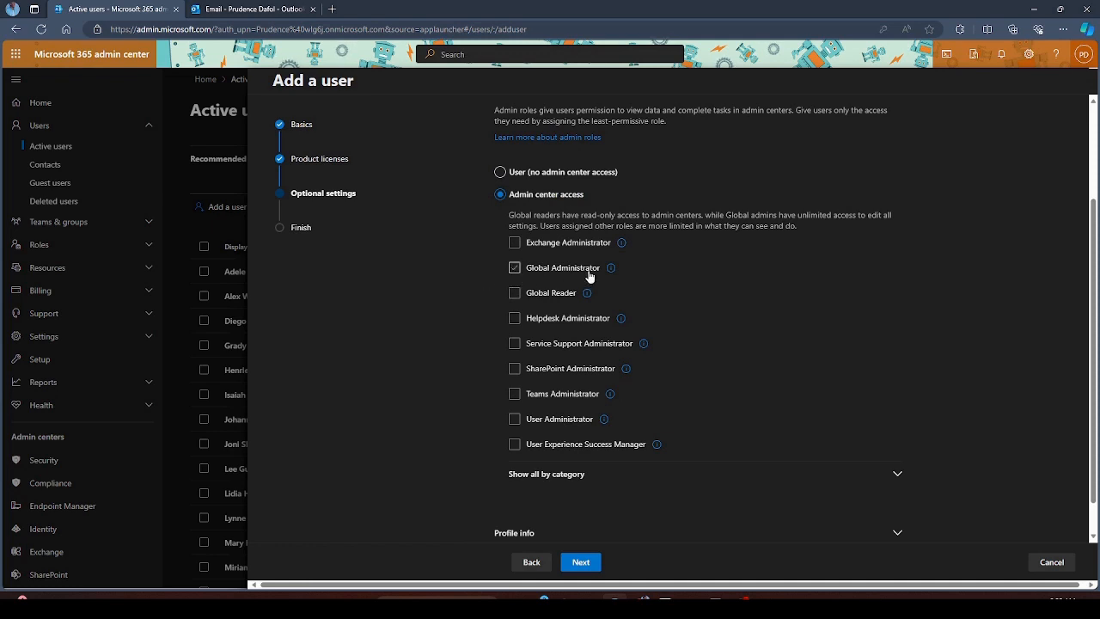
pyautogui.click(565, 322)
# Try the Global Administrator and Exchange Administrator roles, leaving both unchecked
pyautogui.click(515, 271)
pyautogui.click(514, 269)
pyautogui.click(515, 244)
pyautogui.click(515, 243)
pyautogui.moveTo(624, 250)
pyautogui.moveTo(616, 271)
pyautogui.moveTo(589, 297)
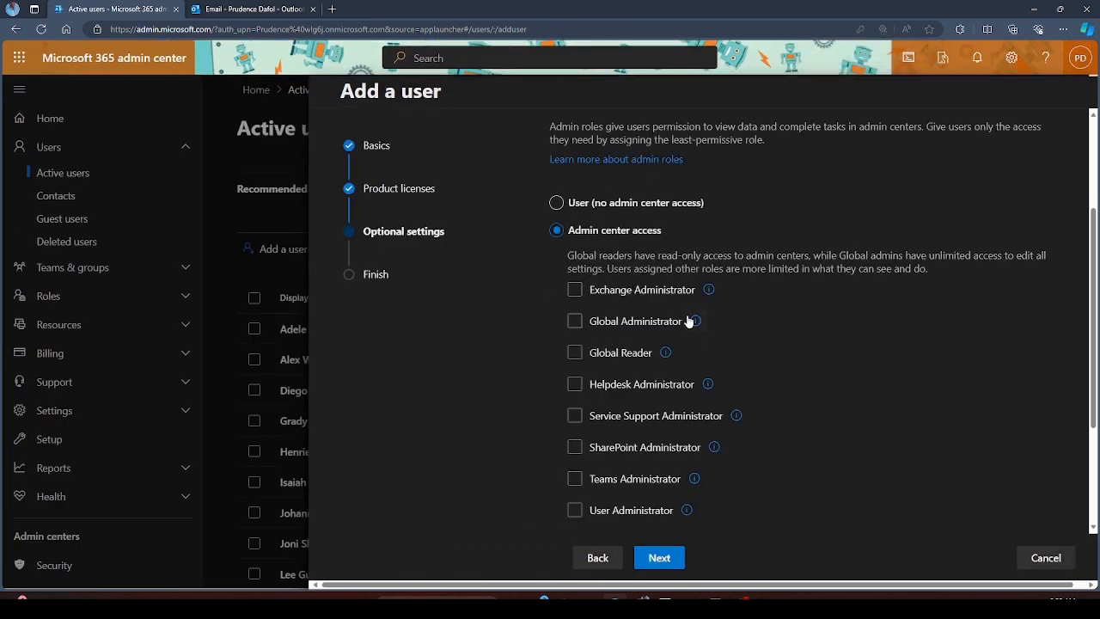
pyautogui.moveTo(666, 353)
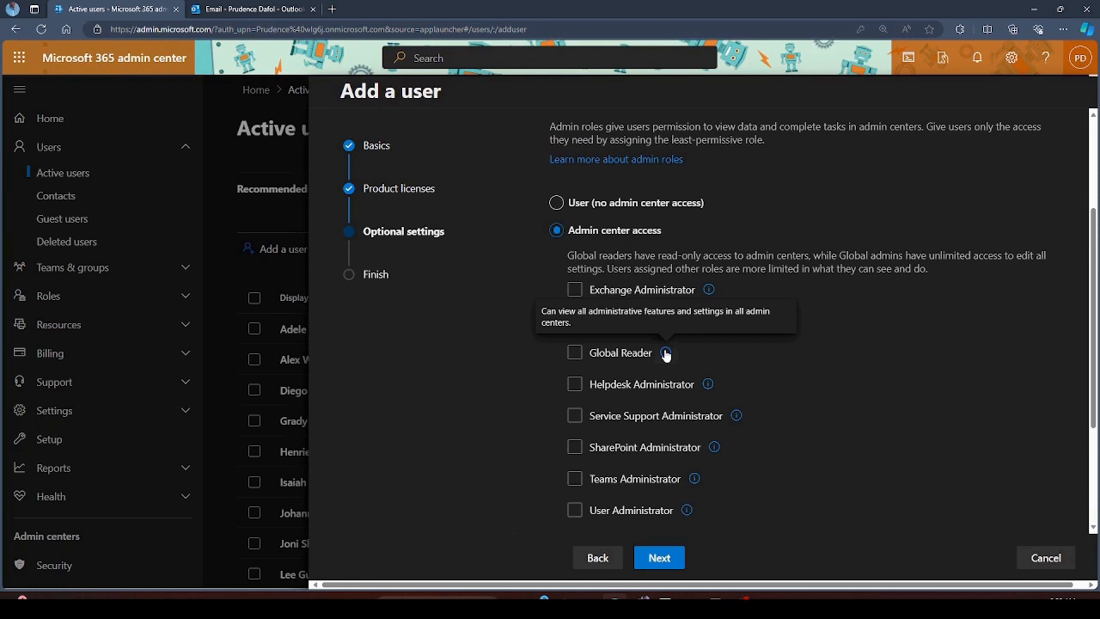
pyautogui.click(621, 359)
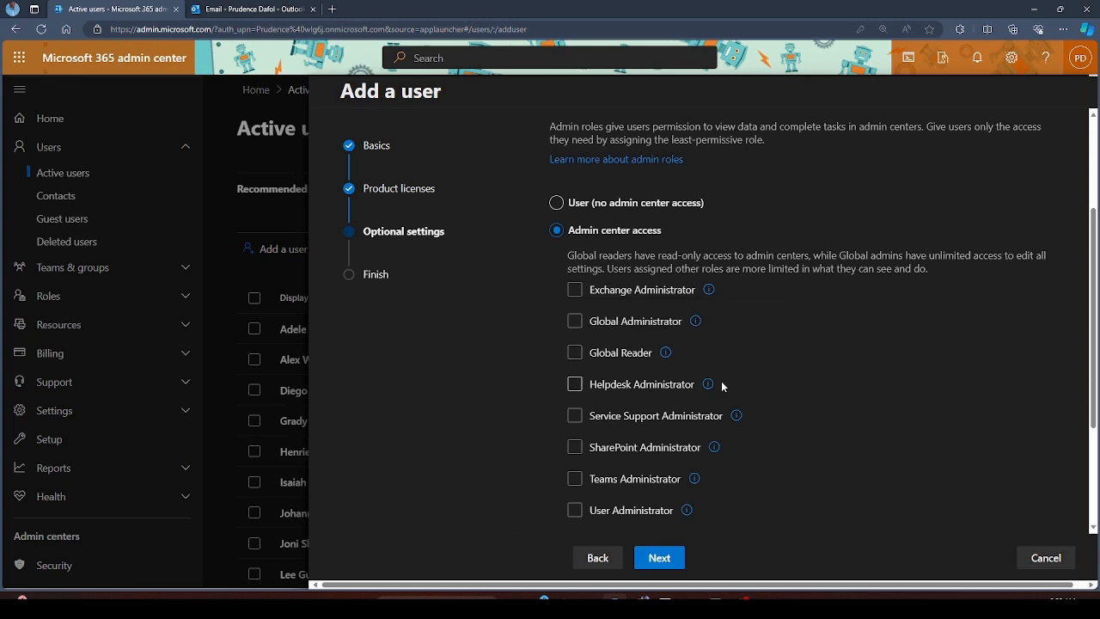
pyautogui.moveTo(706, 386)
pyautogui.moveTo(738, 418)
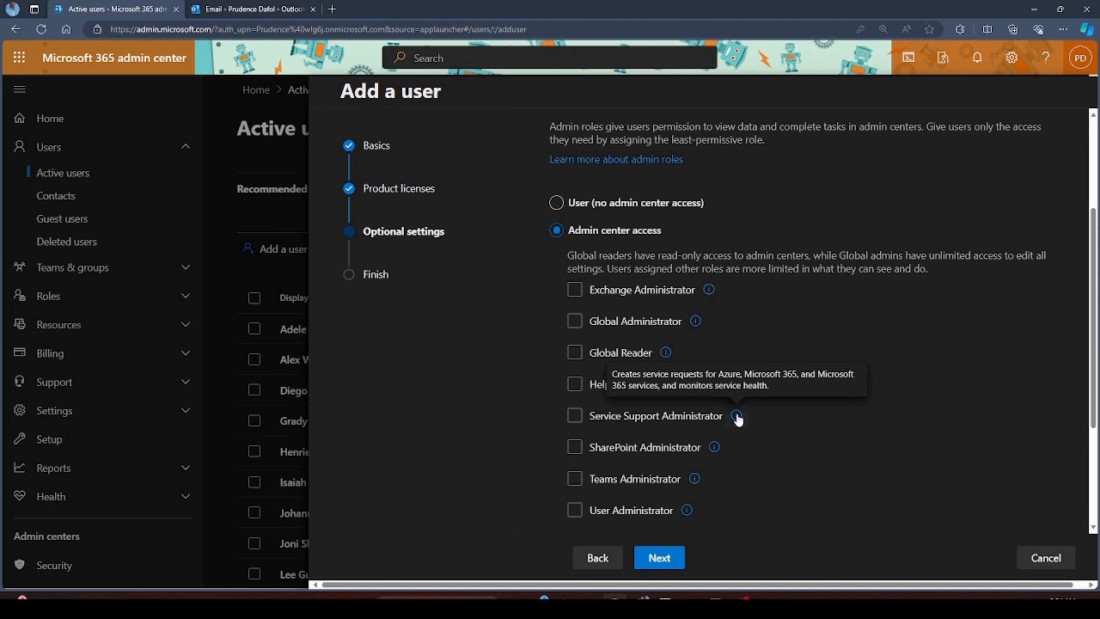
pyautogui.moveTo(717, 449)
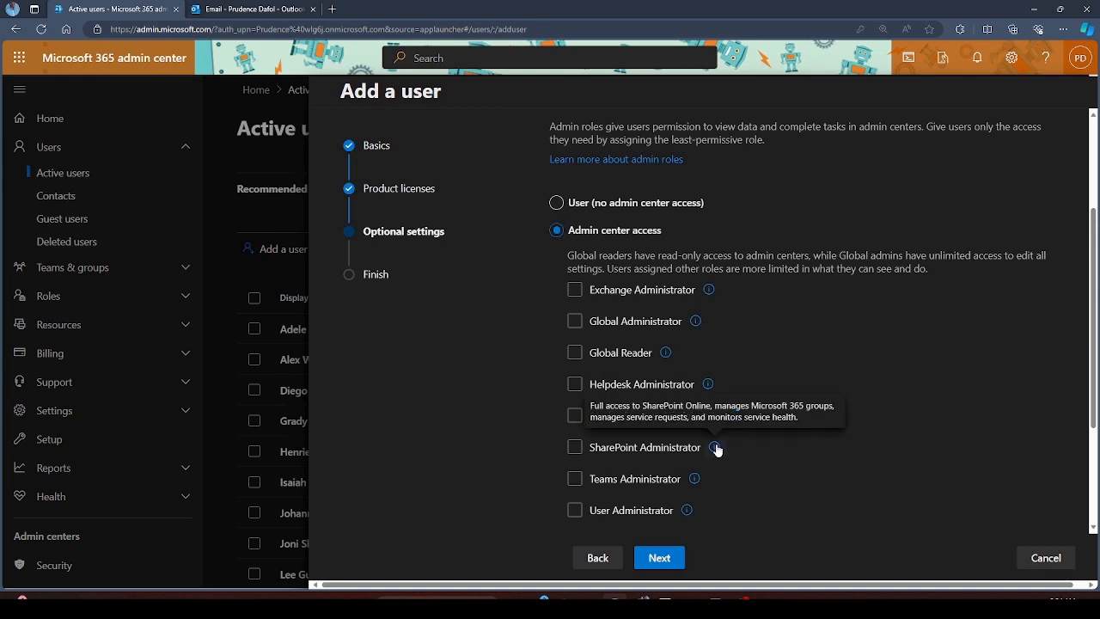
# Check the User Administrator role description and reset the page zoom
pyautogui.scroll(-2, 894, 422)
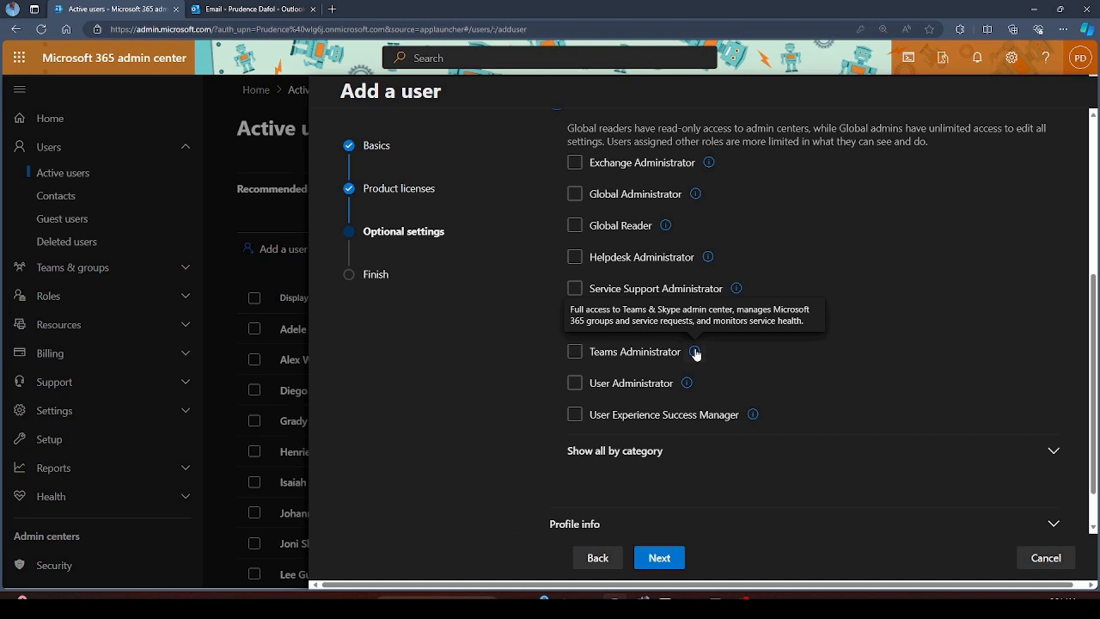
pyautogui.moveTo(691, 385)
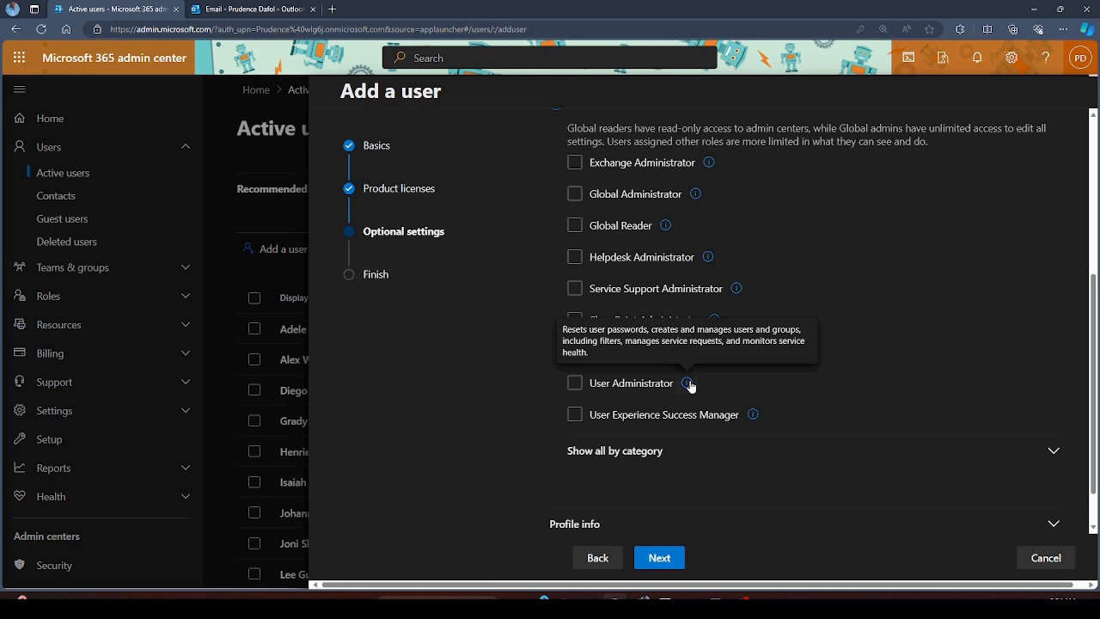
pyautogui.click(657, 385)
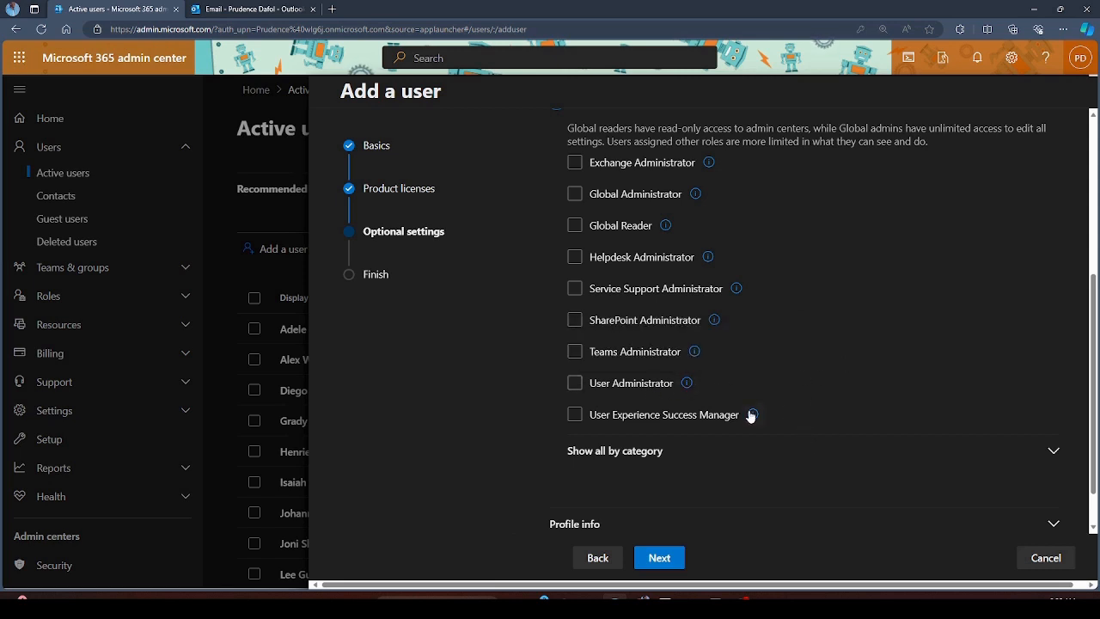
pyautogui.moveTo(754, 416)
pyautogui.hotkey('ctrl', '-')
pyautogui.hotkey('ctrl', '-')
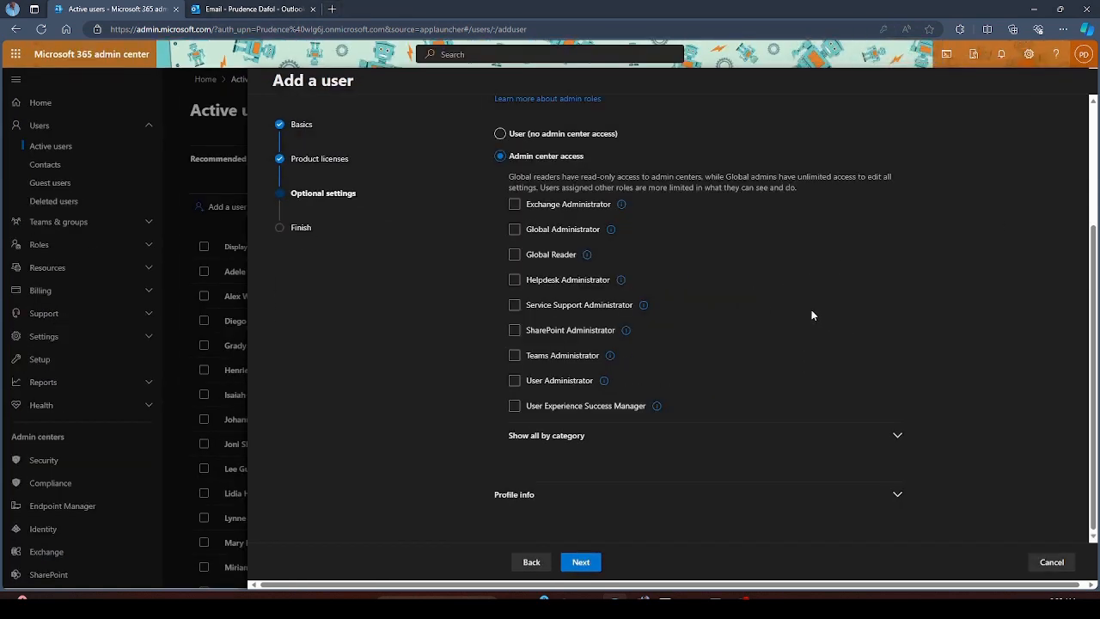
# List all admin roles by category and browse through them
pyautogui.click(898, 435)
pyautogui.scroll(-3, 885, 331)
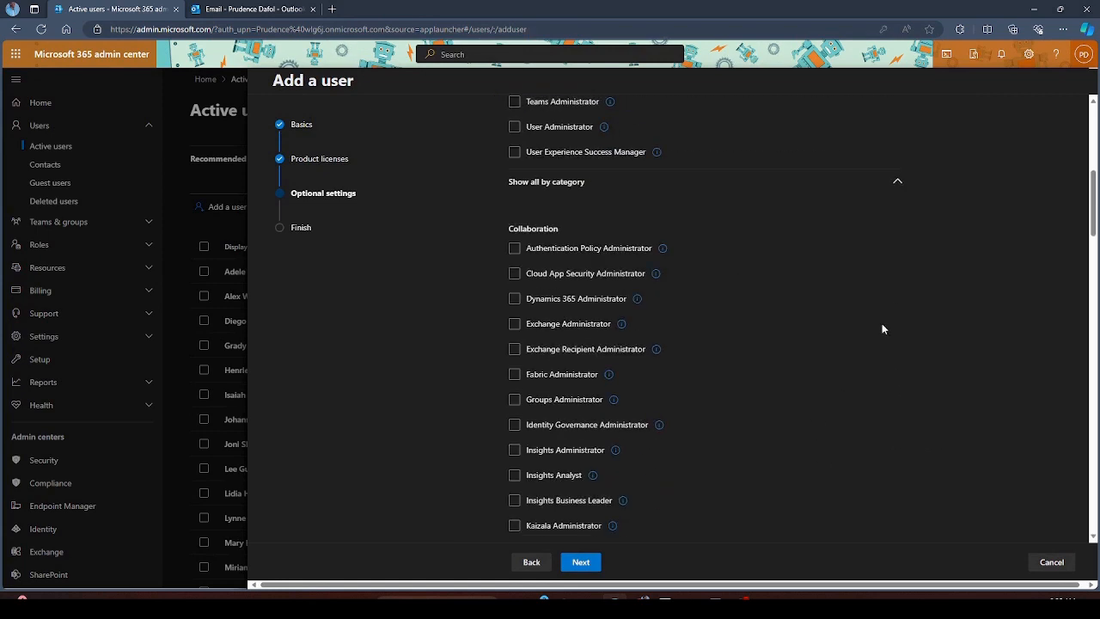
pyautogui.scroll(2, 808, 323)
pyautogui.scroll(-7, 563, 387)
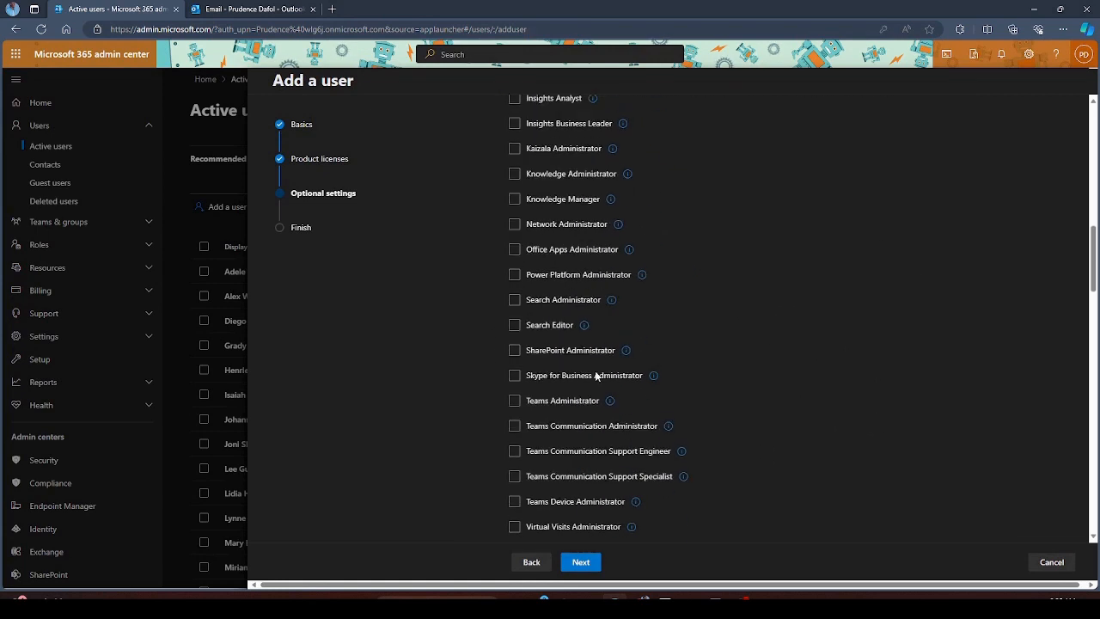
pyautogui.moveTo(585, 325)
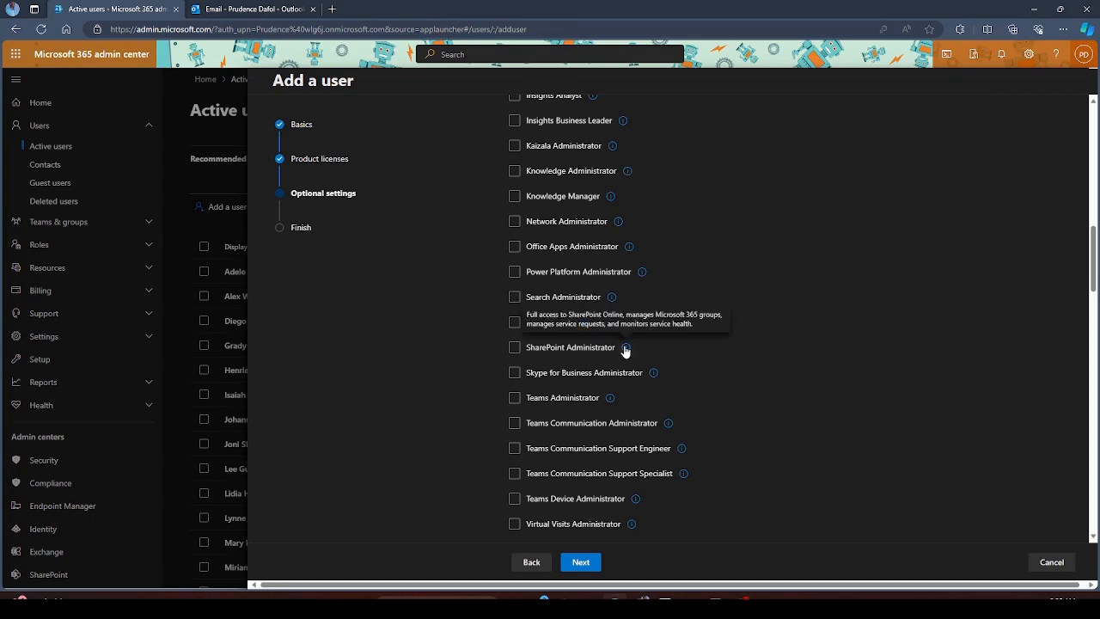
pyautogui.scroll(-4, 624, 351)
pyautogui.scroll(-15, 609, 340)
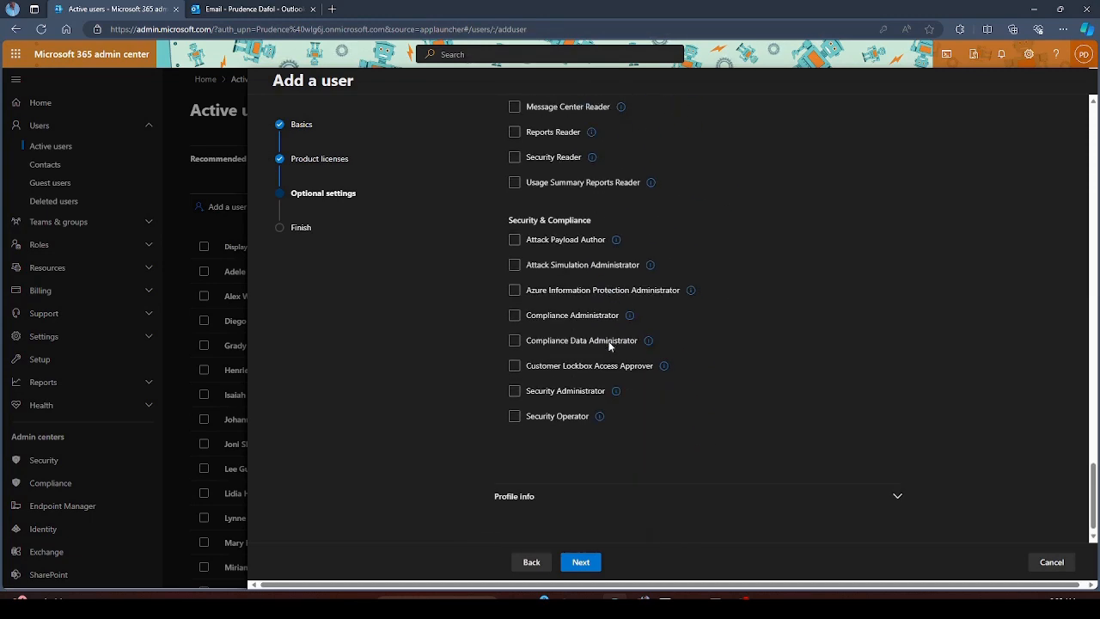
# Expand the Profile info section to show job title, department and office fields
pyautogui.click(896, 497)
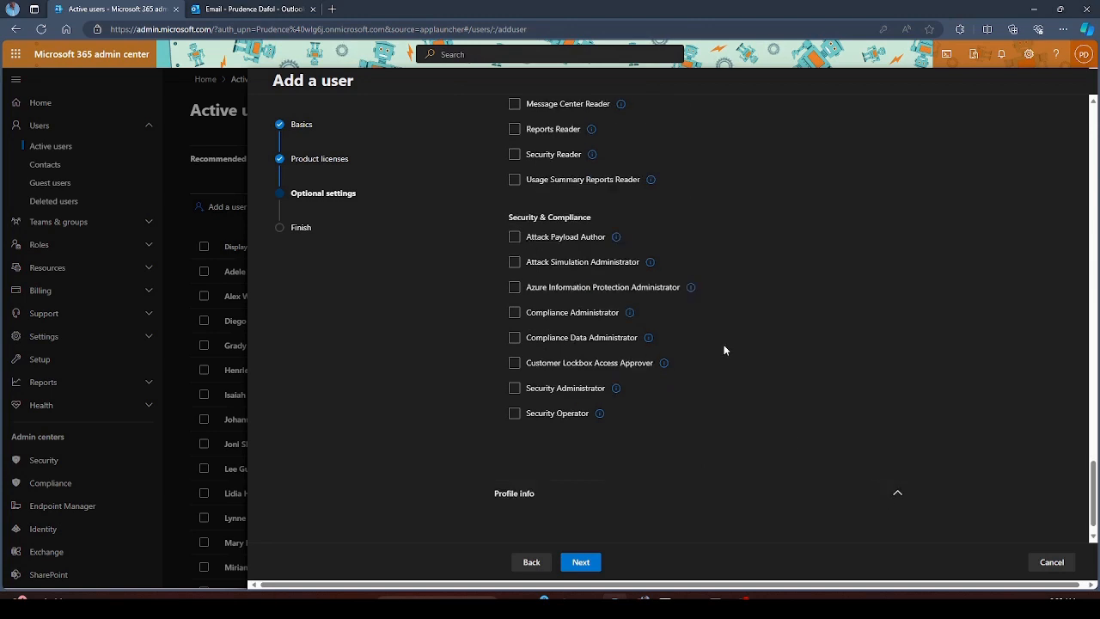
pyautogui.scroll(-2, 737, 401)
pyautogui.scroll(-3, 735, 395)
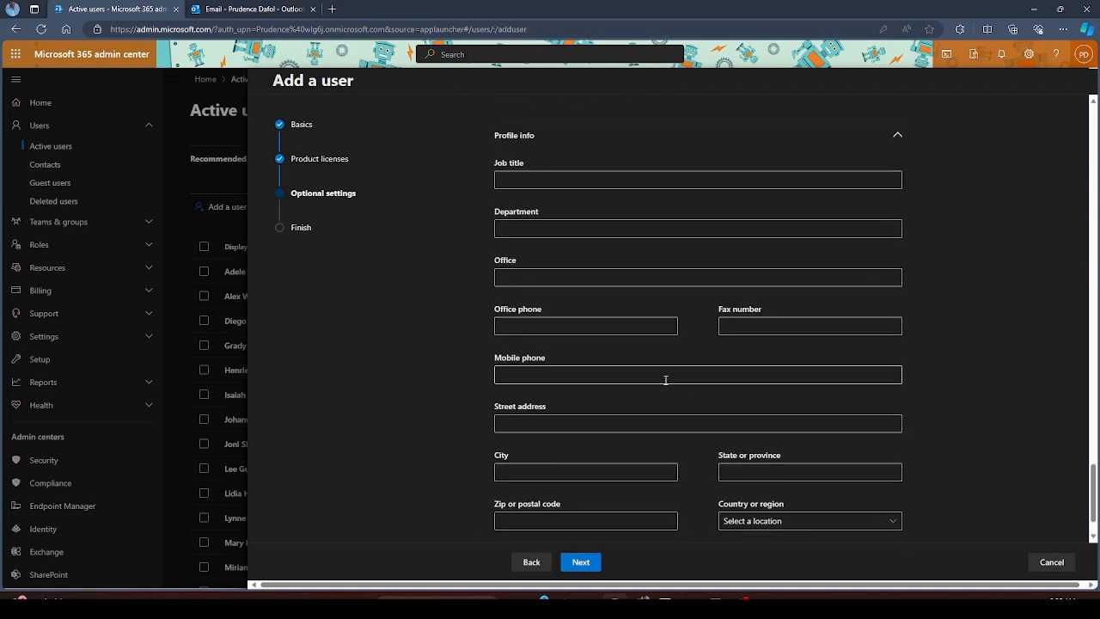
# Enter job title 'Support Engineer', then fill department IT and office HQ
pyautogui.scroll(-1, 663, 379)
pyautogui.scroll(2, 663, 379)
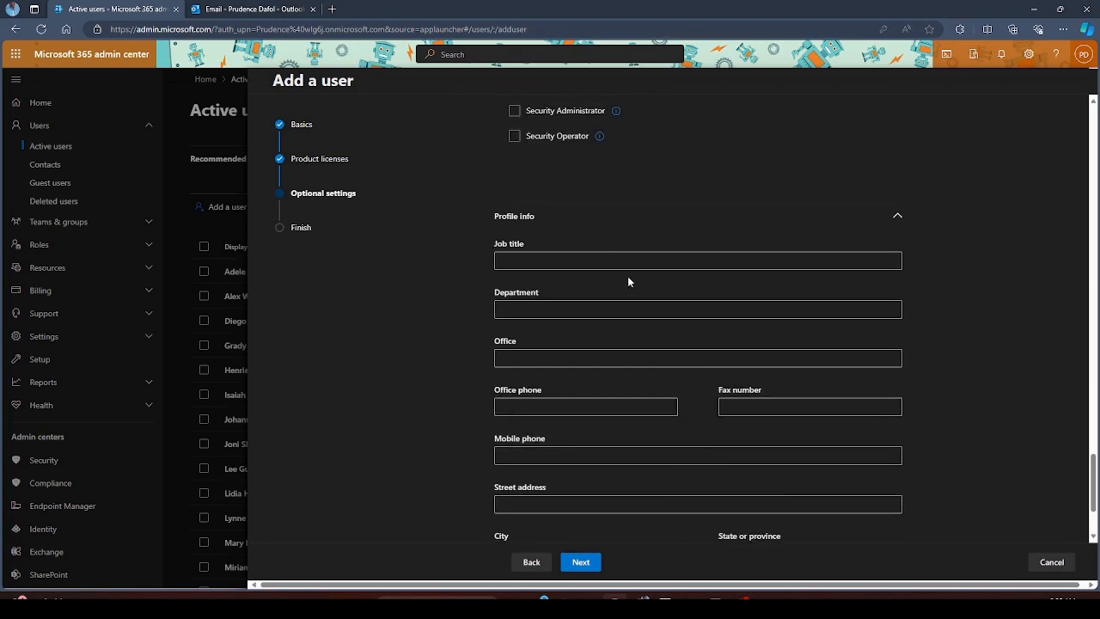
pyautogui.click(612, 260)
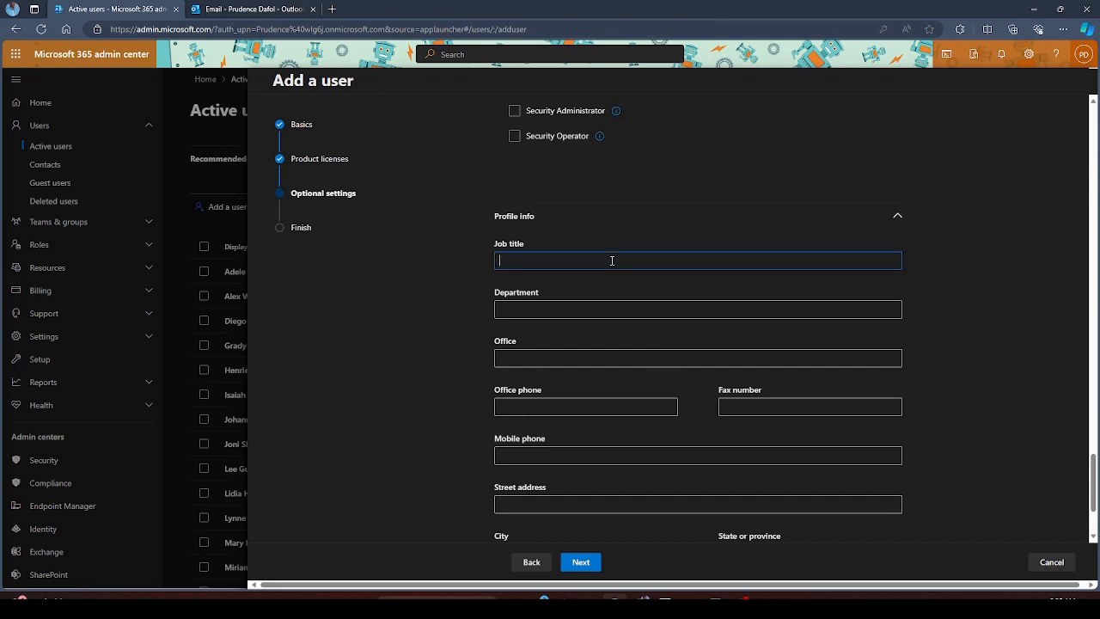
pyautogui.write('Support Engineer')
pyautogui.click(610, 309)
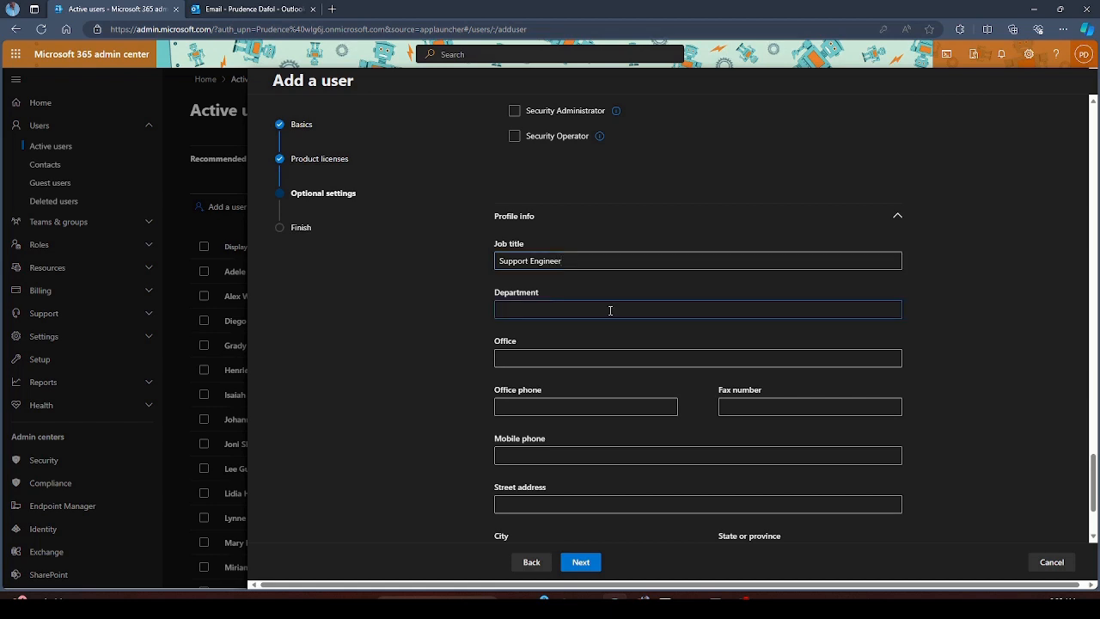
pyautogui.click(582, 365)
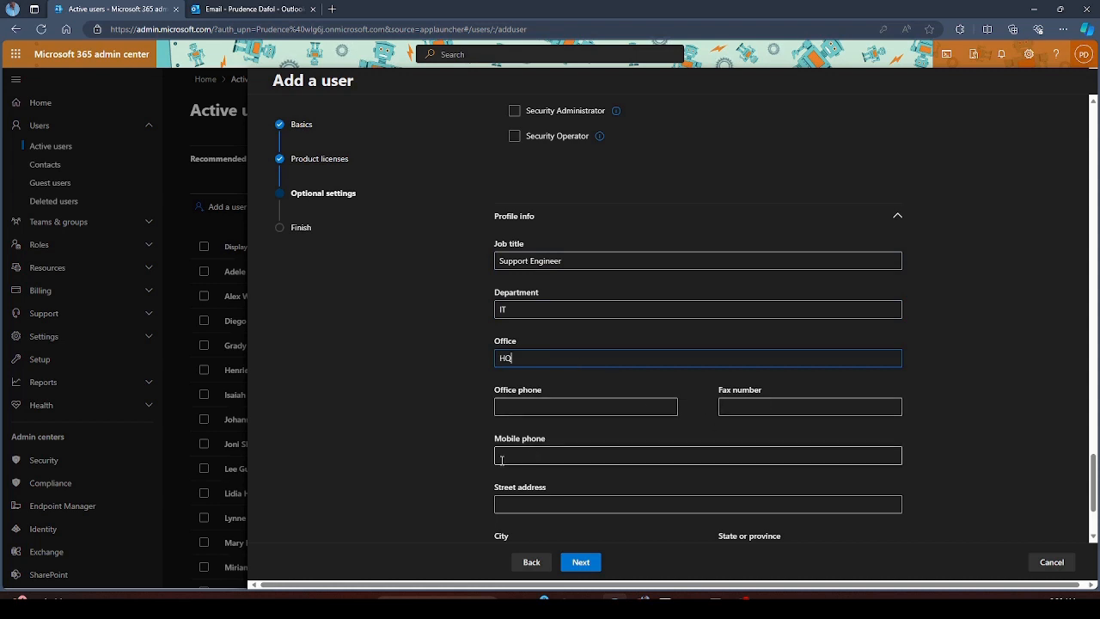
# Choose Nigeria as the country or region and go on to the review page
pyautogui.scroll(-2, 614, 430)
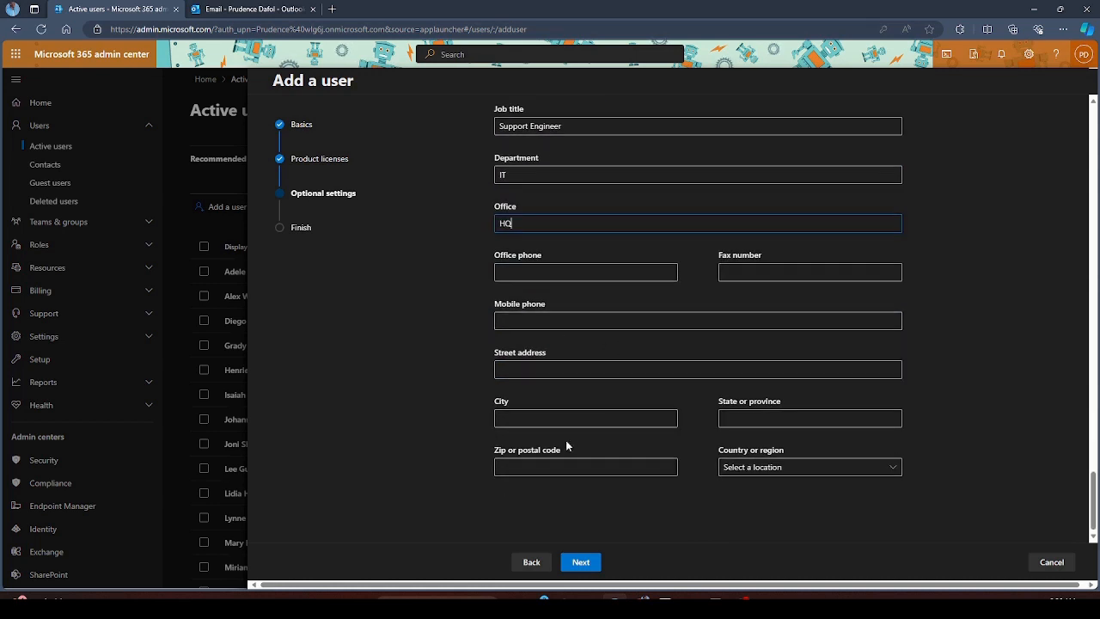
pyautogui.click(760, 468)
pyautogui.scroll(-15, 944, 396)
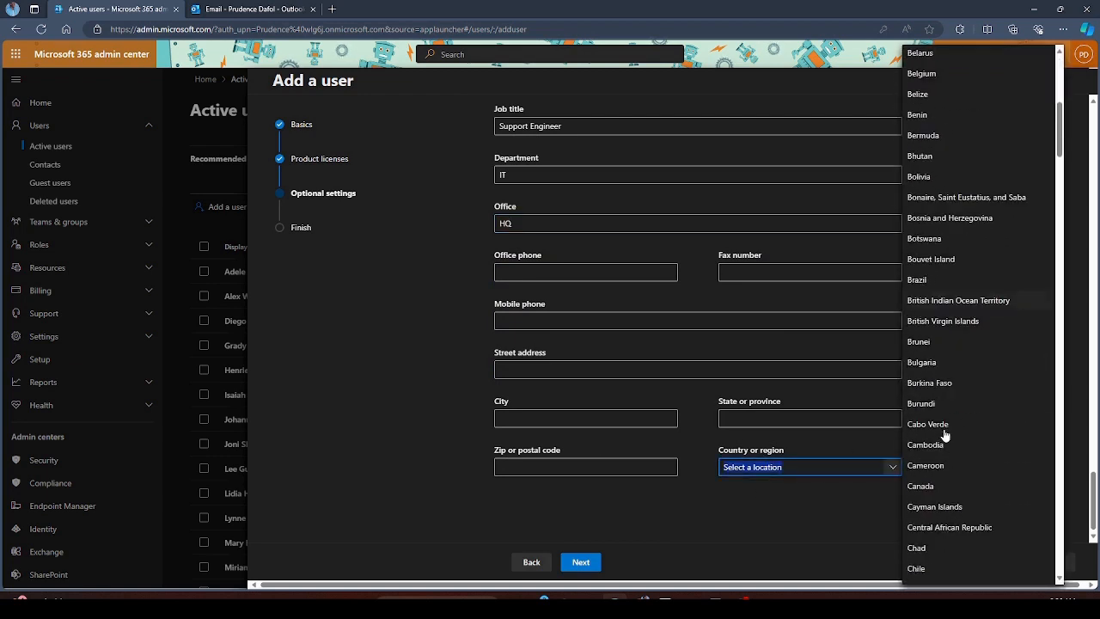
pyautogui.scroll(-10, 948, 432)
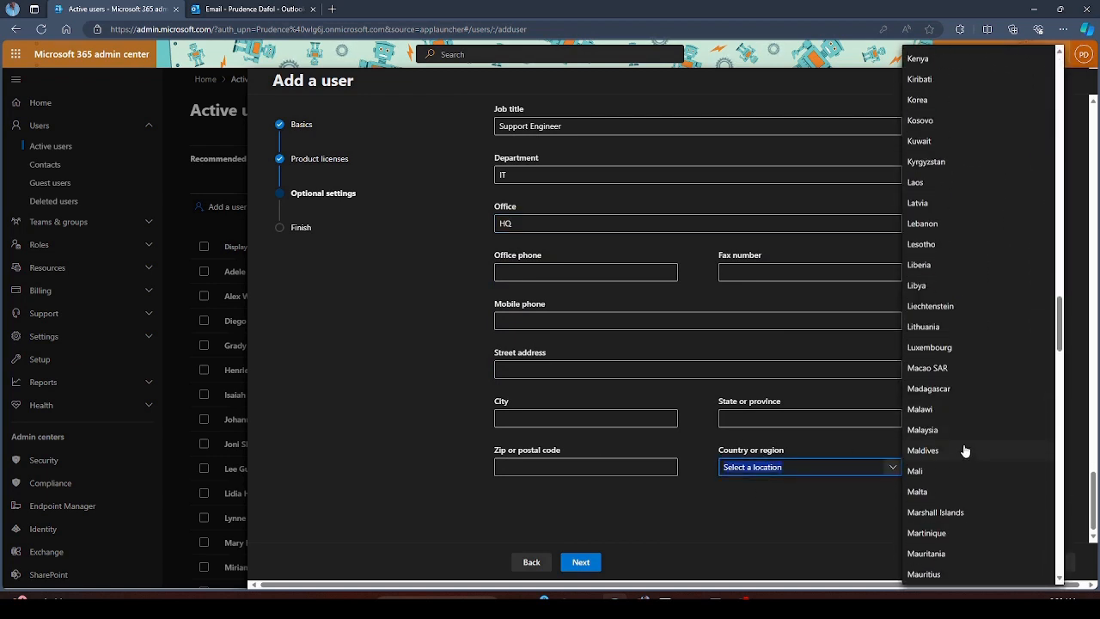
pyautogui.scroll(-6, 979, 370)
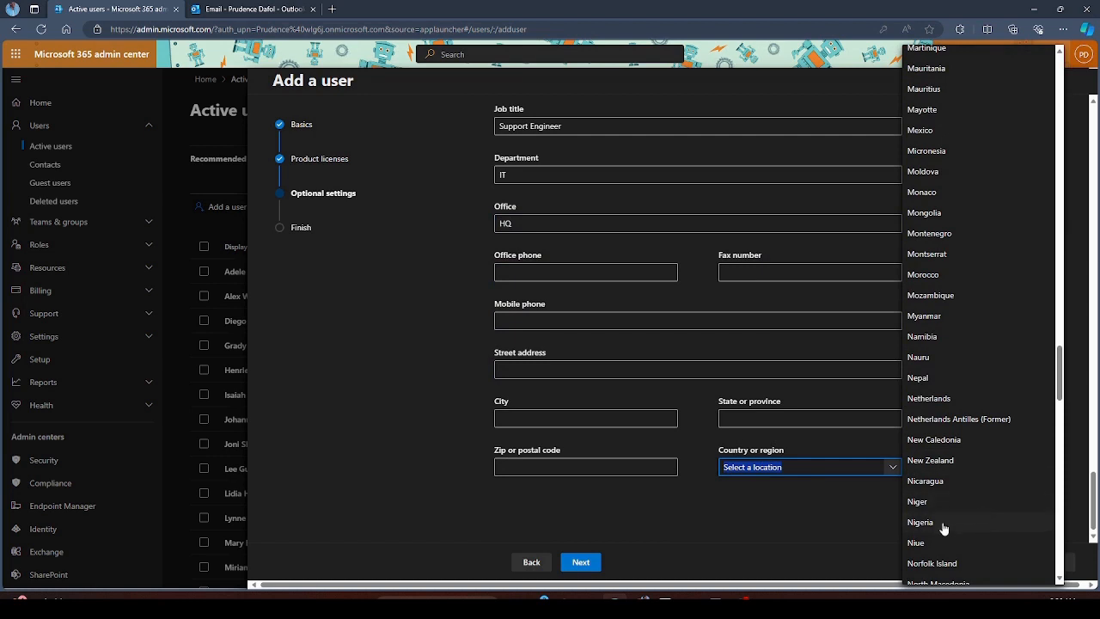
pyautogui.click(941, 524)
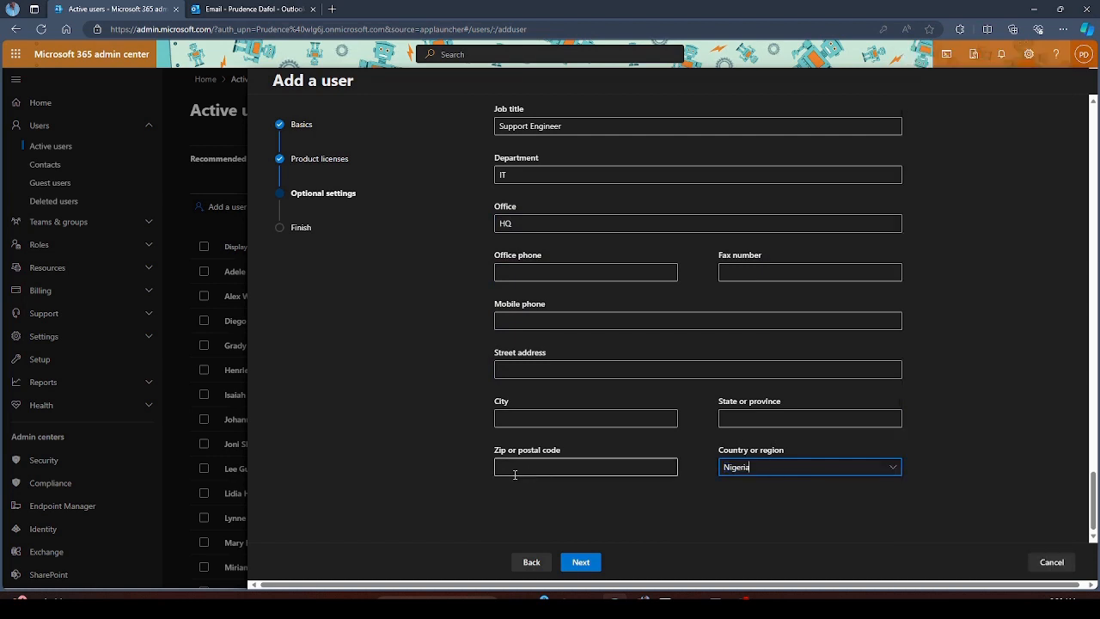
pyautogui.click(588, 563)
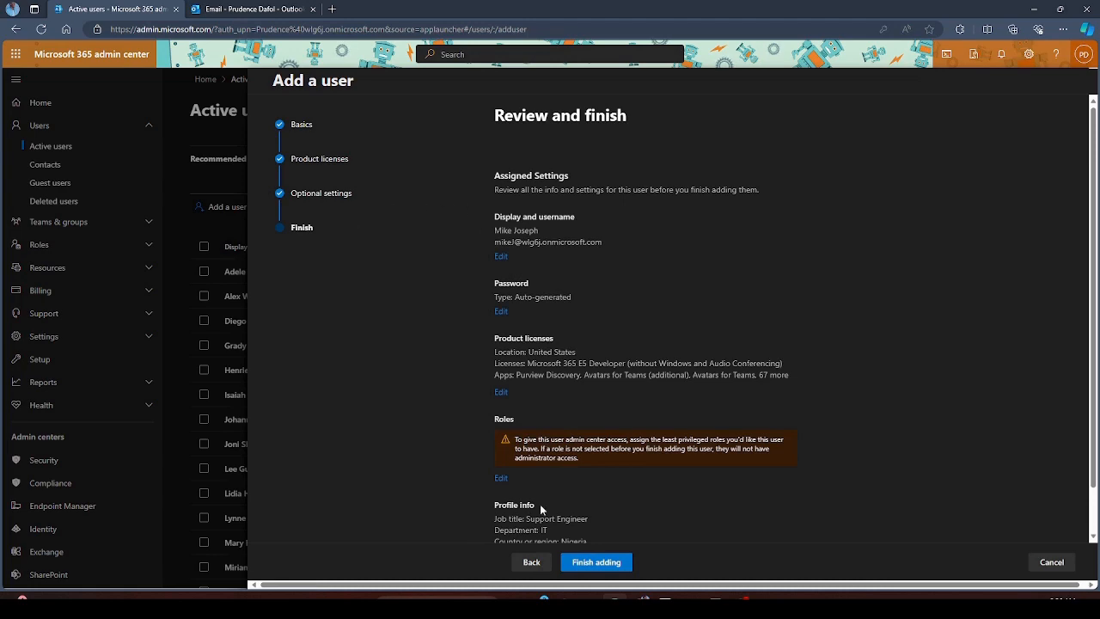
# Go back, keep Admin center access, tick Exchange Administrator, and return to review
pyautogui.scroll(-1, 559, 456)
pyautogui.click(531, 561)
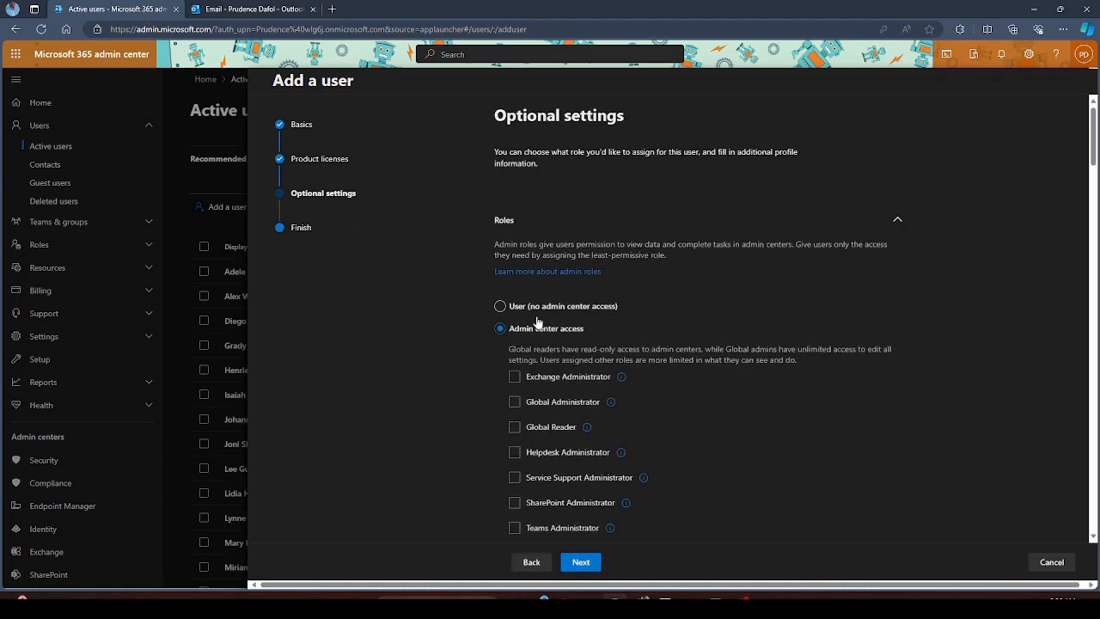
pyautogui.scroll(-3, 558, 369)
pyautogui.scroll(3, 550, 361)
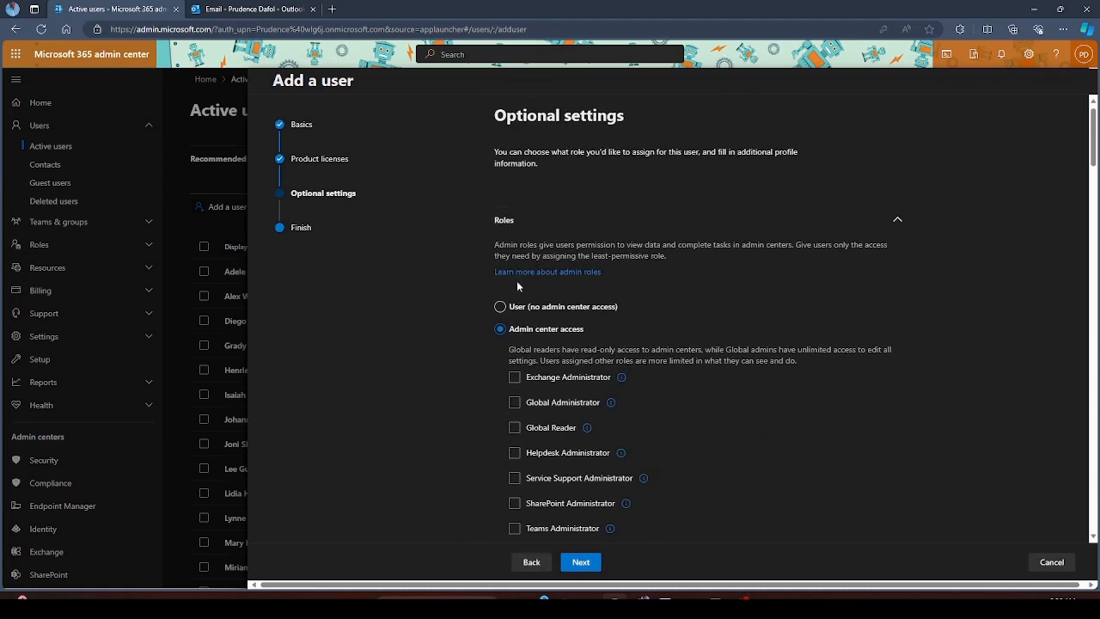
pyautogui.click(499, 307)
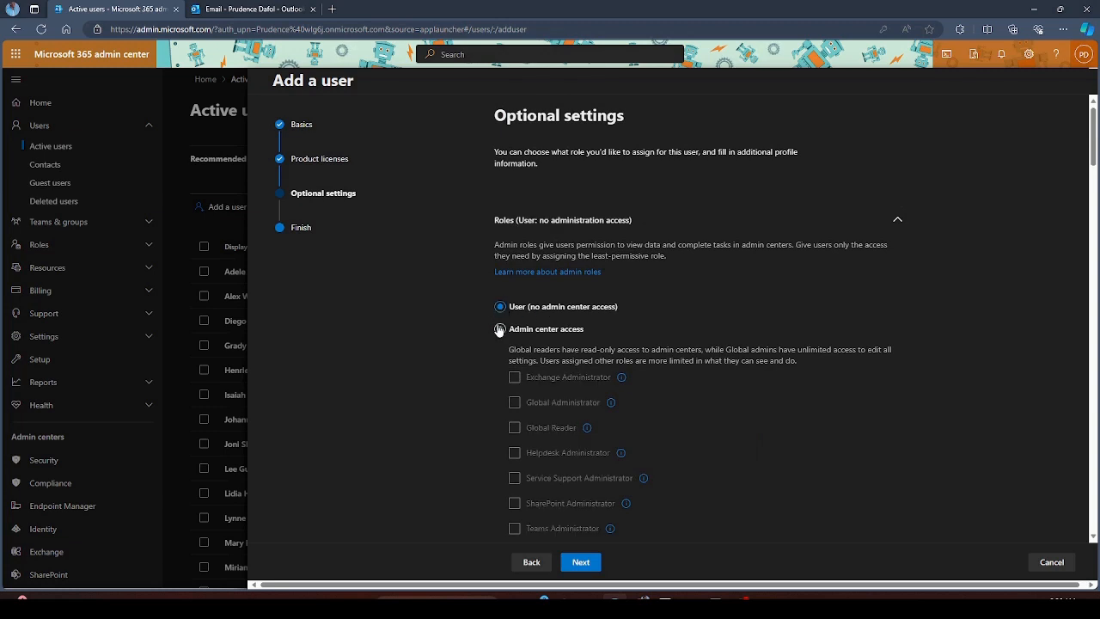
pyautogui.click(500, 330)
pyautogui.click(514, 377)
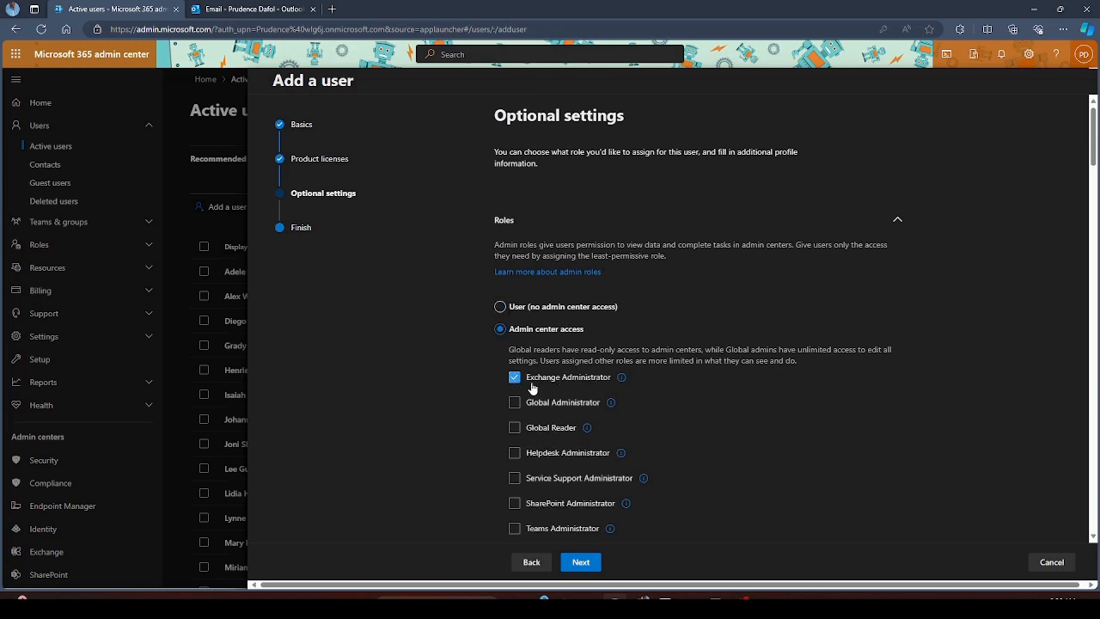
pyautogui.click(583, 564)
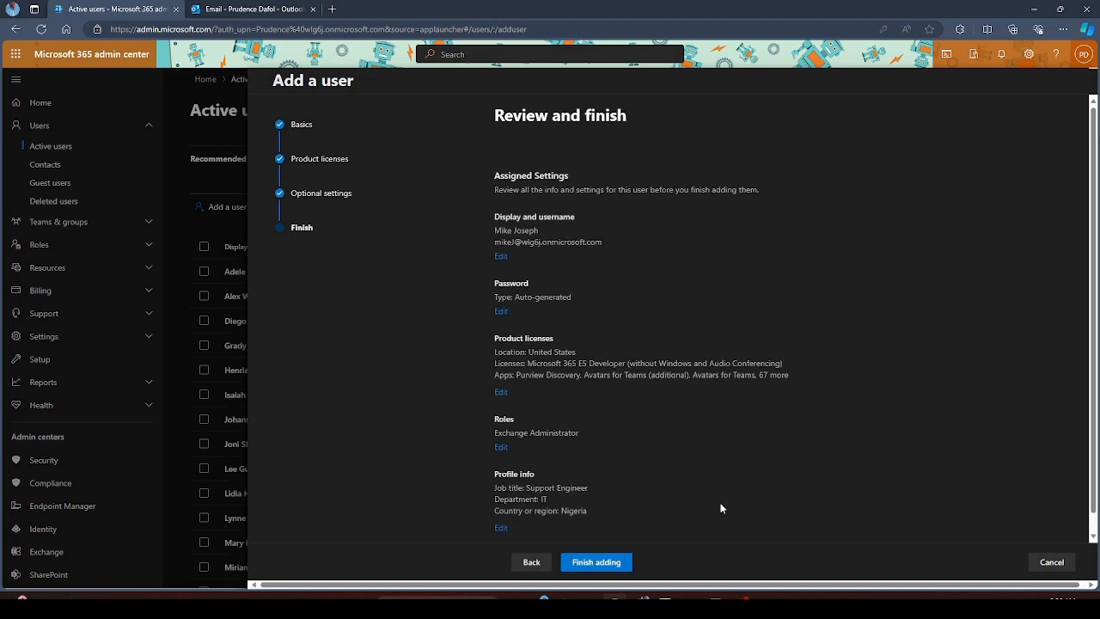
# Finish adding the user and select their sign-in details on the confirmation page
pyautogui.click(583, 566)
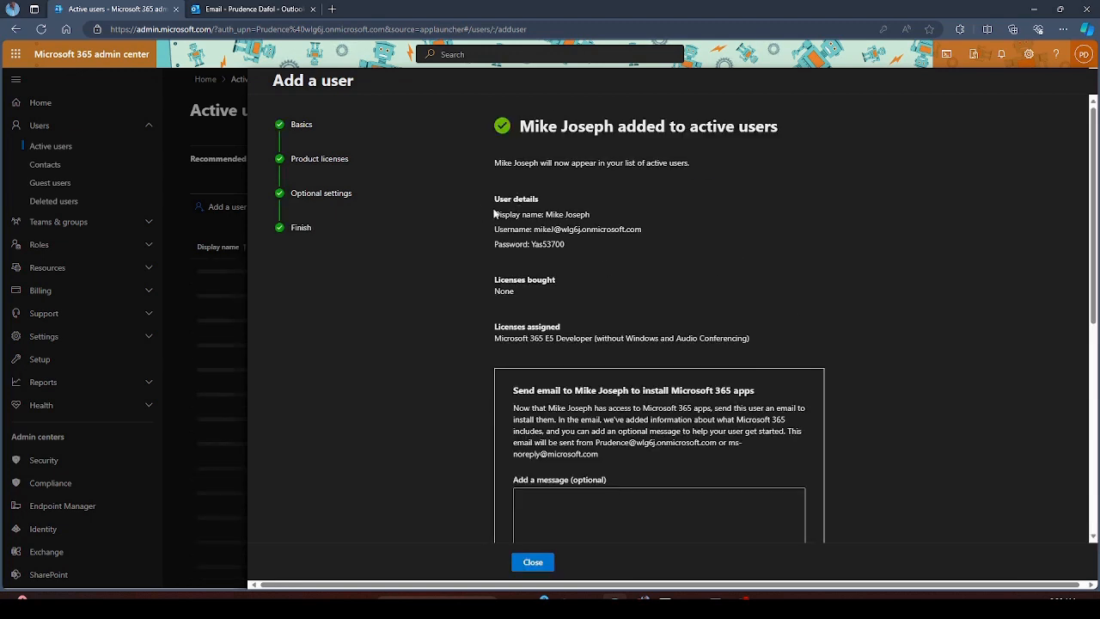
pyautogui.moveTo(494, 214); pyautogui.dragTo(581, 253)
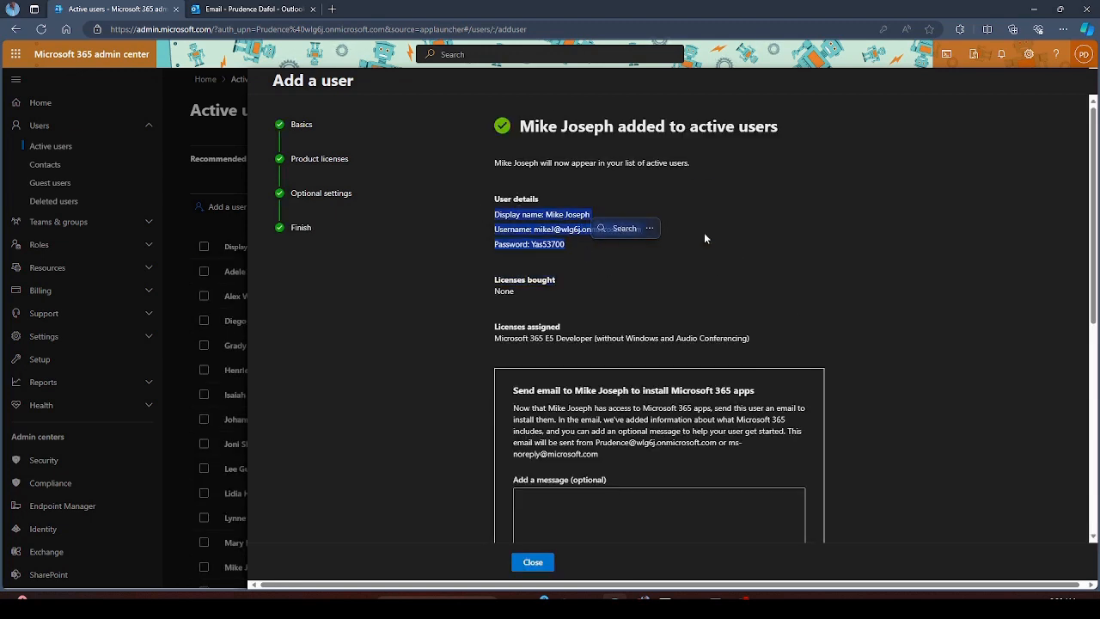
pyautogui.scroll(-3, 834, 272)
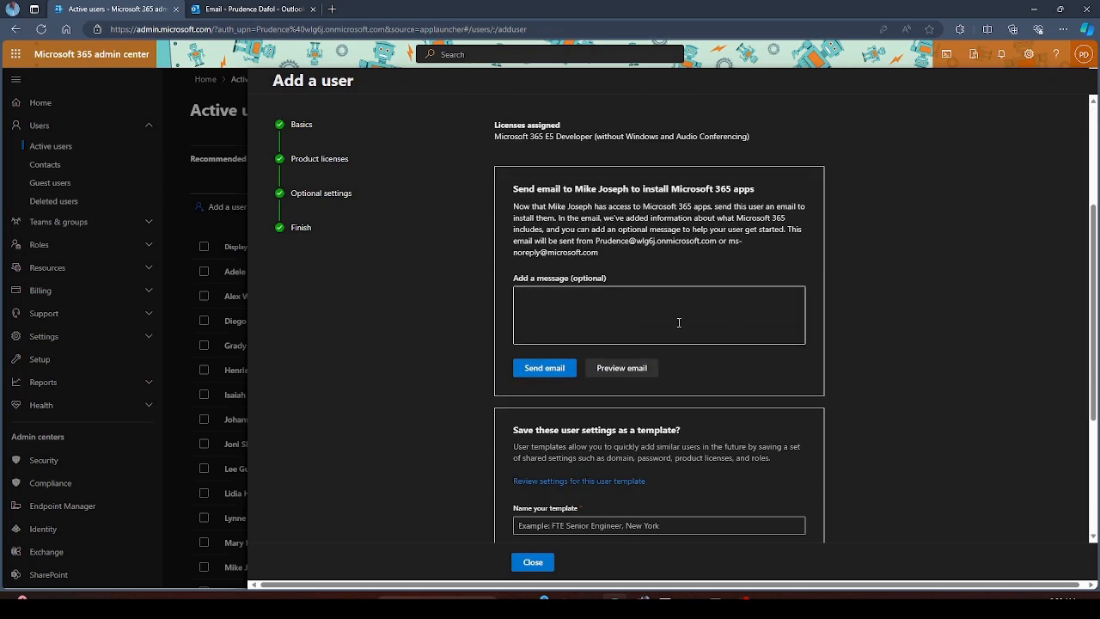
# Name the user settings template 'ExchangeUser'
pyautogui.scroll(-3, 611, 279)
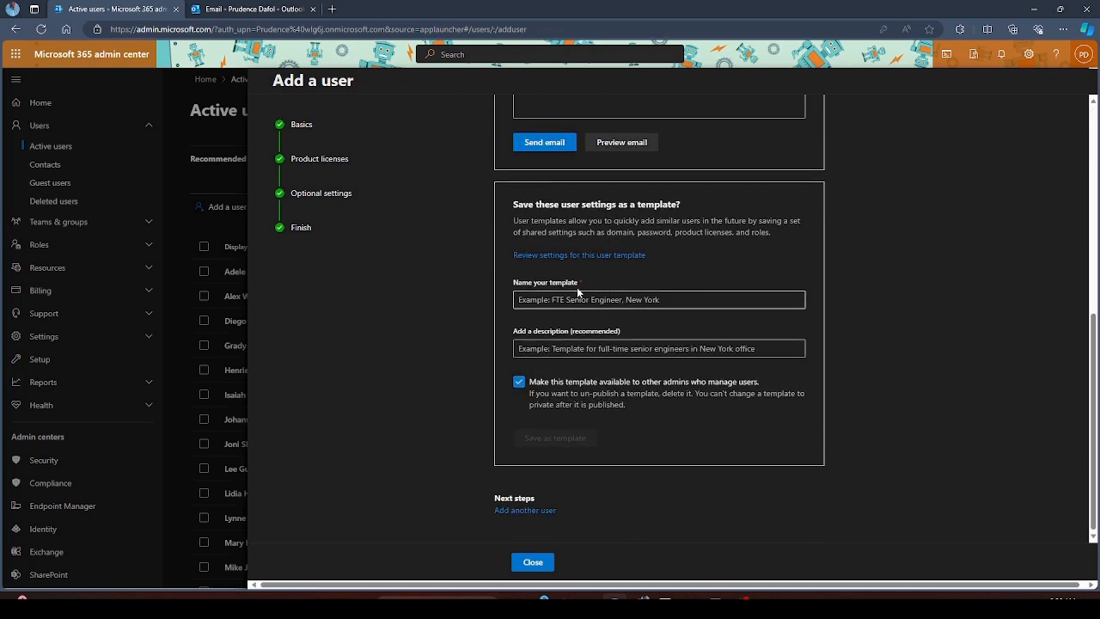
pyautogui.moveTo(513, 205); pyautogui.dragTo(684, 206)
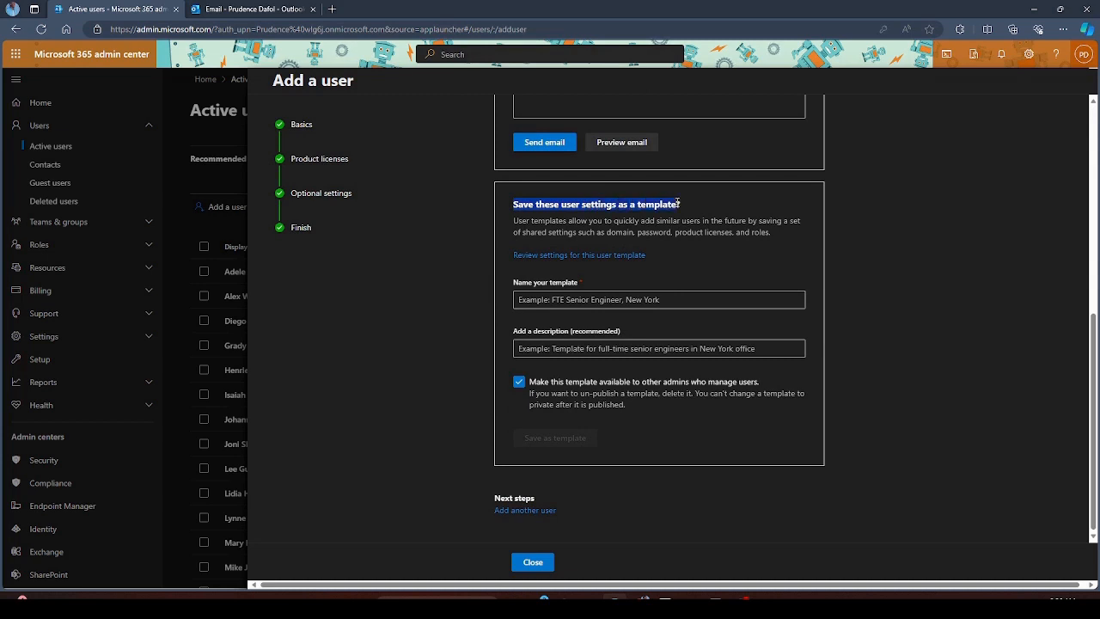
pyautogui.click(774, 291)
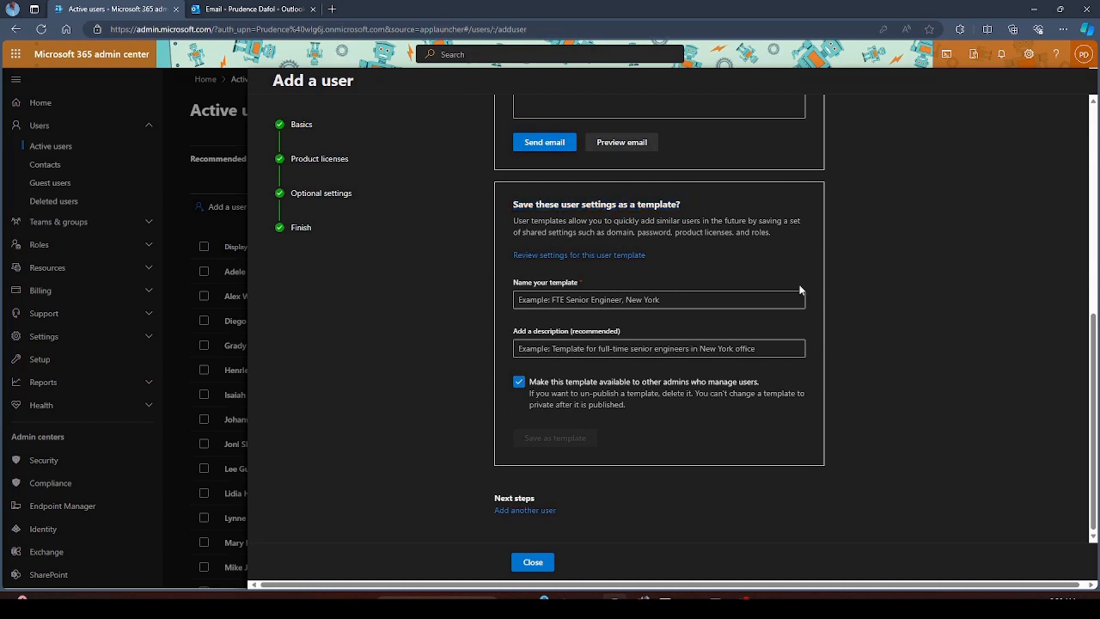
pyautogui.click(703, 293)
pyautogui.write('Exchange')
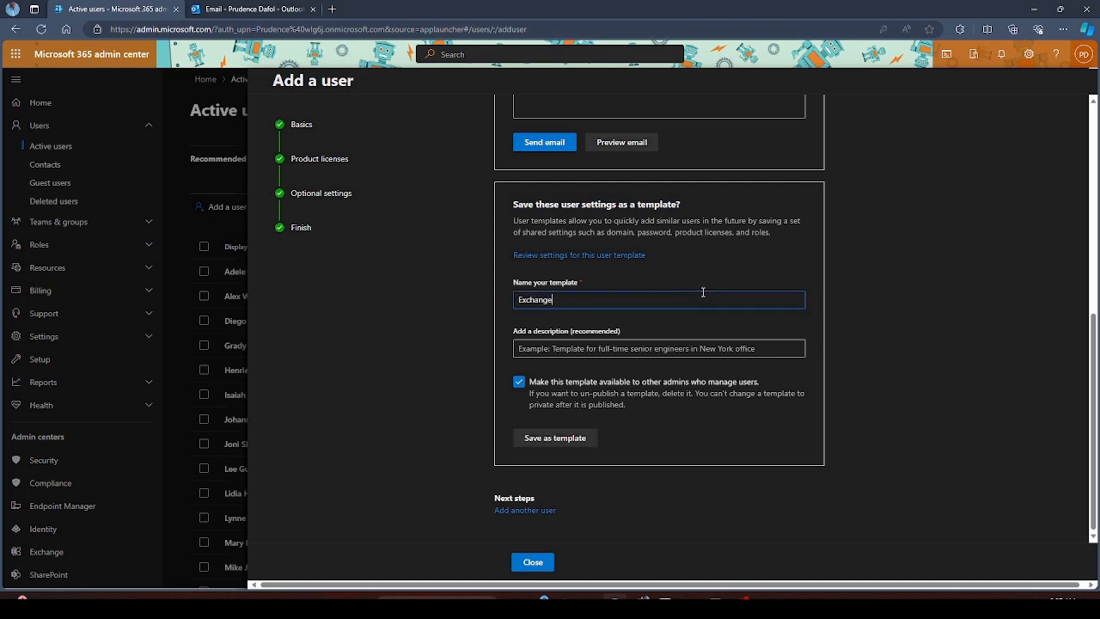
pyautogui.write(' User')
pyautogui.press('BackSpace')
pyautogui.click(908, 279)
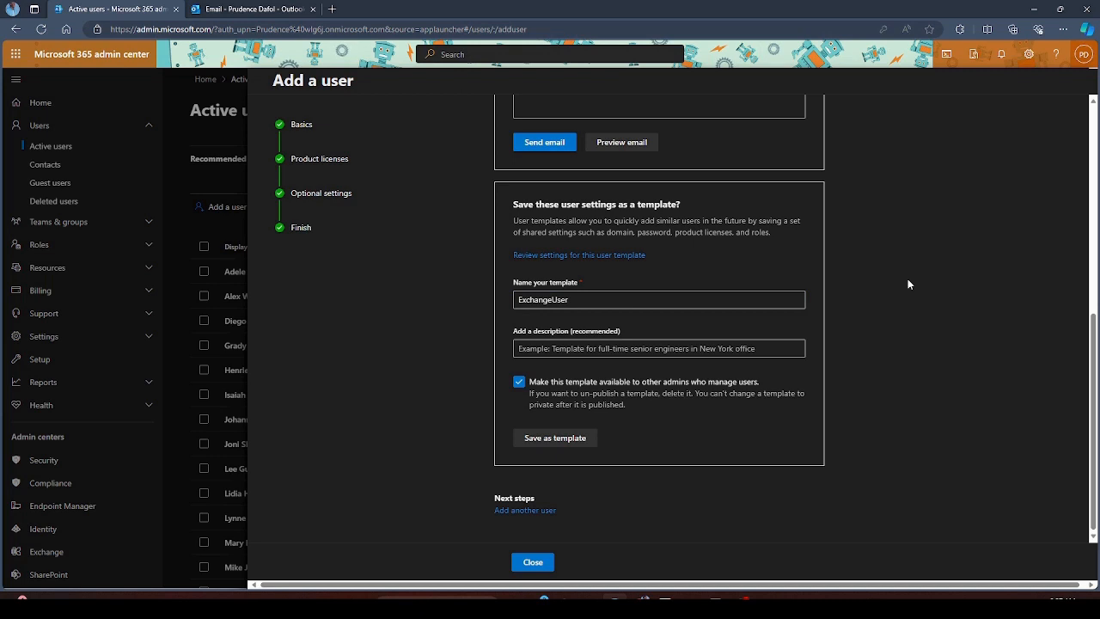
# Describe the template as 'For Exchange Users' and save it, shared with other admins
pyautogui.click(753, 351)
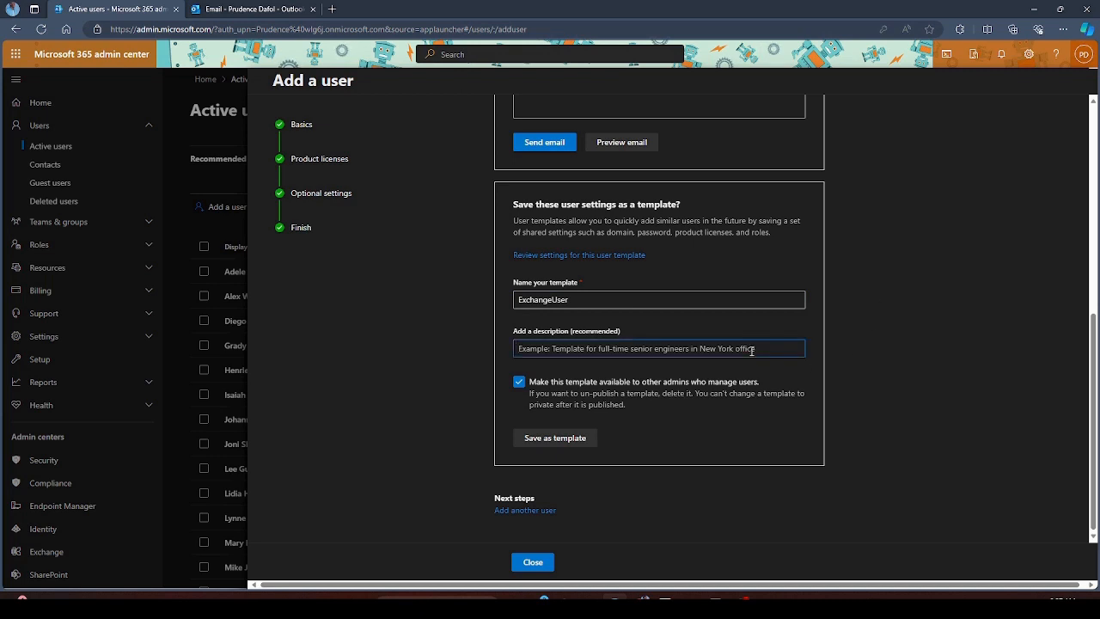
pyautogui.write('For Exchange Users')
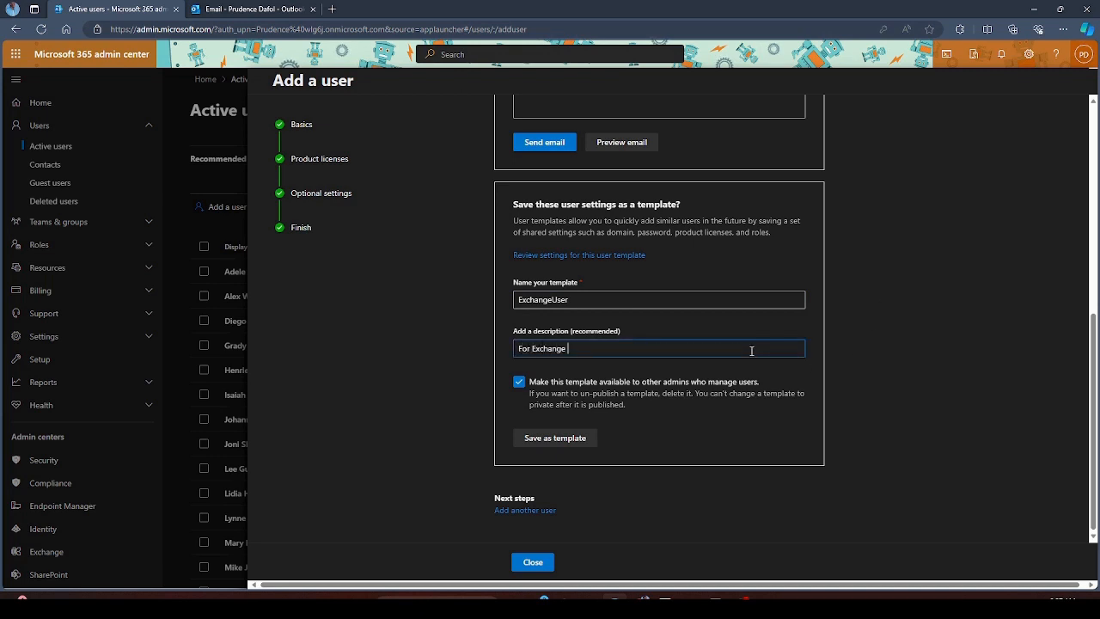
pyautogui.click(543, 442)
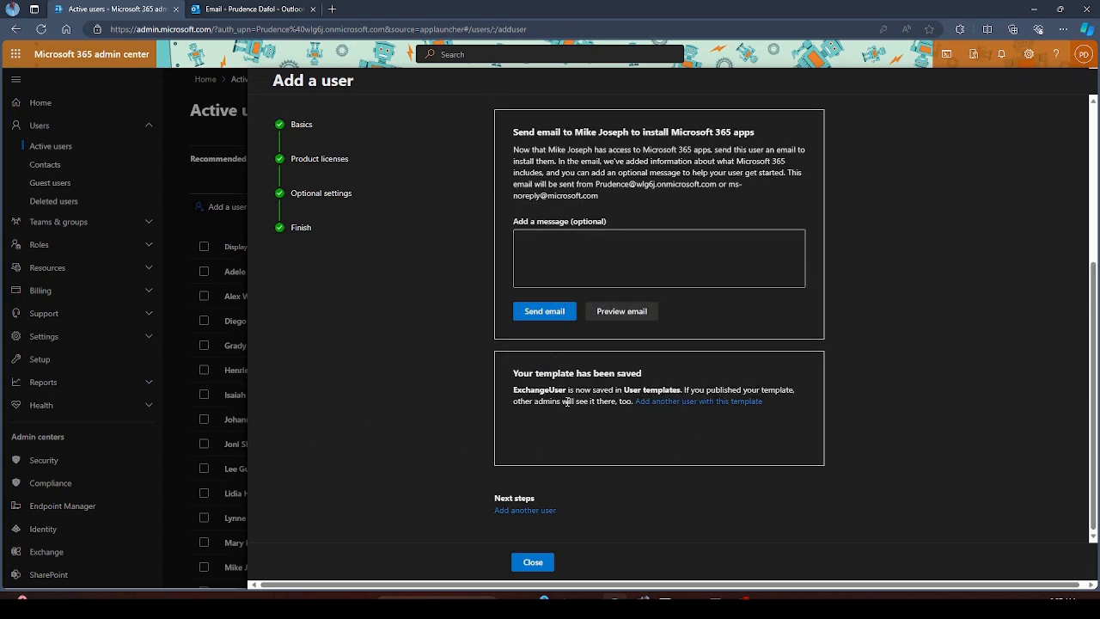
# Close the wizard and review the new user's details, including the Exchange Administrator role
pyautogui.click(538, 564)
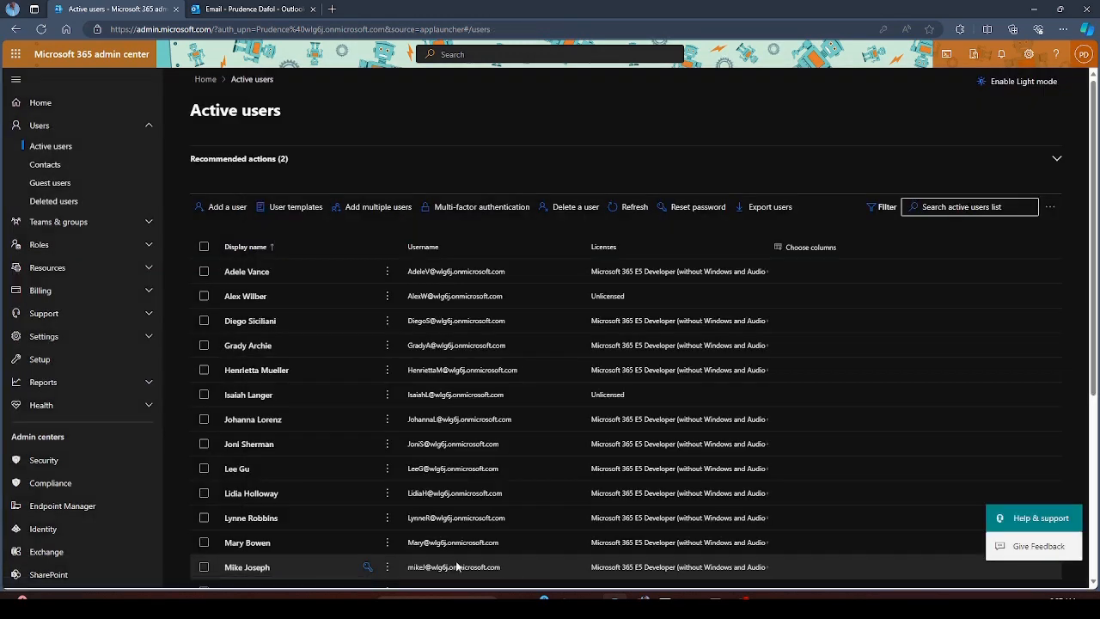
pyautogui.scroll(-3, 308, 361)
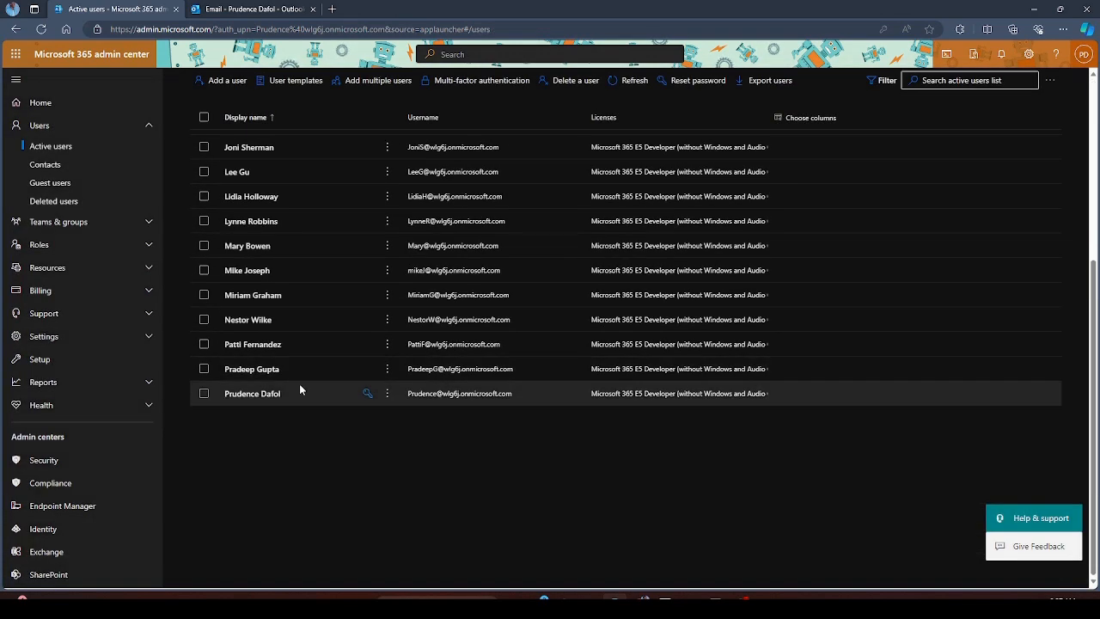
pyautogui.scroll(2, 297, 396)
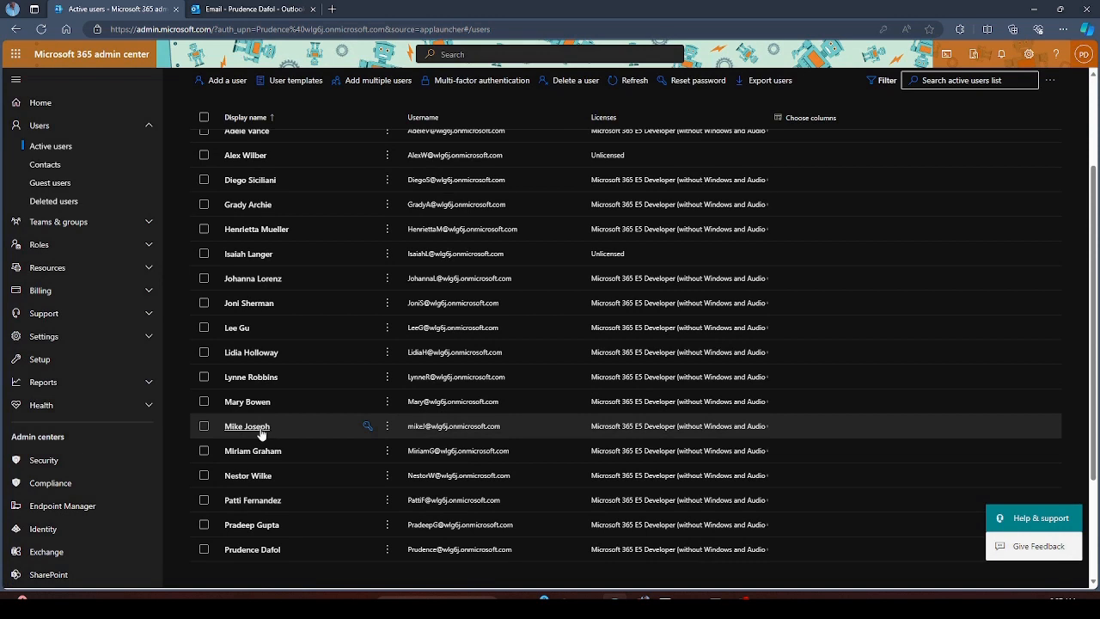
pyautogui.click(257, 428)
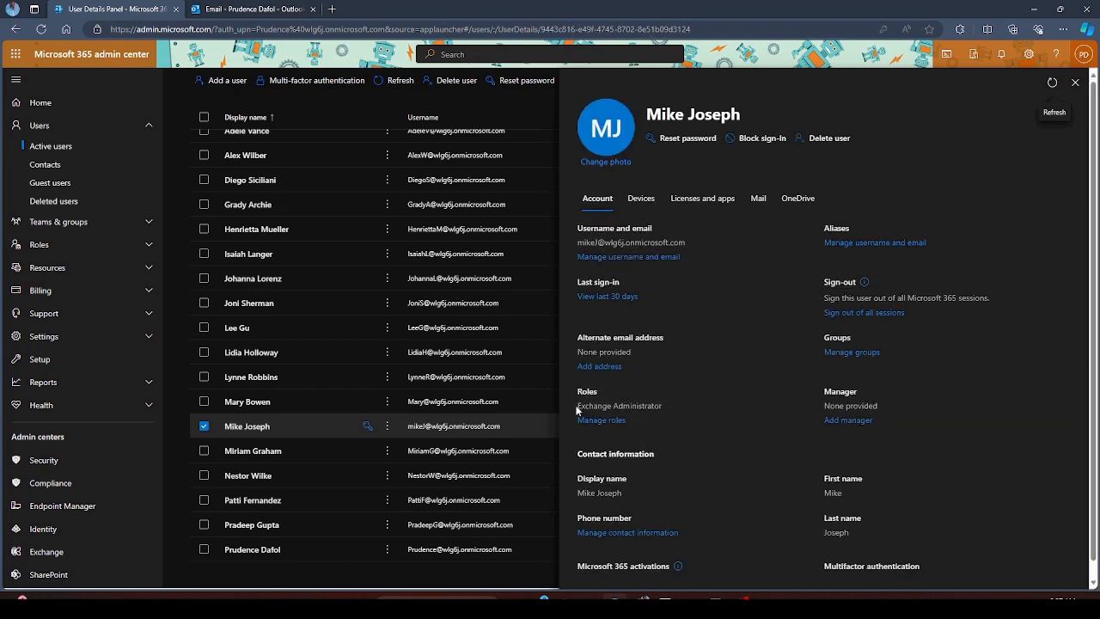
pyautogui.moveTo(578, 410); pyautogui.dragTo(682, 409)
pyautogui.click(703, 454)
pyautogui.click(1075, 82)
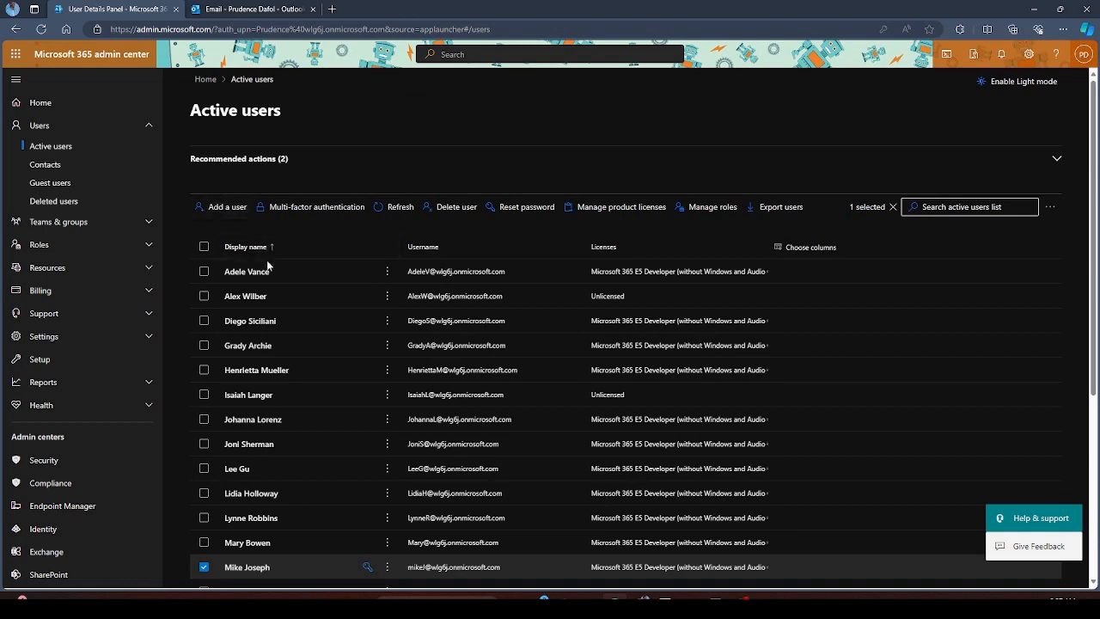
# Leave the Active users list unselected and show User templates, where ExchangeUser appears
pyautogui.scroll(-1, 275, 396)
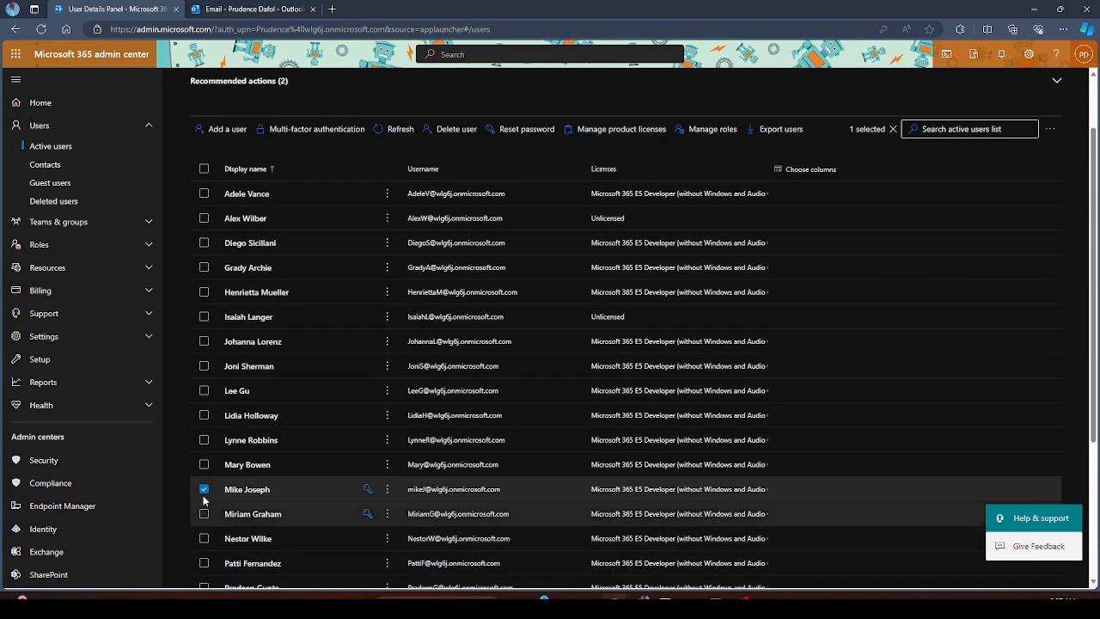
pyautogui.click(202, 489)
pyautogui.scroll(1, 344, 387)
pyautogui.scroll(-3, 378, 346)
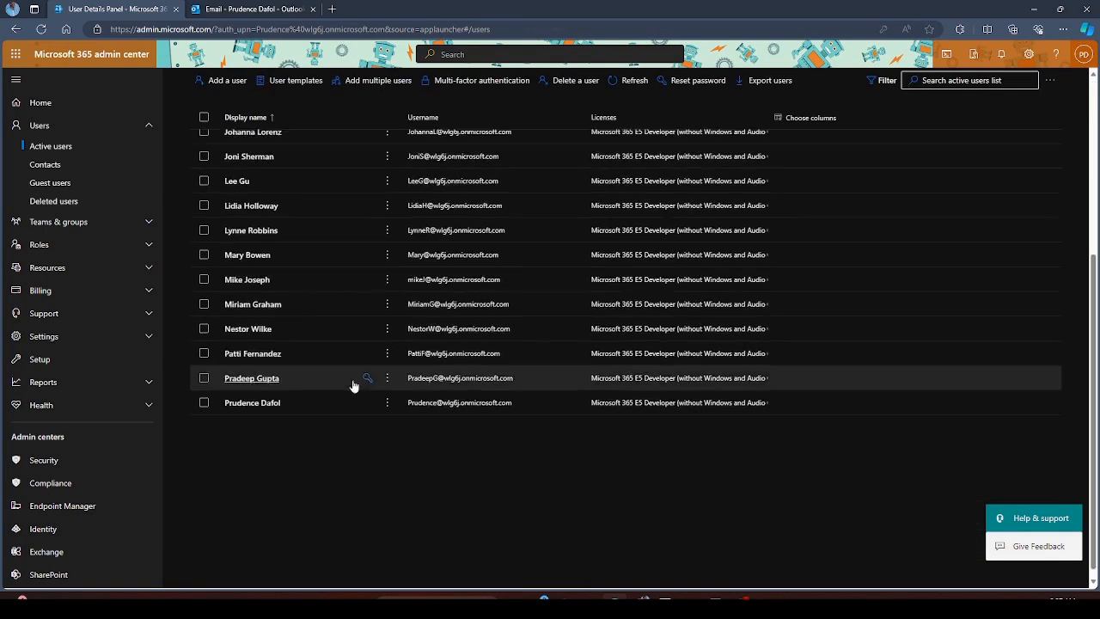
pyautogui.scroll(5, 398, 418)
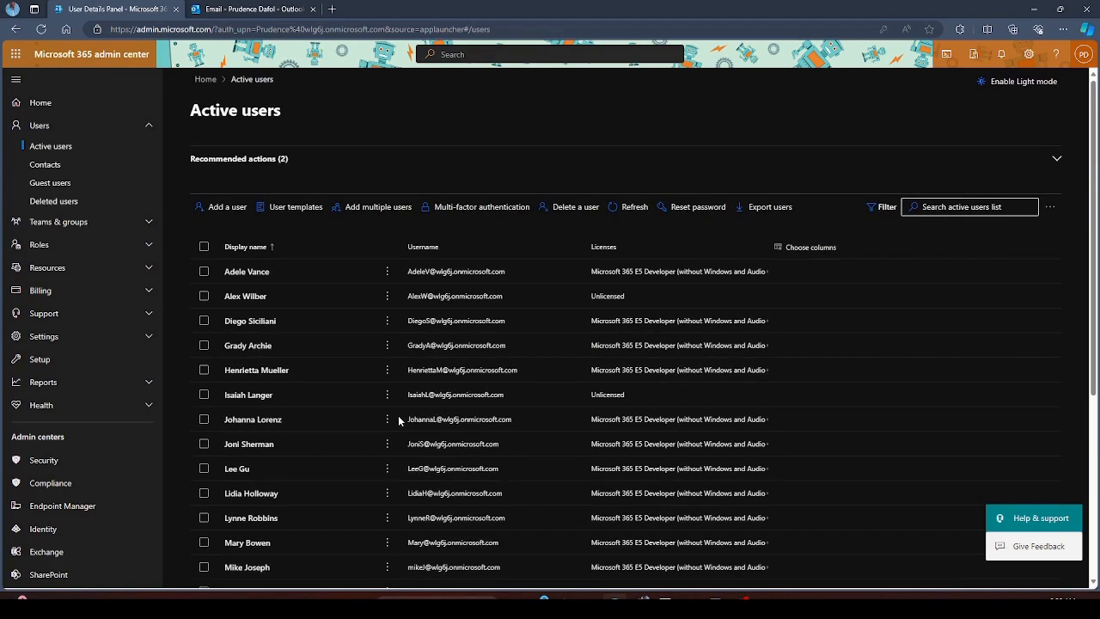
pyautogui.scroll(-4, 257, 490)
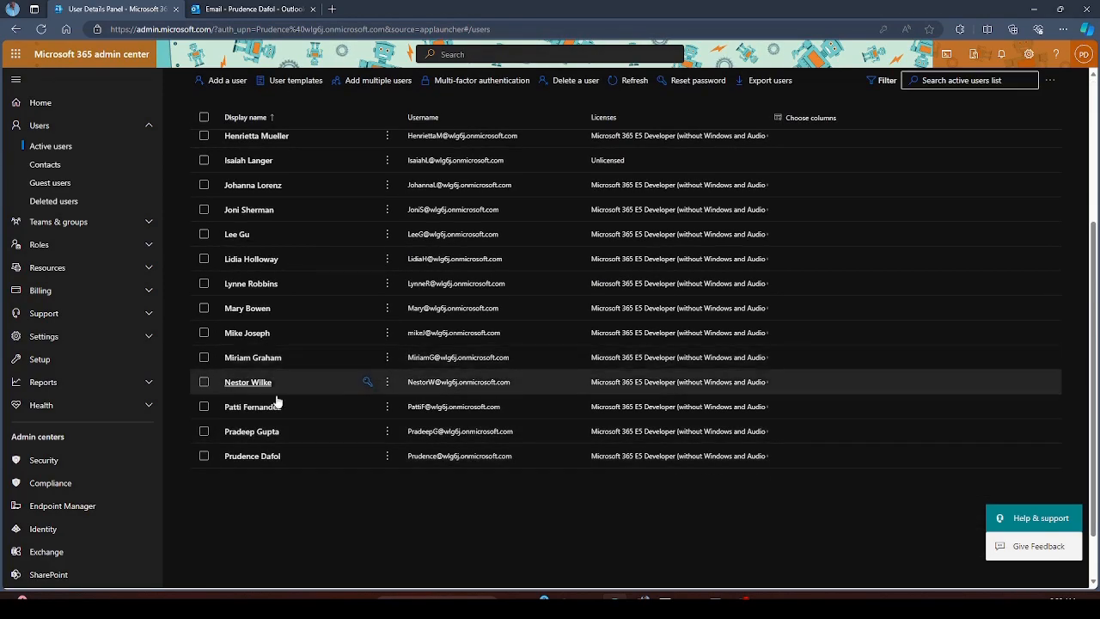
pyautogui.scroll(5, 278, 400)
pyautogui.scroll(-3, 244, 410)
pyautogui.scroll(-1, 243, 410)
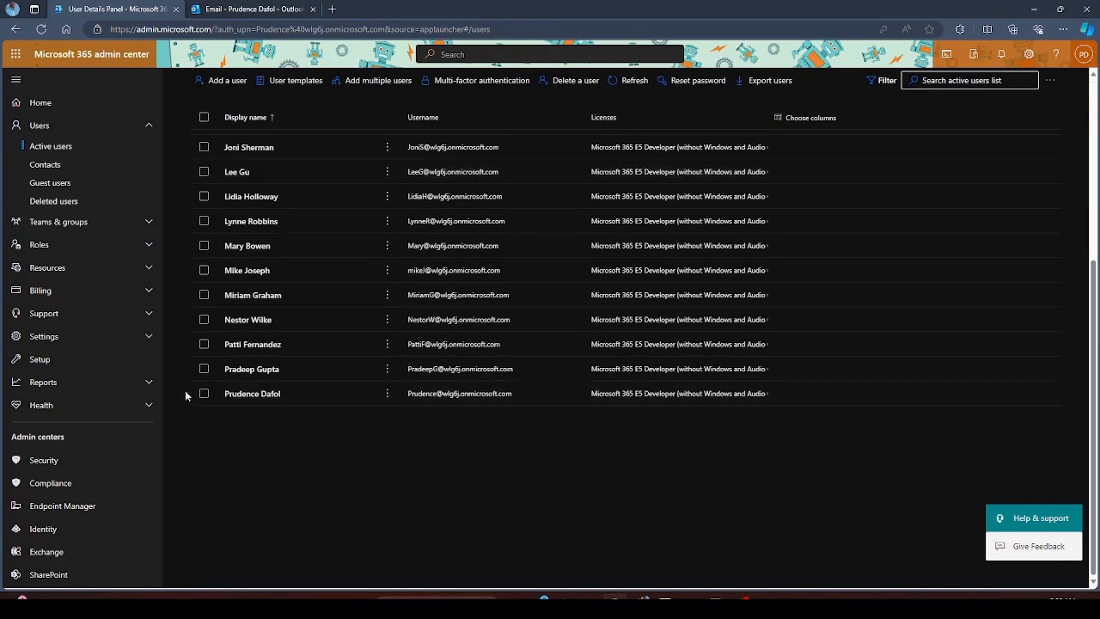
pyautogui.click(204, 270)
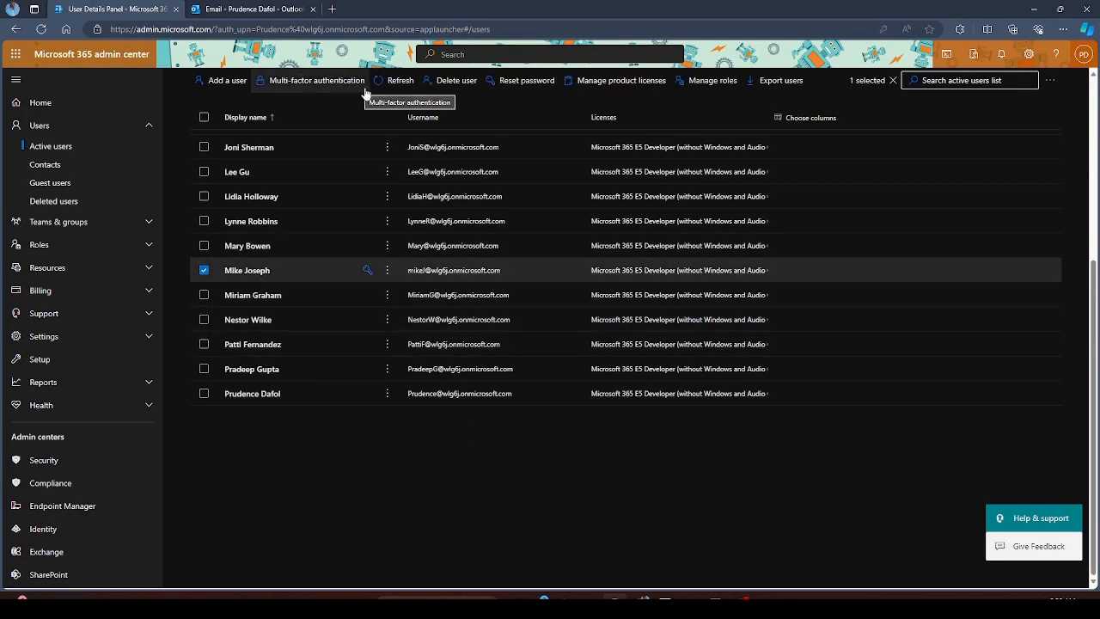
pyautogui.click(204, 270)
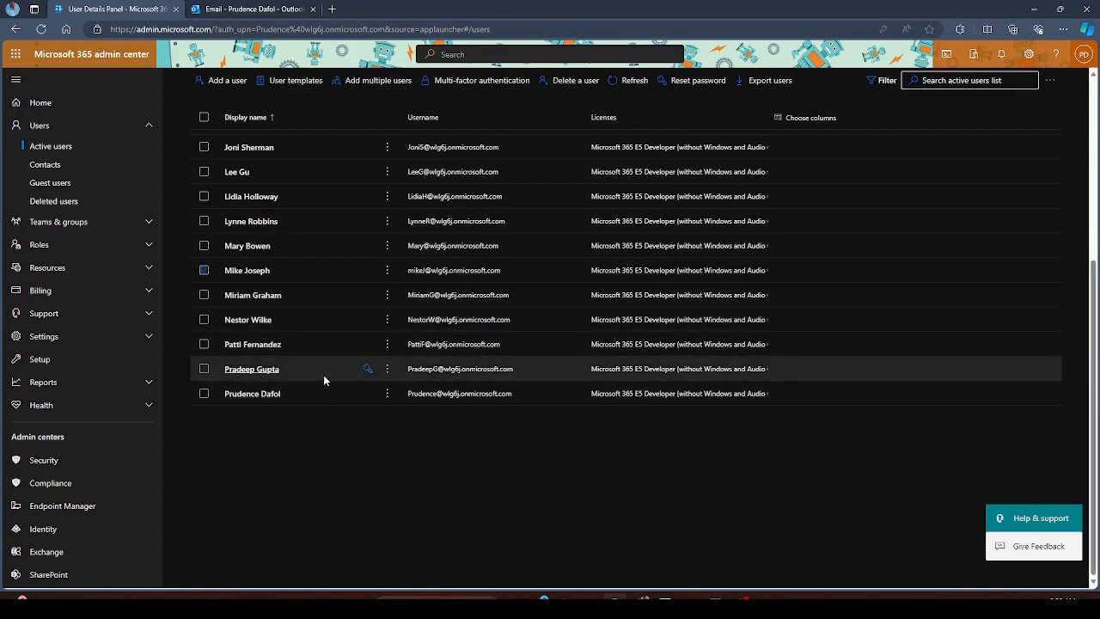
pyautogui.scroll(5, 331, 376)
pyautogui.click(285, 208)
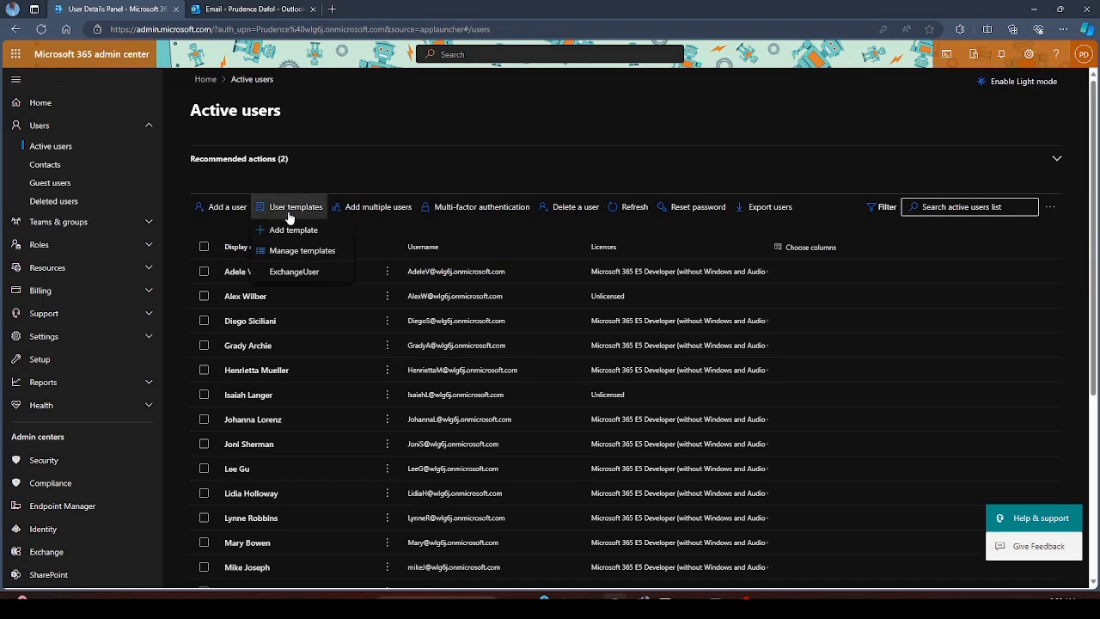
# Start a user from the ExchangeUser template and enter the new user's first and last name
pyautogui.click(291, 271)
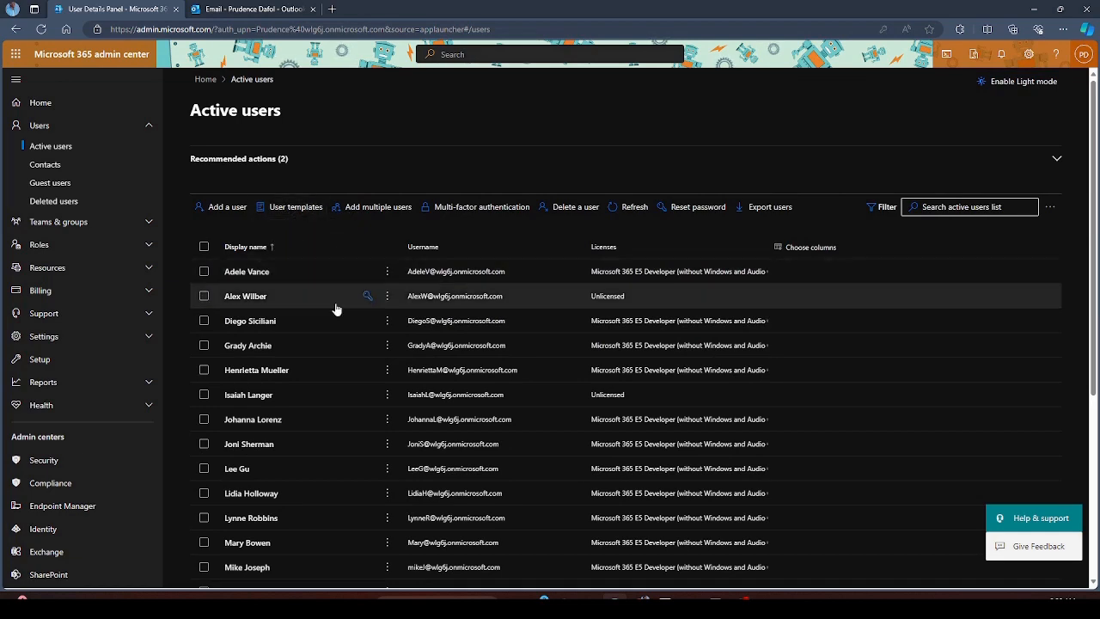
pyautogui.click(845, 183)
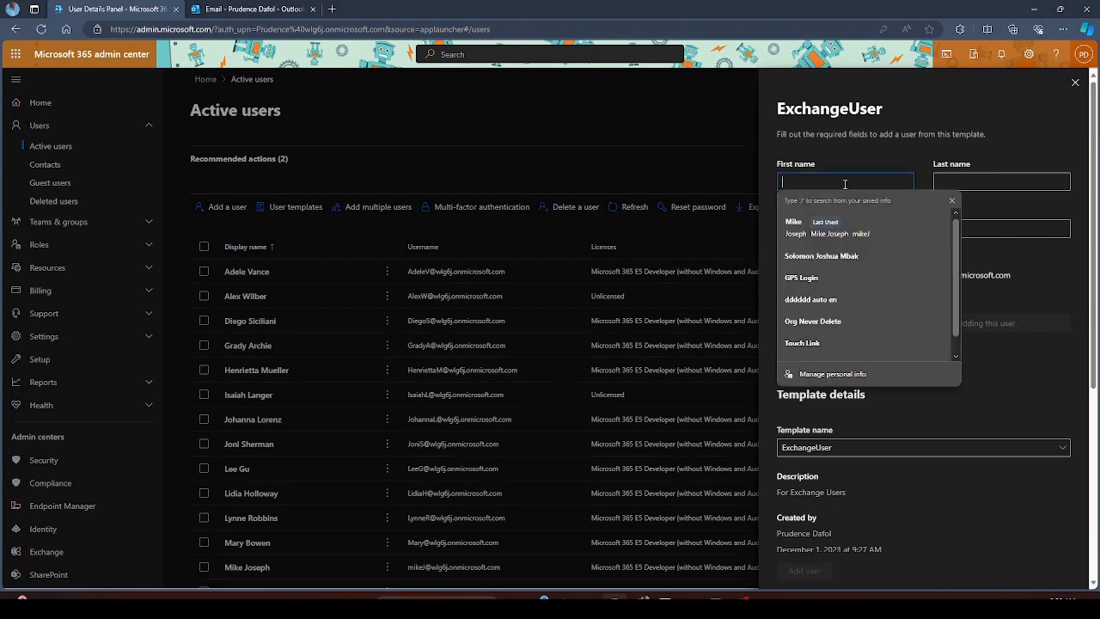
pyautogui.write('Steve')
pyautogui.press('Tab')
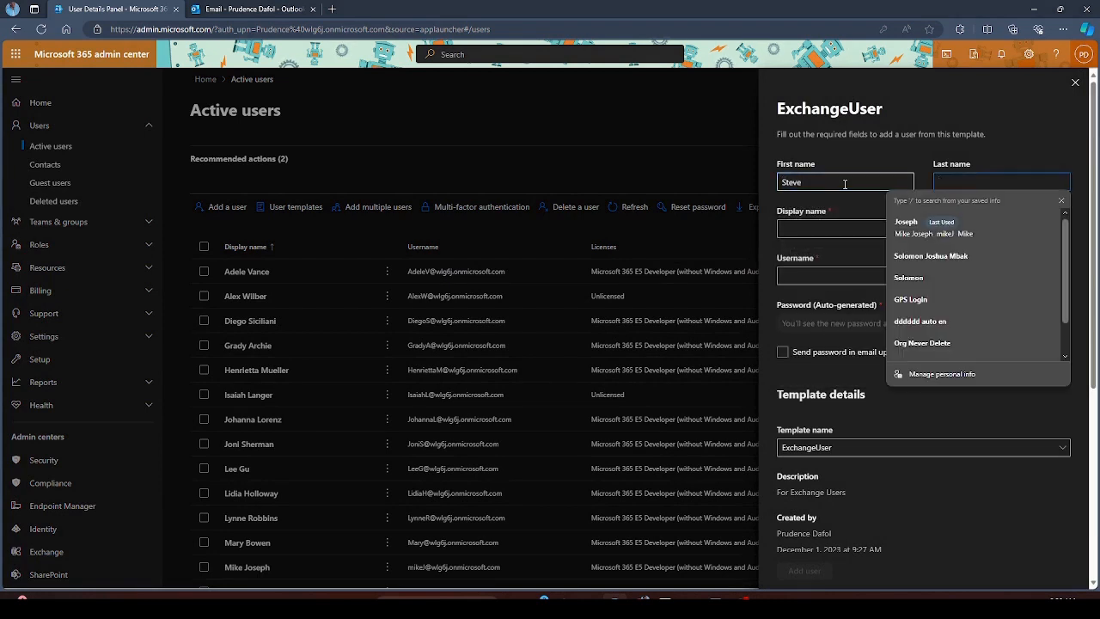
pyautogui.write('Jobs')
pyautogui.press('Tab')
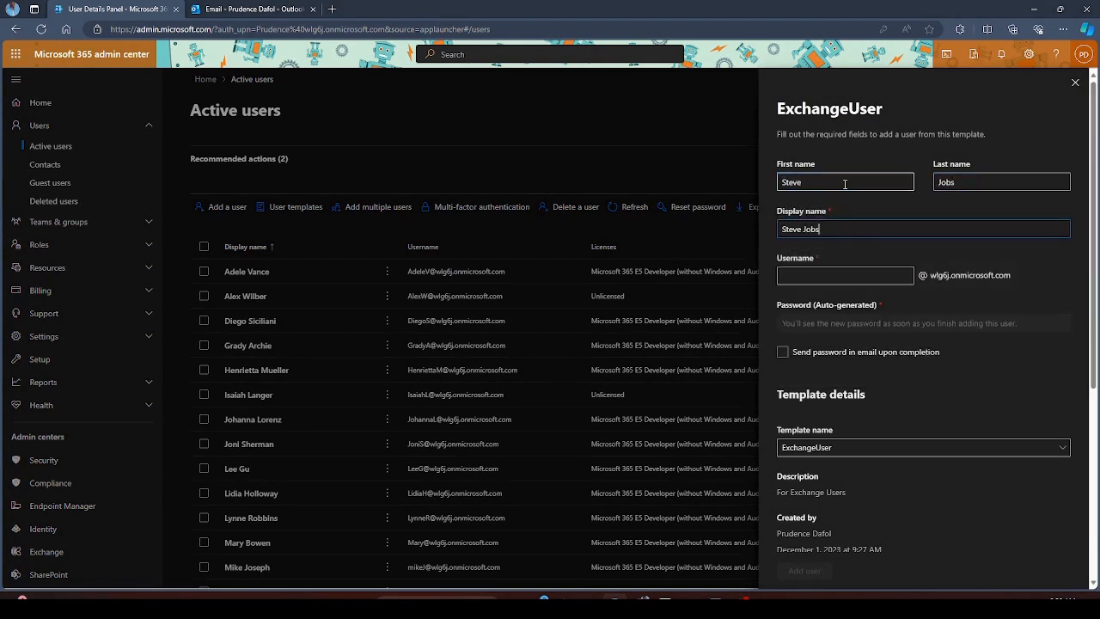
# Set the new user's username, replacing an alternative that proved already taken
pyautogui.click(862, 276)
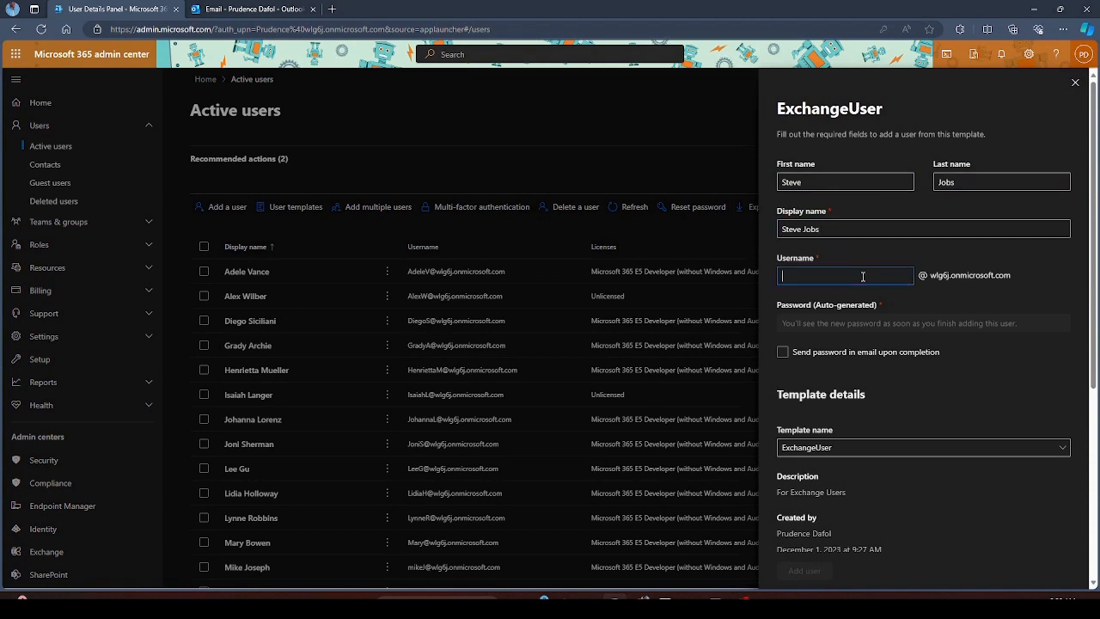
pyautogui.write('stevej')
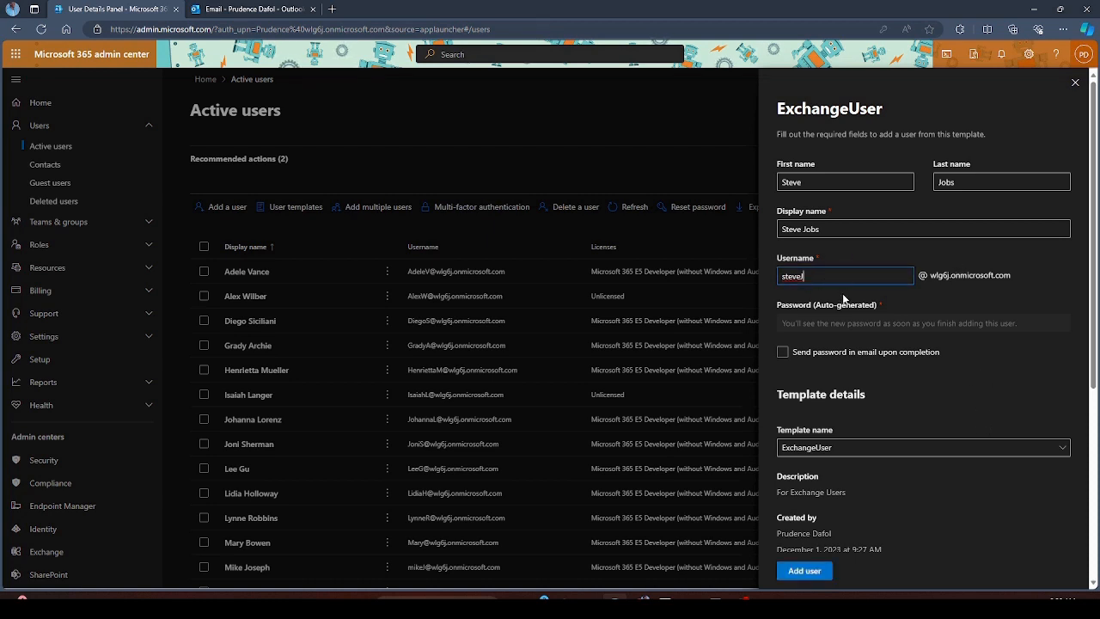
pyautogui.doubleClick(804, 276)
pyautogui.press('BackSpace')
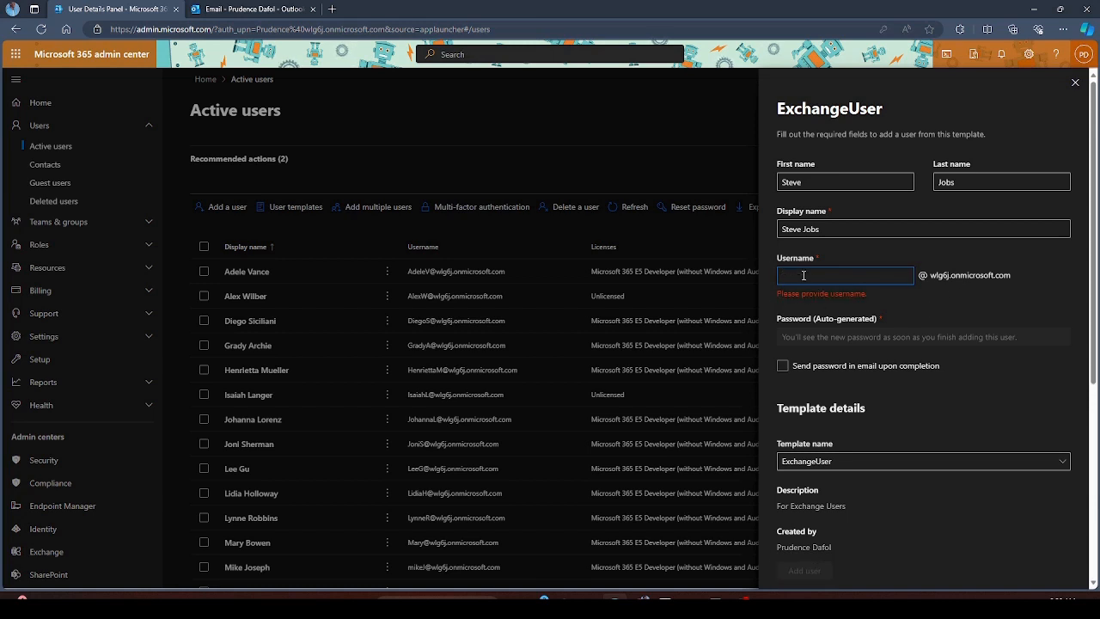
pyautogui.write('mike')
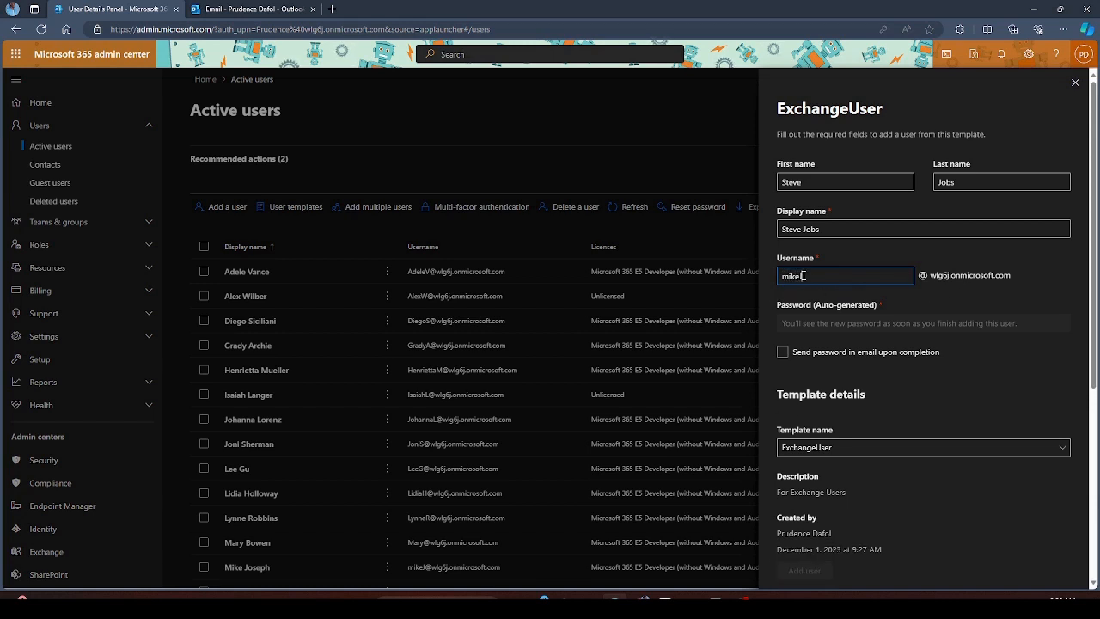
pyautogui.write('J')
pyautogui.hotkey('ctrl', 'a')
pyautogui.click(819, 308)
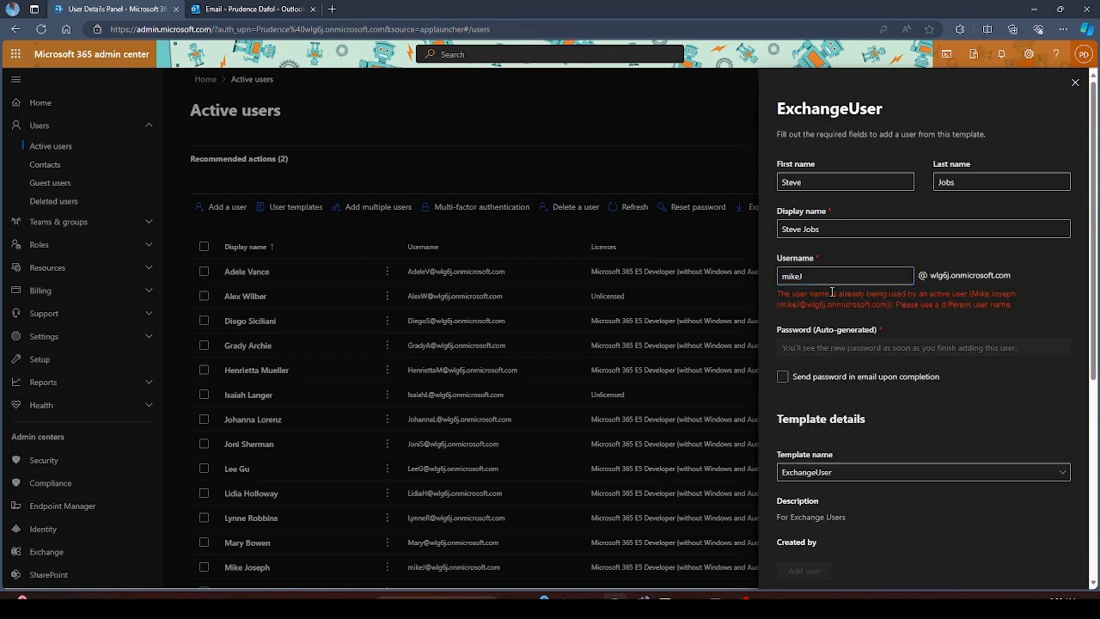
pyautogui.doubleClick(837, 276)
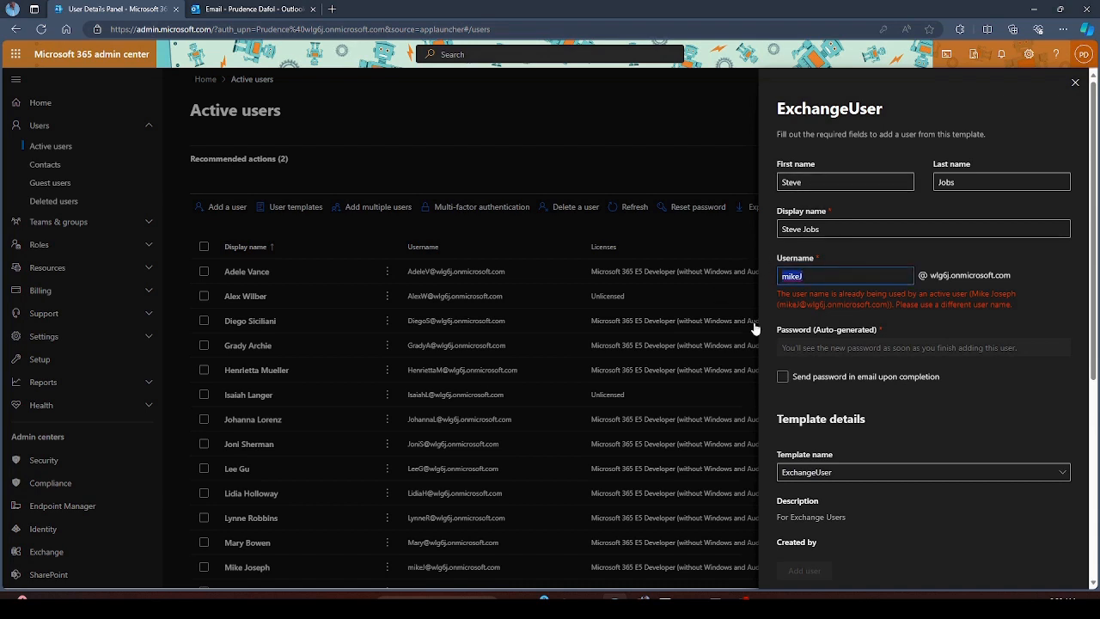
pyautogui.write('steveJ')
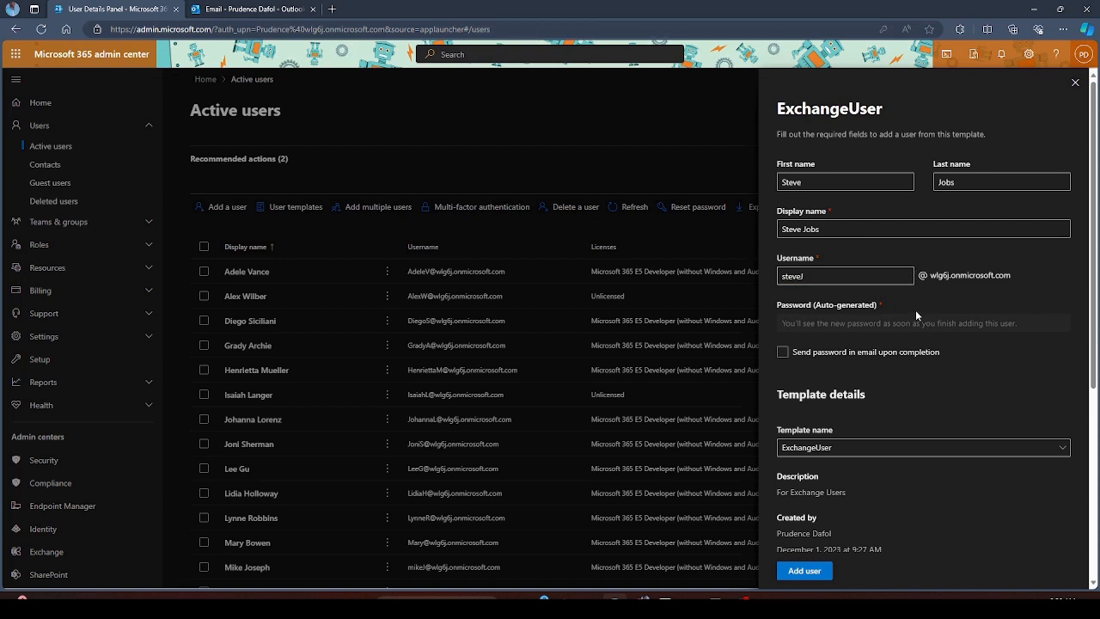
# Review the template's licence and role details and add the user
pyautogui.scroll(-4, 936, 328)
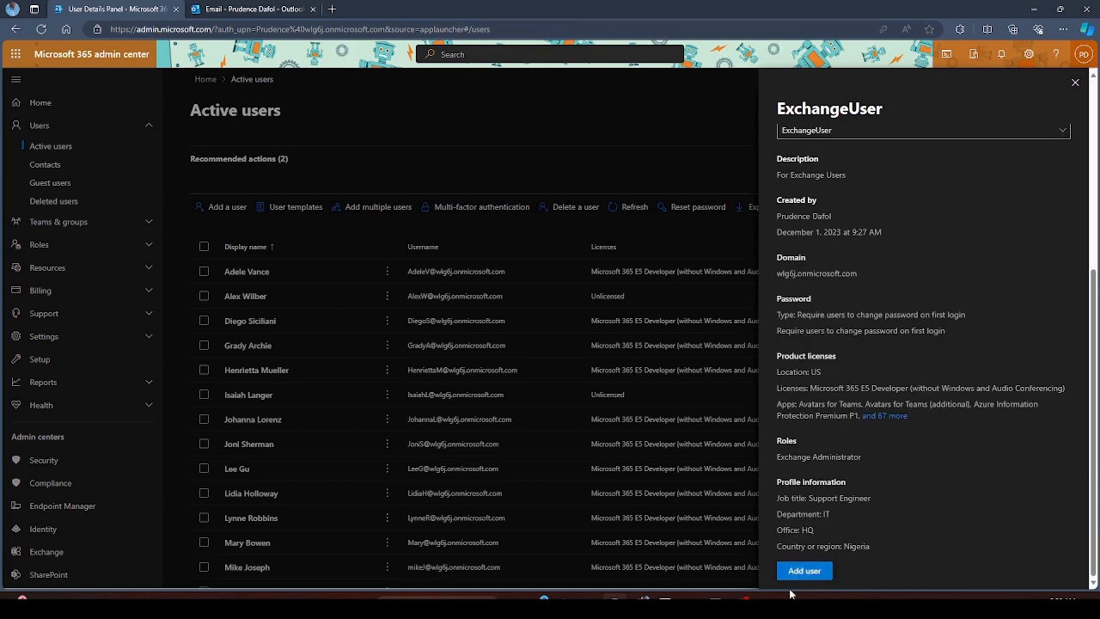
pyautogui.moveTo(872, 553); pyautogui.dragTo(825, 437)
pyautogui.click(905, 472)
pyautogui.scroll(3, 905, 471)
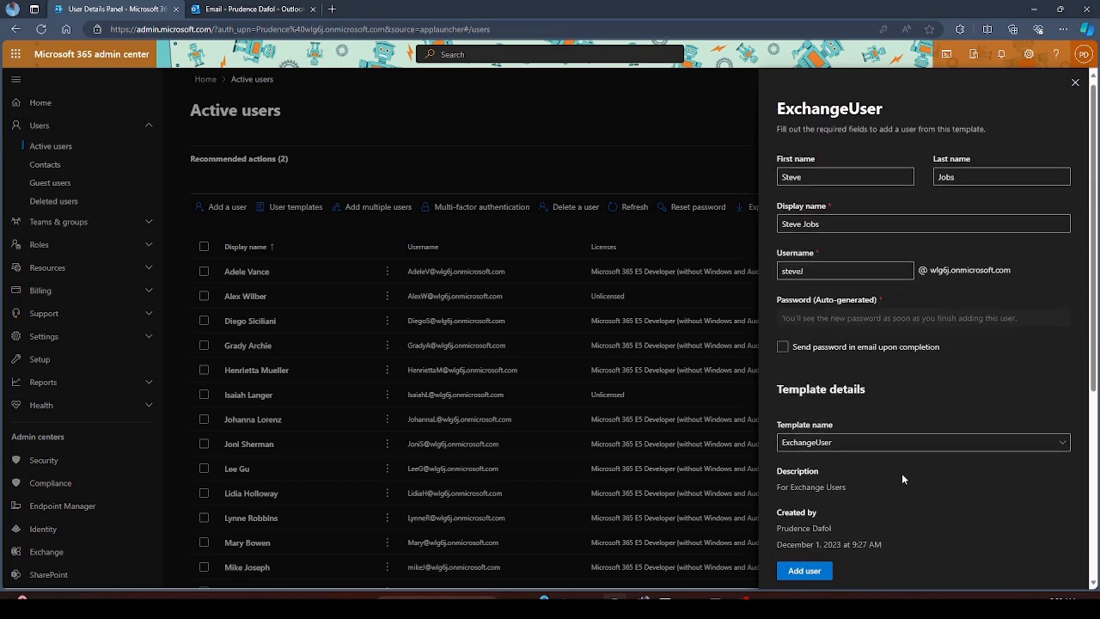
pyautogui.scroll(-3, 902, 473)
pyautogui.scroll(-2, 911, 390)
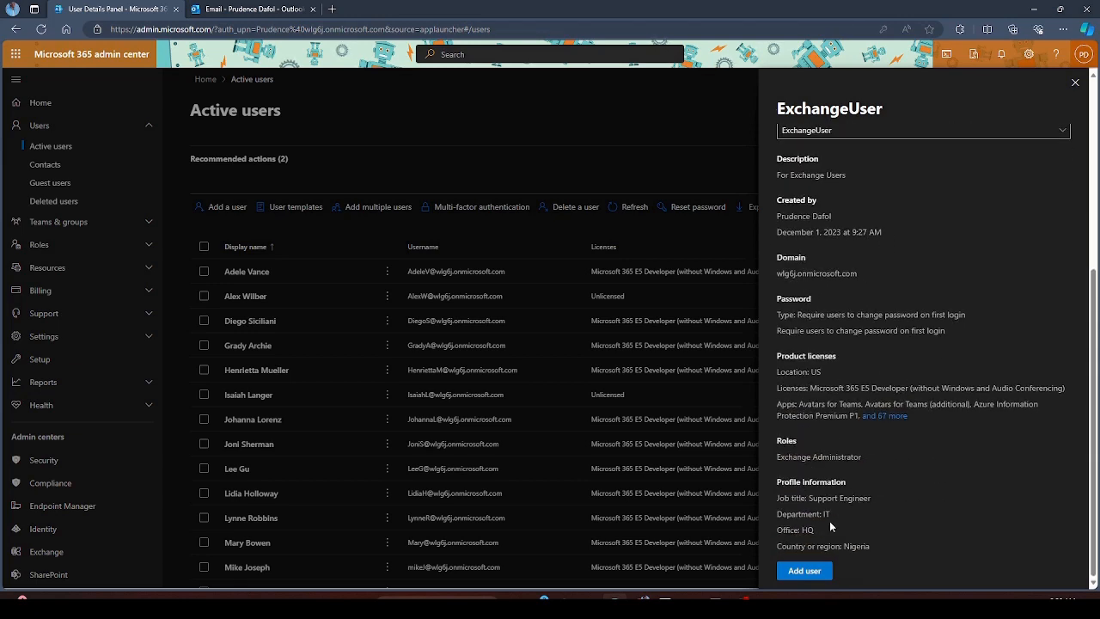
pyautogui.click(804, 569)
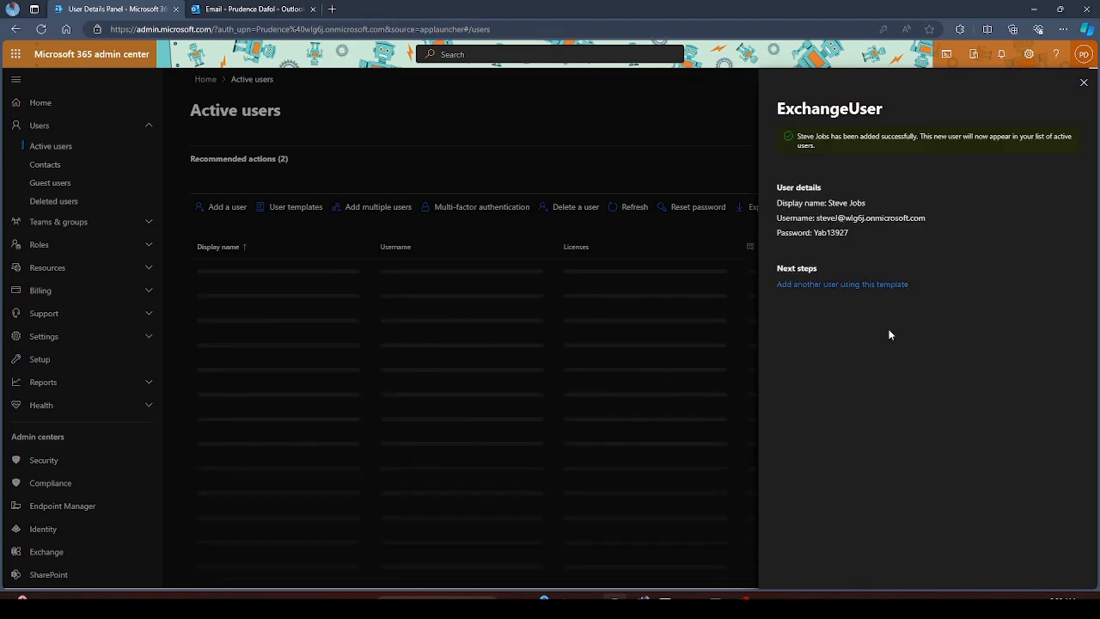
# Select the new user's sign-in details in the confirmation, then close the ExchangeUser panel
pyautogui.moveTo(849, 233); pyautogui.dragTo(776, 201)
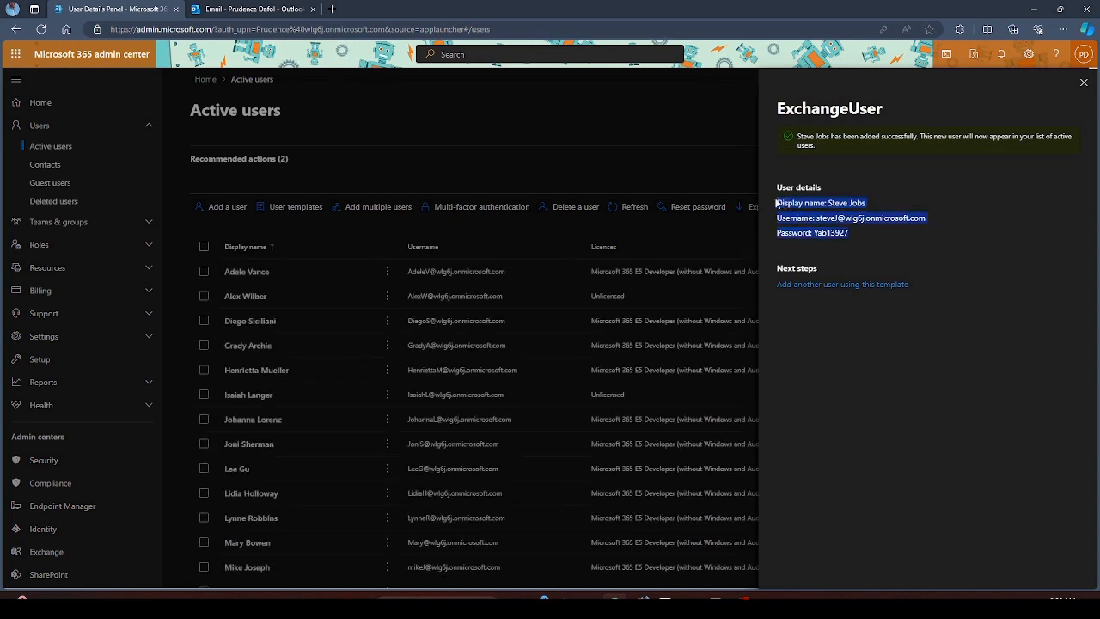
pyautogui.click(891, 350)
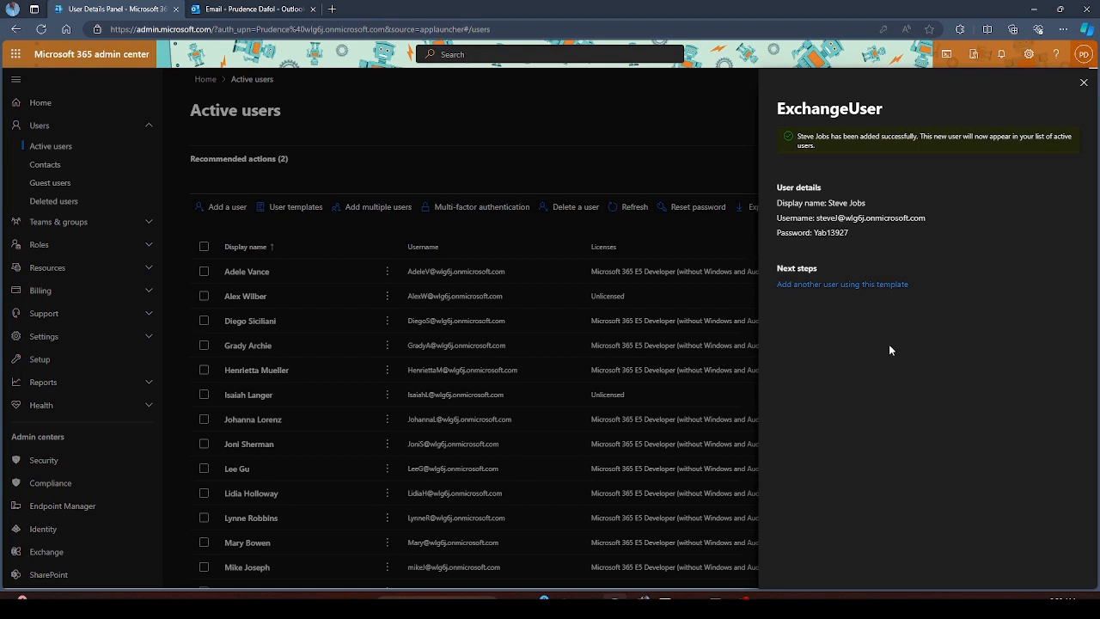
pyautogui.moveTo(854, 231); pyautogui.dragTo(776, 202)
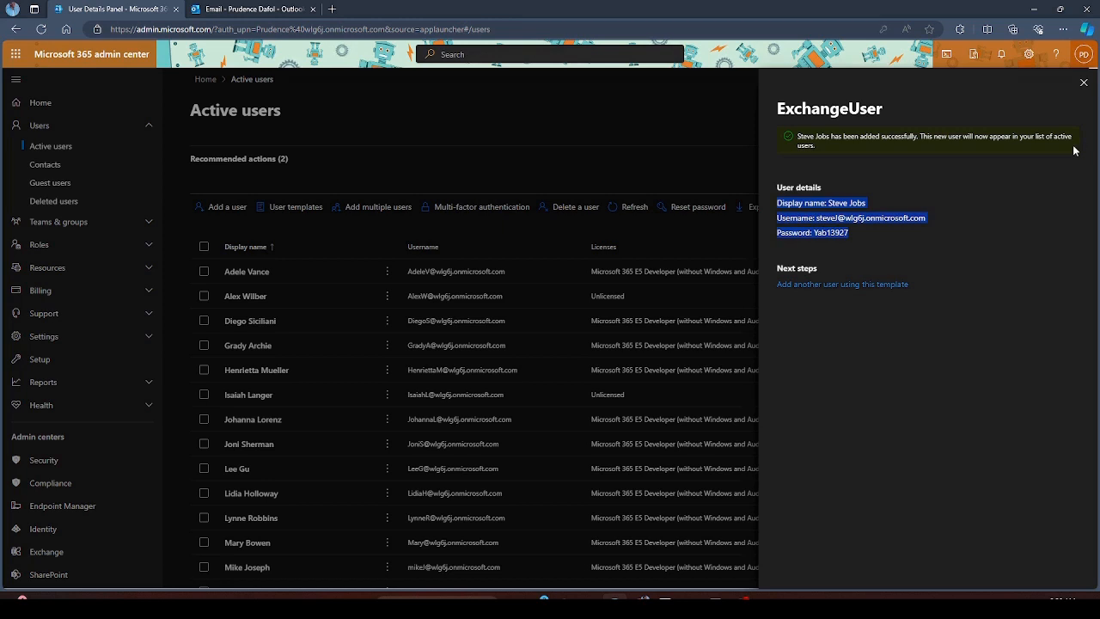
pyautogui.click(1084, 83)
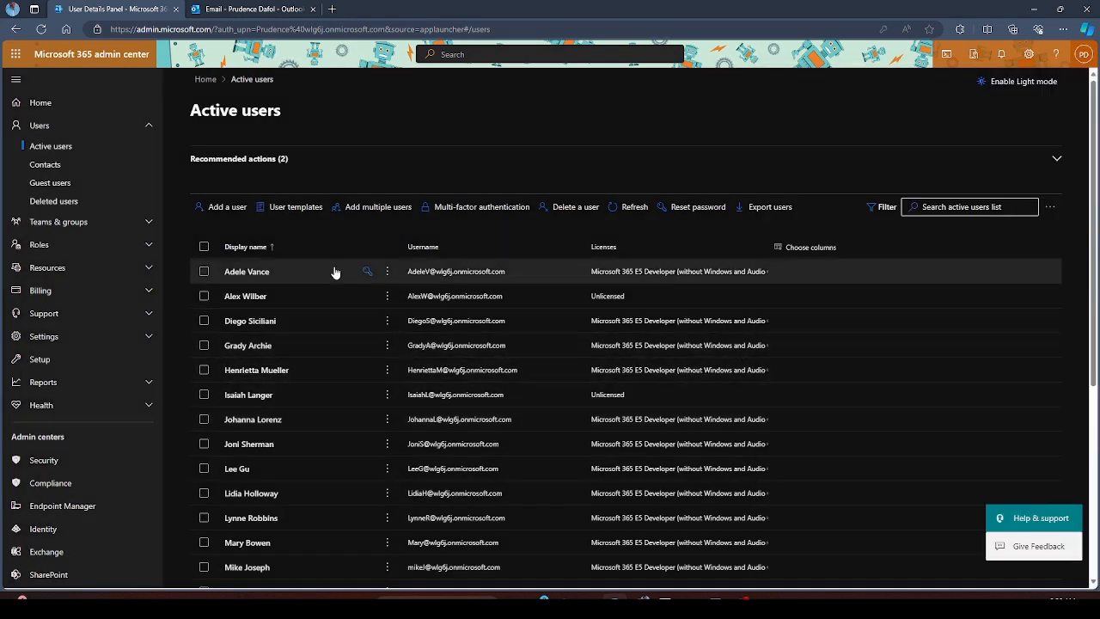
# Discard the single Add a user form and open Add multiple users instead
pyautogui.click(229, 207)
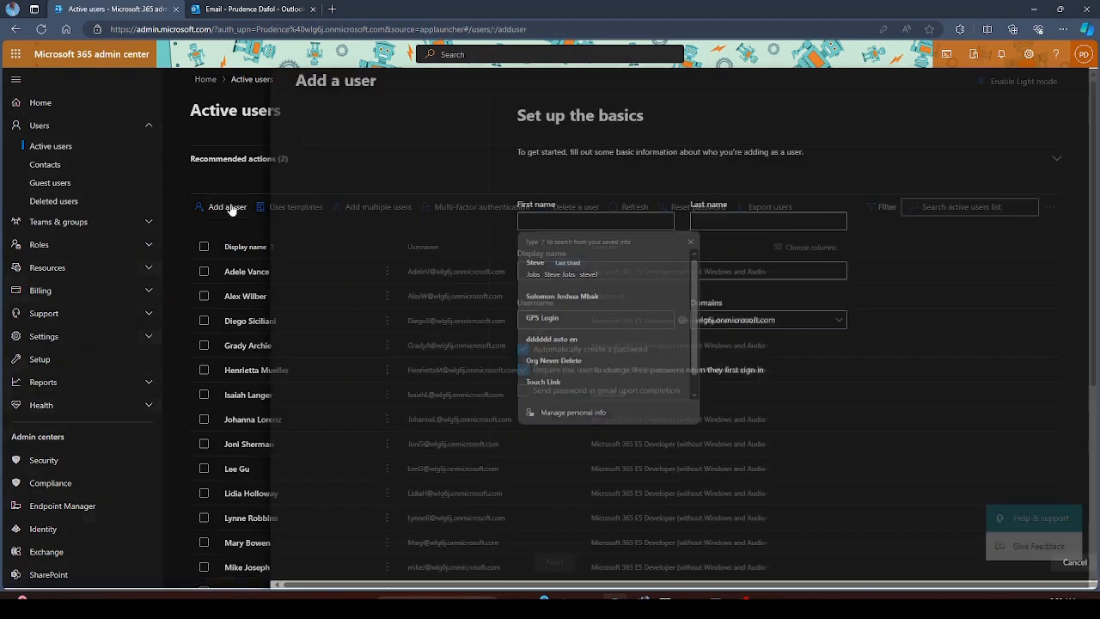
pyautogui.click(1053, 563)
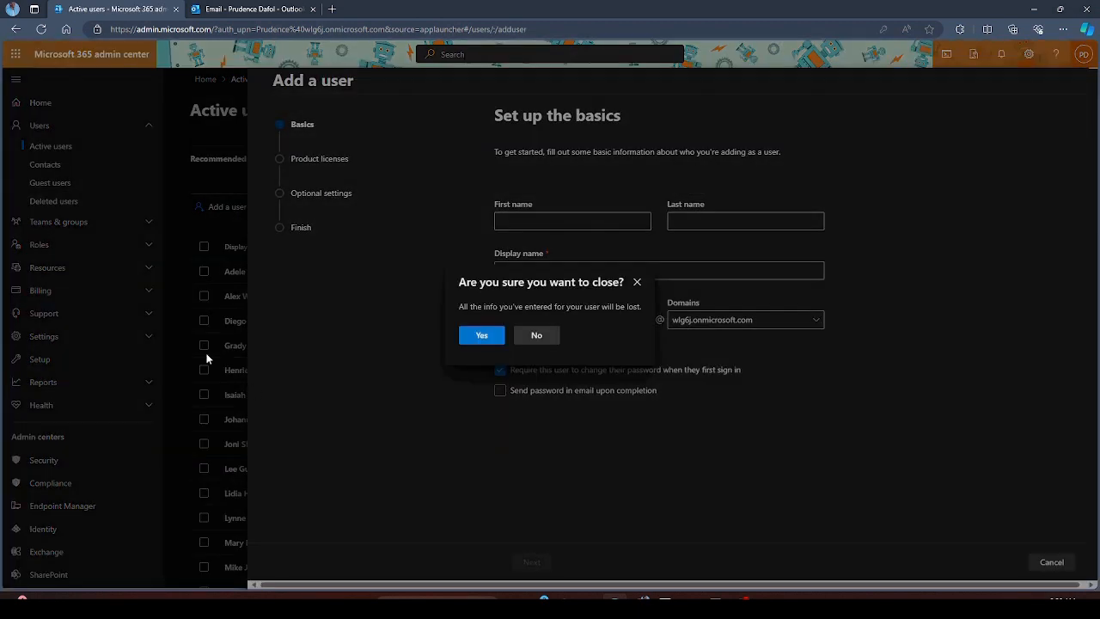
pyautogui.click(551, 339)
pyautogui.click(1052, 562)
pyautogui.click(482, 337)
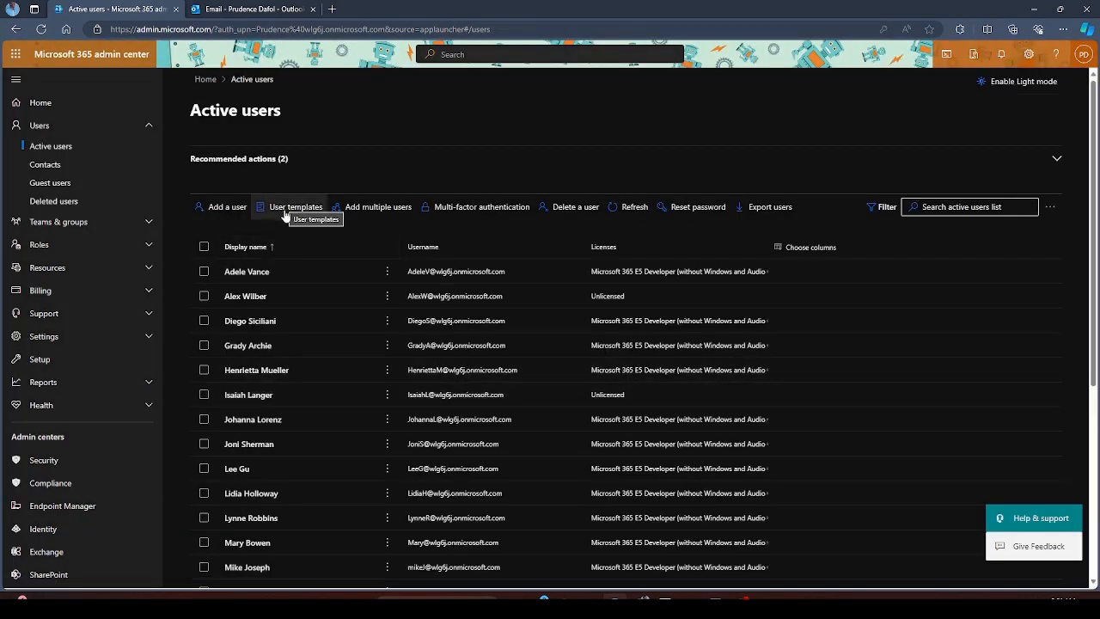
pyautogui.click(389, 211)
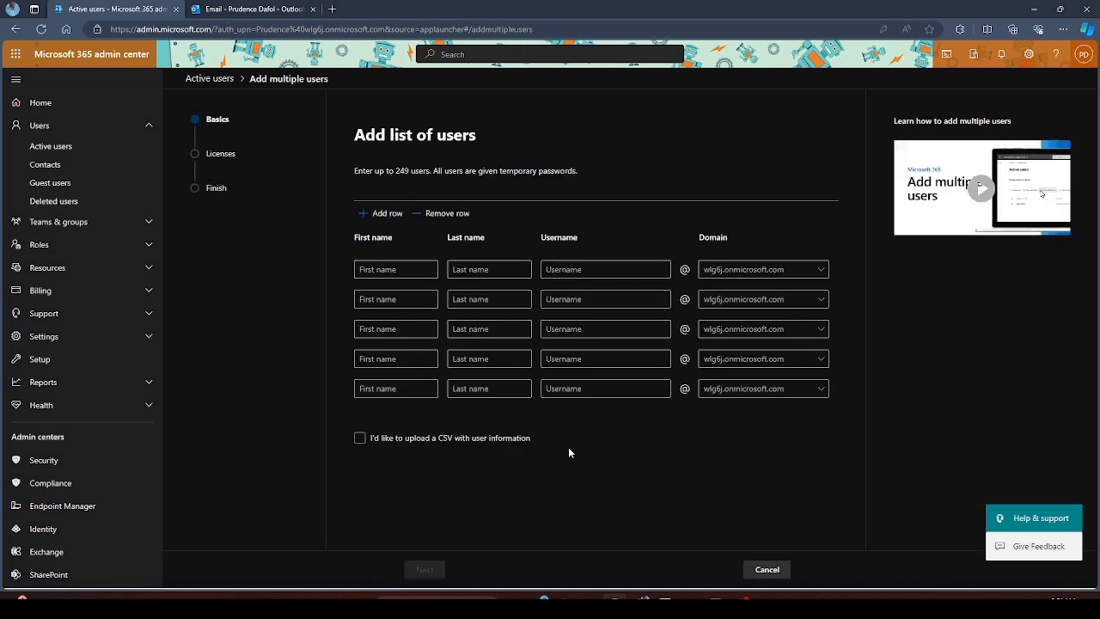
# Trim the list to two rows and enter the first user's first name, last name and username
pyautogui.click(379, 214)
pyautogui.click(379, 214)
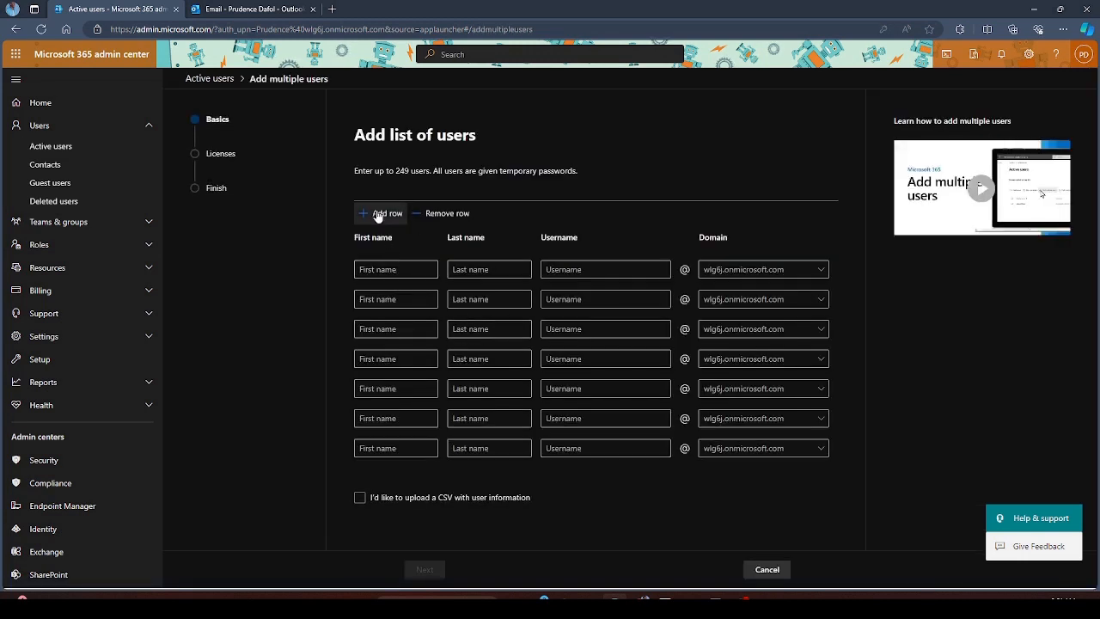
pyautogui.click(379, 215)
pyautogui.click(428, 215)
pyautogui.click(428, 215)
pyautogui.click(428, 215)
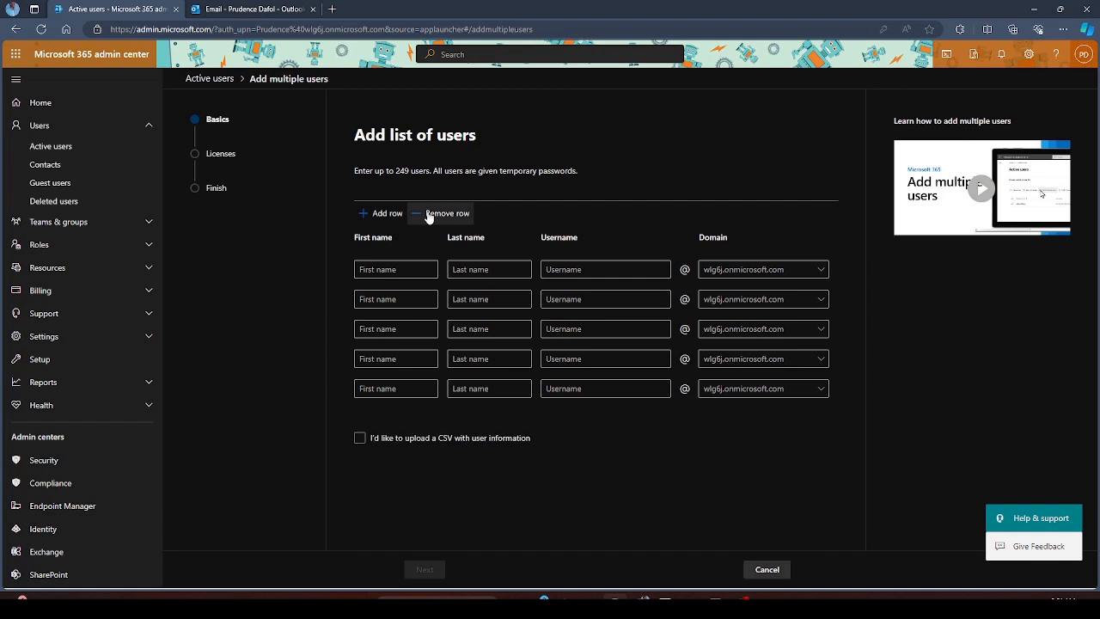
pyautogui.click(428, 215)
pyautogui.click(429, 214)
pyautogui.click(429, 215)
pyautogui.click(408, 269)
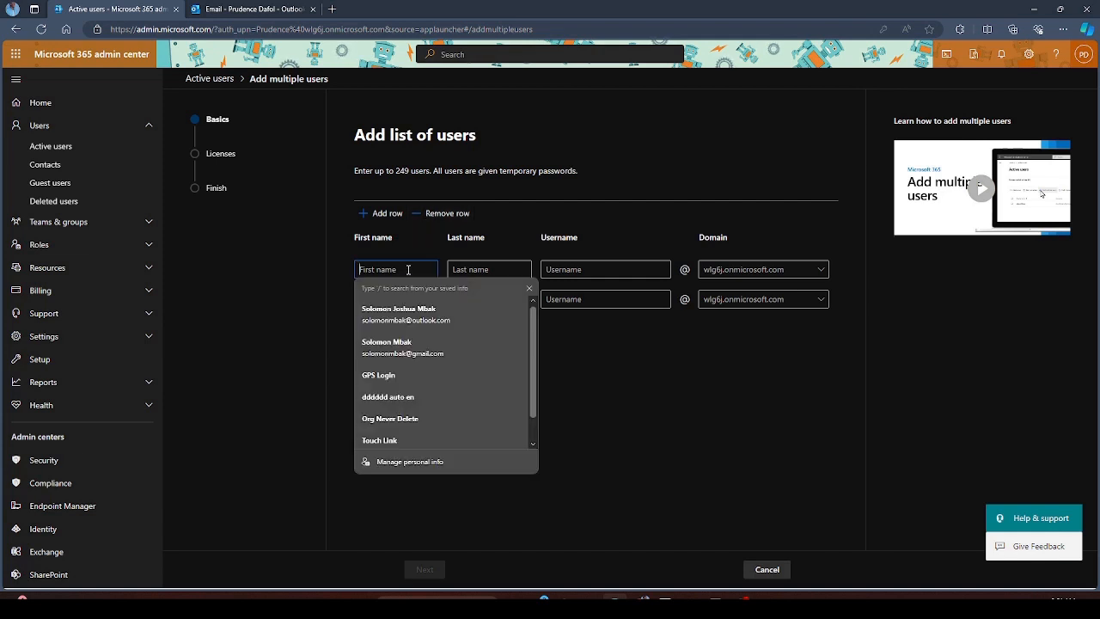
pyautogui.write('Joan')
pyautogui.press('Tab')
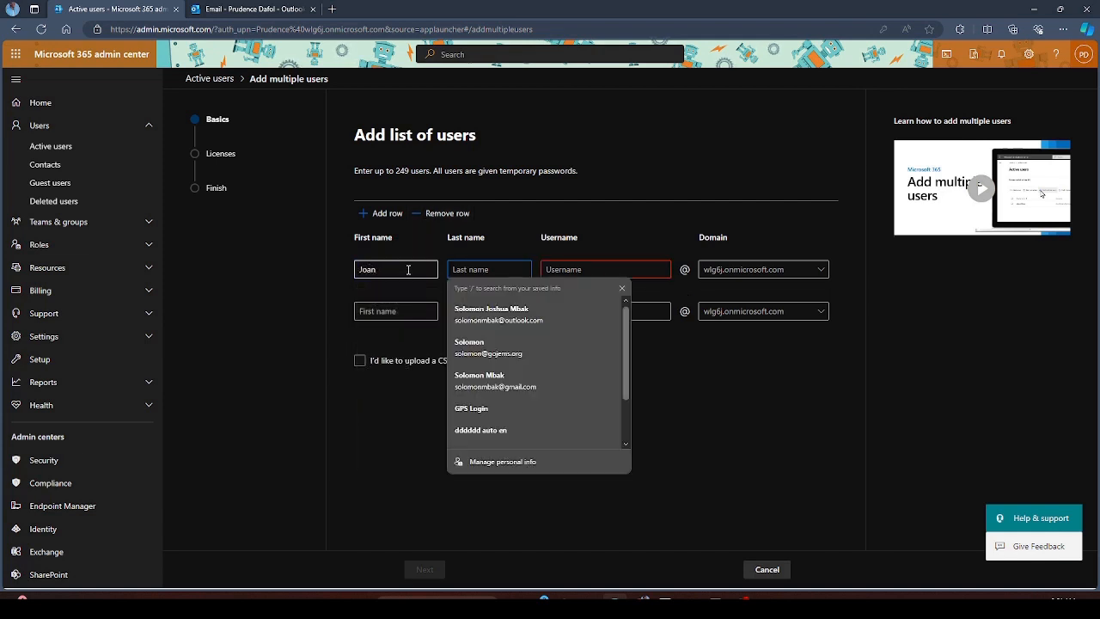
pyautogui.write('Jacob')
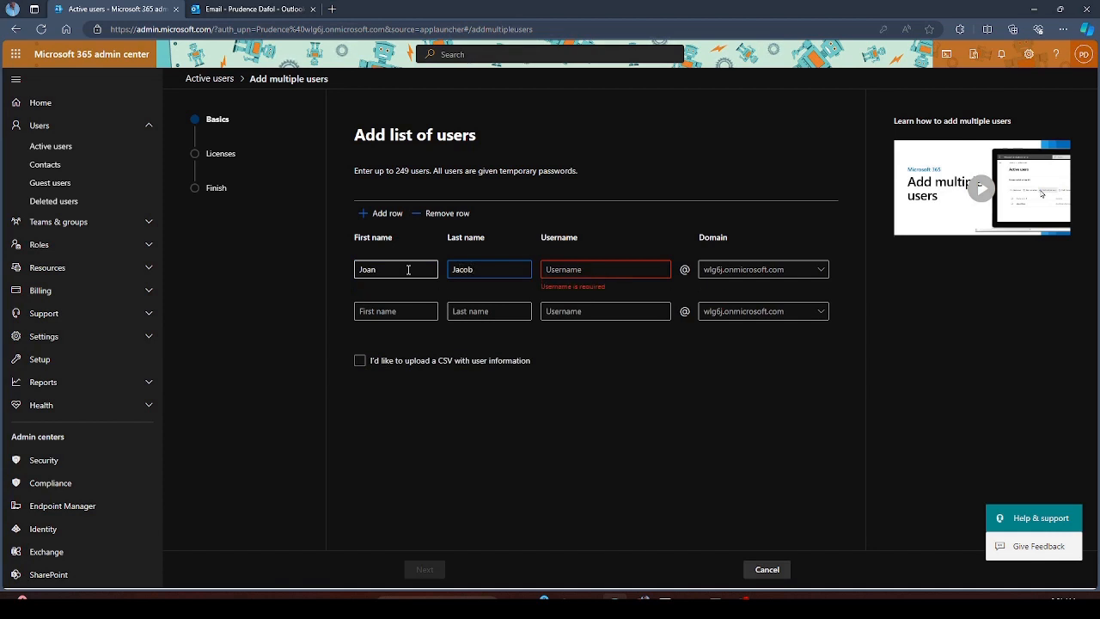
pyautogui.press('Tab')
pyautogui.write('joanJ')
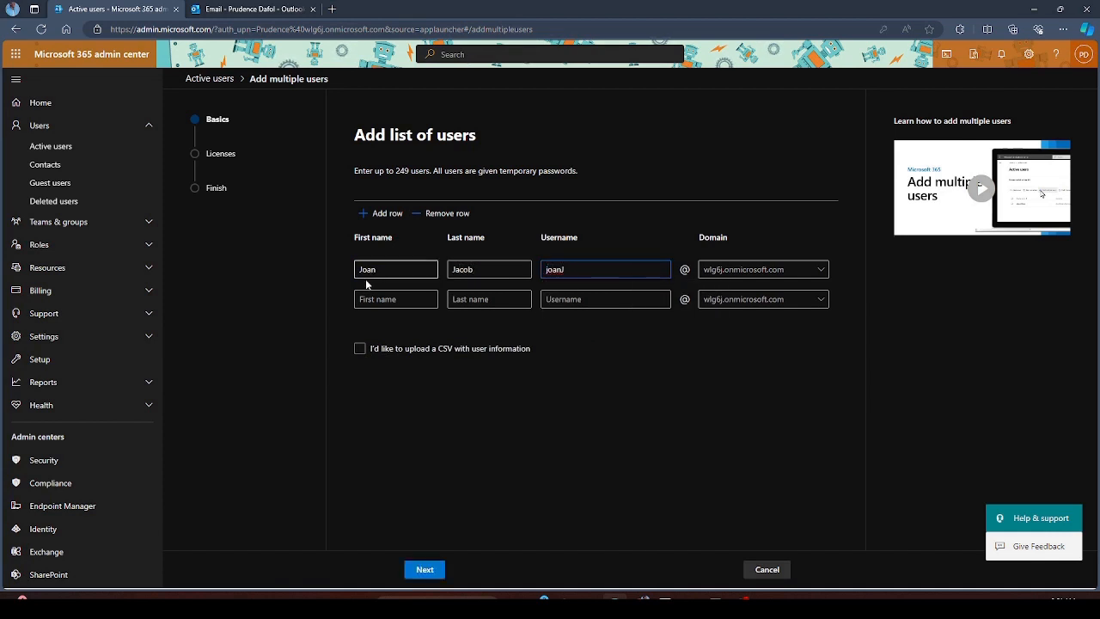
# Enter the second user's first name, last name and username, then go to Licenses
pyautogui.click(388, 299)
pyautogui.write('Cynthia')
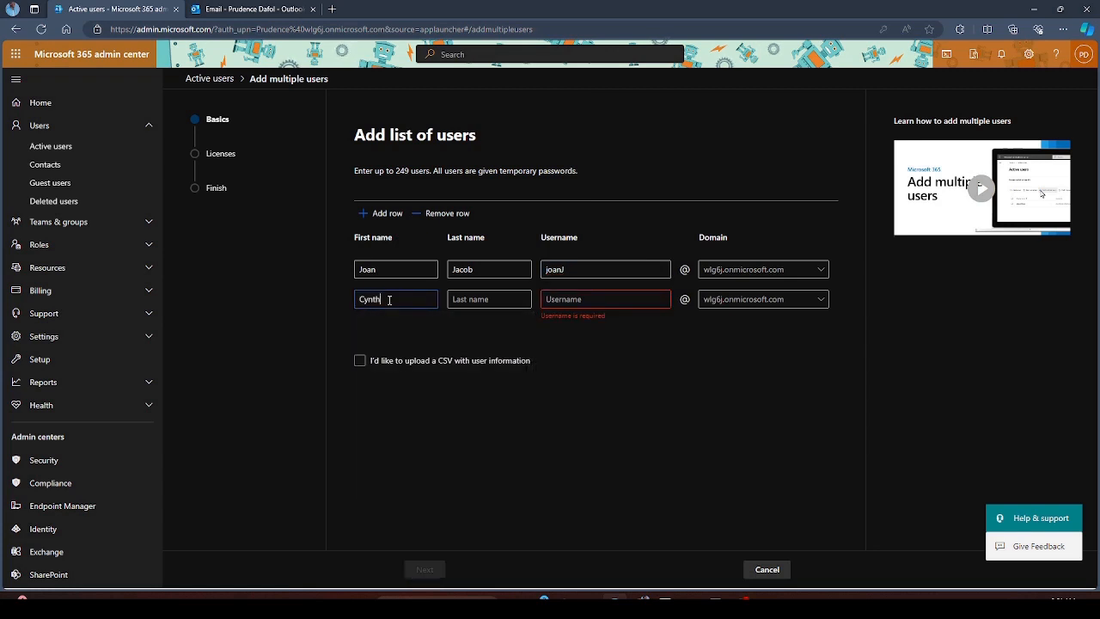
pyautogui.press('Tab')
pyautogui.write('Caleb')
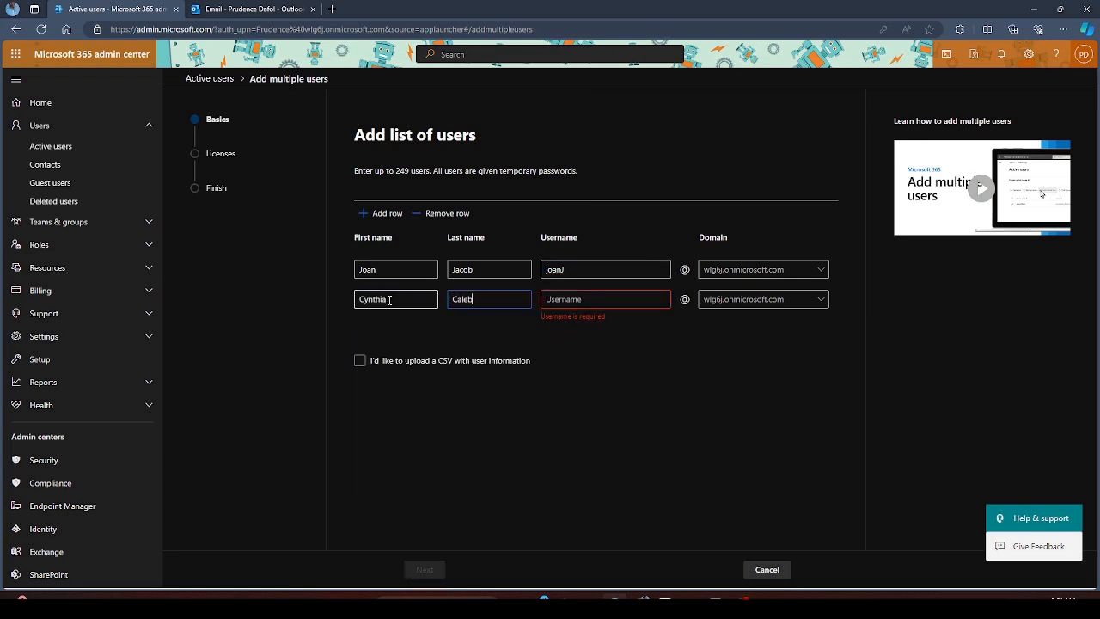
pyautogui.press('Tab')
pyautogui.write('cynthisa')
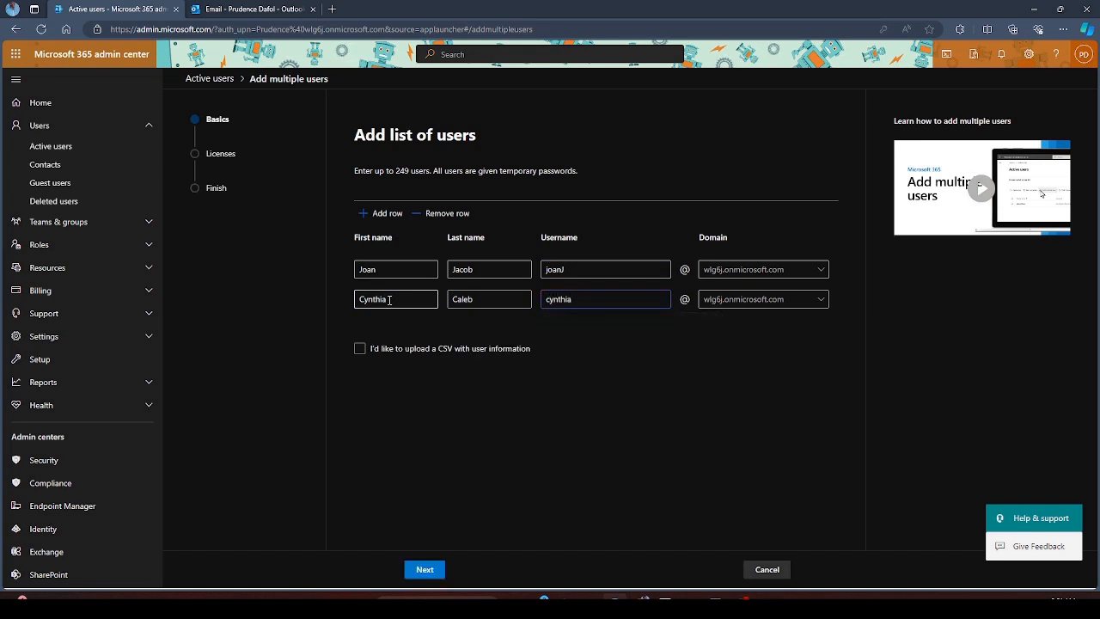
pyautogui.write('C')
pyautogui.click(429, 572)
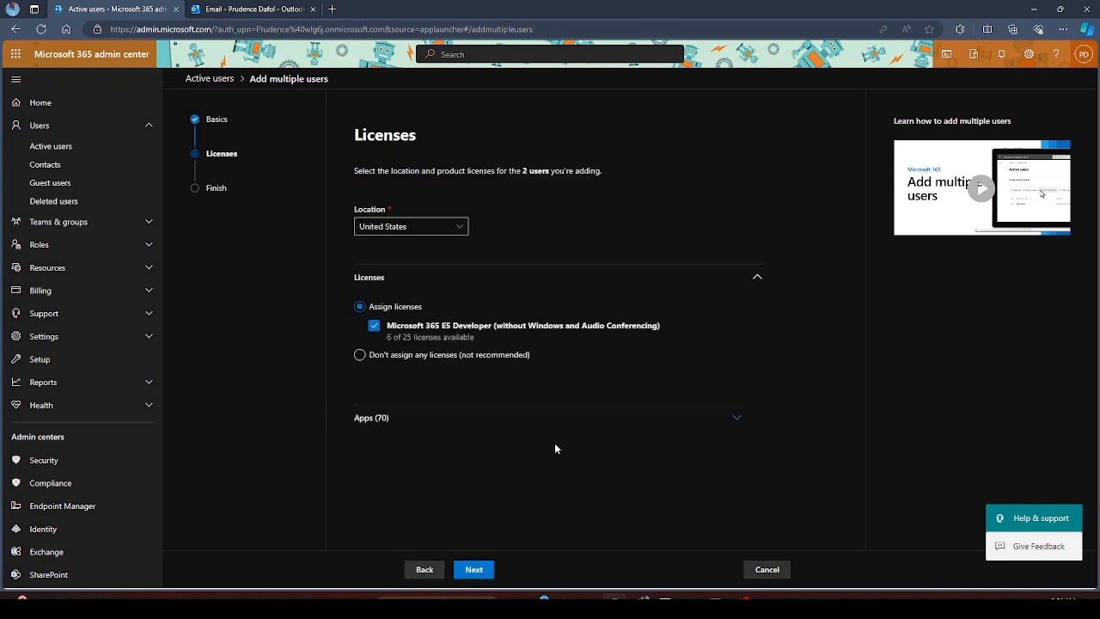
# Uncheck E5 Developer, choose Don't assign any licenses, and set location to South Africa
pyautogui.click(374, 327)
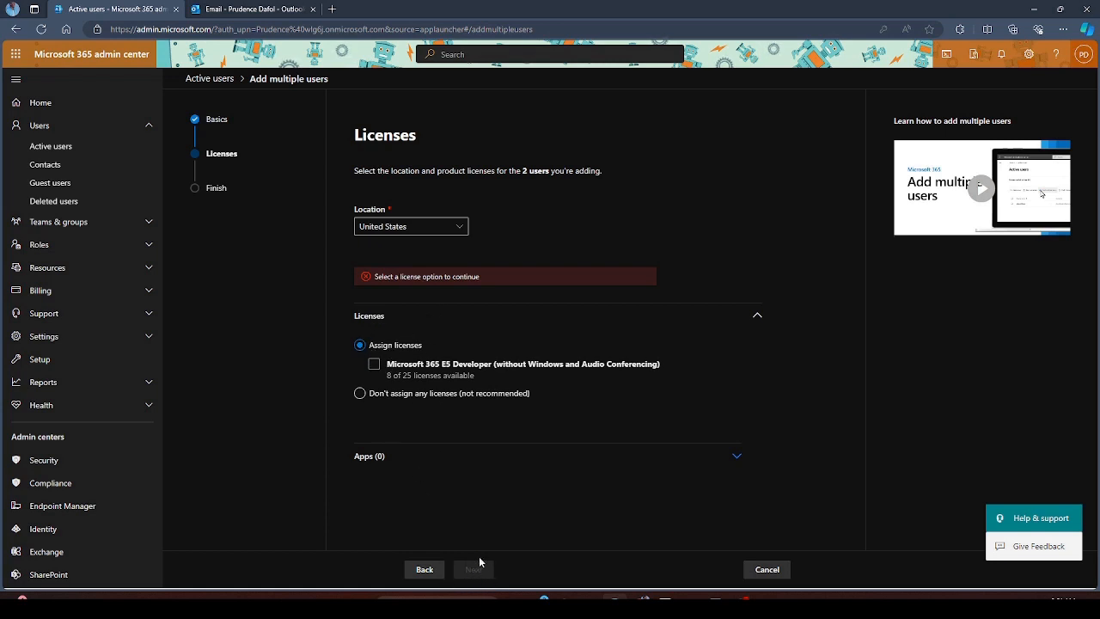
pyautogui.click(359, 396)
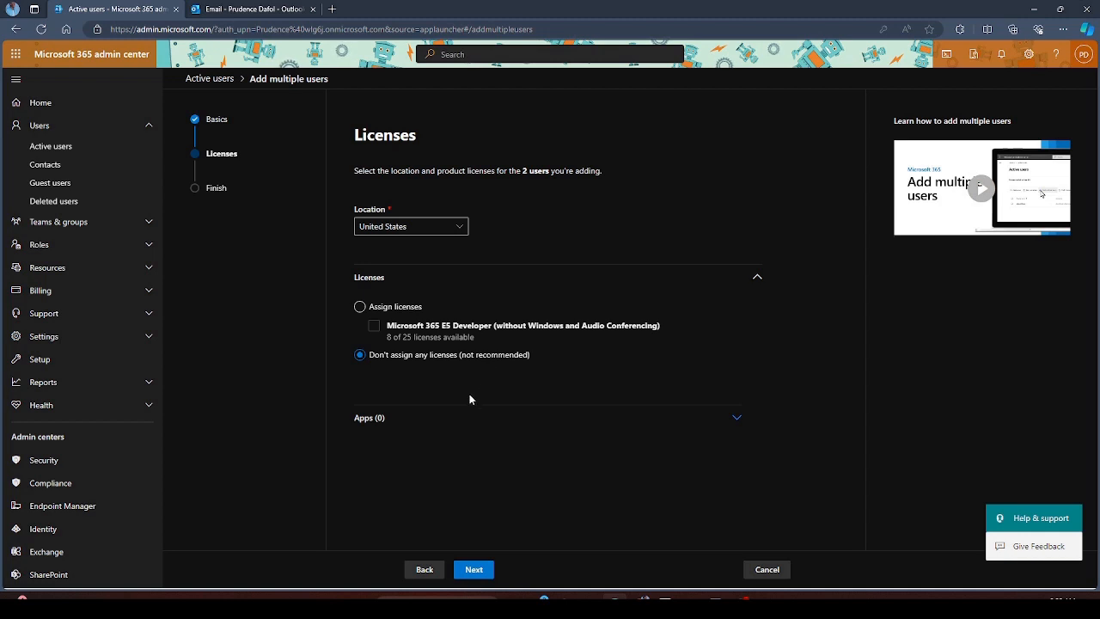
pyautogui.click(457, 226)
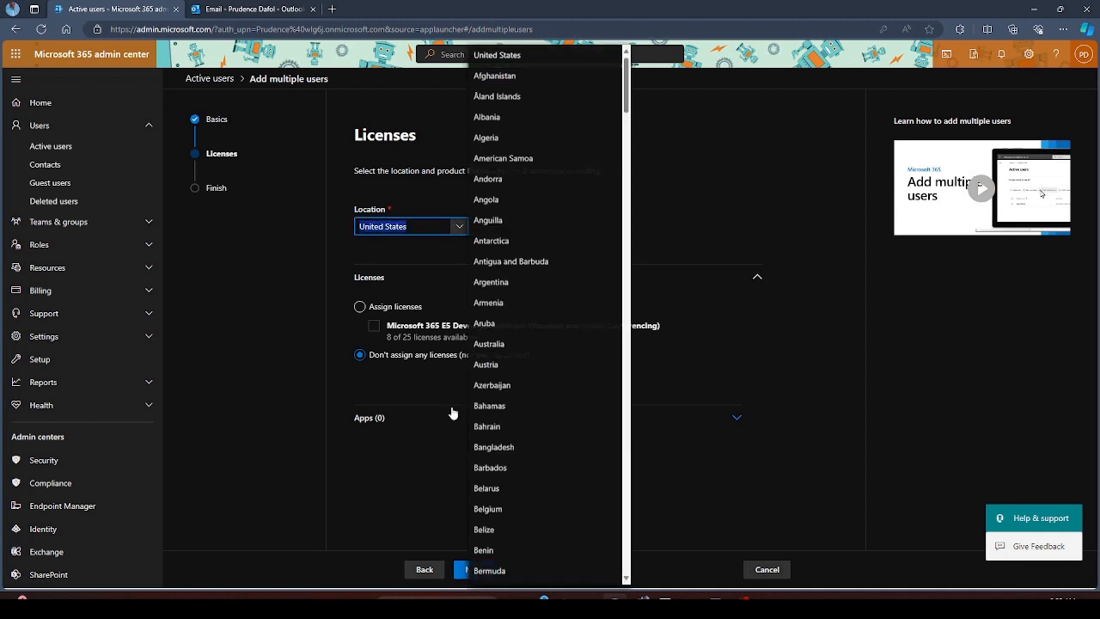
pyautogui.scroll(-20, 578, 412)
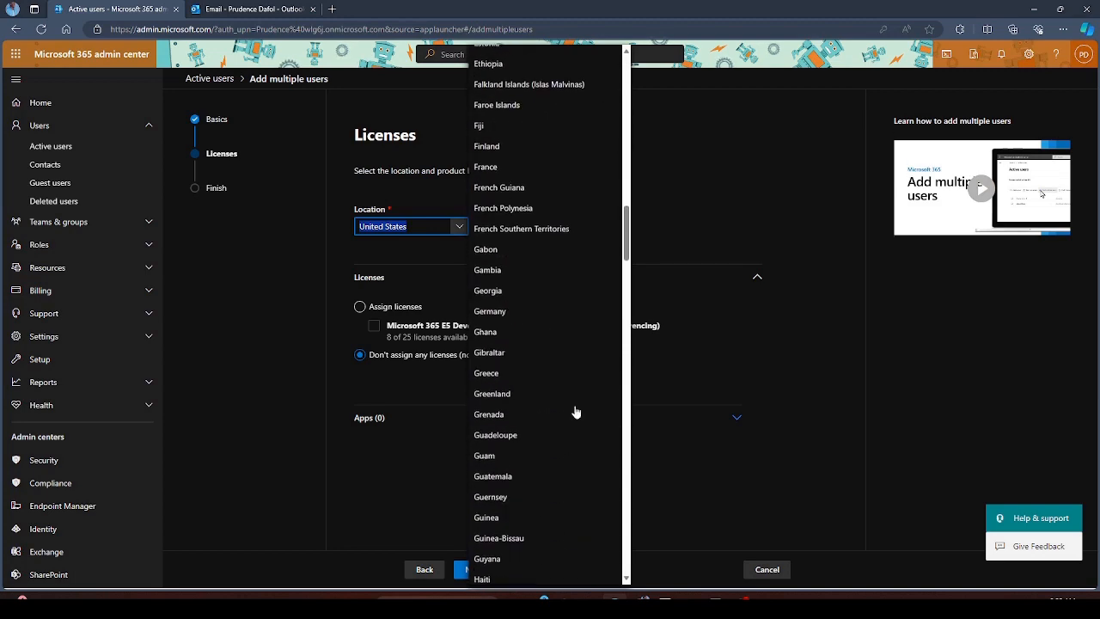
pyautogui.scroll(-4, 576, 412)
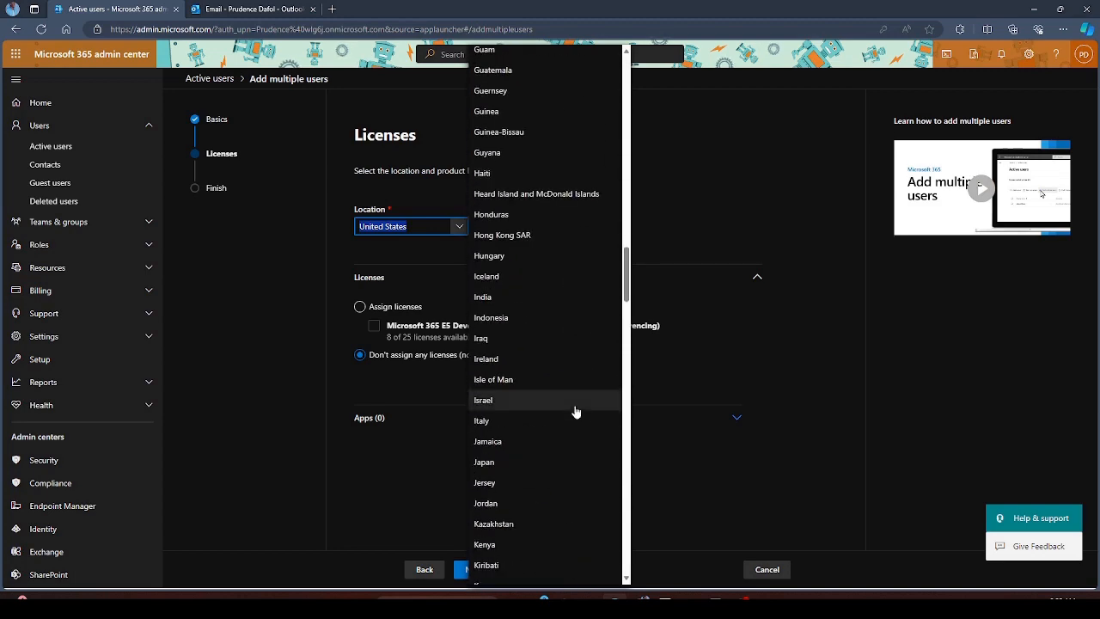
pyautogui.scroll(-20, 576, 413)
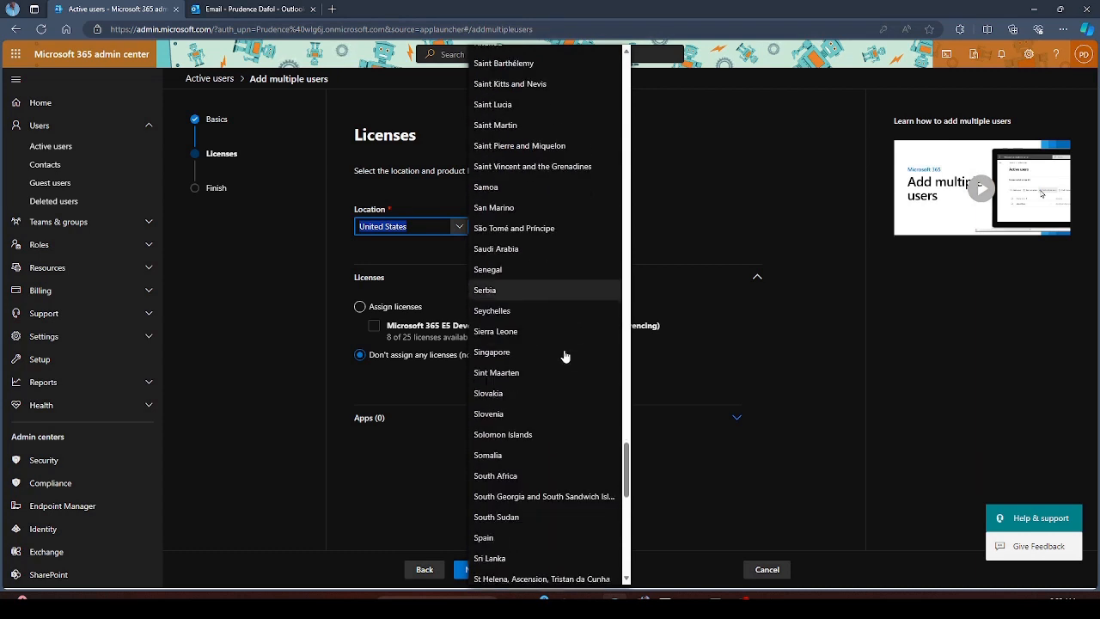
pyautogui.scroll(3, 554, 344)
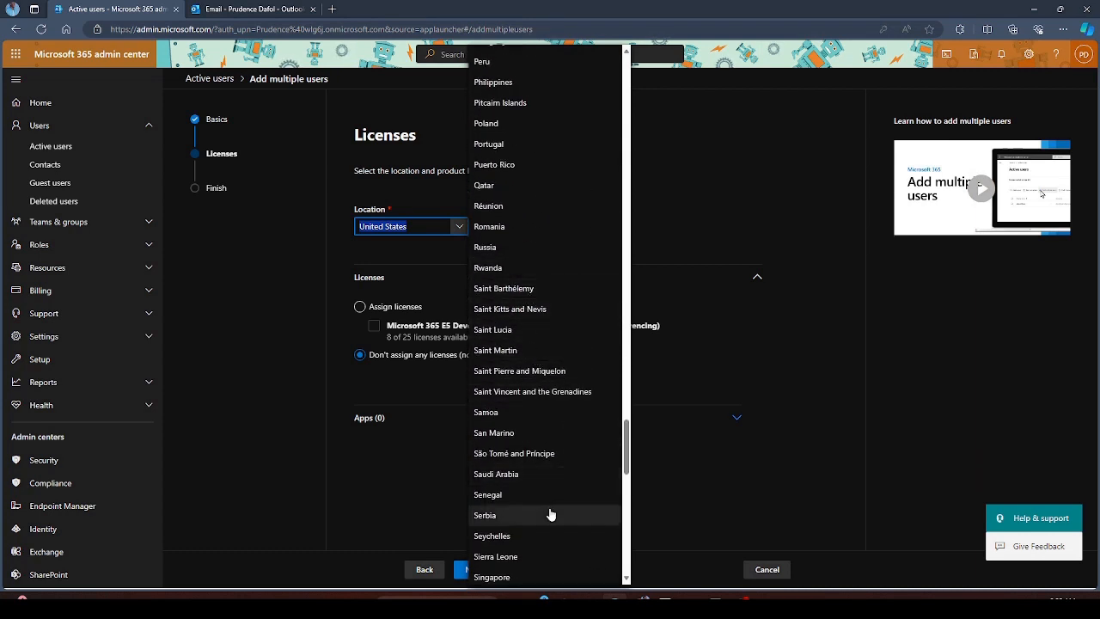
pyautogui.scroll(-2, 548, 507)
pyautogui.scroll(-4, 543, 516)
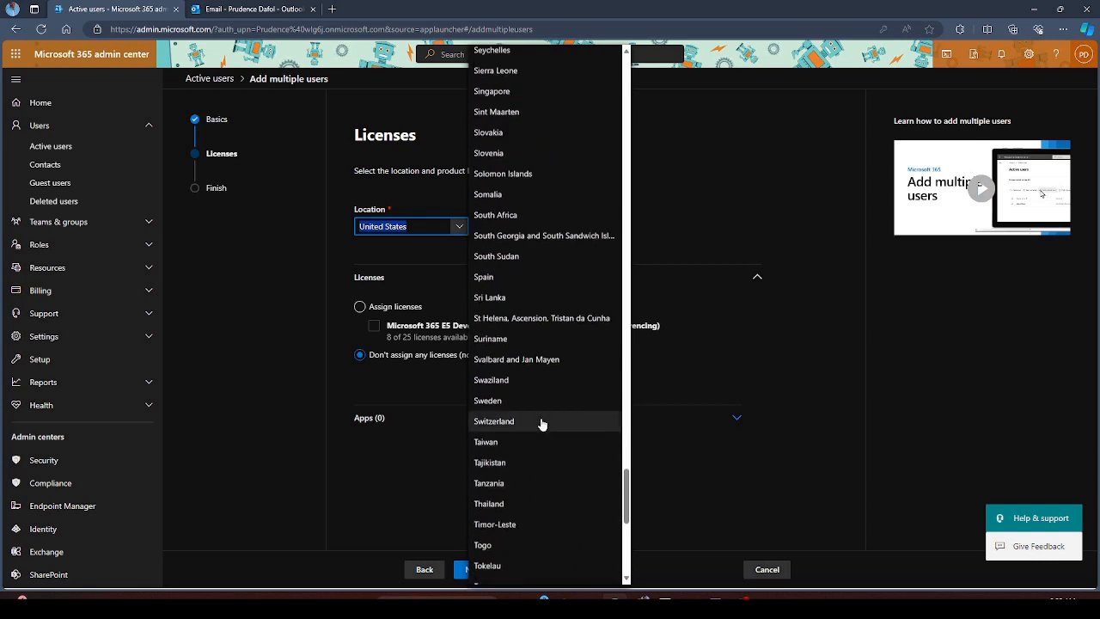
pyautogui.click(516, 215)
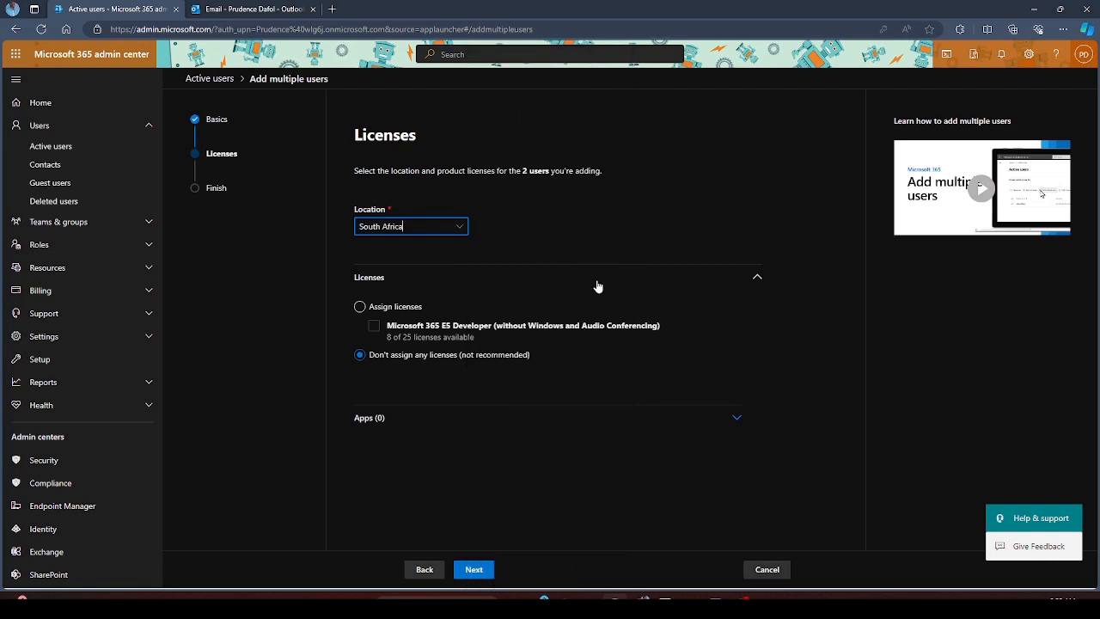
pyautogui.click(478, 569)
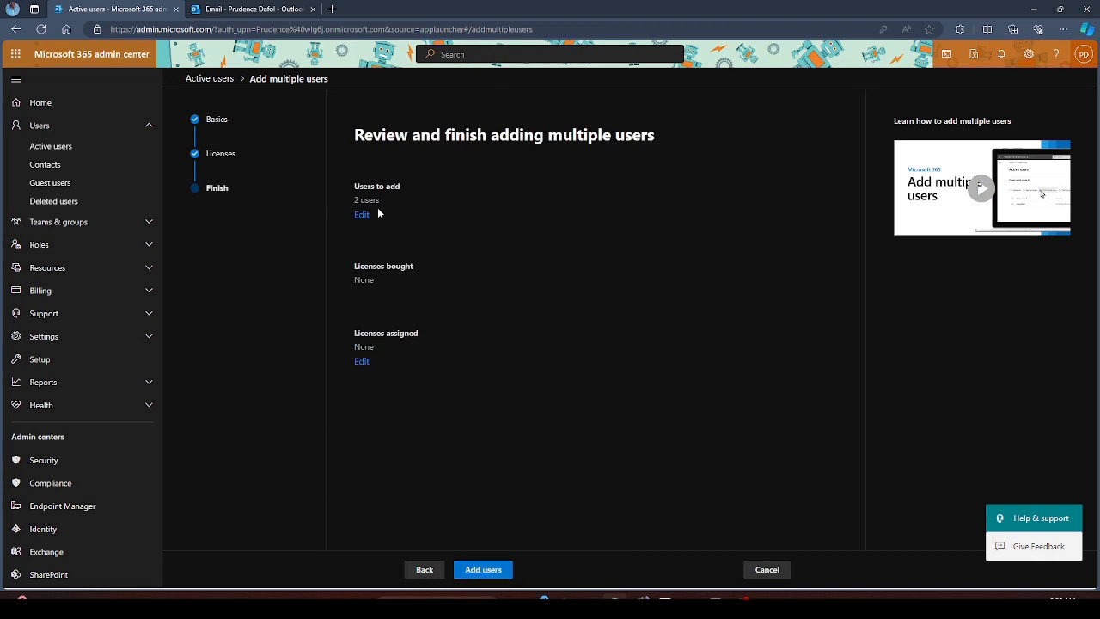
# Add the two users and reveal their temporary passwords in the confirmation
pyautogui.click(488, 569)
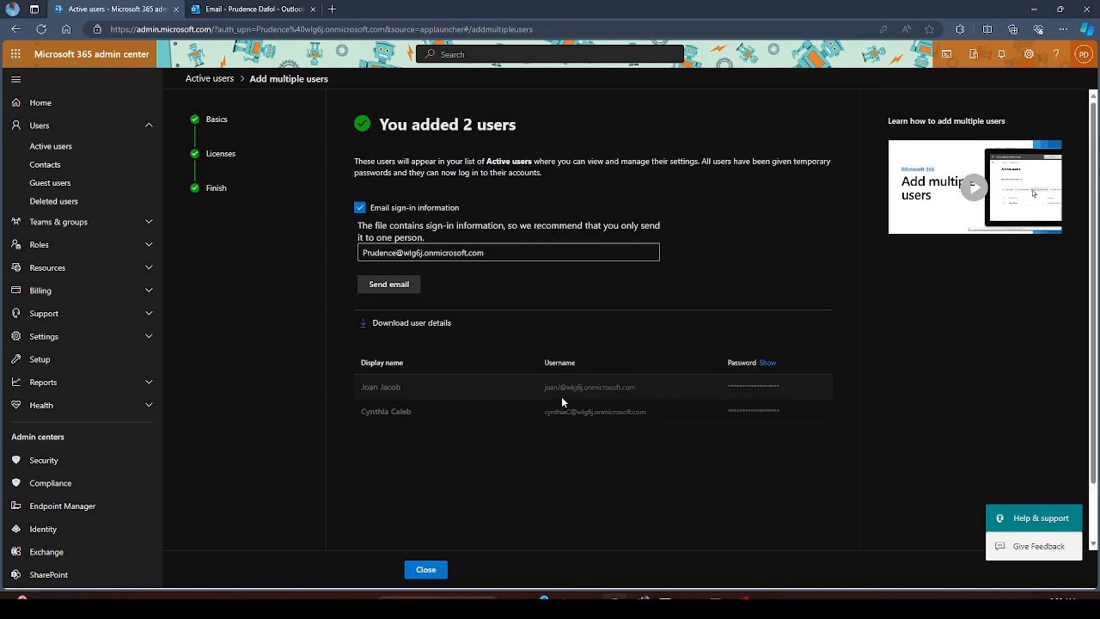
pyautogui.click(766, 364)
pyautogui.moveTo(774, 415); pyautogui.dragTo(359, 384)
pyautogui.click(653, 497)
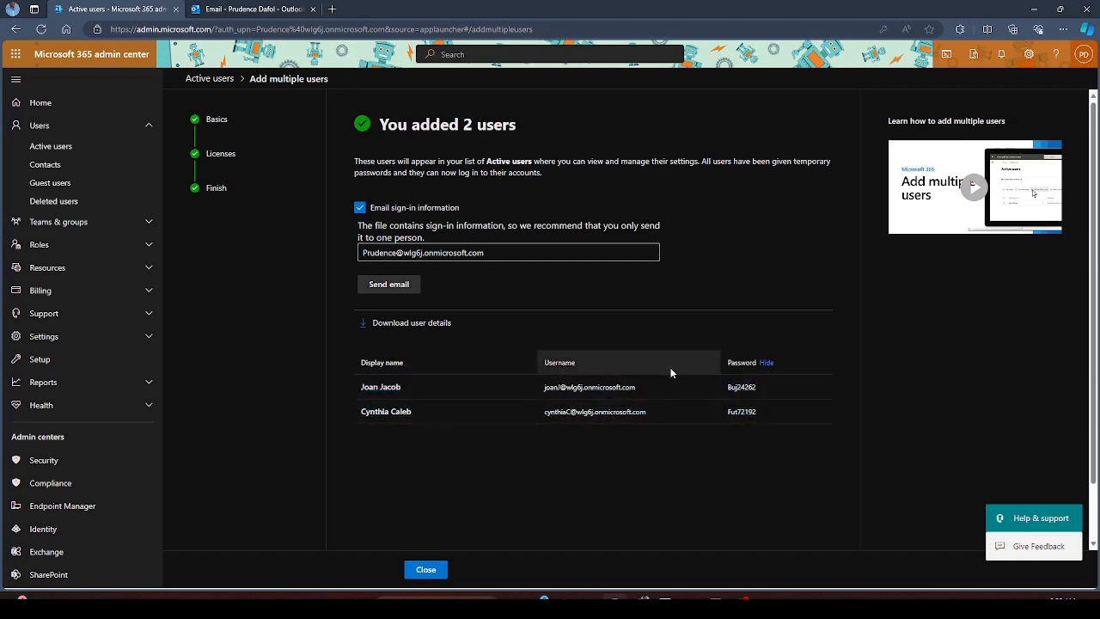
pyautogui.moveTo(755, 420); pyautogui.dragTo(348, 394)
pyautogui.click(750, 462)
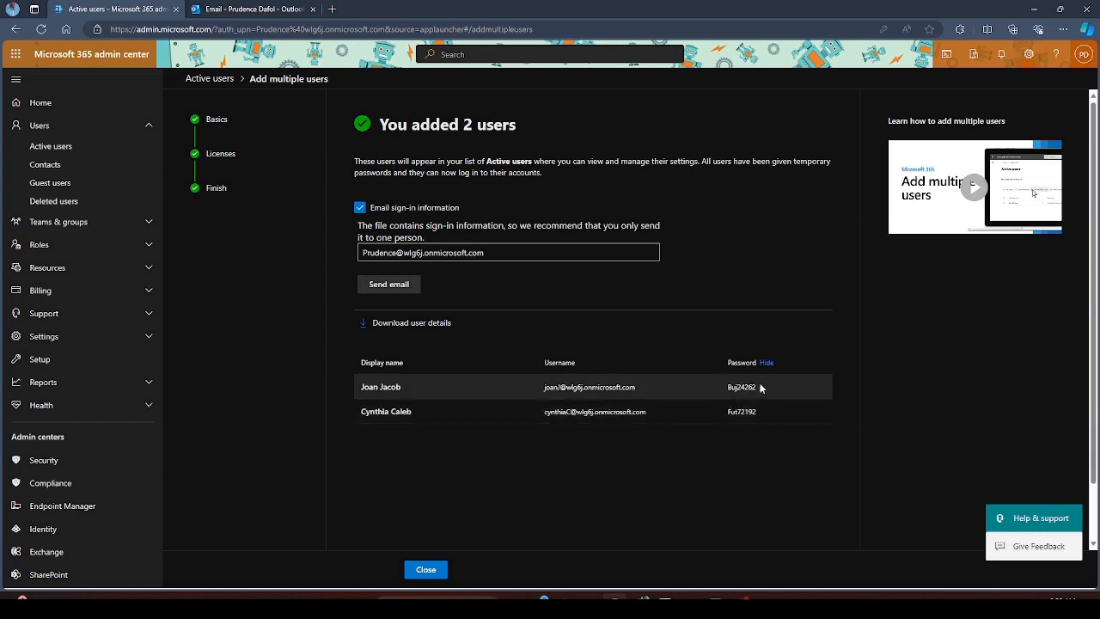
pyautogui.moveTo(763, 387); pyautogui.dragTo(729, 385)
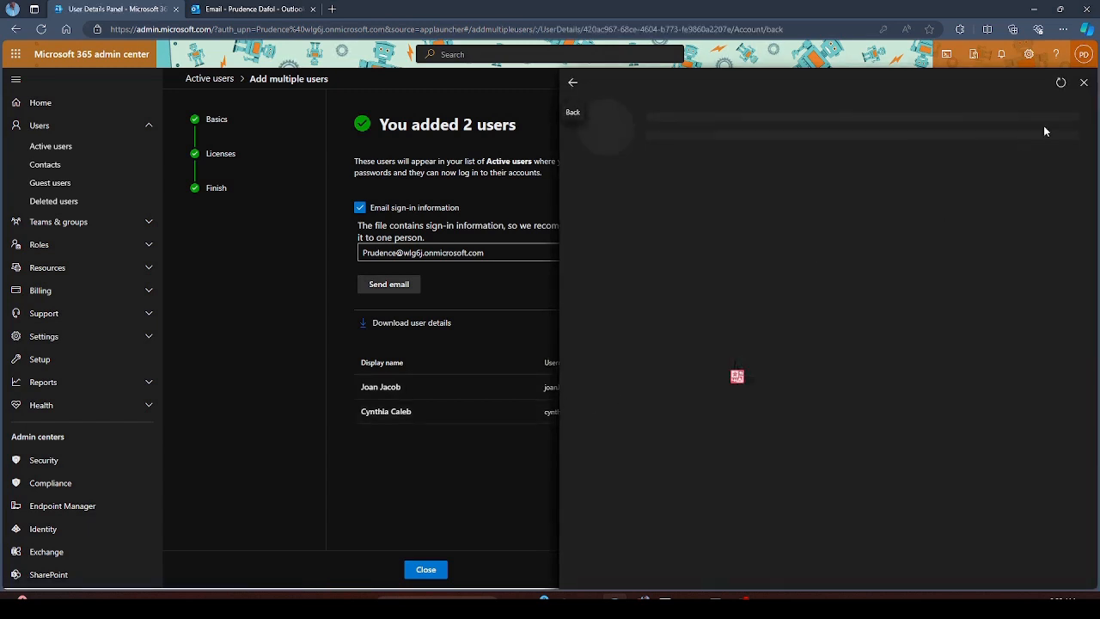
# View the first new user's account details, then return to the Active users list
pyautogui.click(1082, 83)
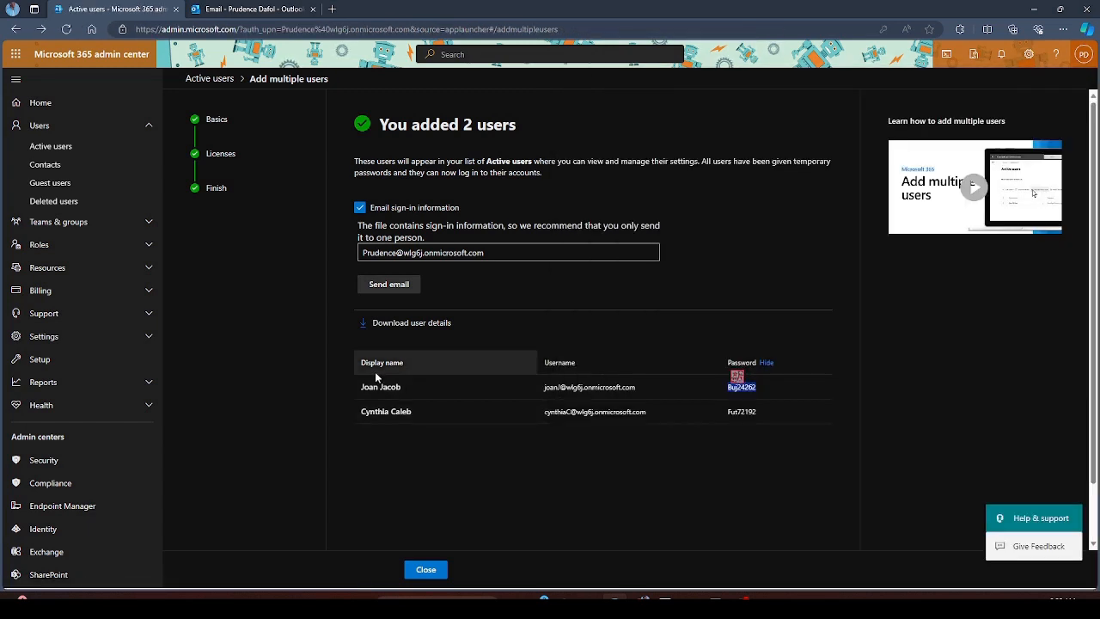
pyautogui.click(475, 412)
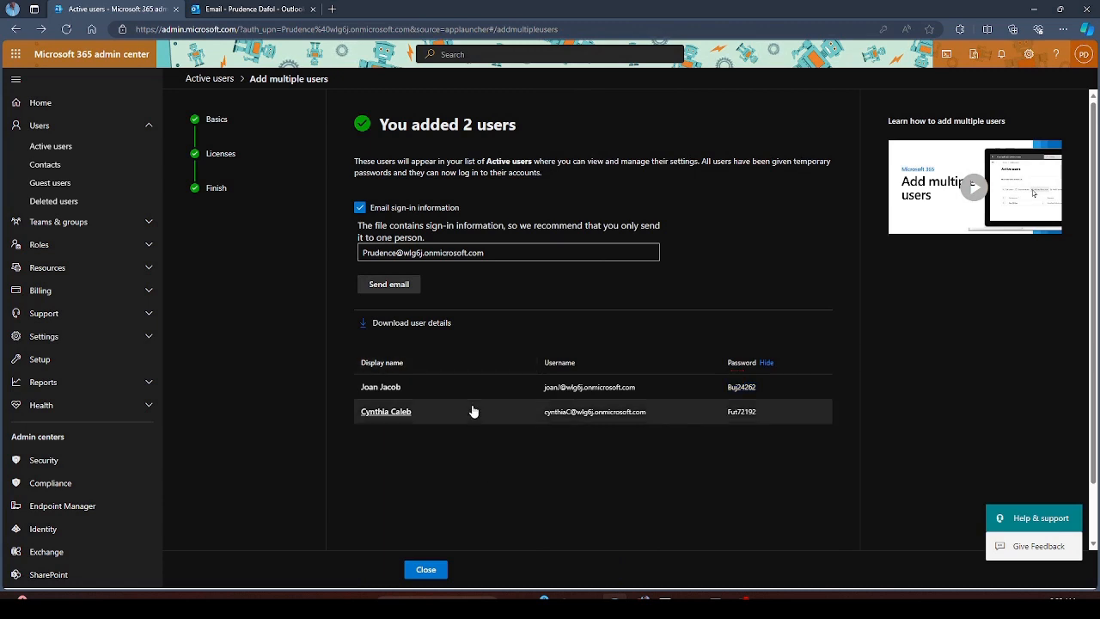
pyautogui.click(383, 388)
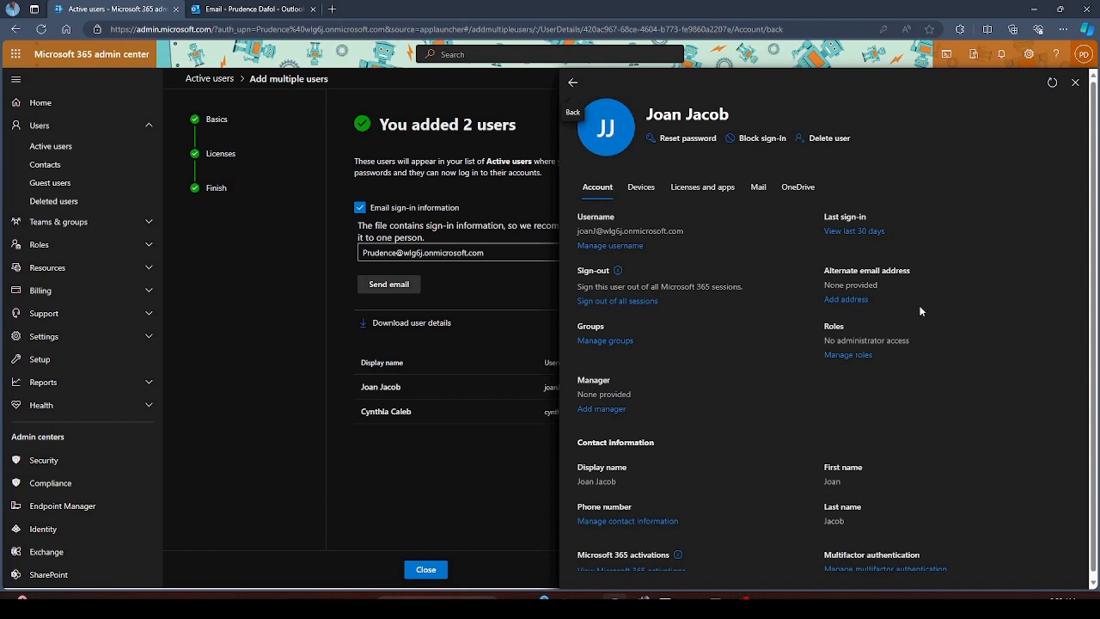
pyautogui.click(1073, 83)
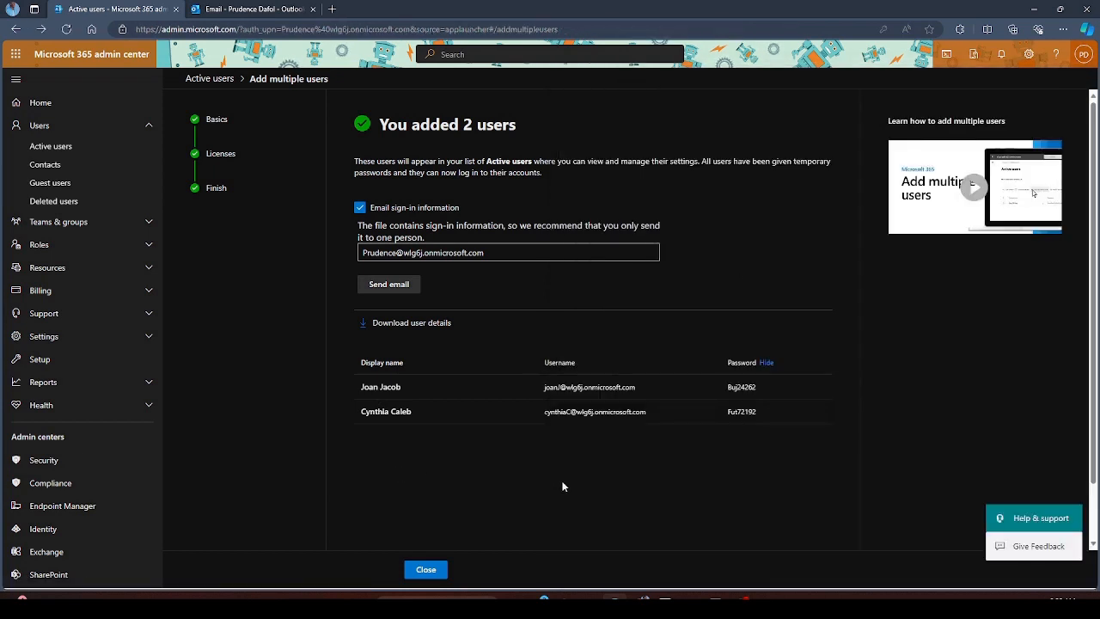
pyautogui.click(426, 569)
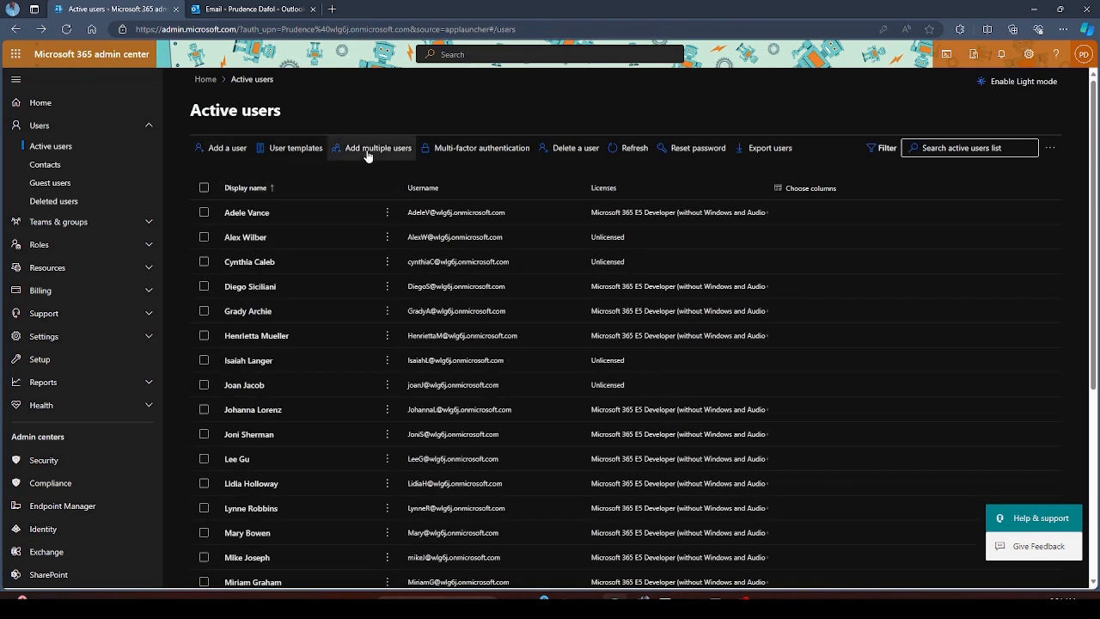
# Choose CSV upload in Add multiple users, then download and open the example Import_User_Sample.csv
pyautogui.click(364, 212)
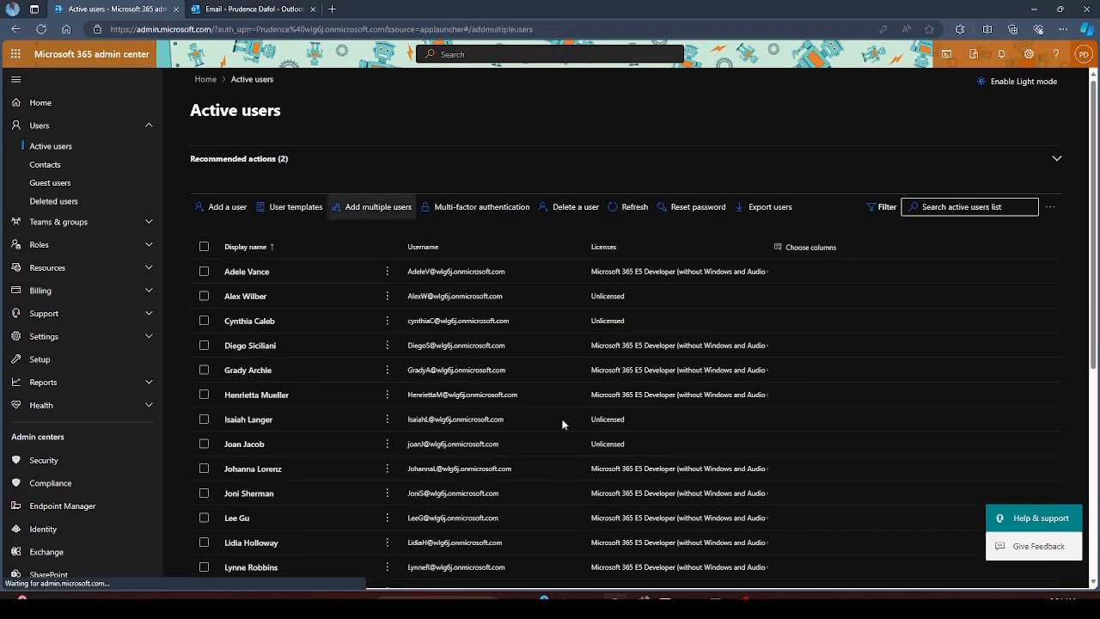
pyautogui.click(359, 438)
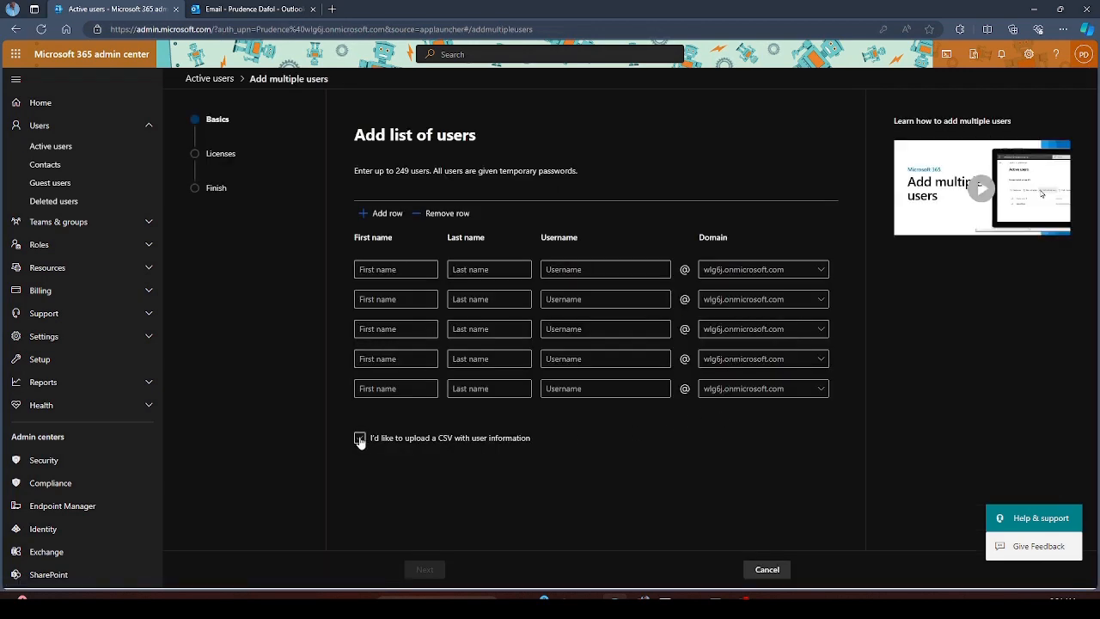
pyautogui.scroll(-3, 589, 405)
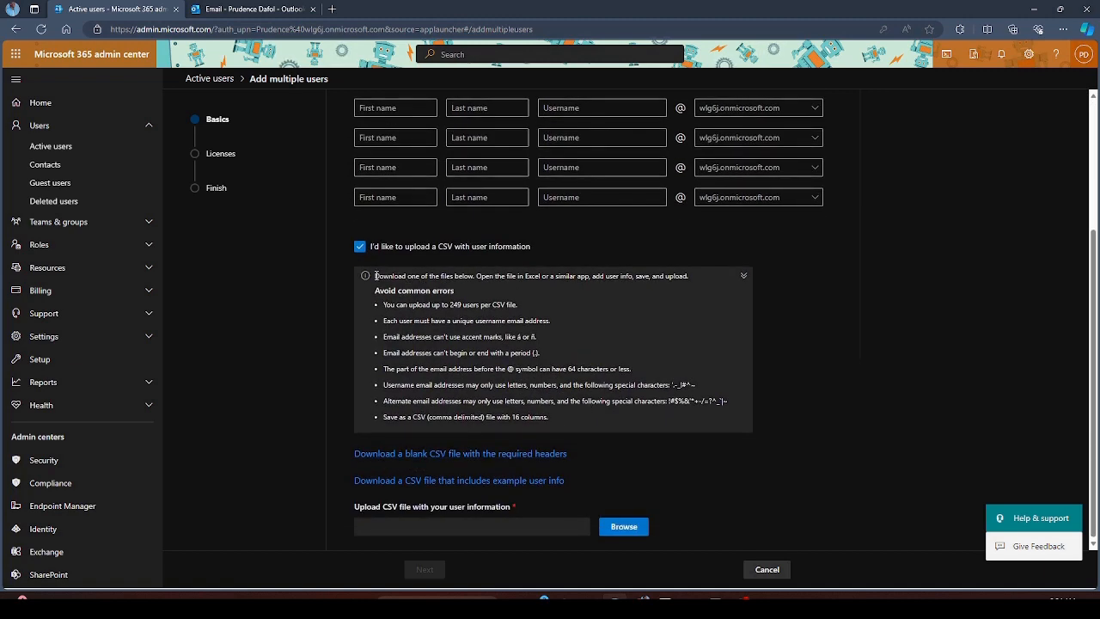
pyautogui.moveTo(377, 275); pyautogui.dragTo(595, 434)
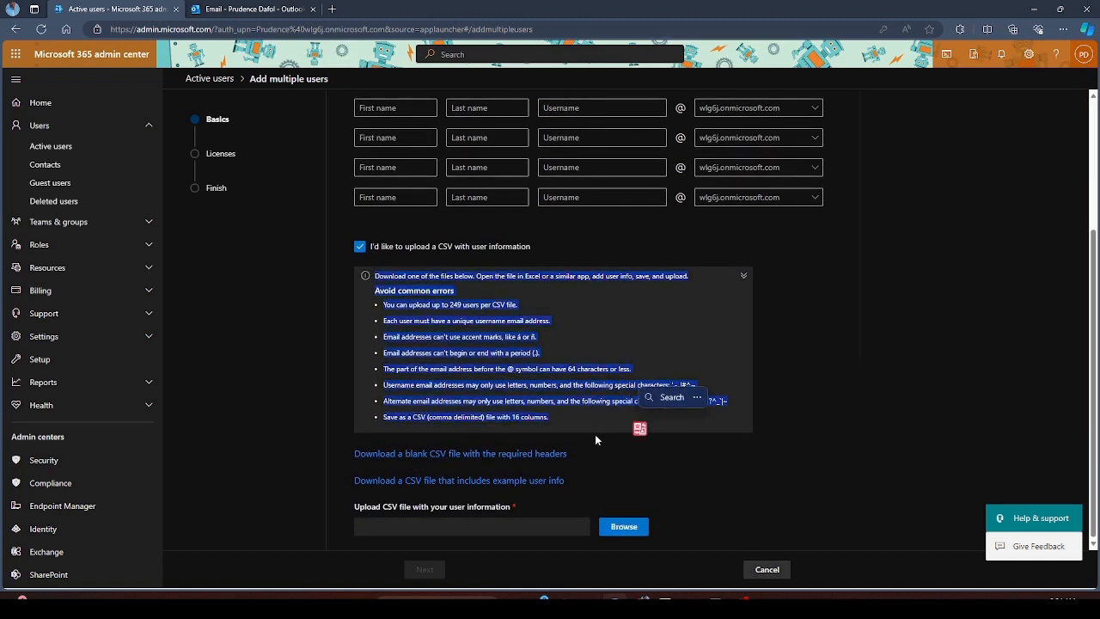
pyautogui.click(578, 435)
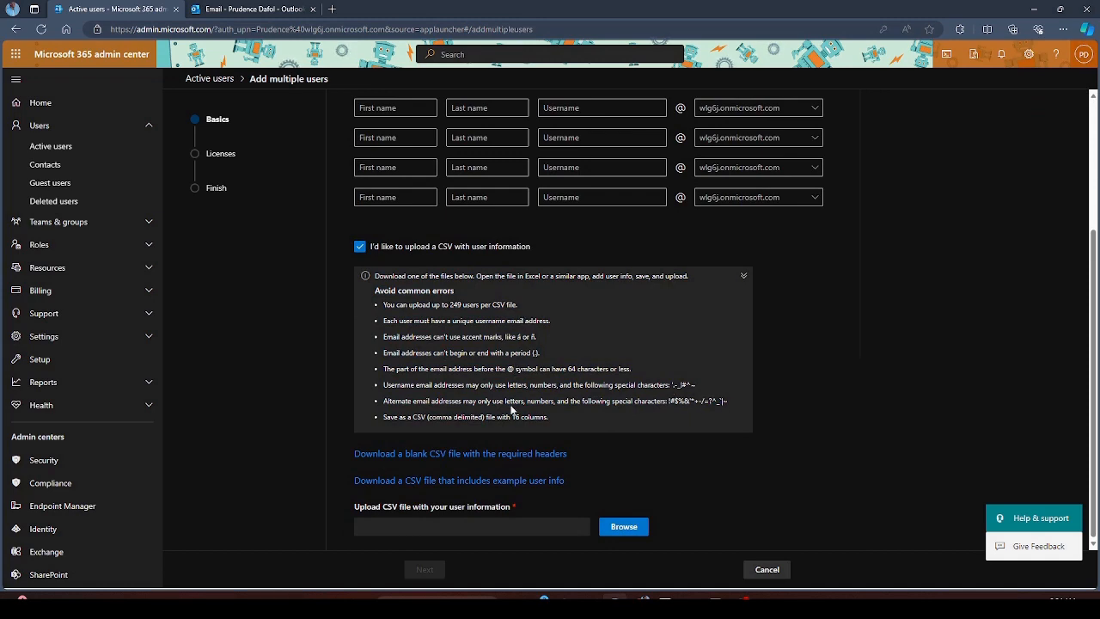
pyautogui.scroll(2, 619, 368)
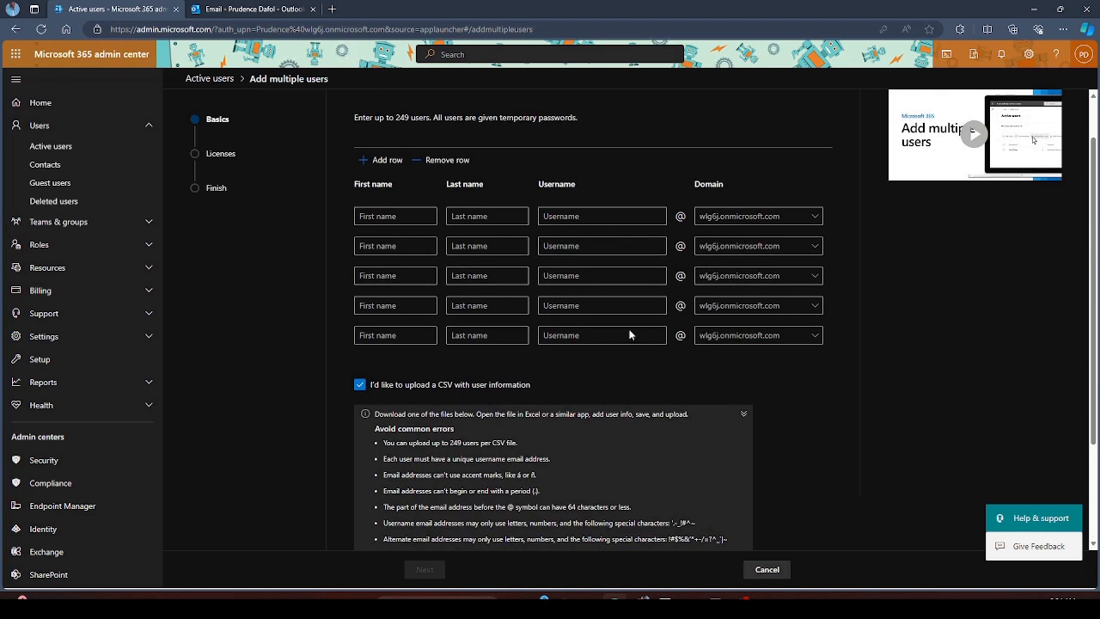
pyautogui.scroll(-2, 616, 241)
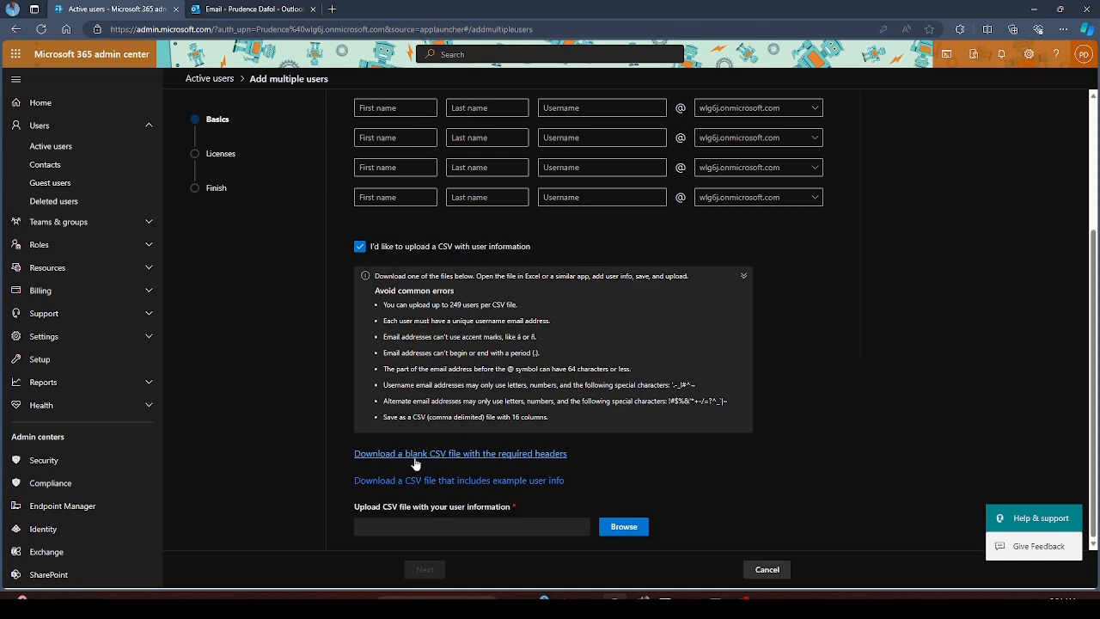
pyautogui.click(498, 488)
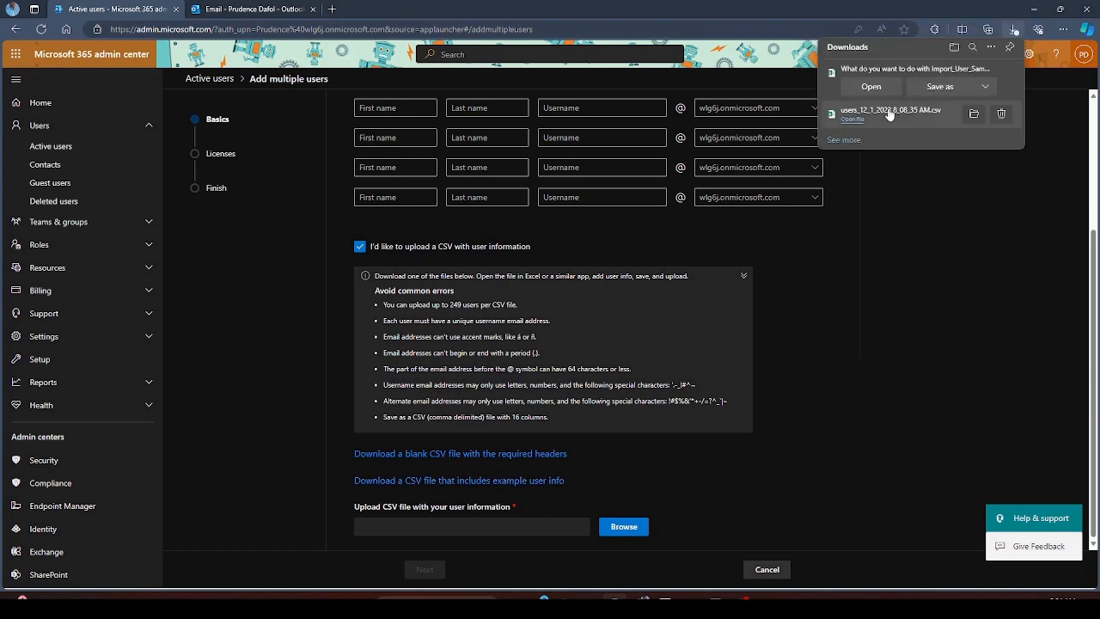
pyautogui.click(872, 87)
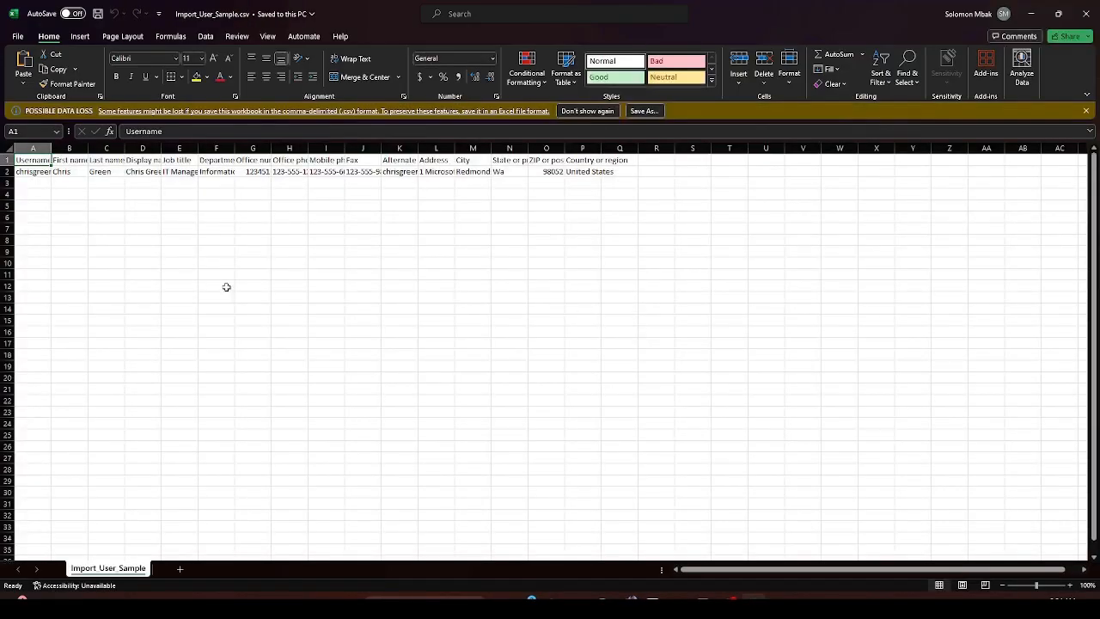
# AutoFit all Import_User_Sample.csv columns in Excel, check cell A2, then switch back to the browser
pyautogui.hotkey('ctrl', 'a')
pyautogui.hotkey('alt', 'o')
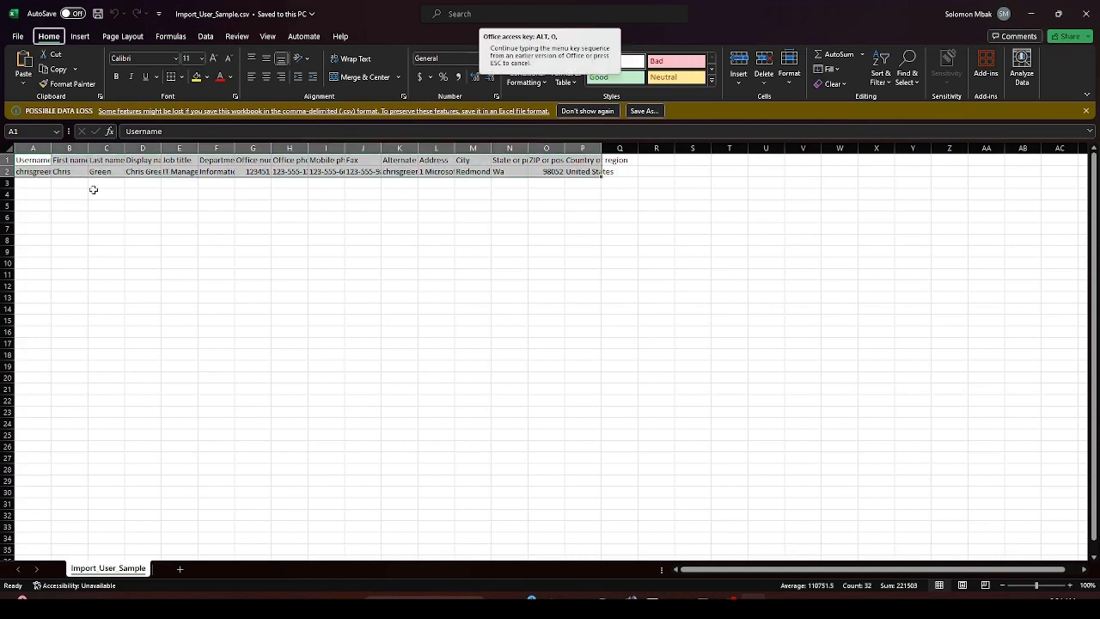
pyautogui.press('c')
pyautogui.press('a')
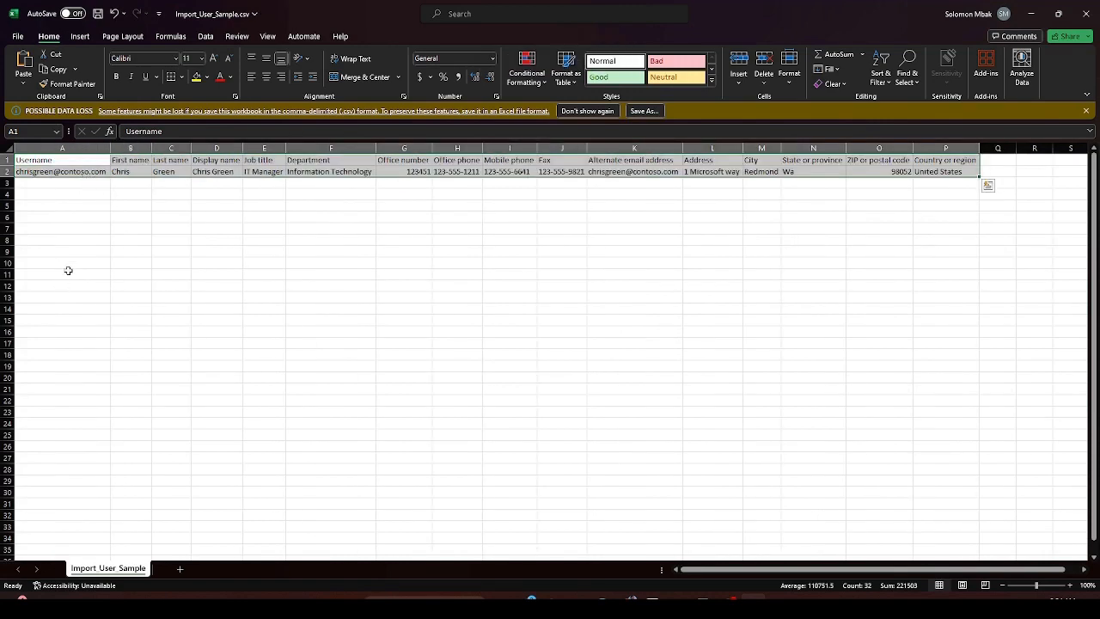
pyautogui.click(161, 298)
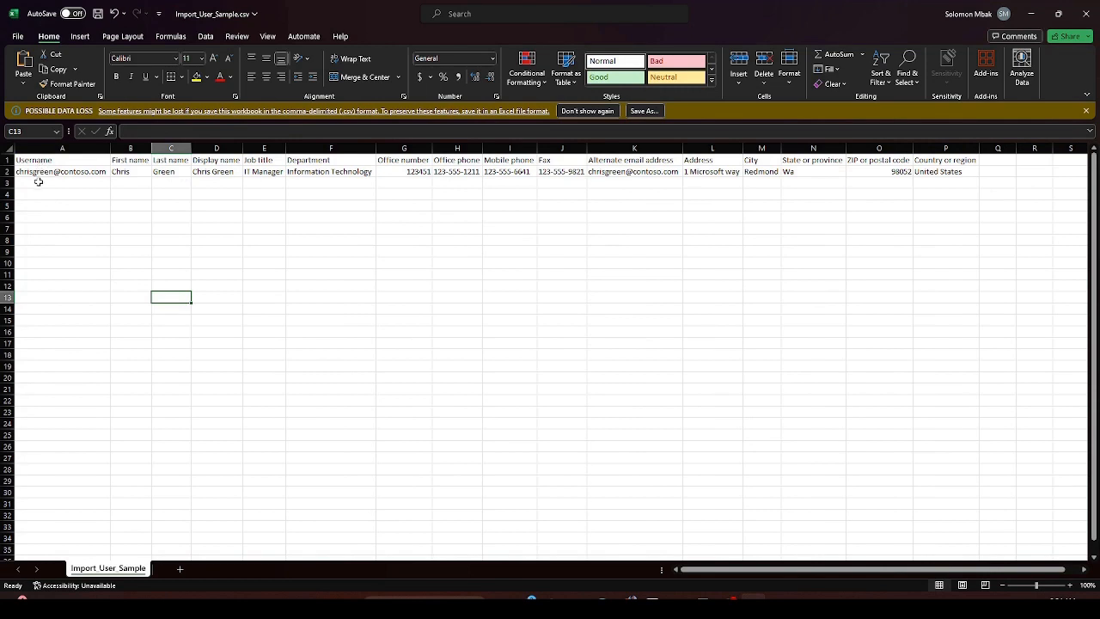
pyautogui.click(34, 174)
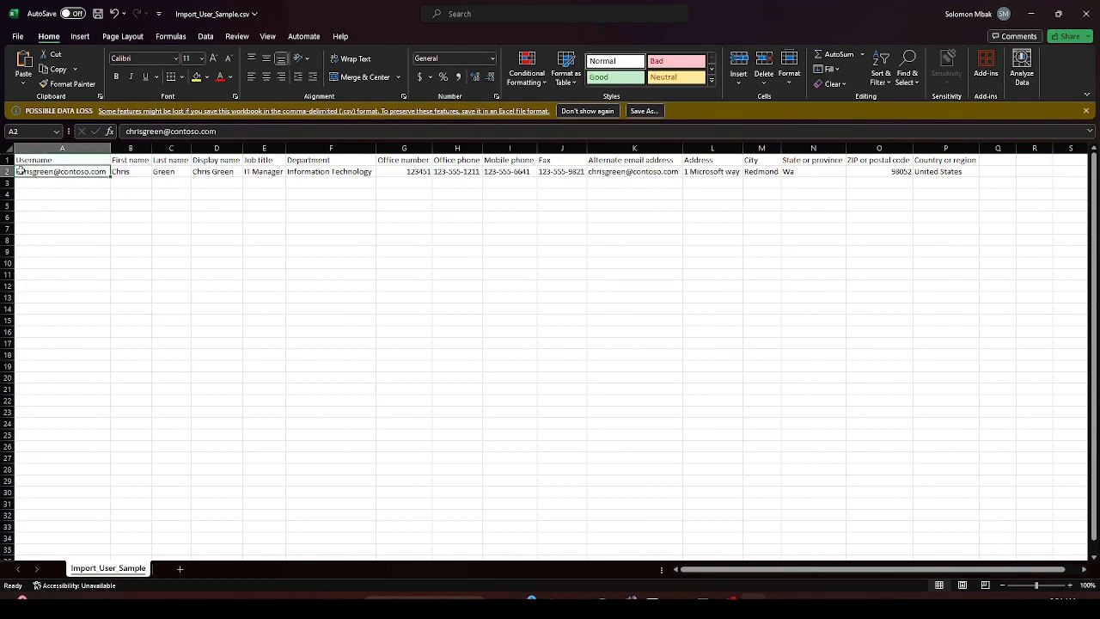
pyautogui.hotkey('alt', 'Tab')
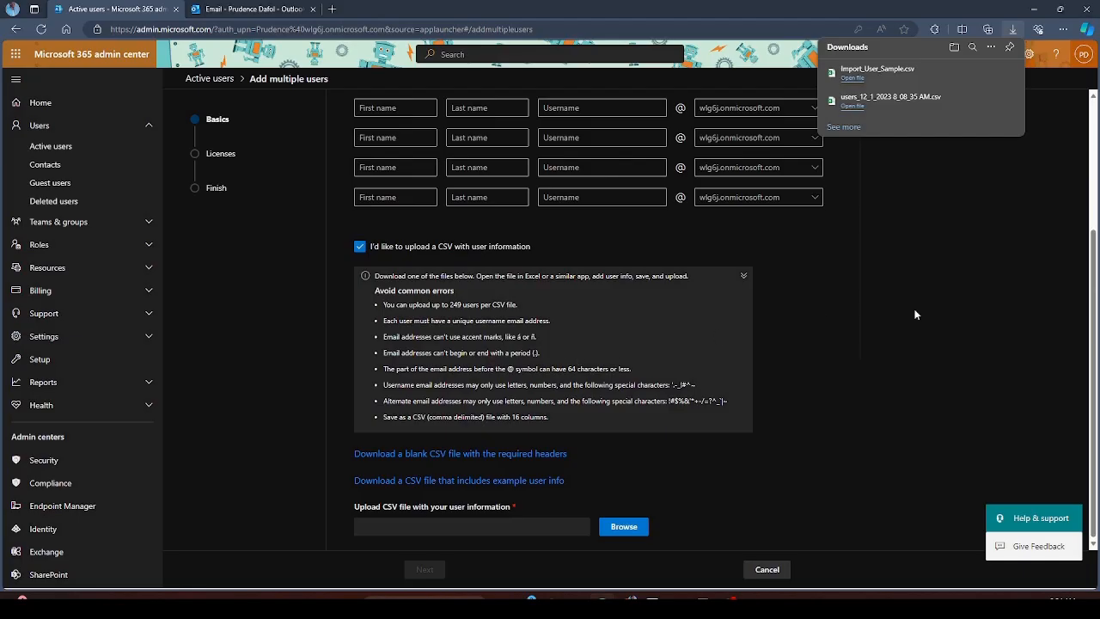
pyautogui.click(915, 315)
pyautogui.scroll(3, 886, 292)
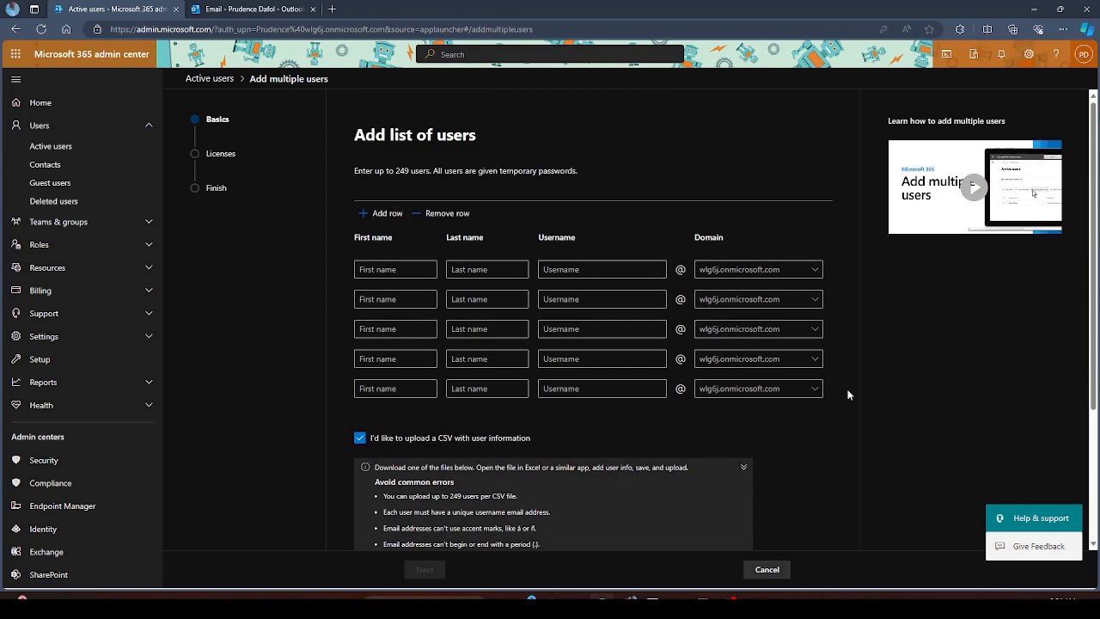
pyautogui.scroll(-3, 702, 381)
# Cancel the bulk add, open an existing user's details and select the username's domain
pyautogui.click(767, 570)
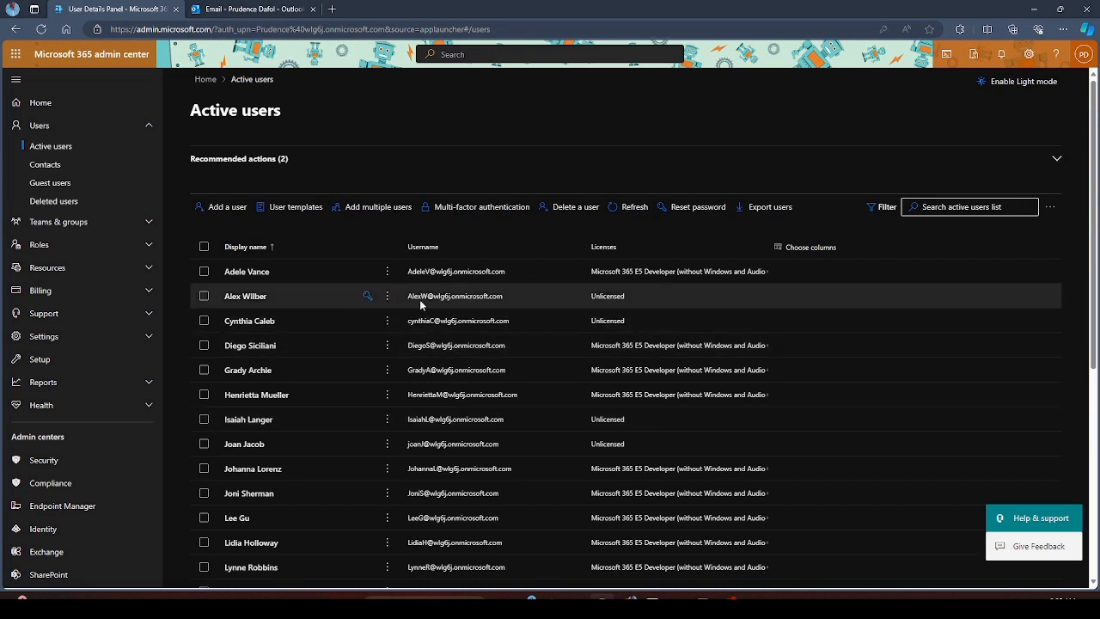
pyautogui.click(246, 297)
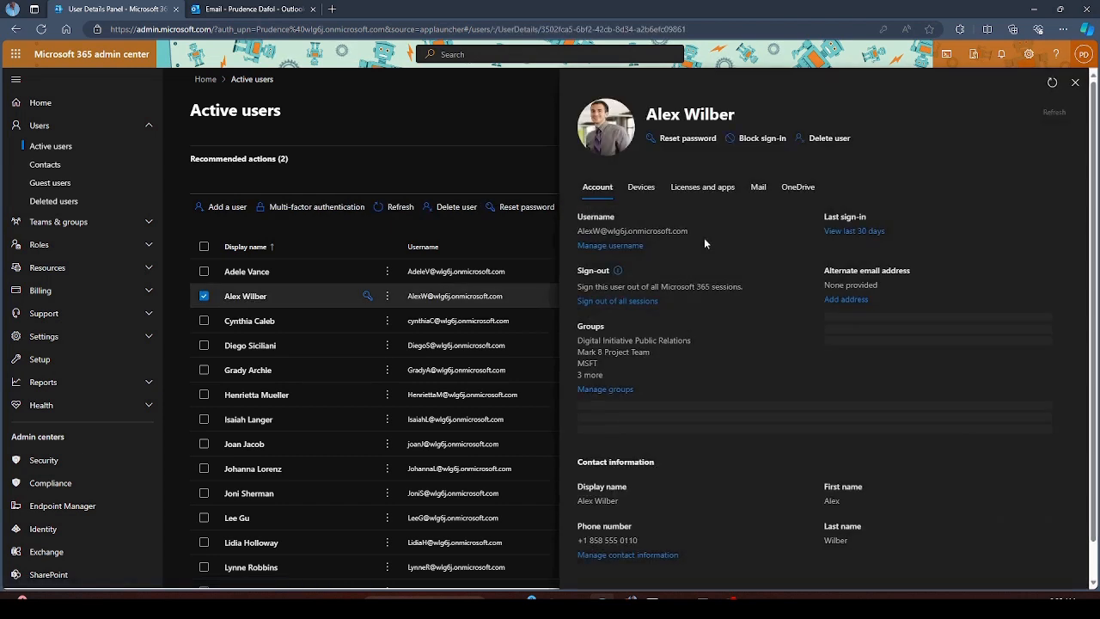
pyautogui.moveTo(689, 232); pyautogui.dragTo(601, 232)
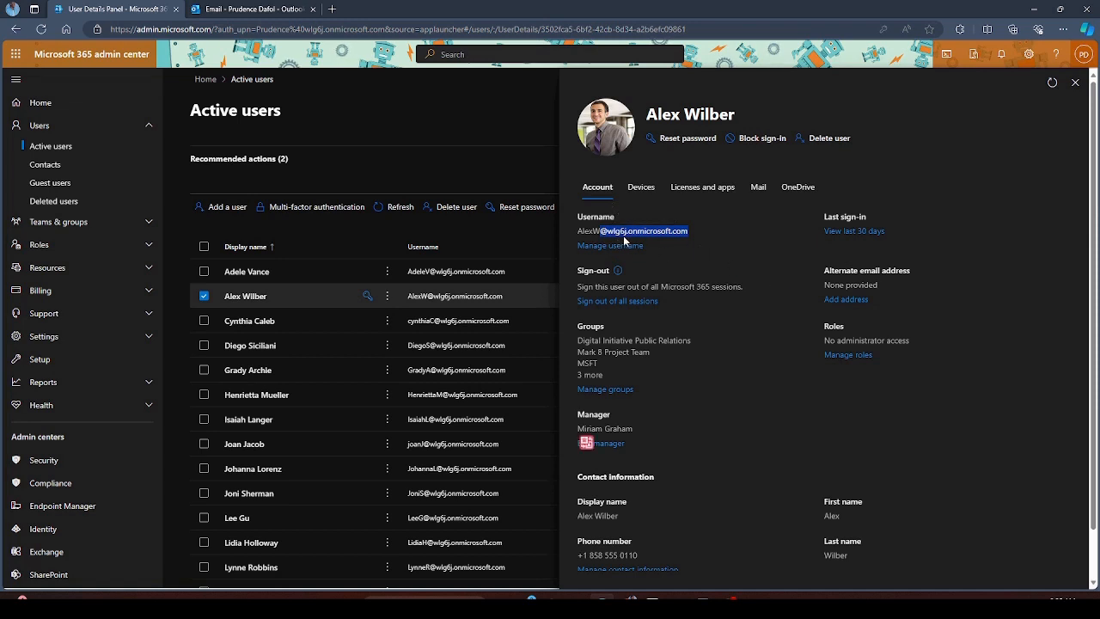
pyautogui.click(695, 230)
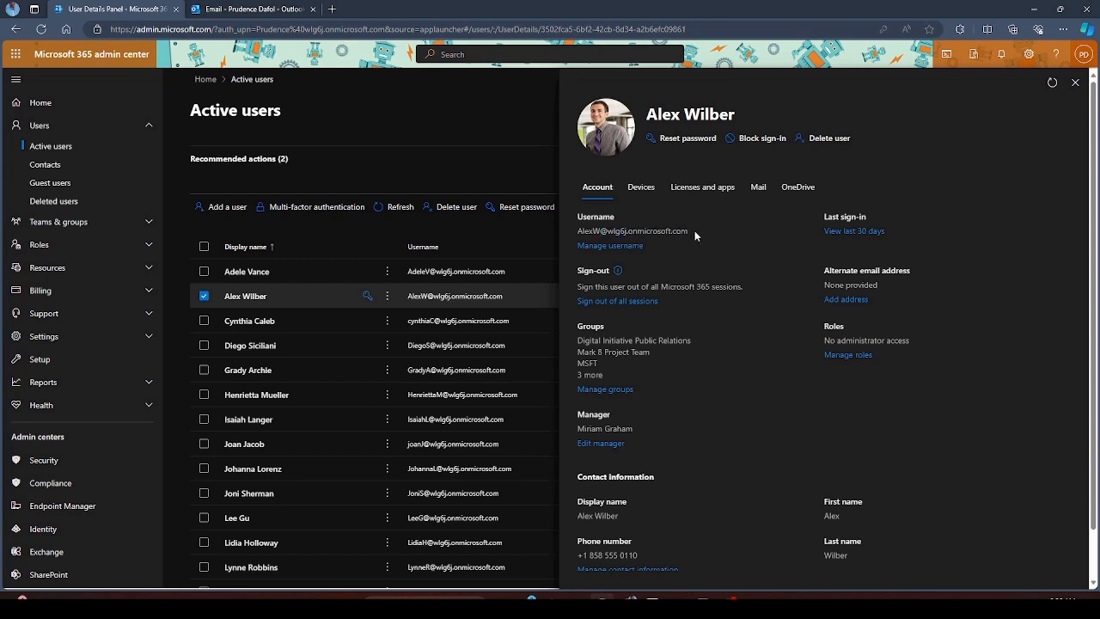
pyautogui.moveTo(694, 230); pyautogui.dragTo(620, 232)
pyautogui.click(707, 236)
pyautogui.moveTo(691, 230); pyautogui.dragTo(619, 239)
pyautogui.hotkey('ctrl', 'c')
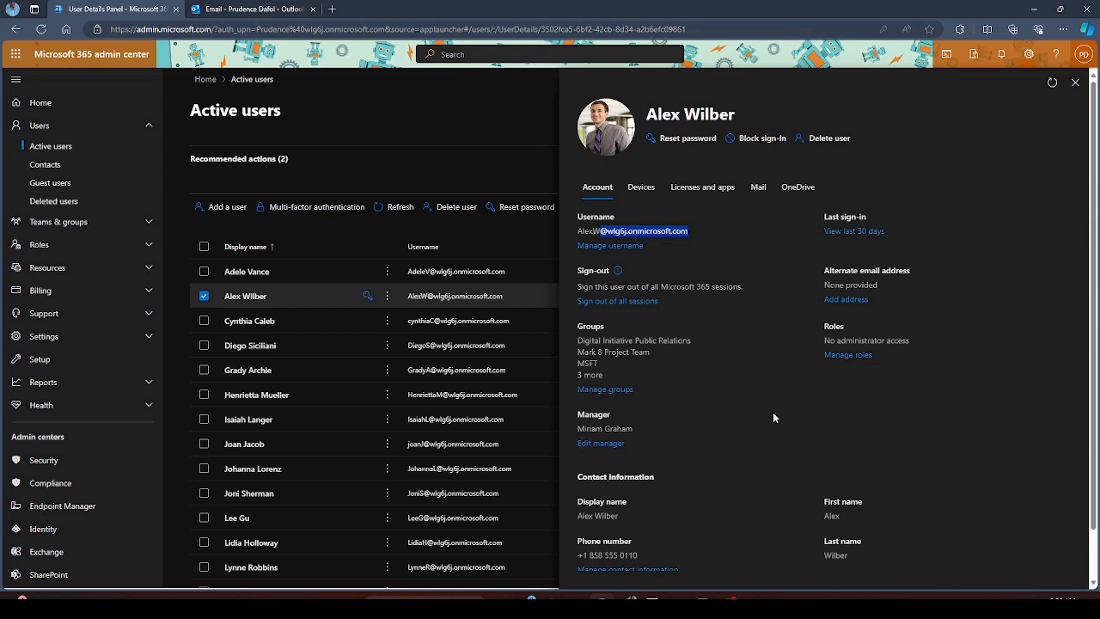
# In the CSV, move the A2 username onto the wlg6j.onmicrosoft.com domain and correct its name part
pyautogui.moveTo(754, 594)
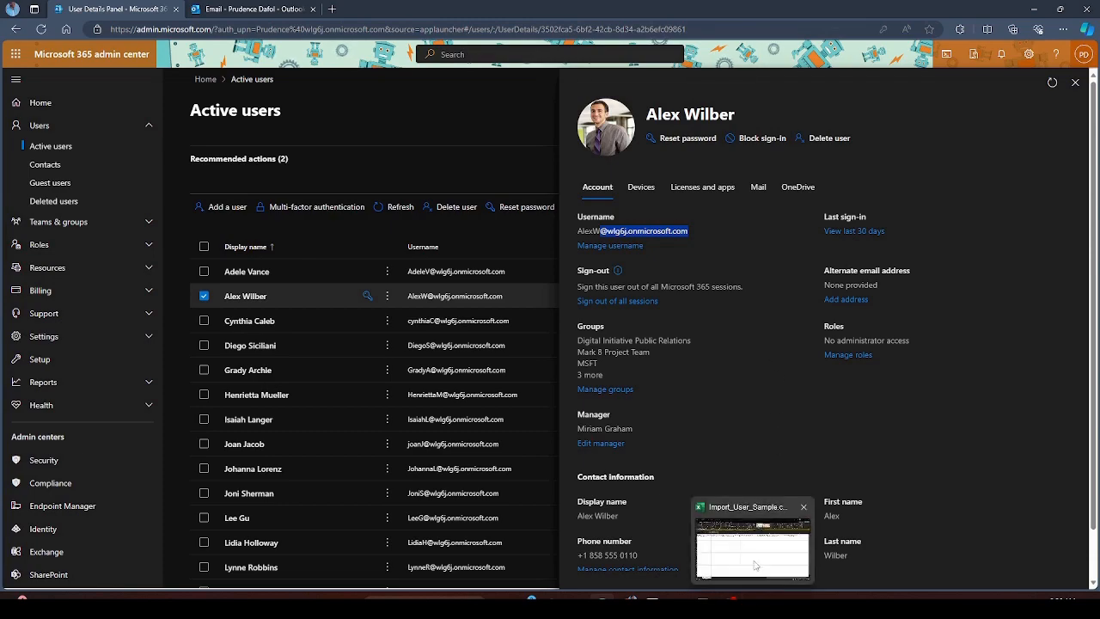
pyautogui.click(756, 563)
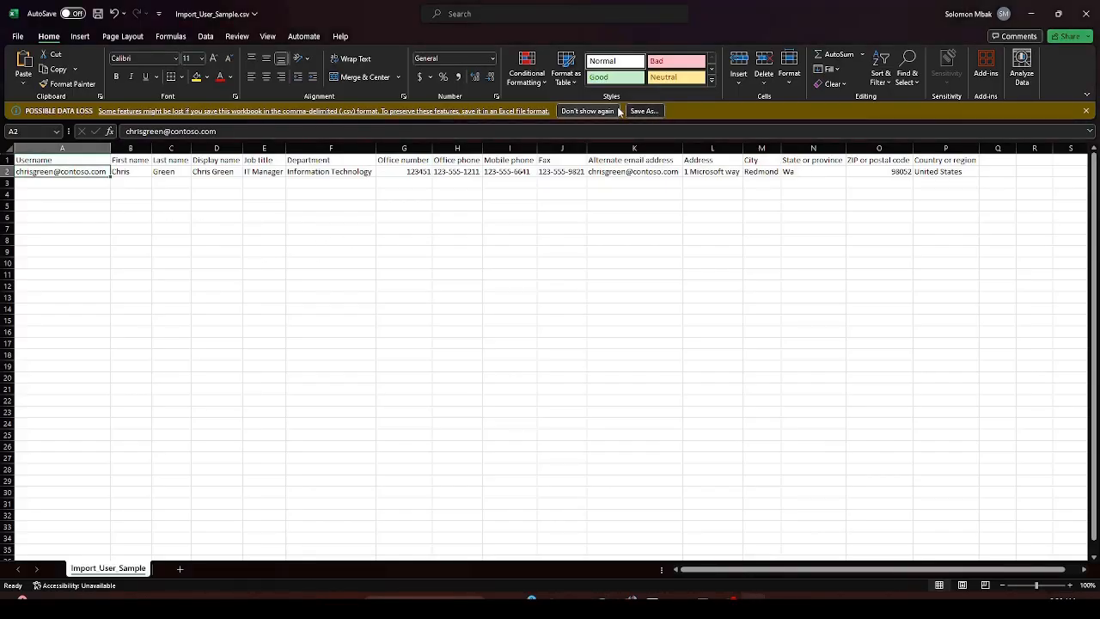
pyautogui.click(254, 133)
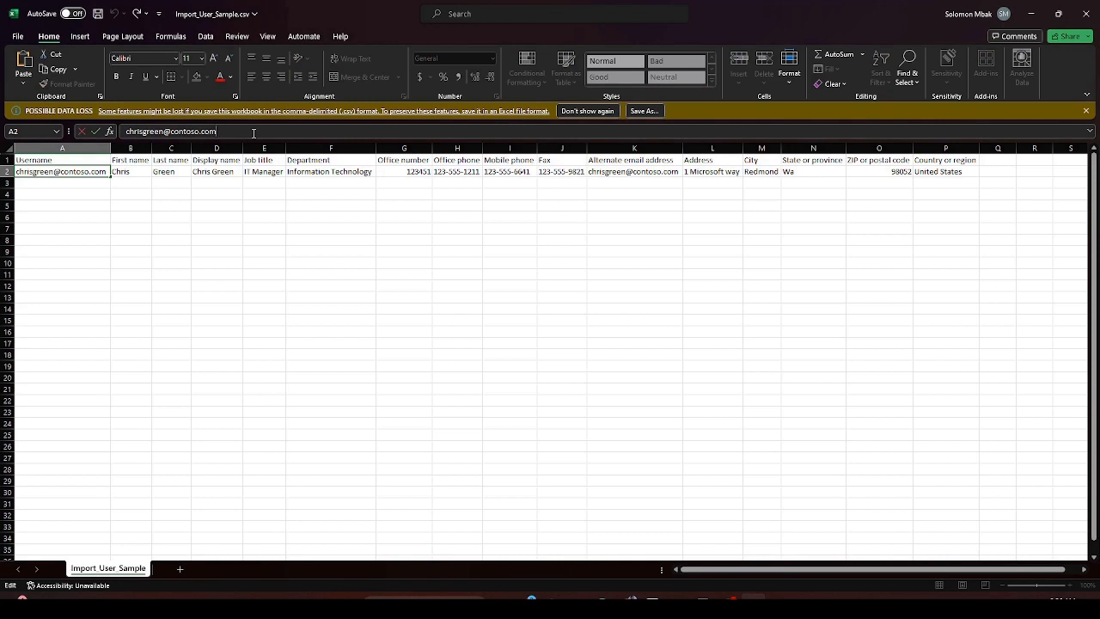
pyautogui.hotkey('shift', 'Left')
pyautogui.hotkey('shift', 'Left')
pyautogui.hotkey('shift', 'Left')
pyautogui.hotkey('shift', 'Left')
pyautogui.hotkey('shift', 'Left')
pyautogui.hotkey('shift', 'Left')
pyautogui.hotkey('shift', 'Left')
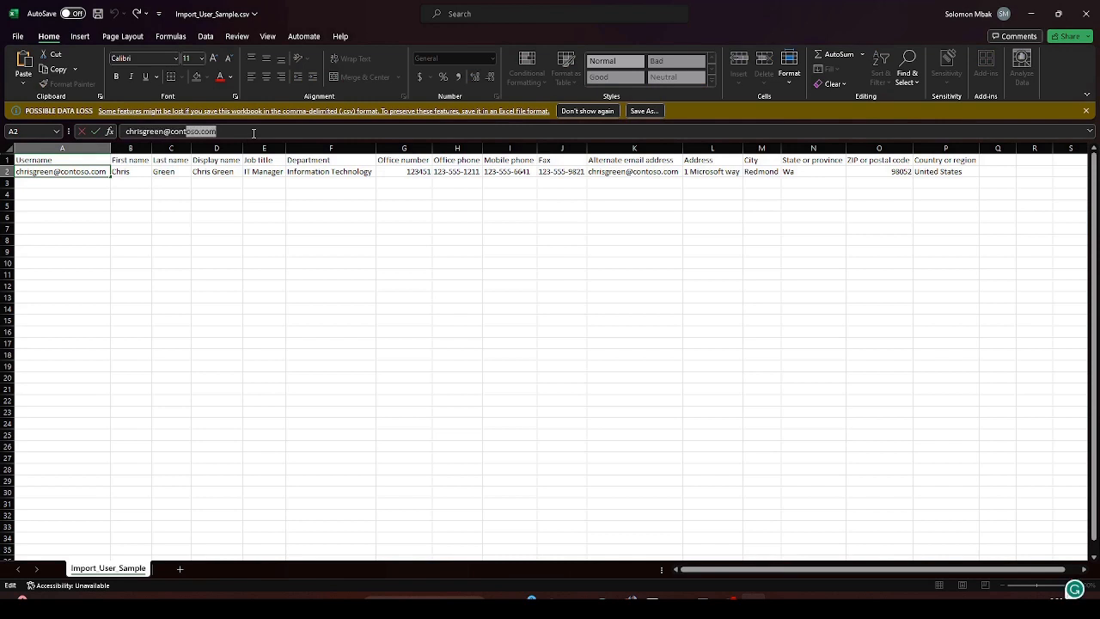
pyautogui.hotkey('shift', 'Left')
pyautogui.hotkey('shift', 'Left')
pyautogui.hotkey('shift', 'Left')
pyautogui.hotkey('shift', 'Left')
pyautogui.hotkey('ctrl', 'v')
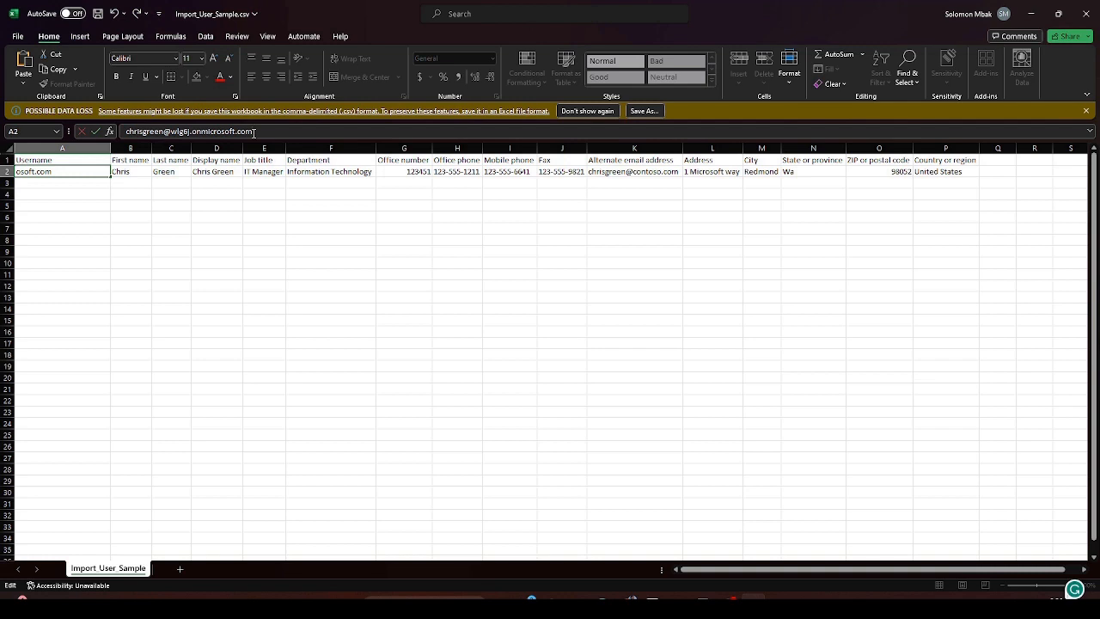
pyautogui.click(146, 131)
pyautogui.write('G')
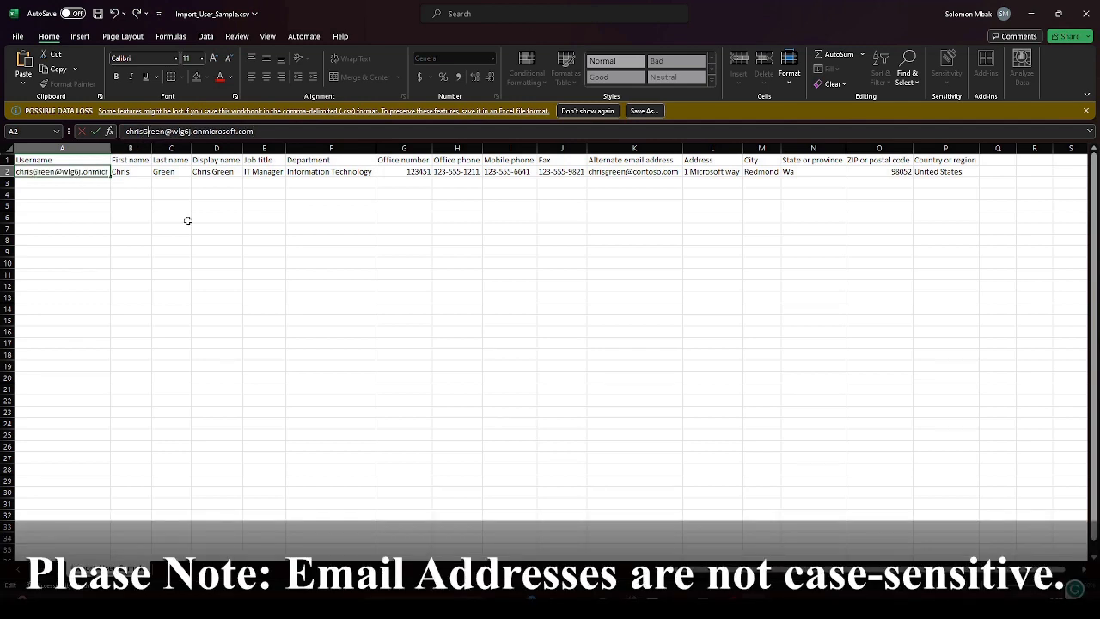
pyautogui.press('Delete')
pyautogui.press('Delete')
pyautogui.press('Delete')
pyautogui.press('Delete')
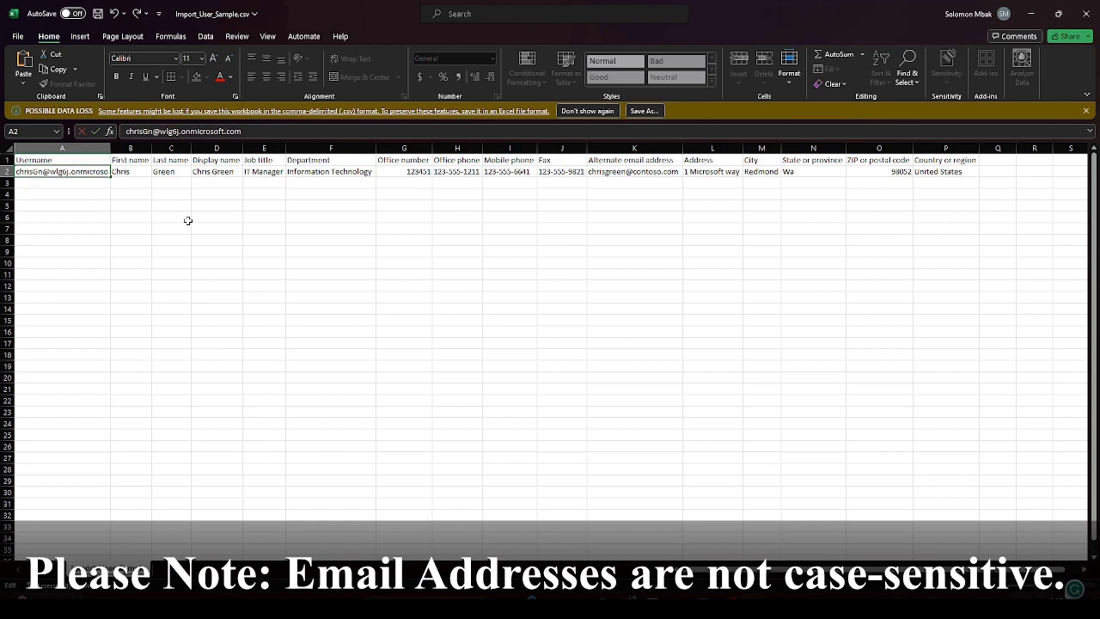
pyautogui.click(131, 180)
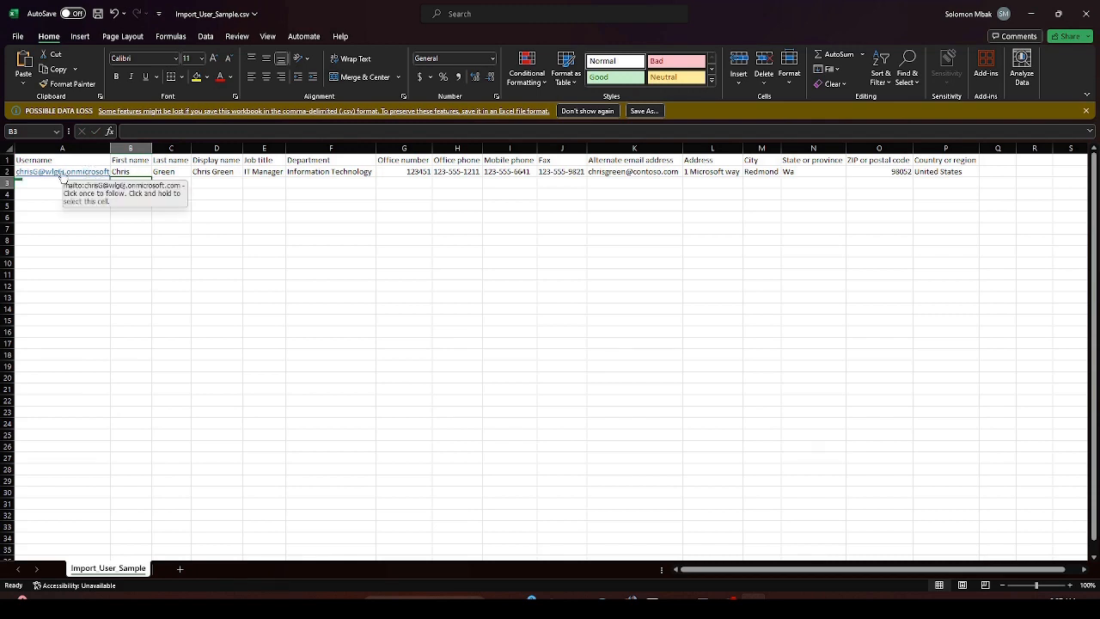
# Remove the hyperlink so the A2 username is stored as plain text
pyautogui.rightClick(60, 175)
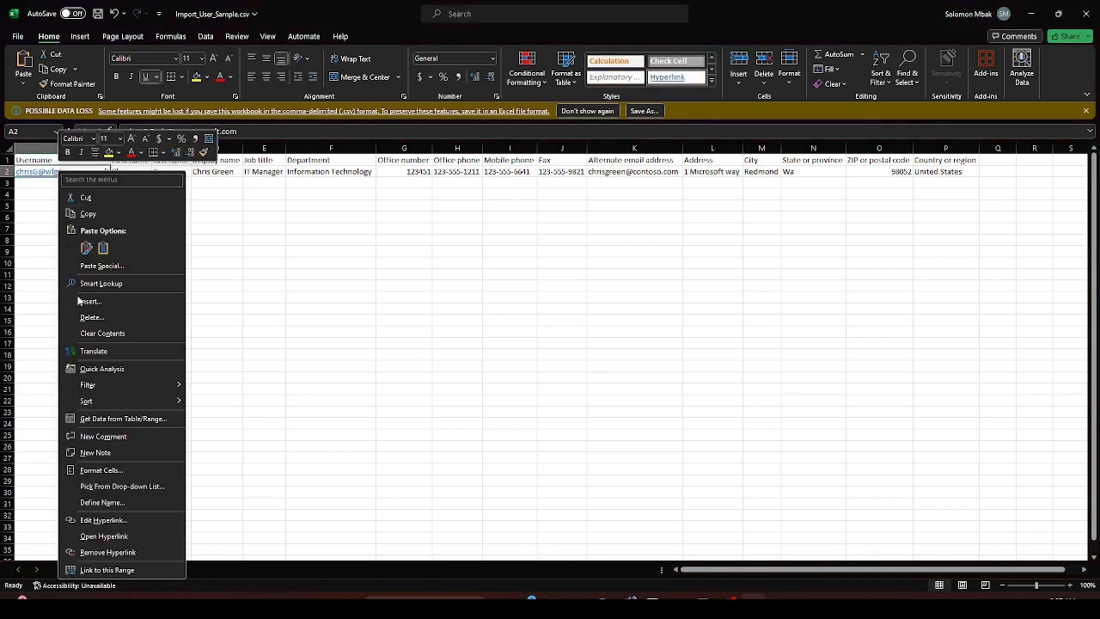
pyautogui.click(115, 553)
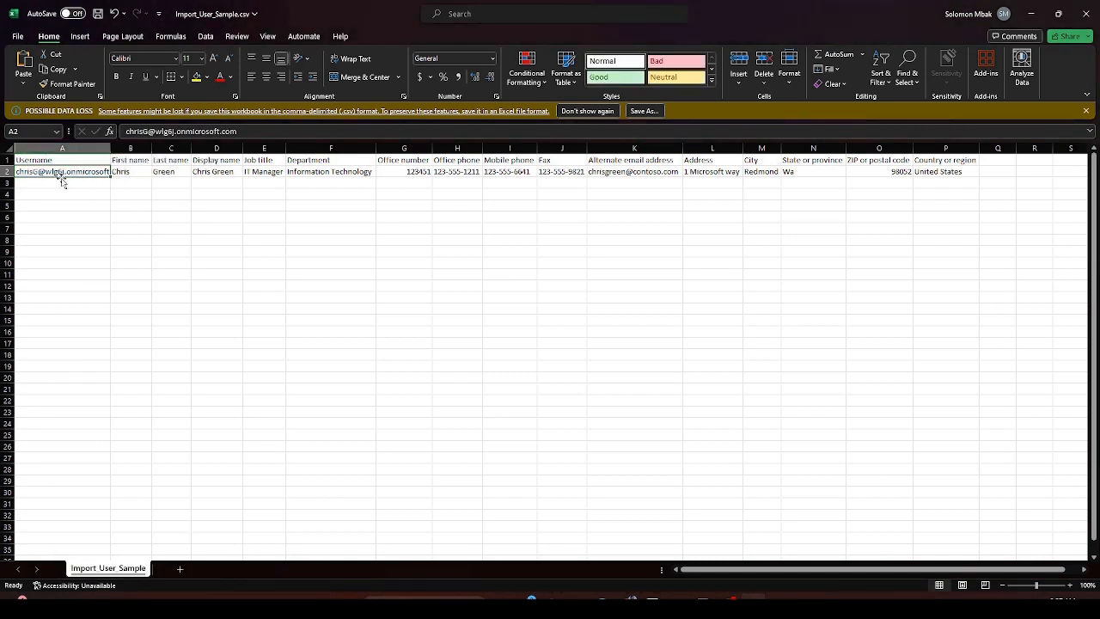
pyautogui.click(127, 133)
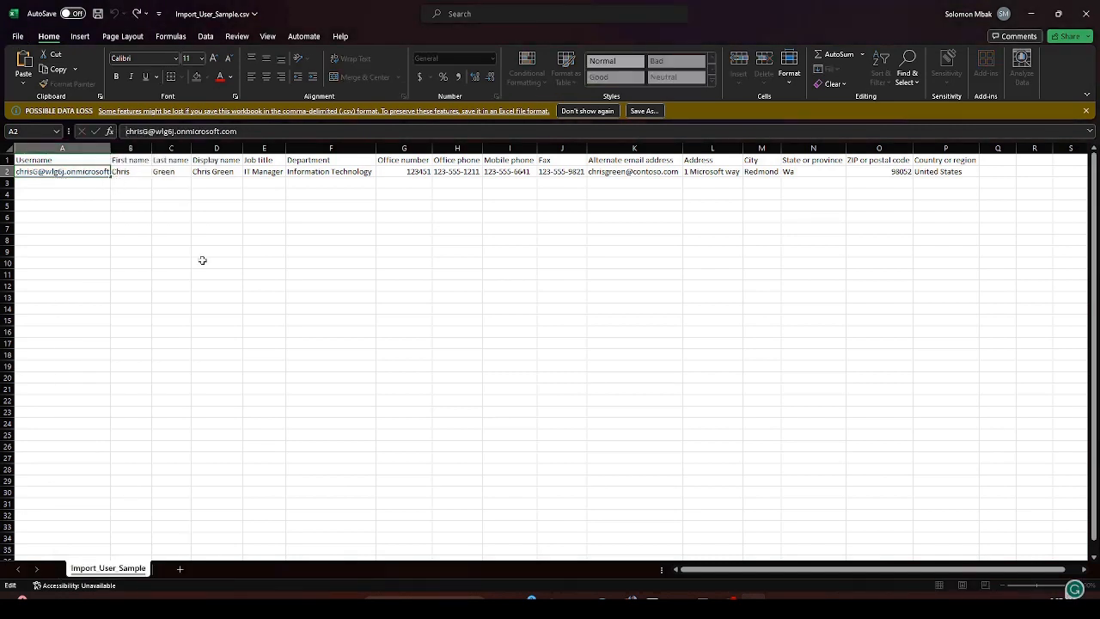
pyautogui.write('mail')
pyautogui.write('to:')
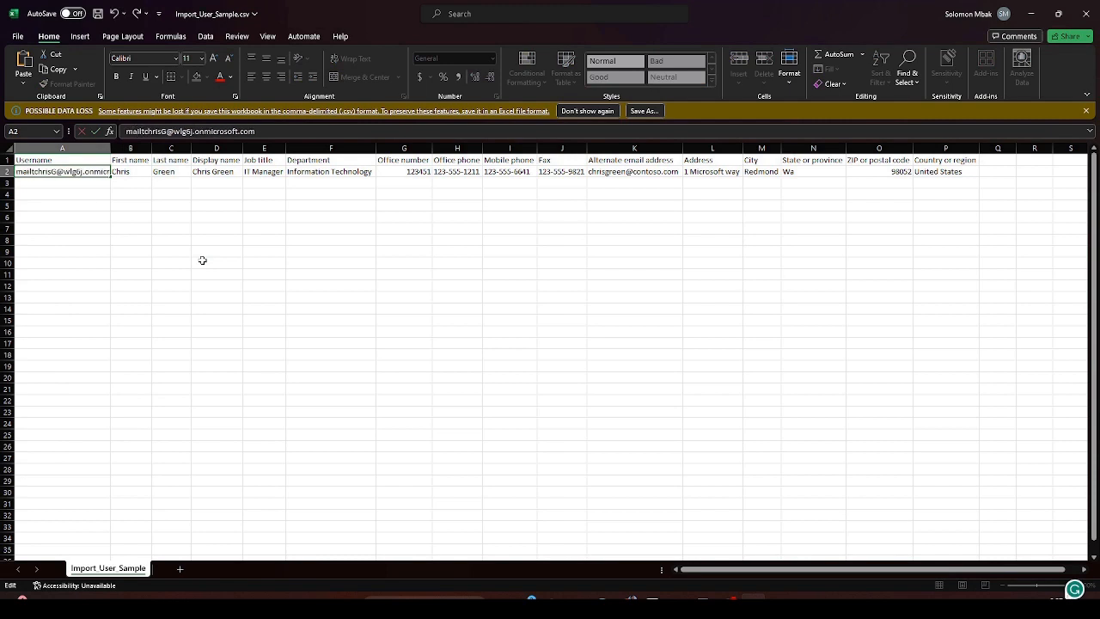
pyautogui.press('Return')
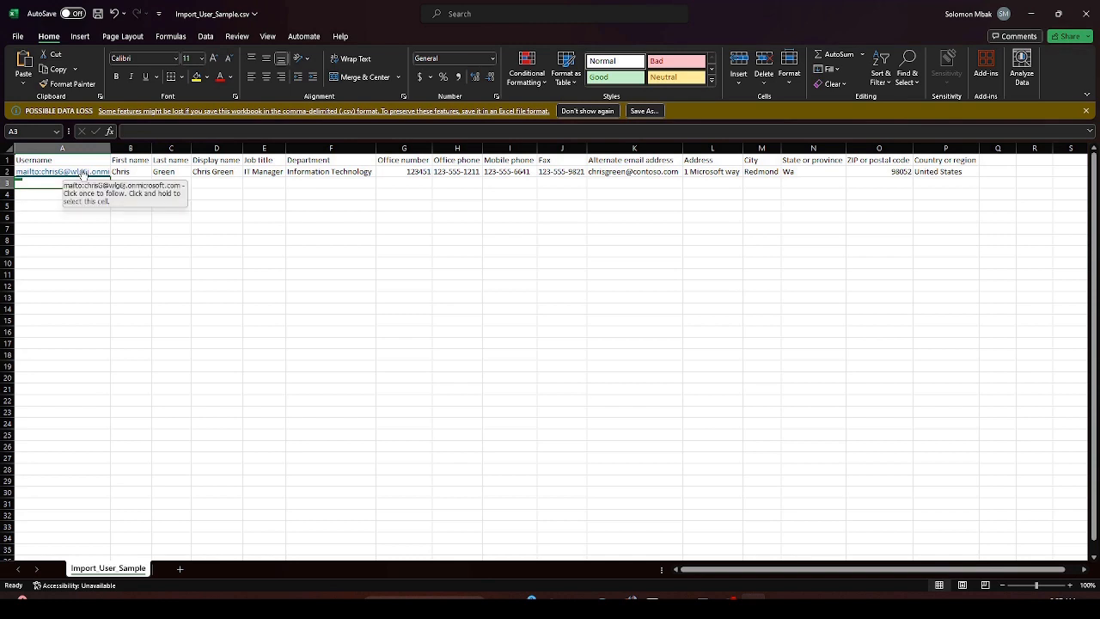
pyautogui.hotkey('ctrl', 'z')
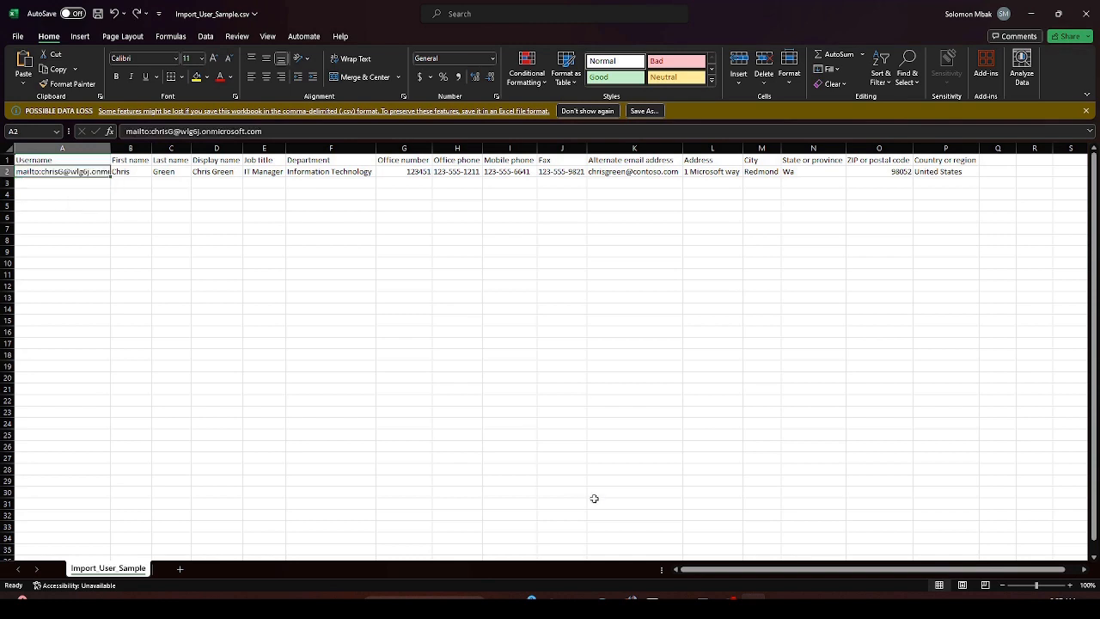
pyautogui.hotkey('ctrl', 'z')
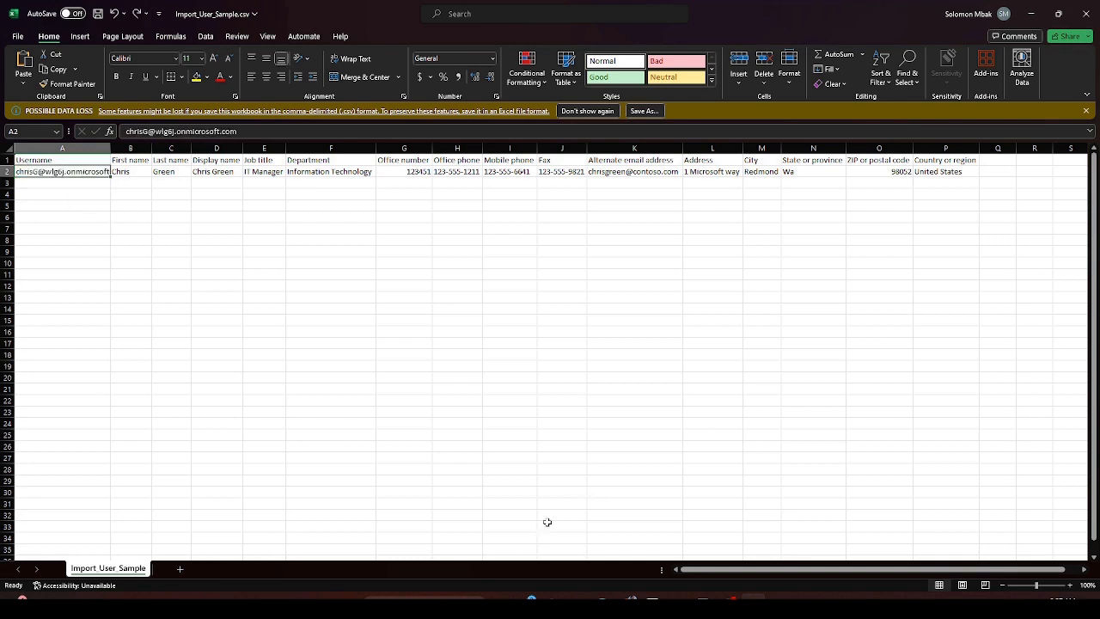
# Change the Department in F2 from Information Technology to IT and save the CSV
pyautogui.click(129, 174)
pyautogui.click(188, 171)
pyautogui.click(206, 173)
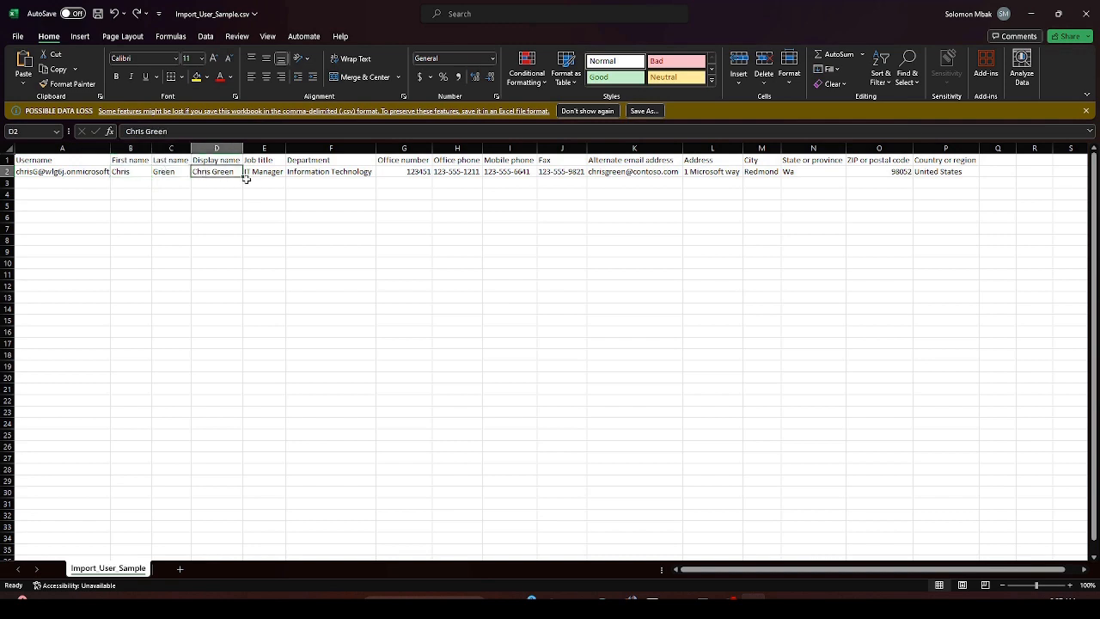
pyautogui.click(258, 171)
pyautogui.click(311, 175)
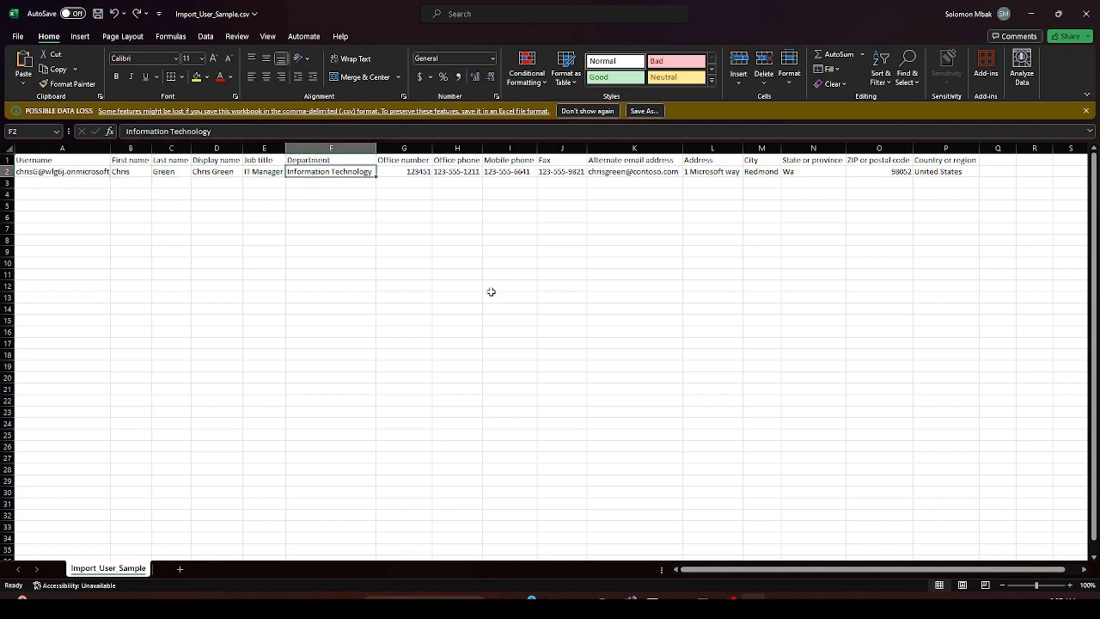
pyautogui.write('IT')
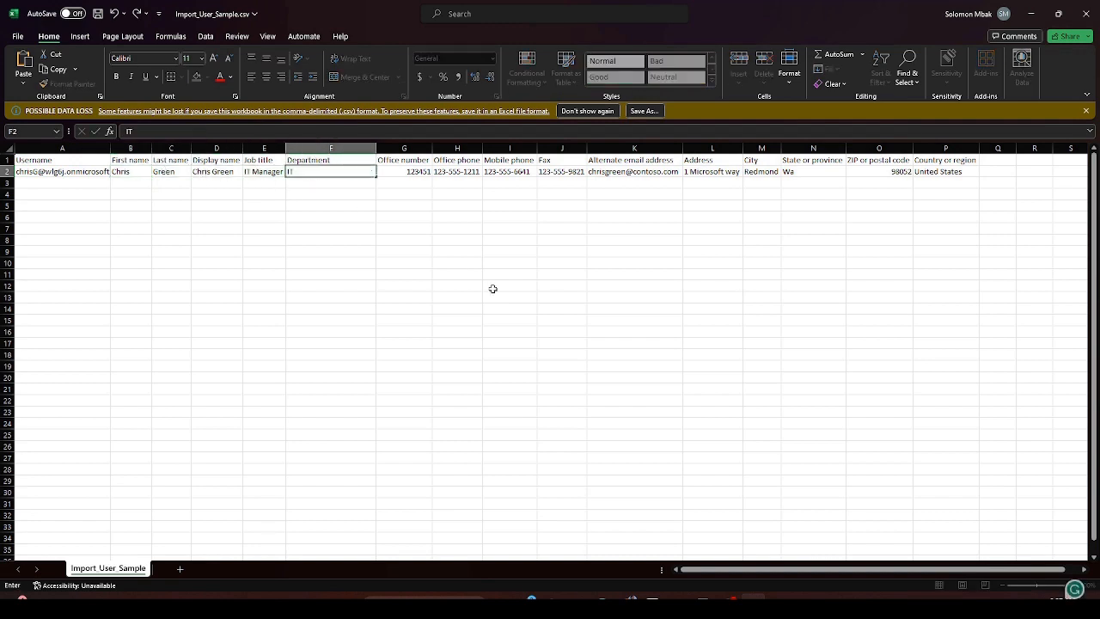
pyautogui.click(405, 168)
pyautogui.click(447, 169)
pyautogui.click(493, 172)
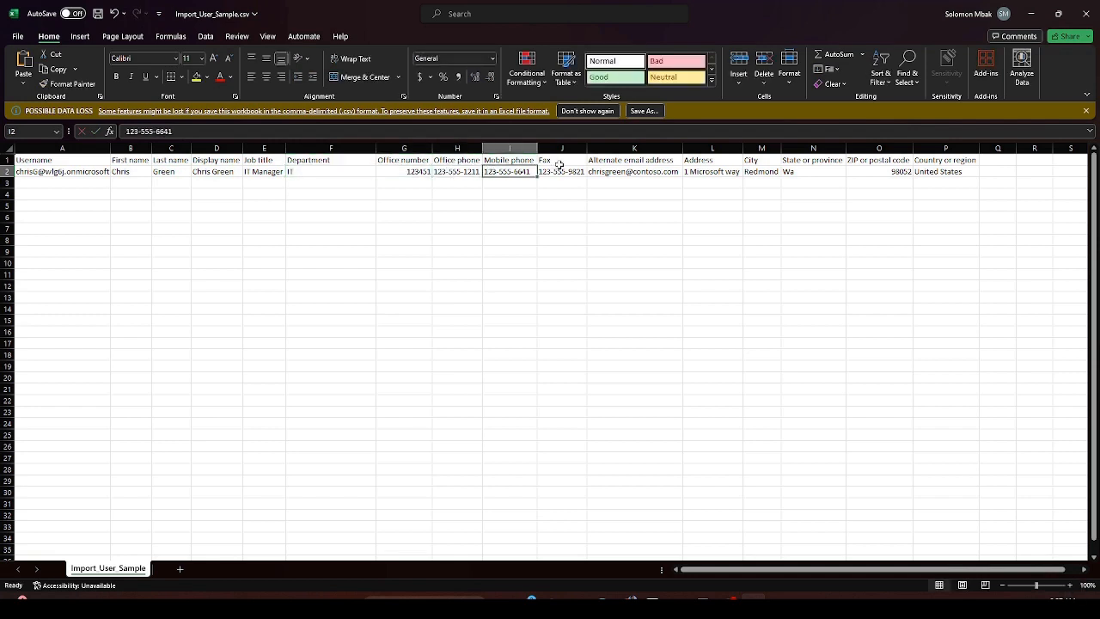
pyautogui.click(593, 172)
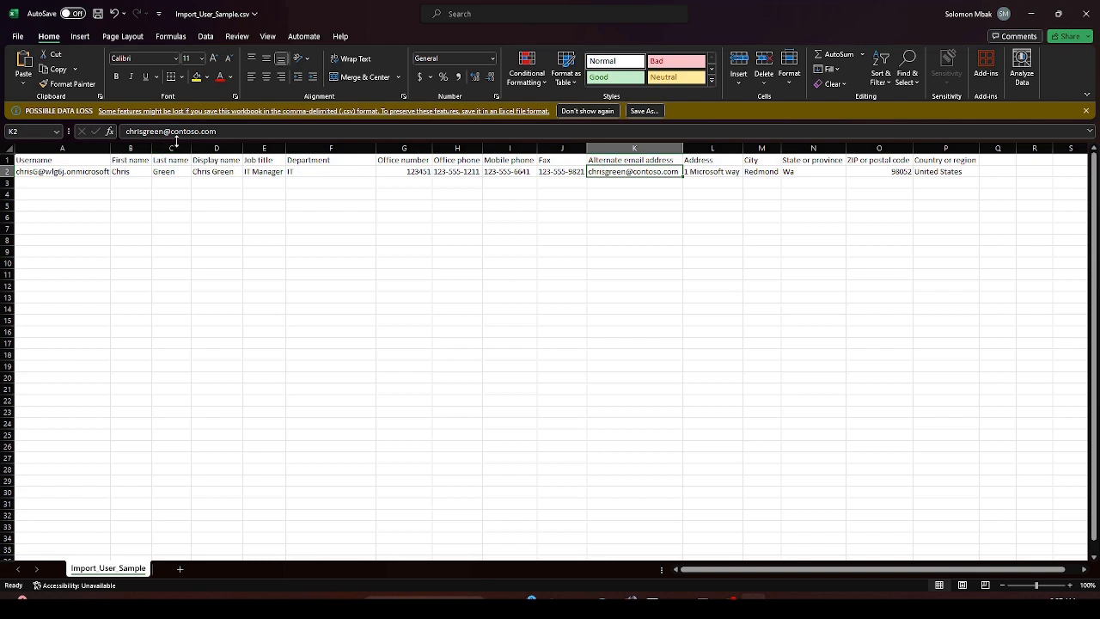
pyautogui.click(964, 172)
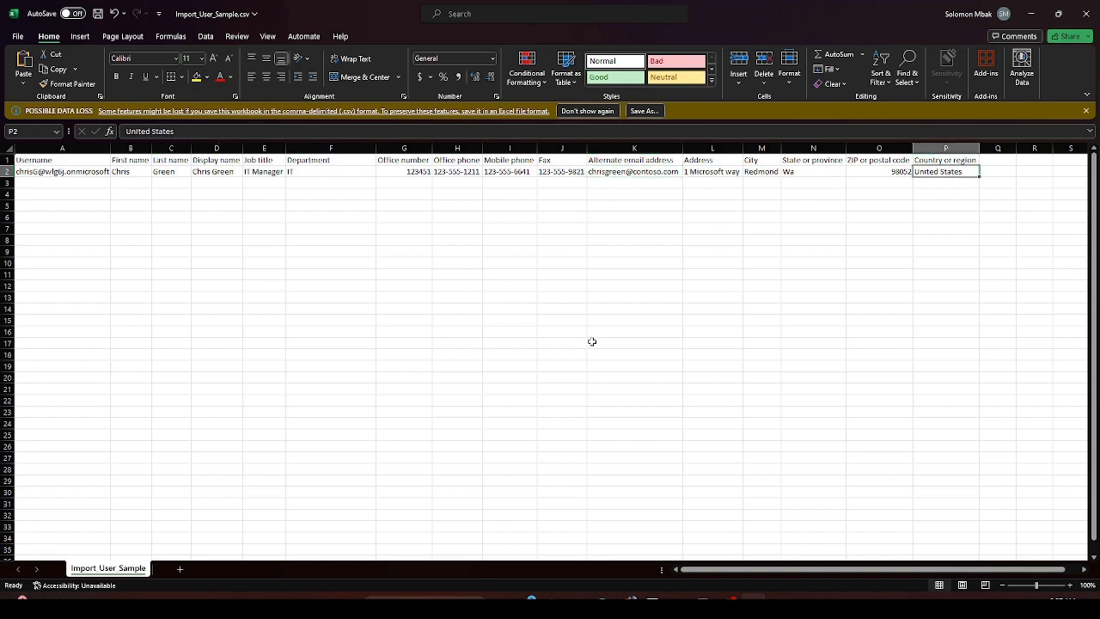
pyautogui.hotkey('ctrl', 's')
# Close Excel and the user details panel, then start Add multiple users
pyautogui.click(1090, 19)
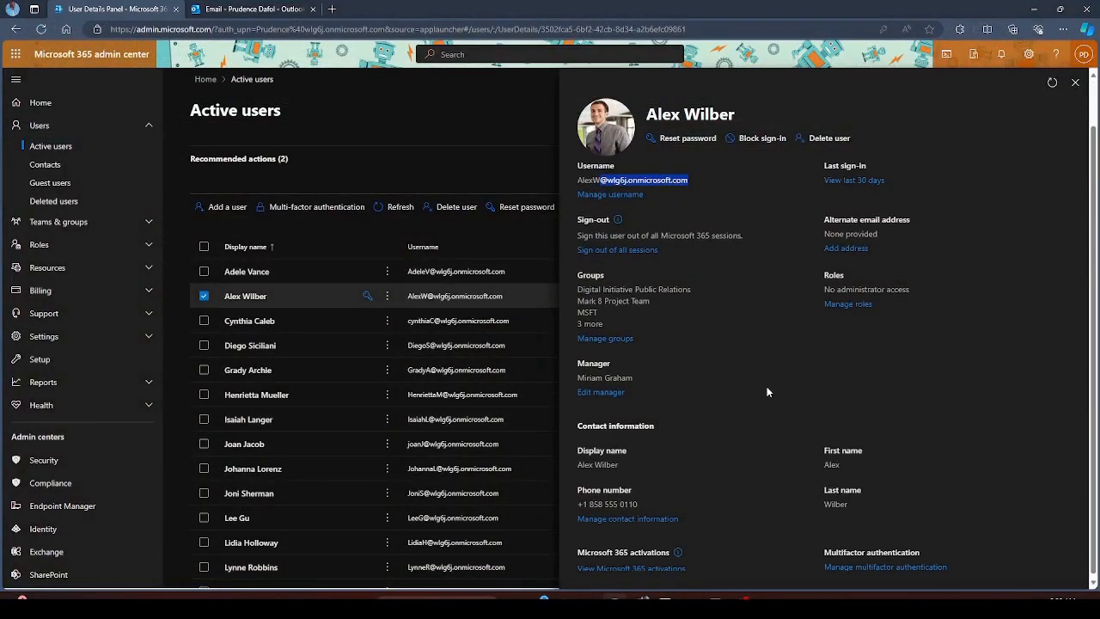
pyautogui.click(1075, 83)
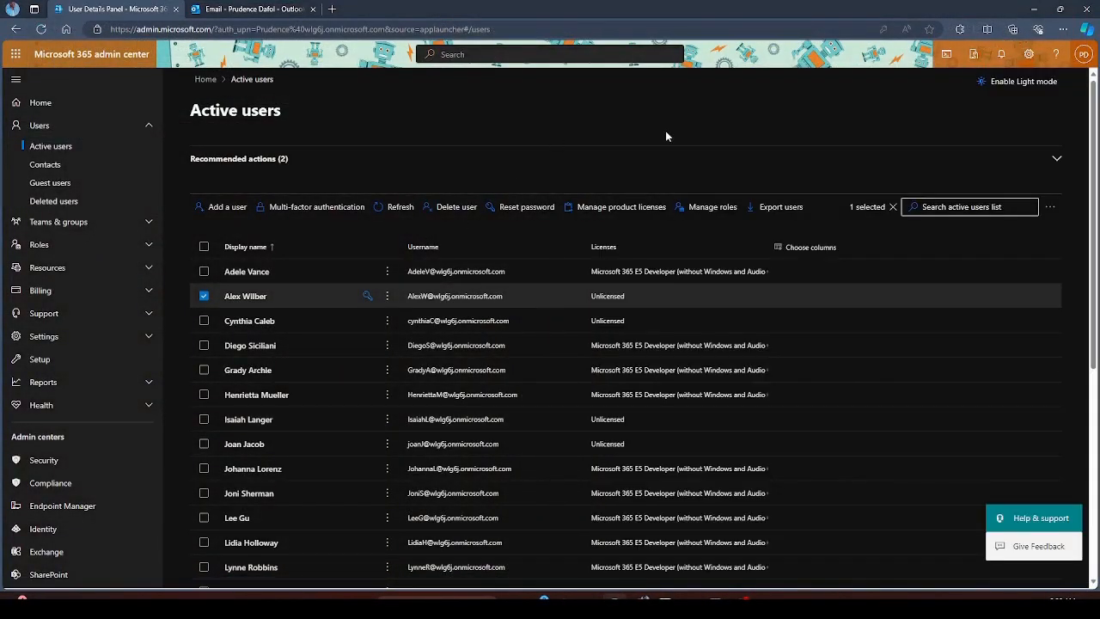
pyautogui.click(203, 298)
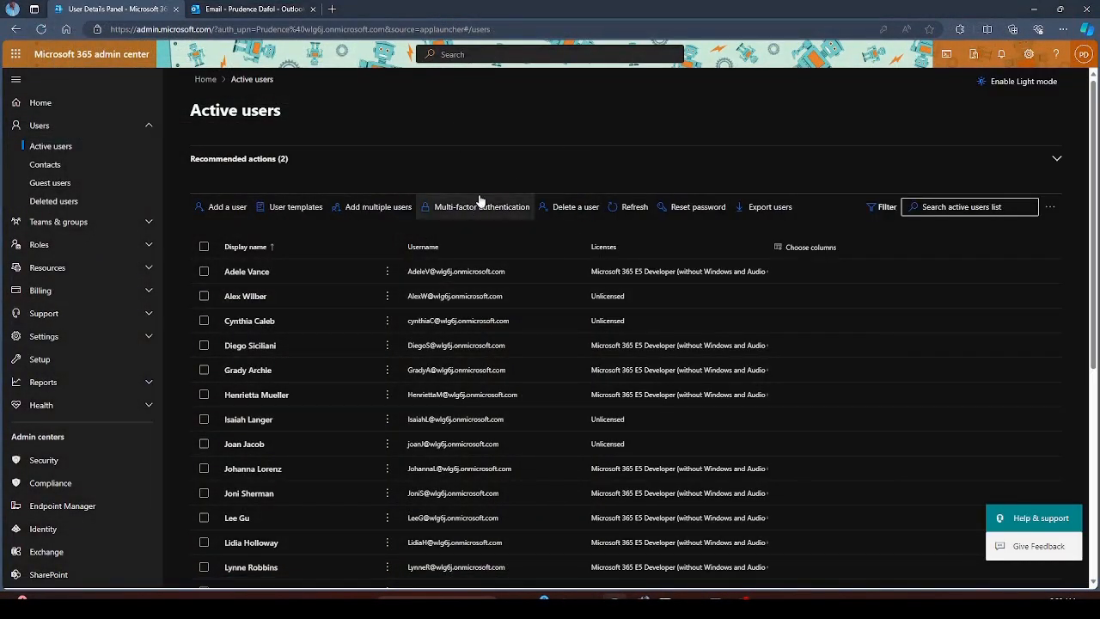
pyautogui.click(376, 208)
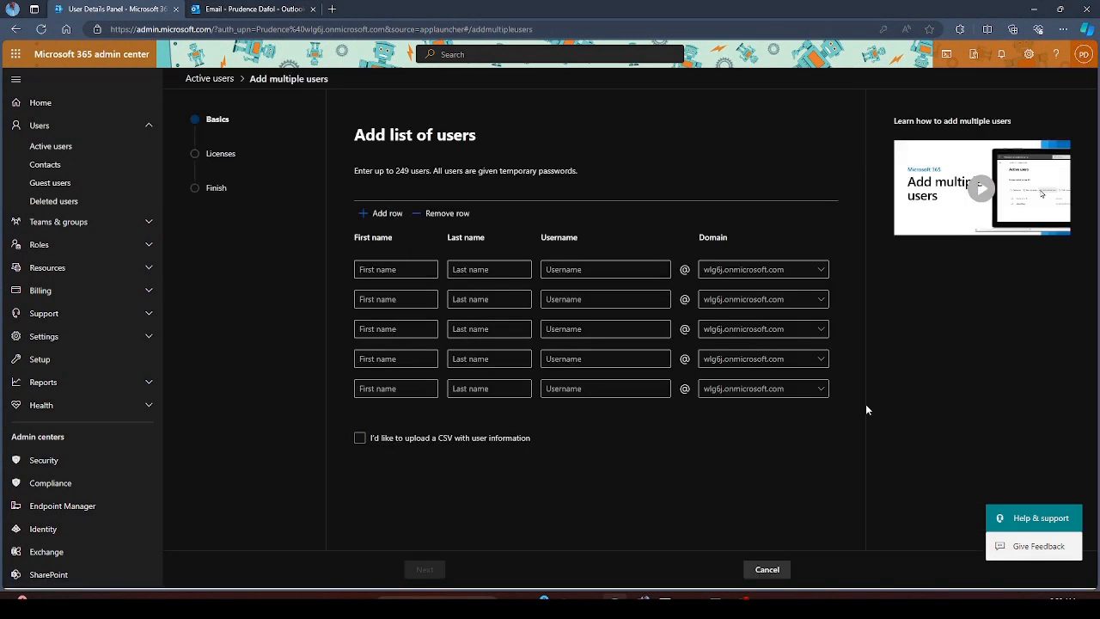
# Choose CSV upload and attach Import_User_Sample.csv from the Downloads folder
pyautogui.click(360, 438)
pyautogui.scroll(-2, 528, 414)
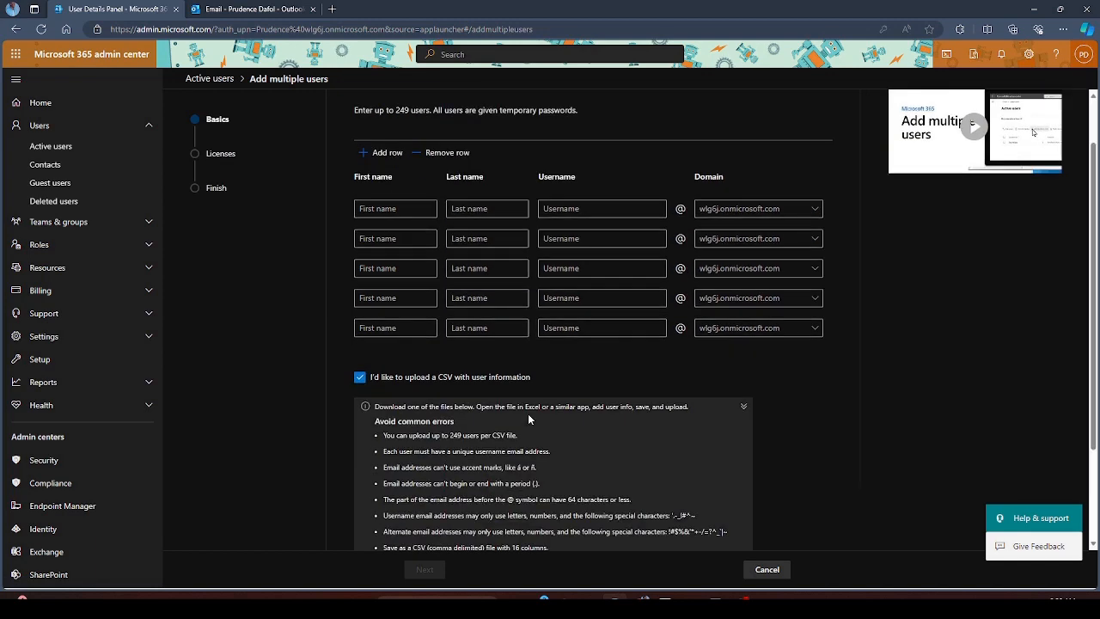
pyautogui.click(624, 526)
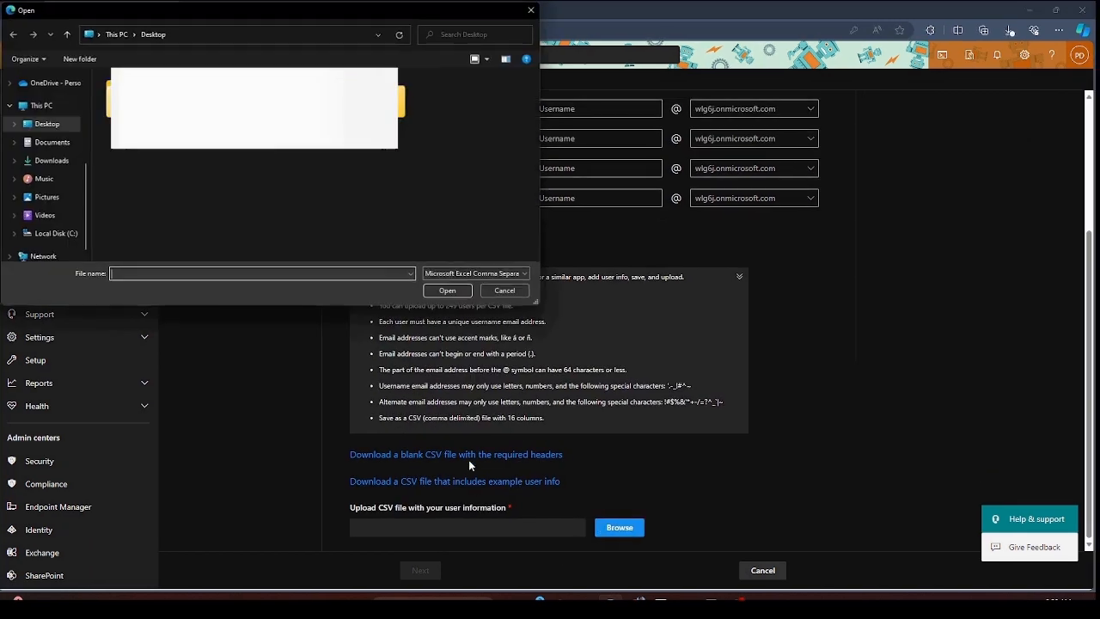
pyautogui.click(48, 162)
pyautogui.click(172, 109)
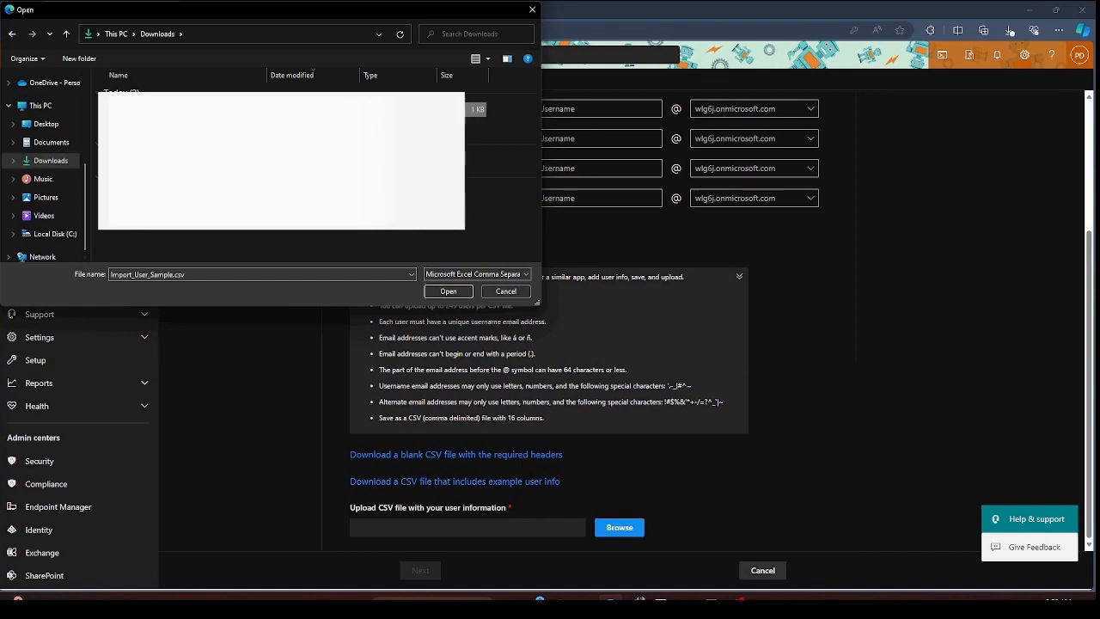
pyautogui.click(454, 294)
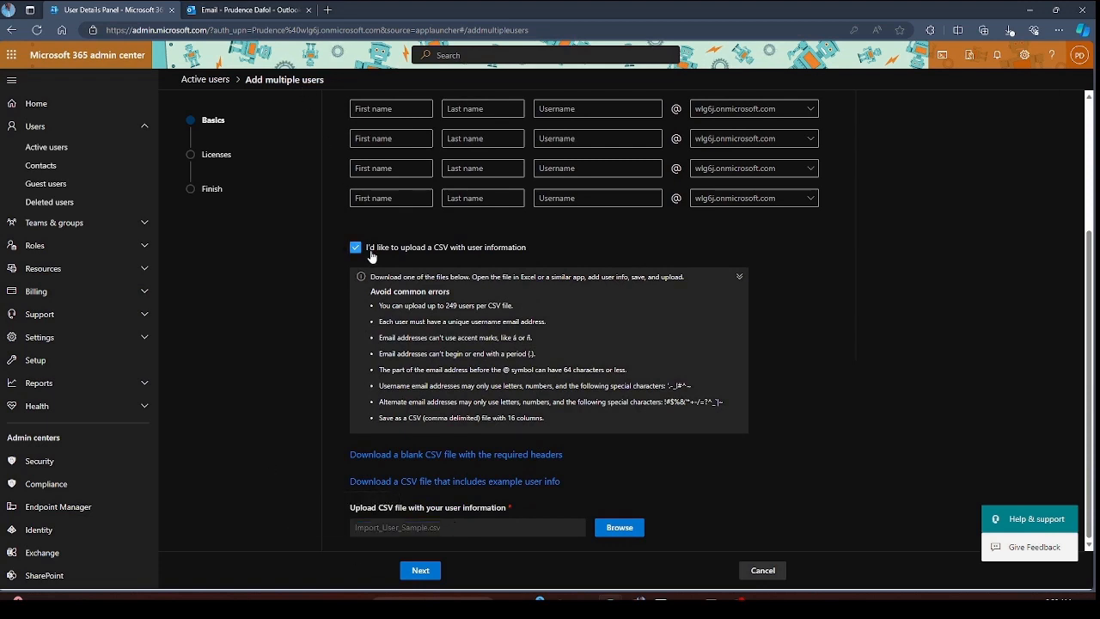
# Read through the CSV upload tips and continue to the licenses step
pyautogui.moveTo(379, 305); pyautogui.dragTo(479, 314)
pyautogui.click(515, 307)
pyautogui.click(416, 571)
pyautogui.moveTo(368, 309); pyautogui.dragTo(627, 410)
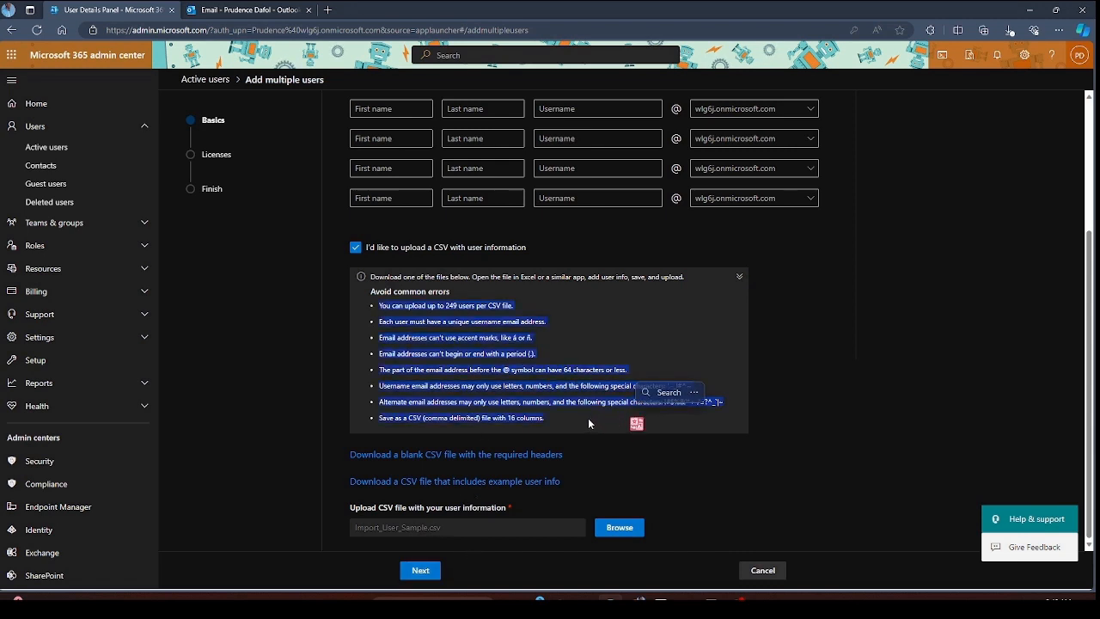
pyautogui.click(490, 401)
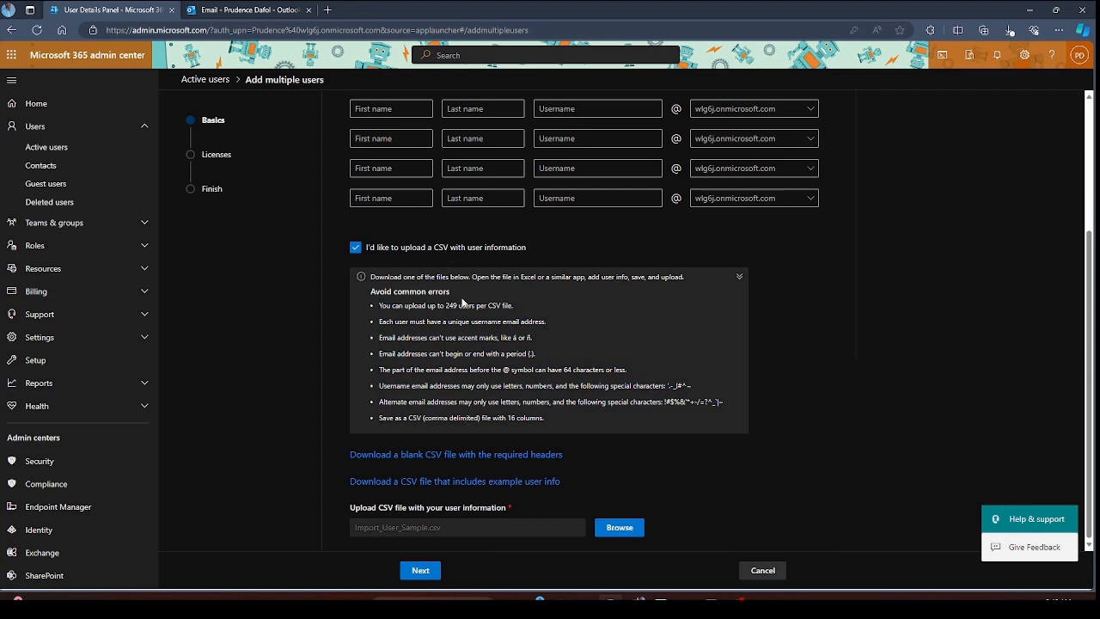
pyautogui.click(419, 570)
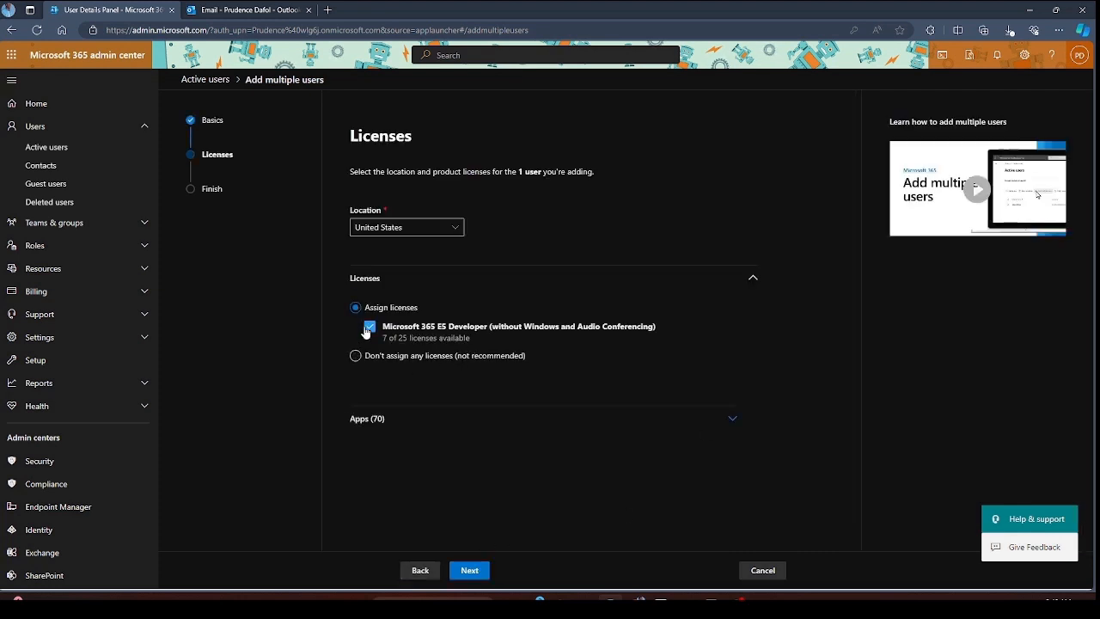
# Assign the Microsoft 365 E5 Developer license and continue to the review page
pyautogui.click(356, 356)
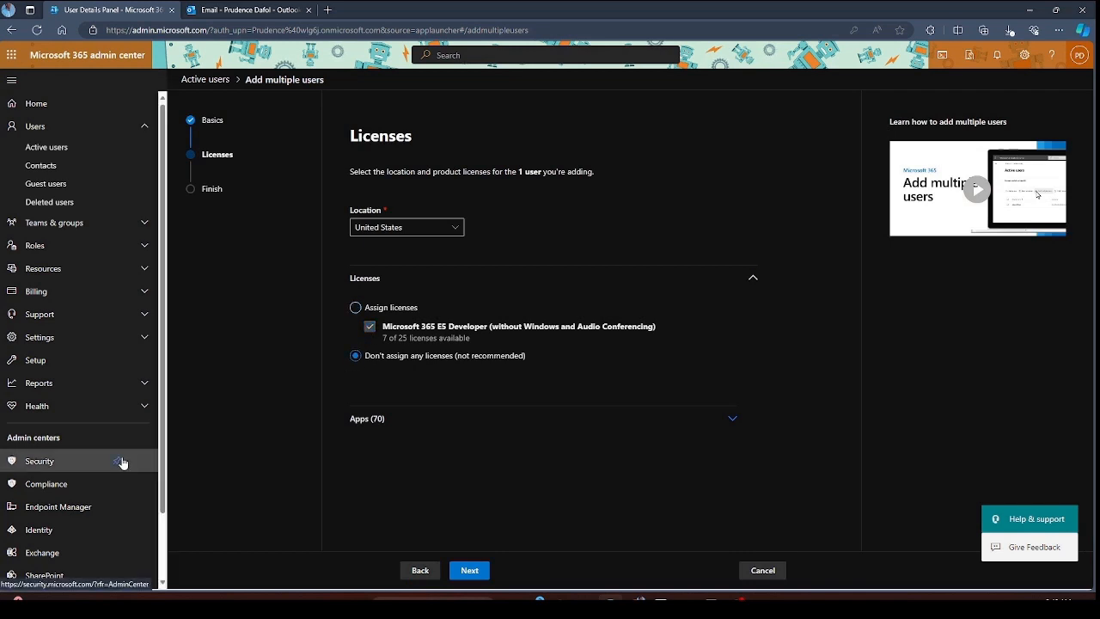
pyautogui.click(356, 307)
pyautogui.click(370, 327)
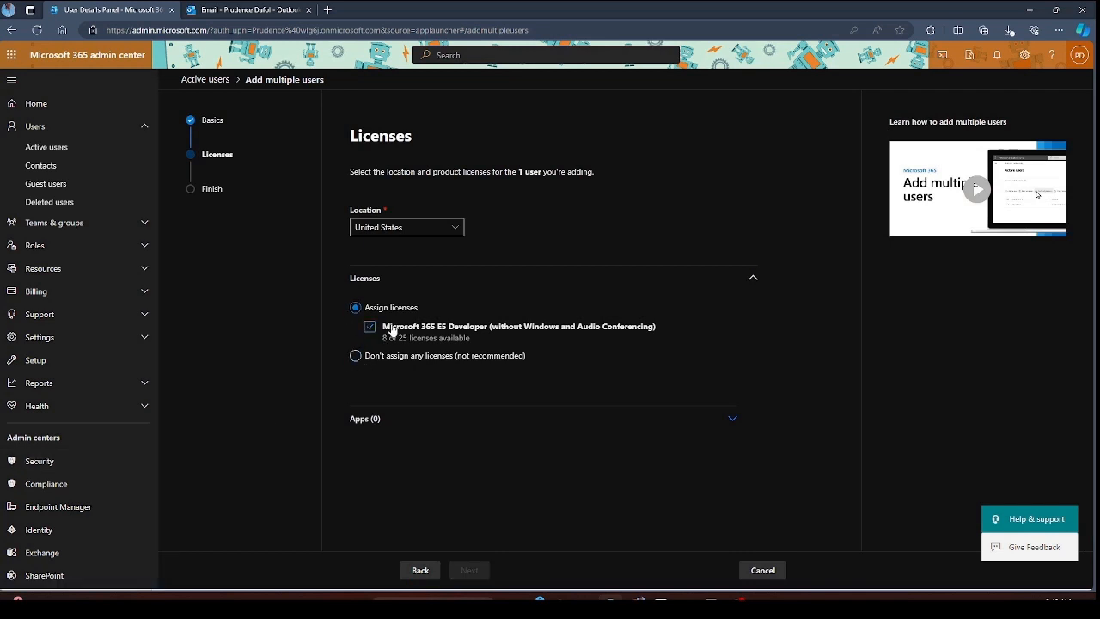
pyautogui.click(373, 331)
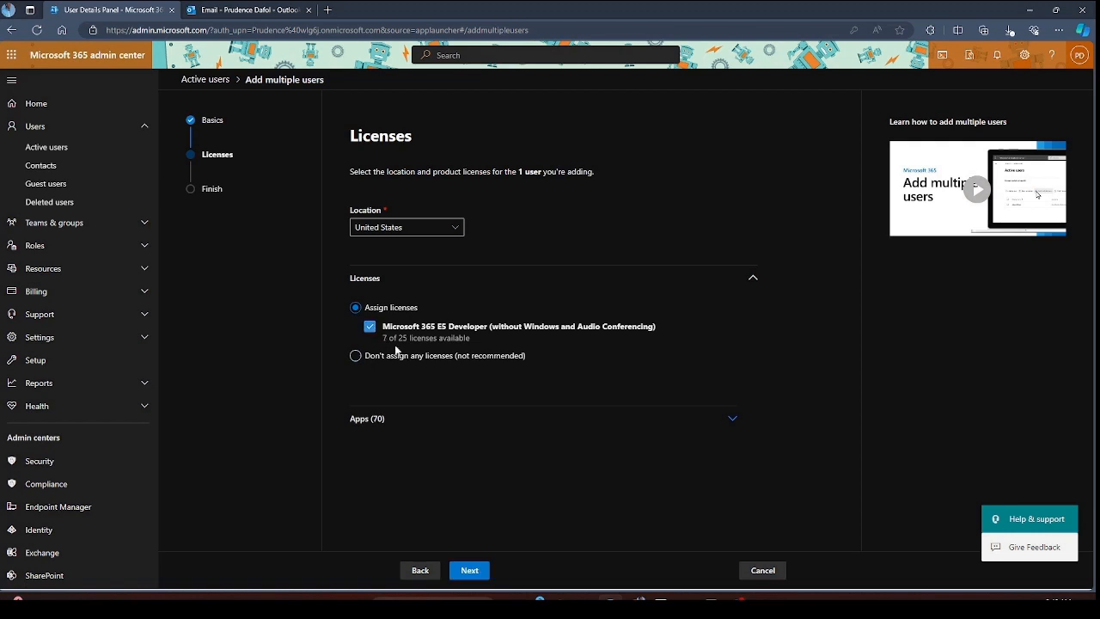
pyautogui.click(466, 571)
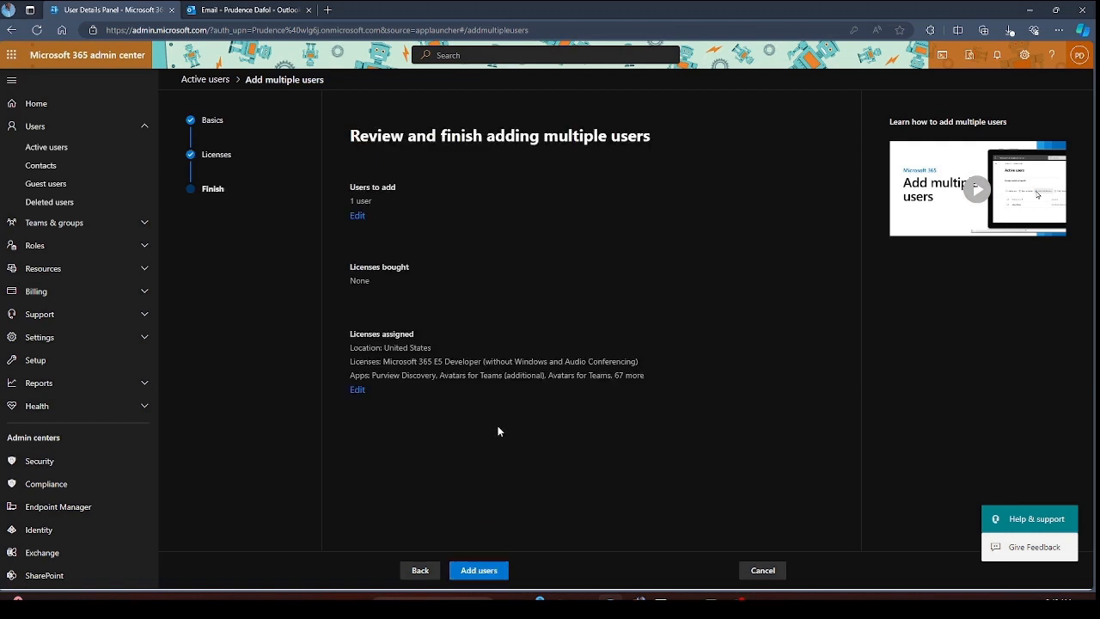
# Add the one user from the CSV and close the 'You added 1 user' confirmation
pyautogui.click(490, 570)
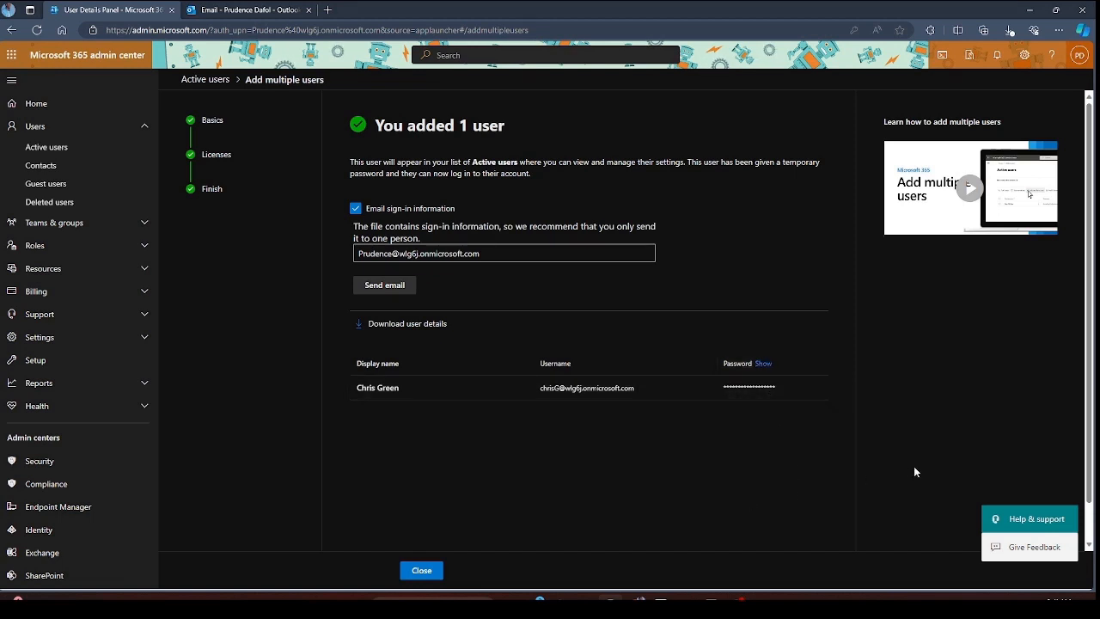
pyautogui.click(422, 571)
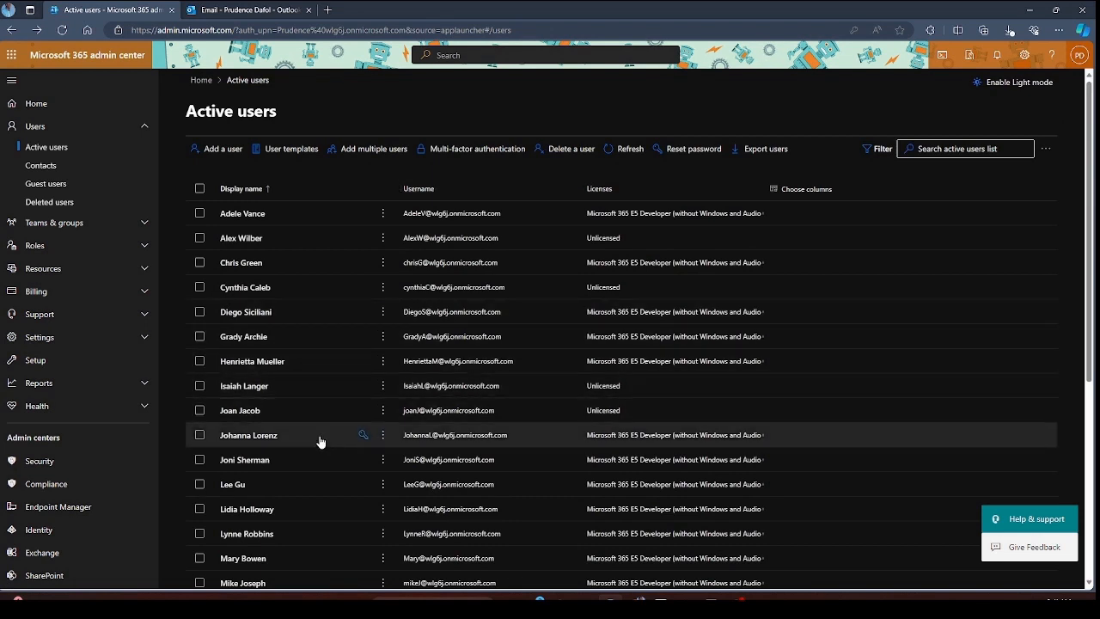
pyautogui.click(250, 263)
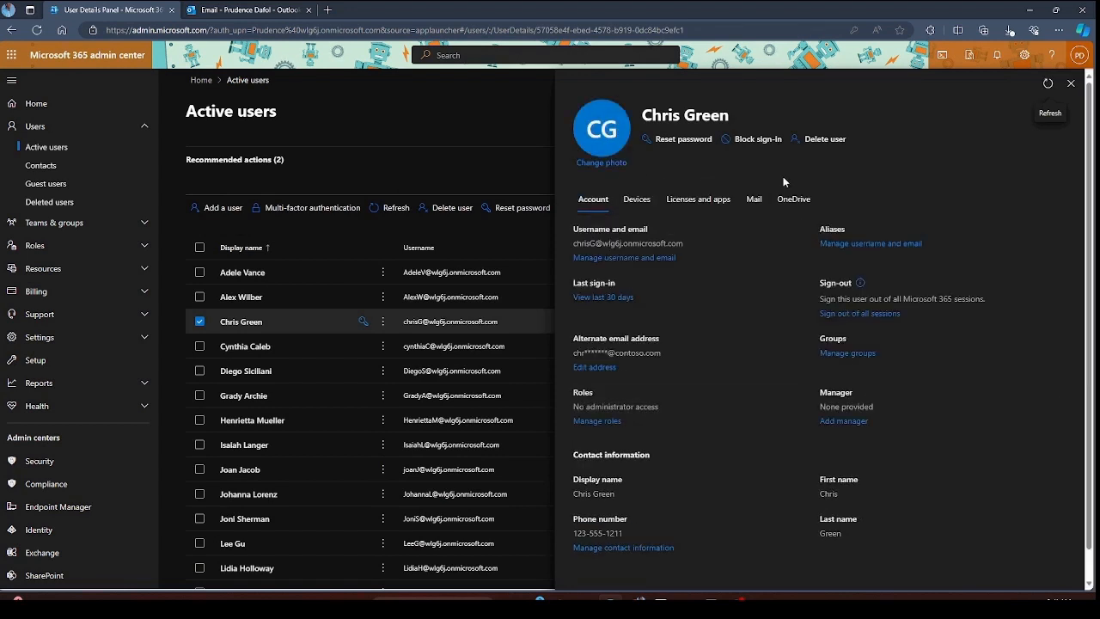
pyautogui.click(1071, 83)
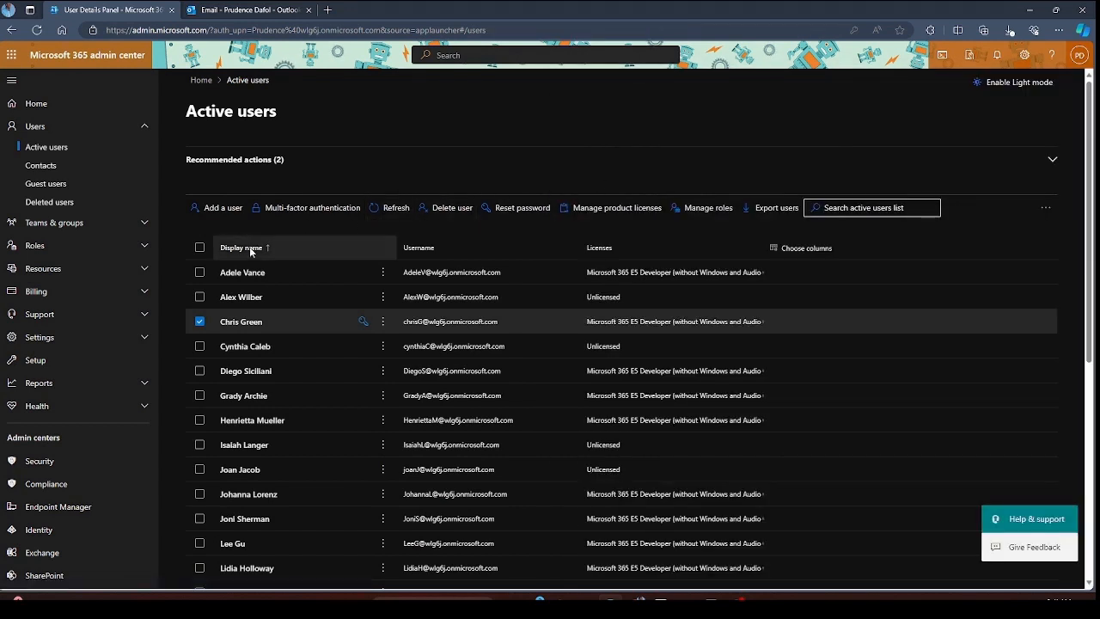
pyautogui.click(199, 322)
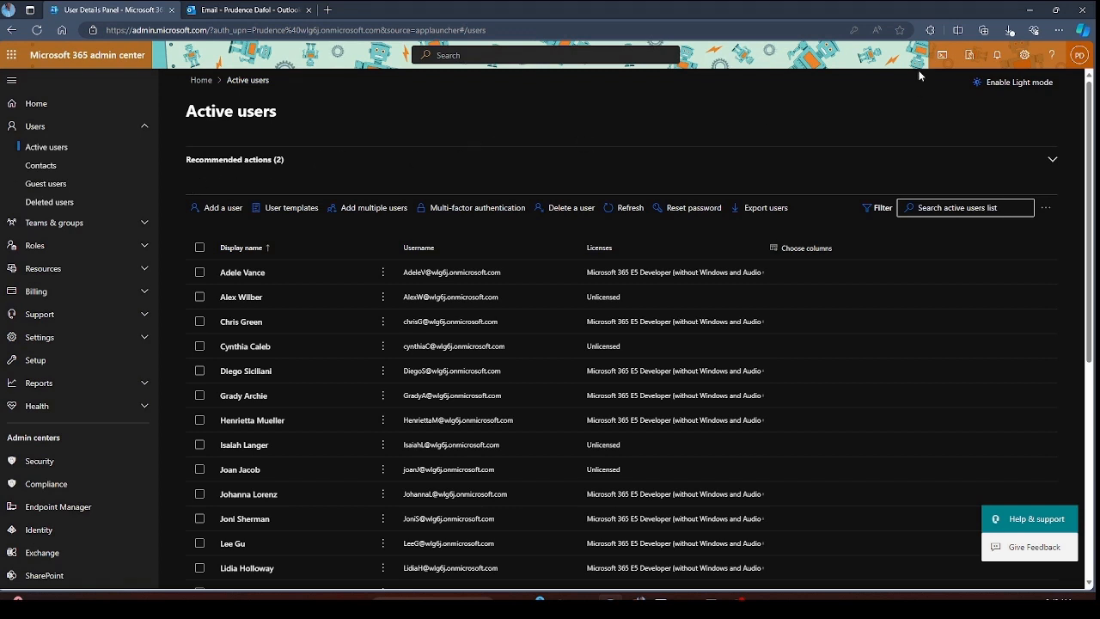
pyautogui.click(1018, 83)
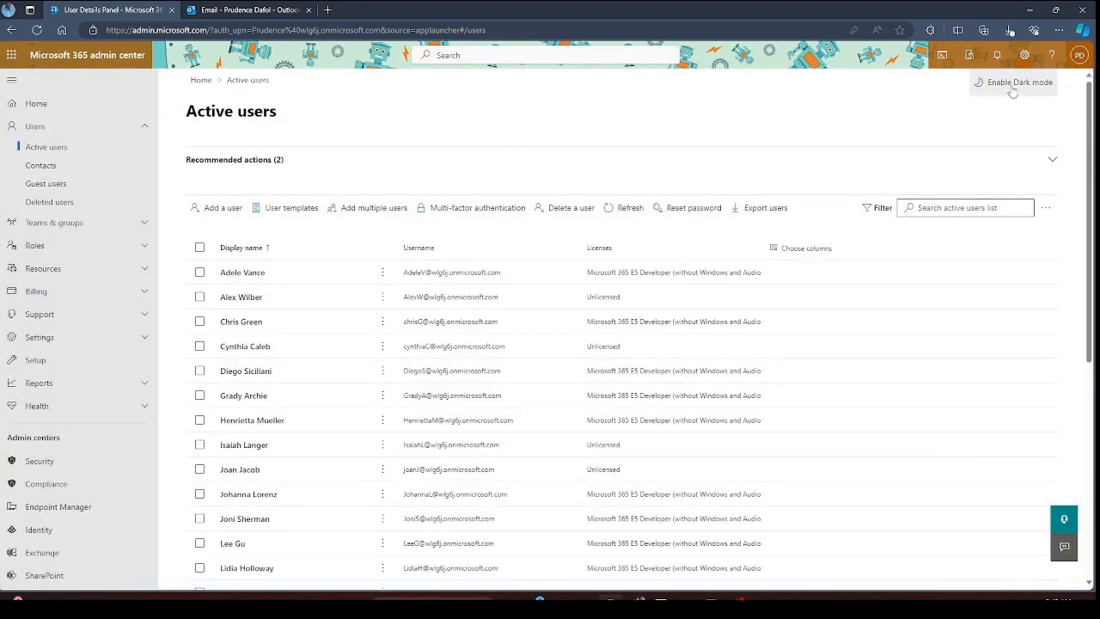
pyautogui.click(1012, 88)
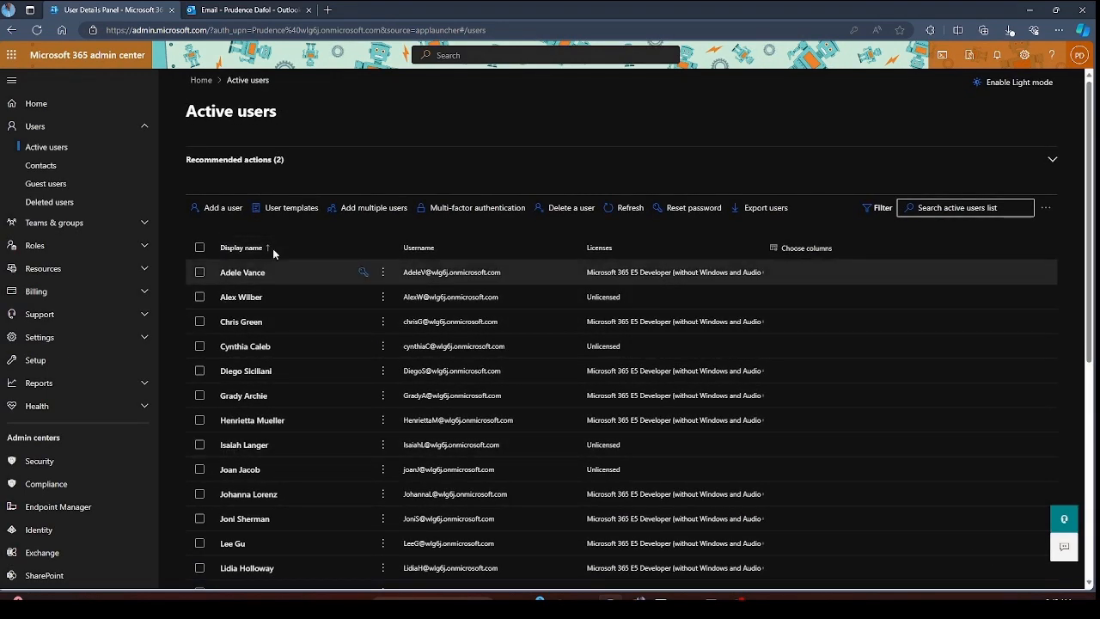
pyautogui.scroll(-4, 327, 361)
pyautogui.scroll(4, 327, 361)
# Block the first listed user from signing in and save the change
pyautogui.click(242, 273)
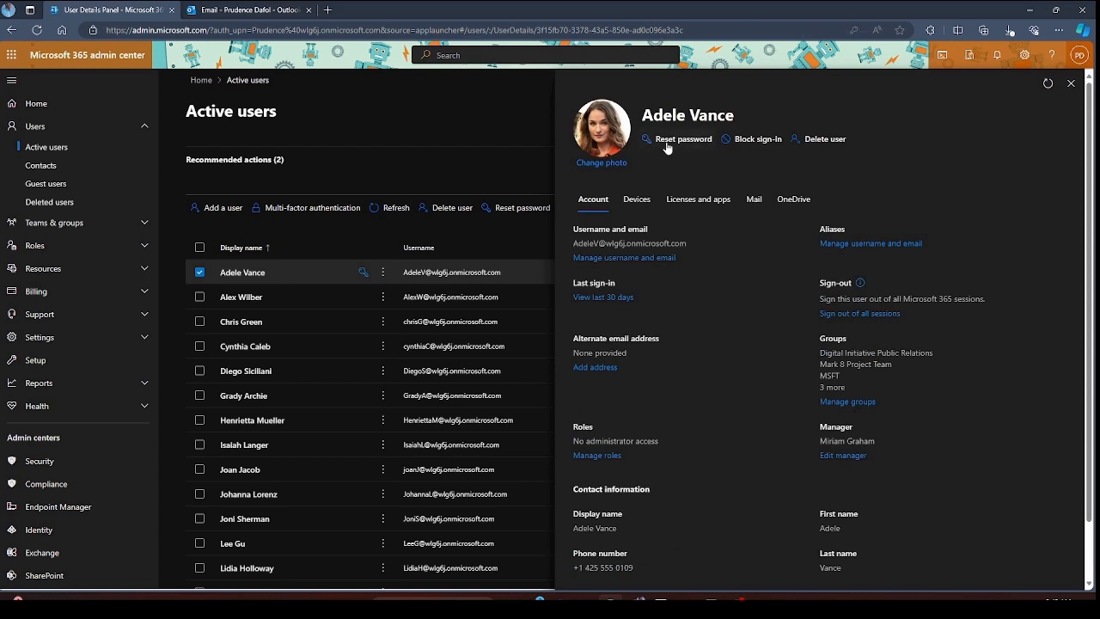
pyautogui.click(761, 140)
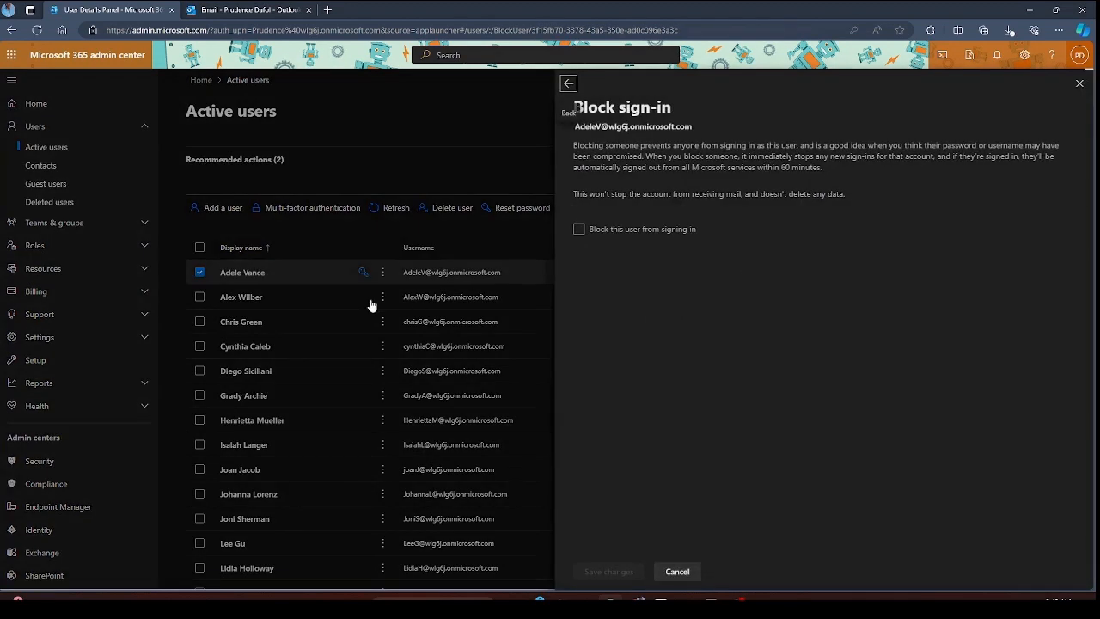
pyautogui.click(580, 230)
pyautogui.click(611, 573)
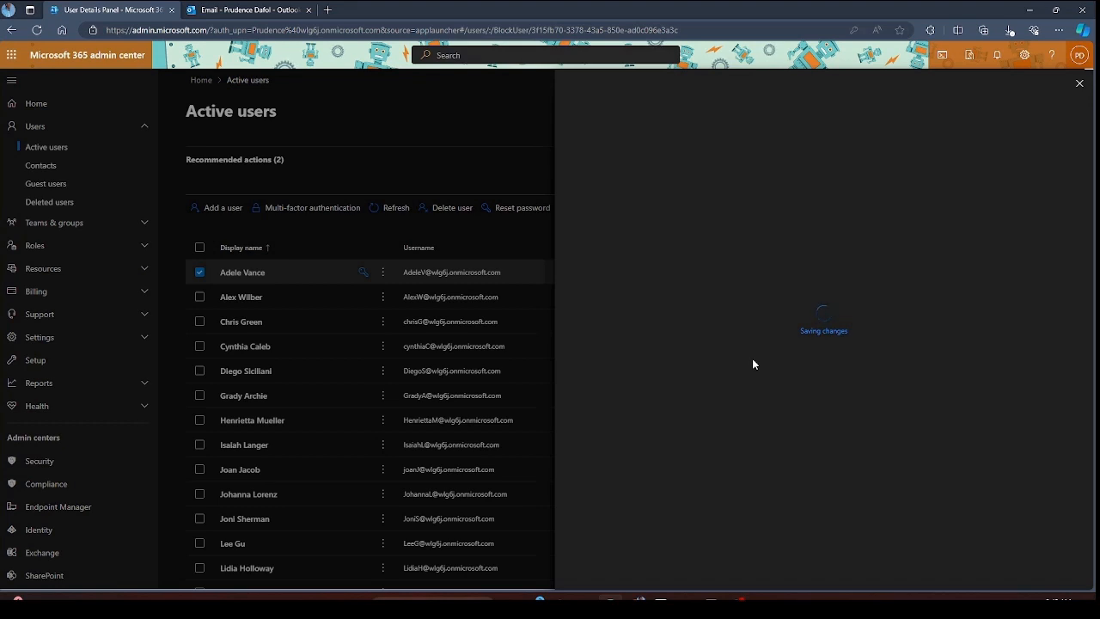
# Open office.com in an InPrivate window for a sign-in test, keeping the user's details open
pyautogui.hotkey('ctrl', 'shift', 'n')
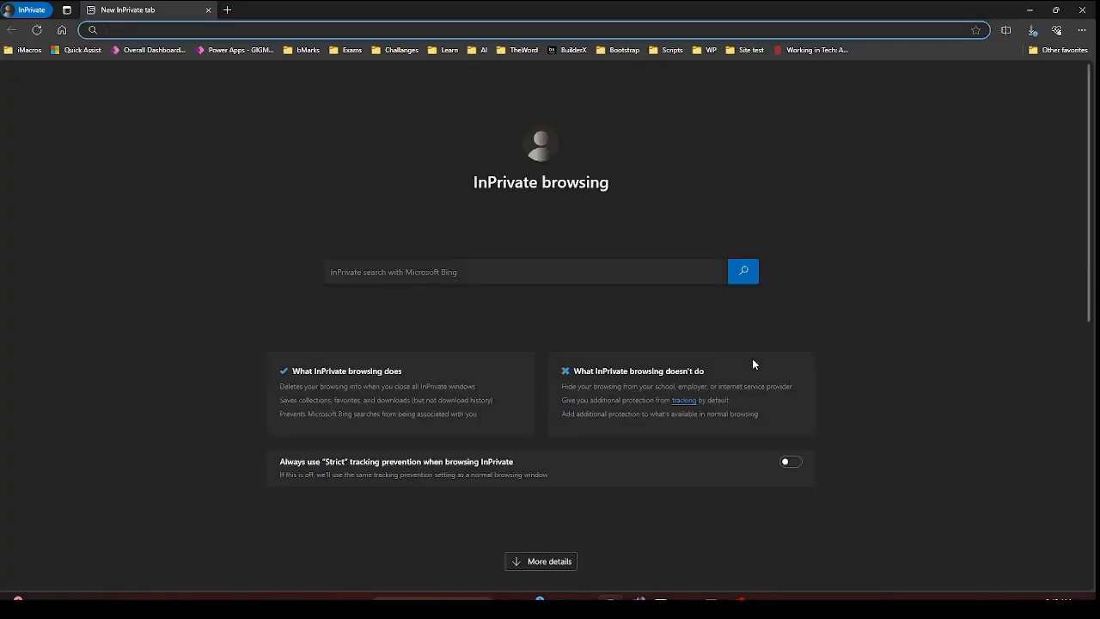
pyautogui.write('office')
pyautogui.press('Return')
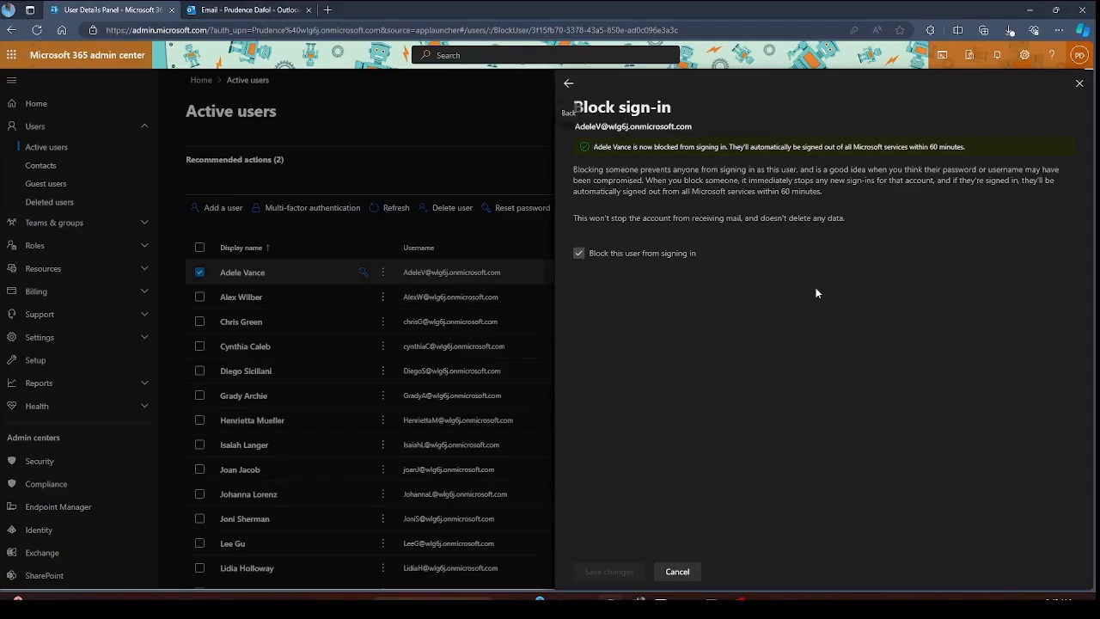
pyautogui.click(568, 83)
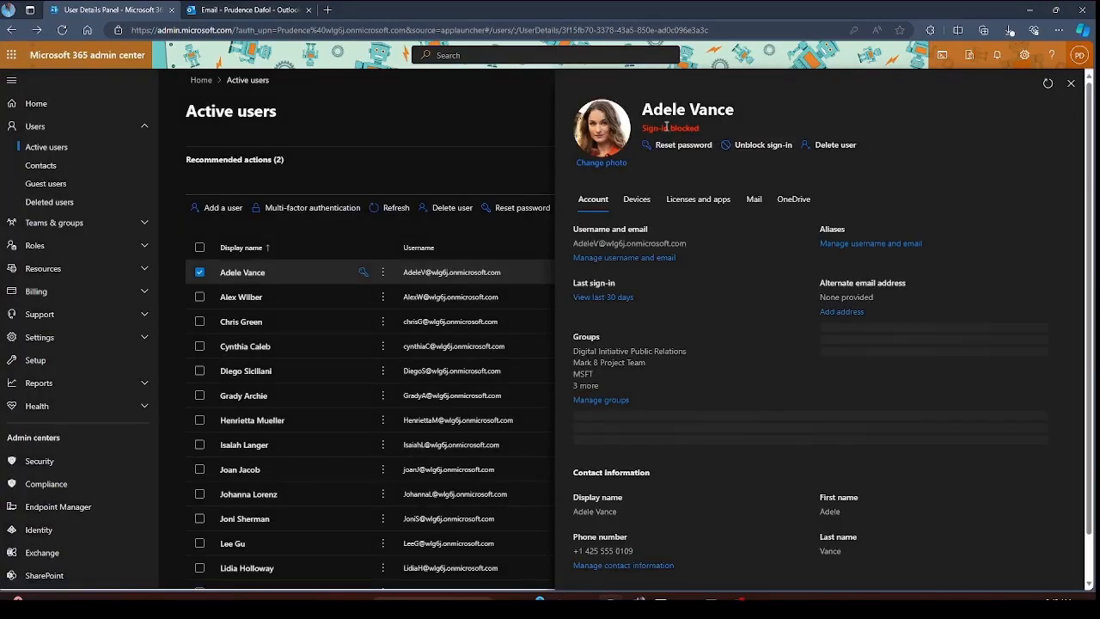
# Copy the user's email, then reset their password automatically without forcing a change at sign-in
pyautogui.moveTo(687, 243); pyautogui.dragTo(570, 246)
pyautogui.hotkey('ctrl', 'c')
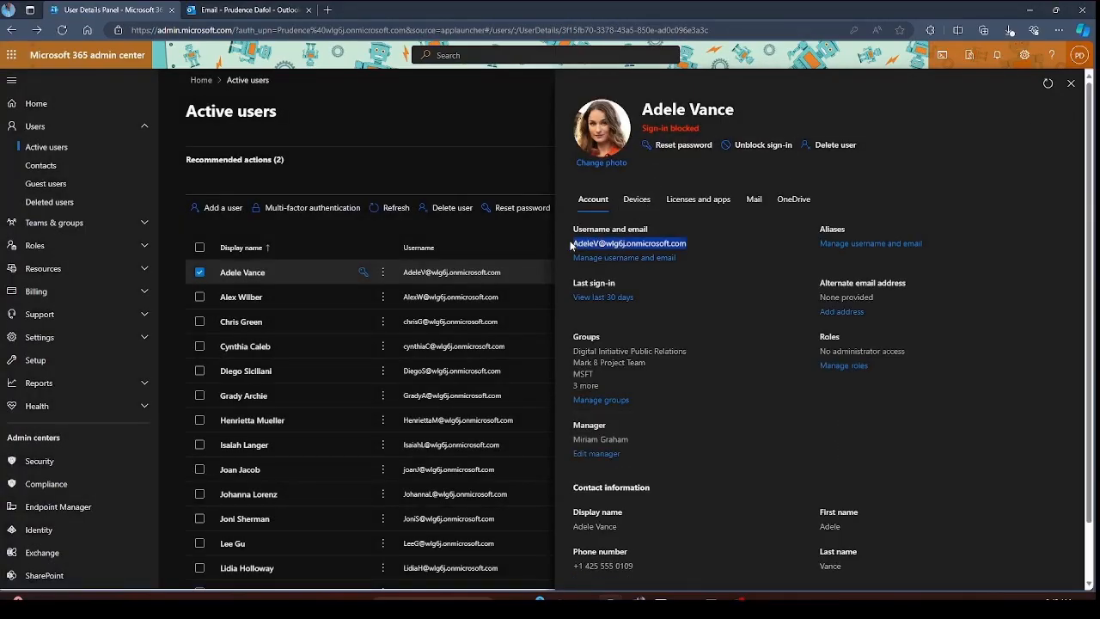
pyautogui.click(683, 144)
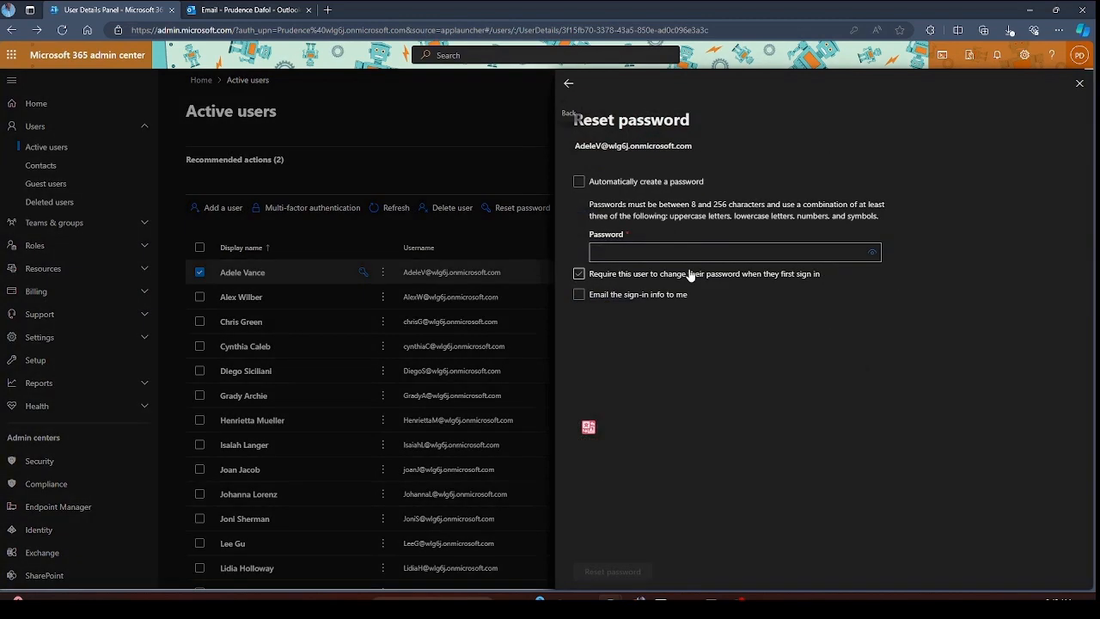
pyautogui.click(579, 274)
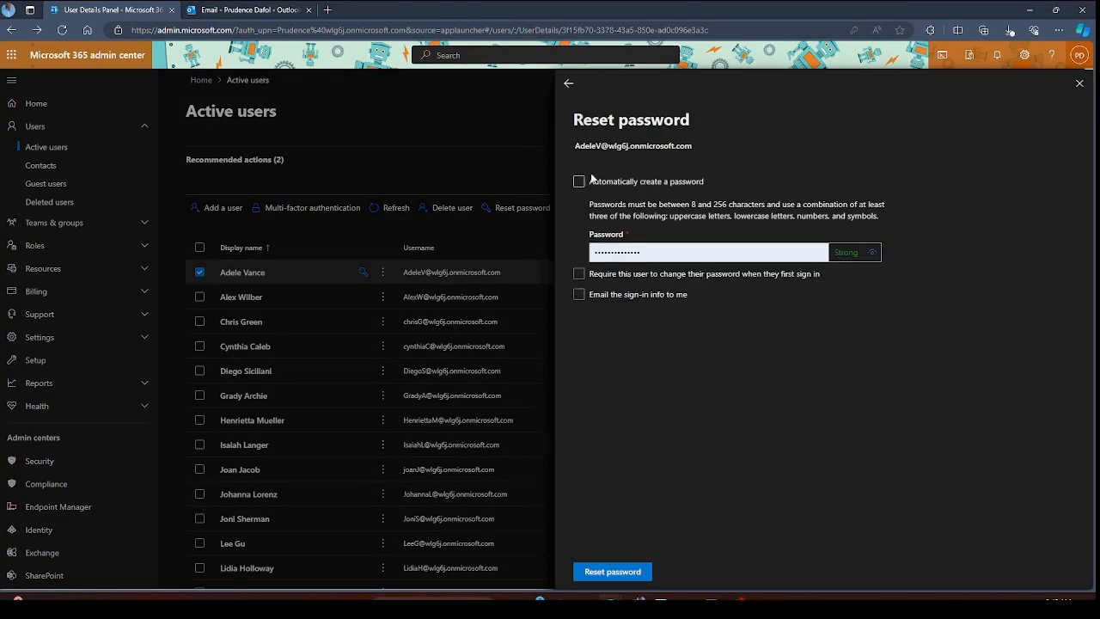
pyautogui.click(580, 181)
pyautogui.click(613, 572)
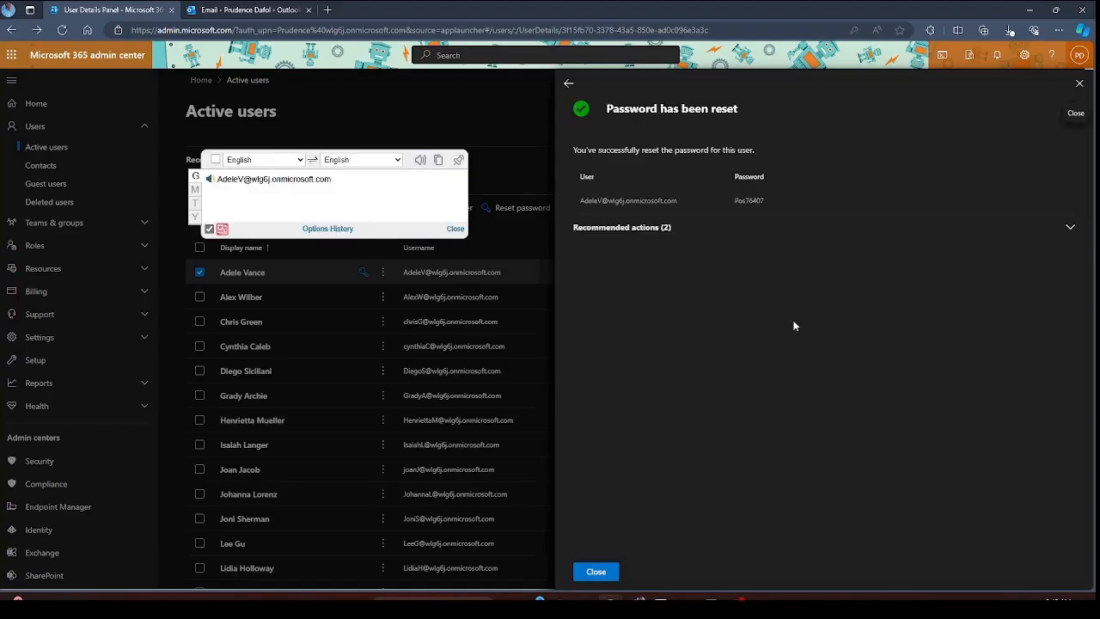
pyautogui.hotkey('alt', 'Tab')
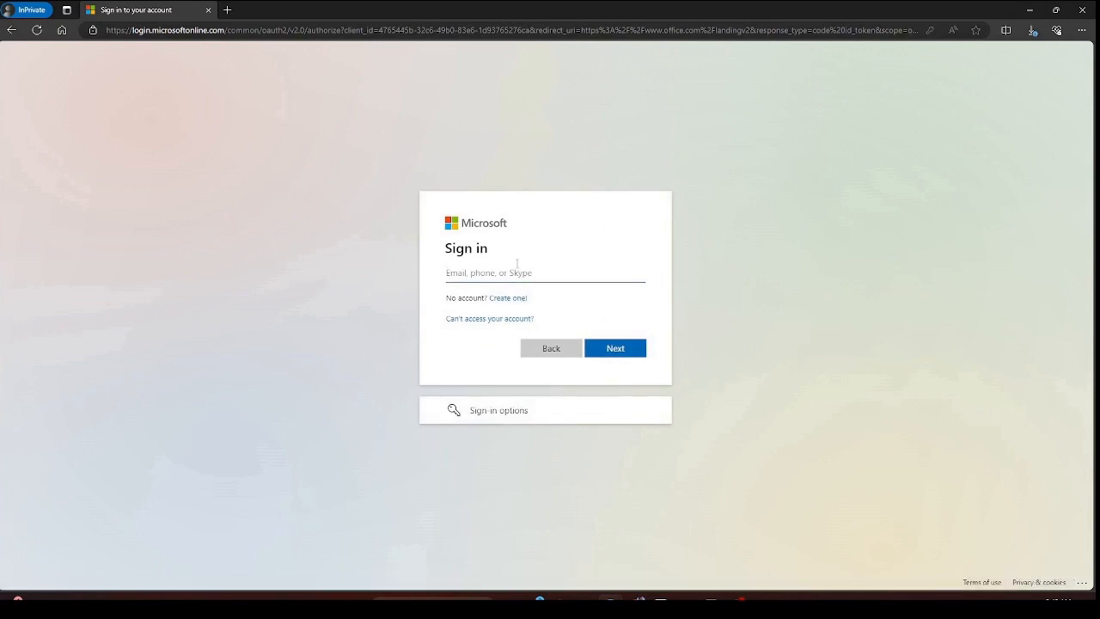
# Enter the blocked user's email on the InPrivate sign-in page and continue
pyautogui.hotkey('ctrl', 'v')
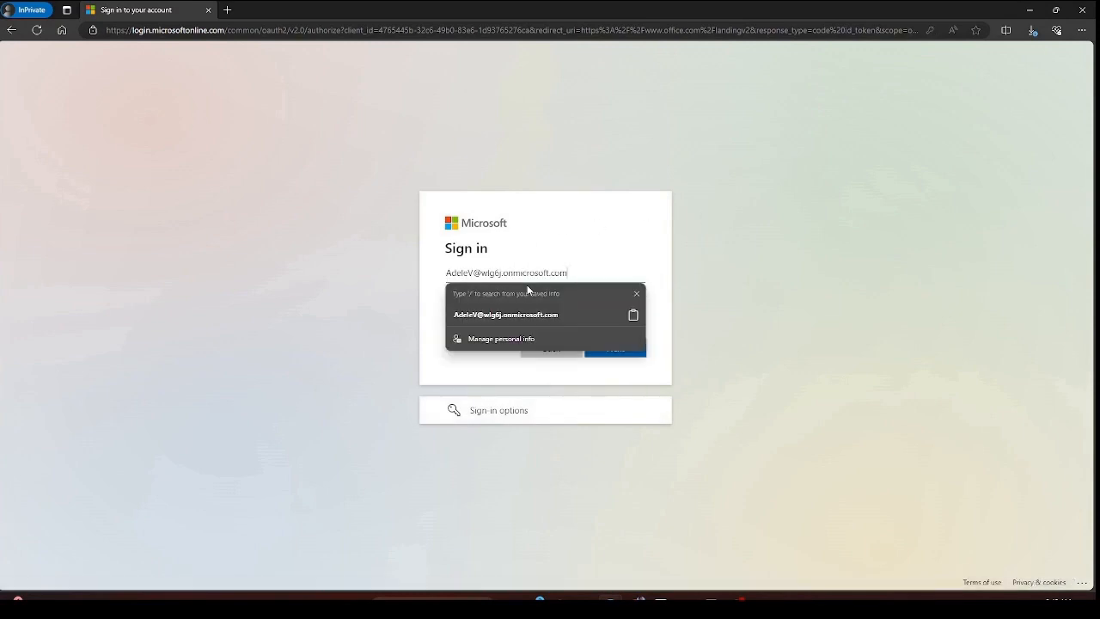
pyautogui.click(757, 269)
pyautogui.click(608, 356)
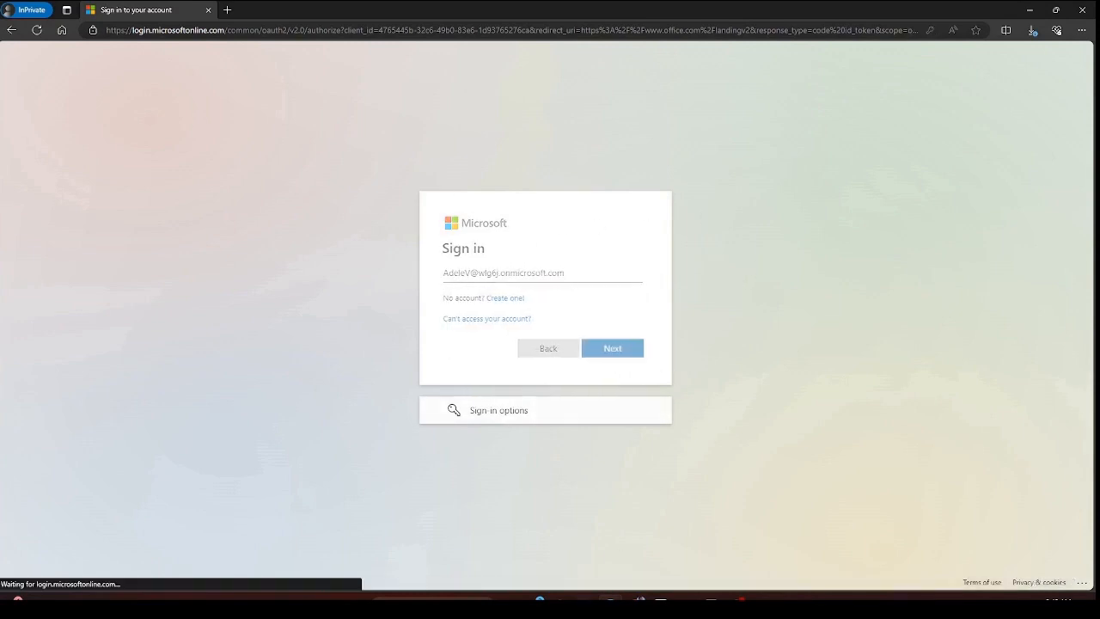
# Copy the newly generated password from the admin center and return to the sign-in window
pyautogui.moveTo(611, 599)
pyautogui.click(570, 559)
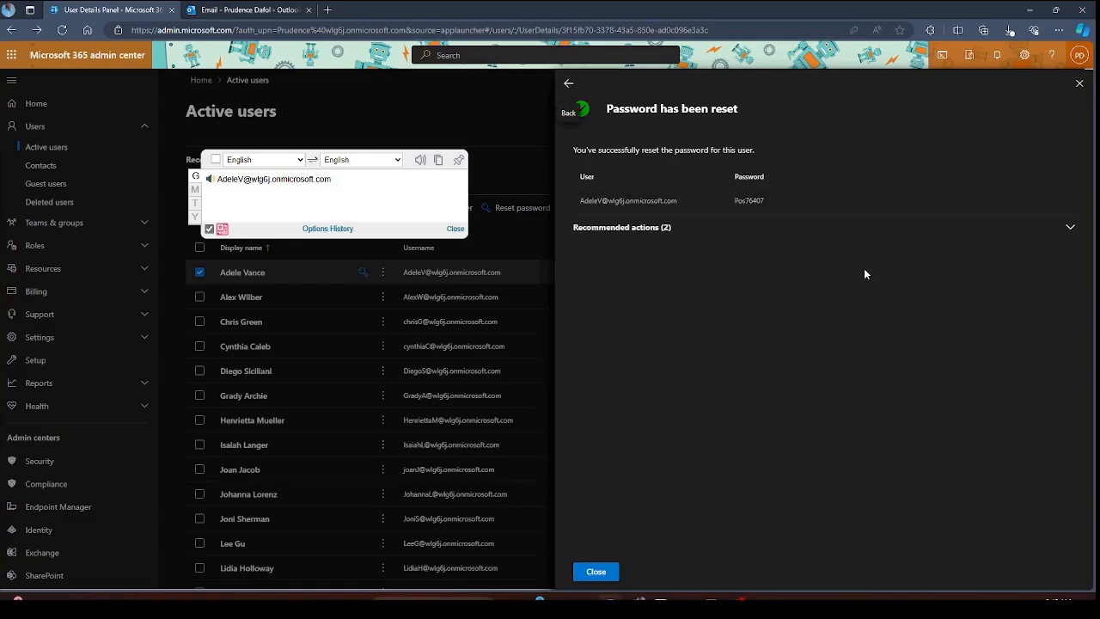
pyautogui.moveTo(765, 200); pyautogui.dragTo(735, 215)
pyautogui.hotkey('ctrl', 'c')
pyautogui.moveTo(627, 593)
pyautogui.click(670, 562)
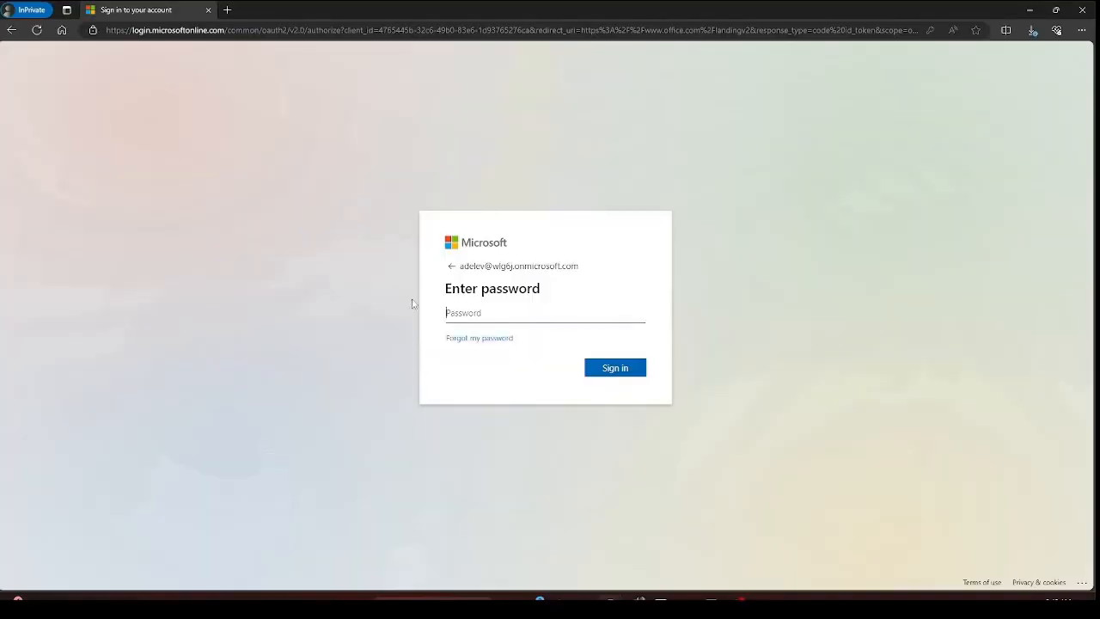
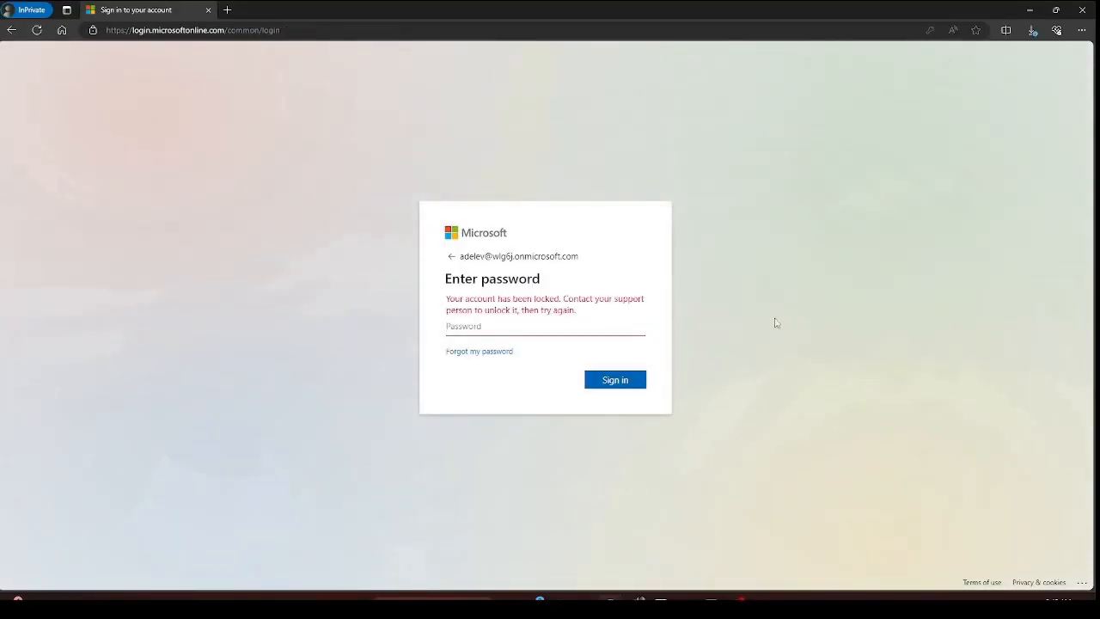
# Check that the sign-in page reports the account is locked
pyautogui.moveTo(534, 299); pyautogui.dragTo(623, 317)
pyautogui.click(613, 315)
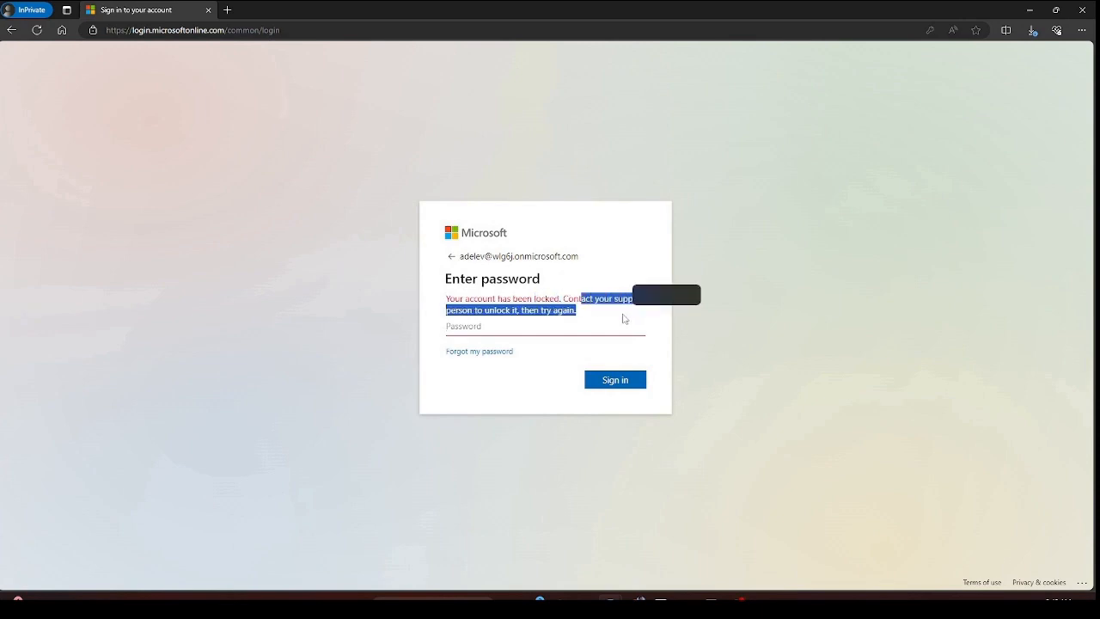
pyautogui.click(876, 285)
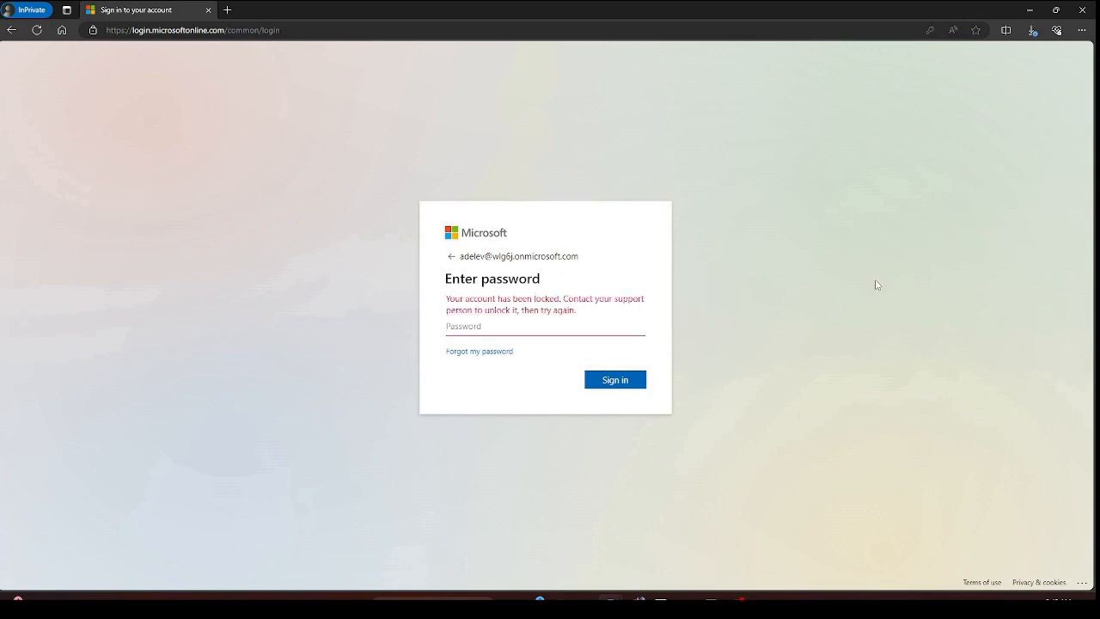
# Close the translation popup and the password-reset panel to return to the user's details
pyautogui.hotkey('alt', 'Tab')
pyautogui.click(691, 376)
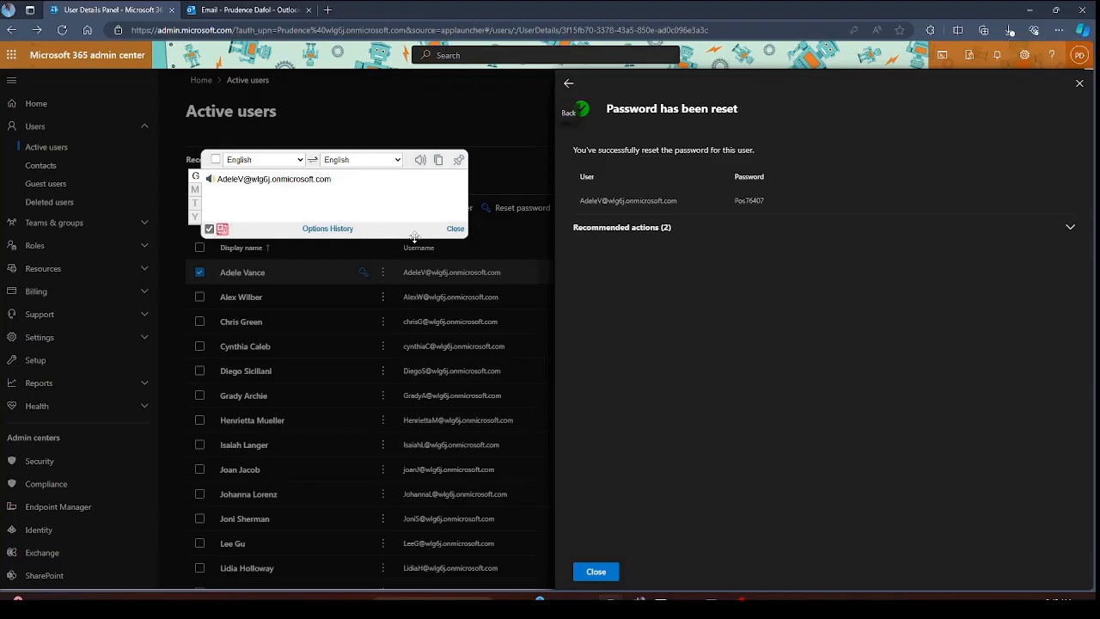
pyautogui.click(457, 230)
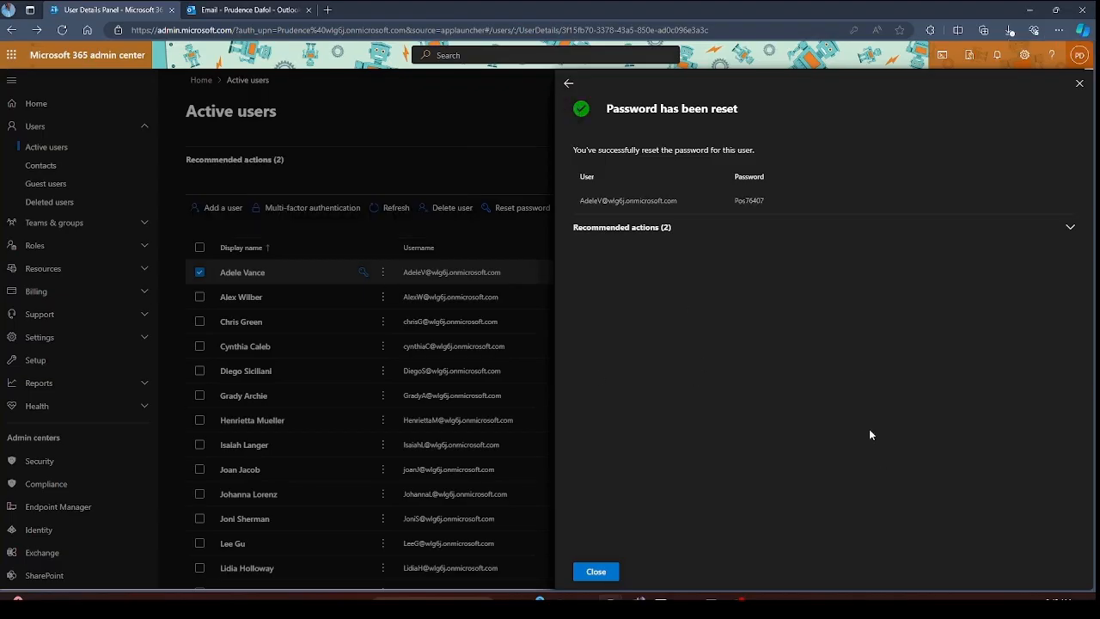
pyautogui.click(568, 83)
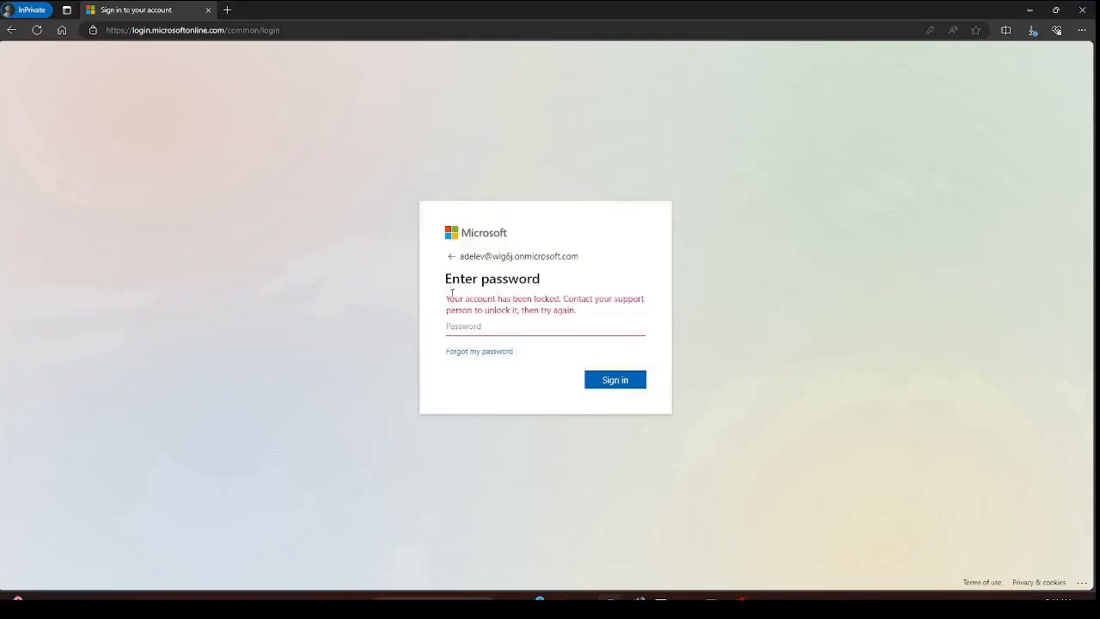
# Re-read the account-locked message on the sign-in page, then return to the admin center
pyautogui.moveTo(441, 301); pyautogui.dragTo(590, 313)
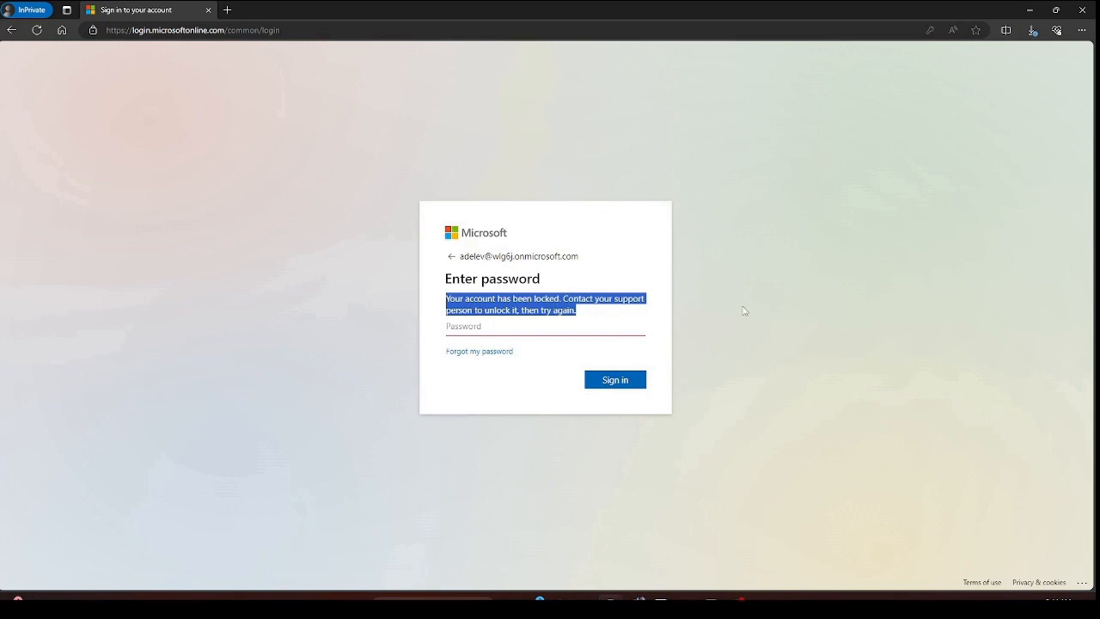
pyautogui.click(788, 309)
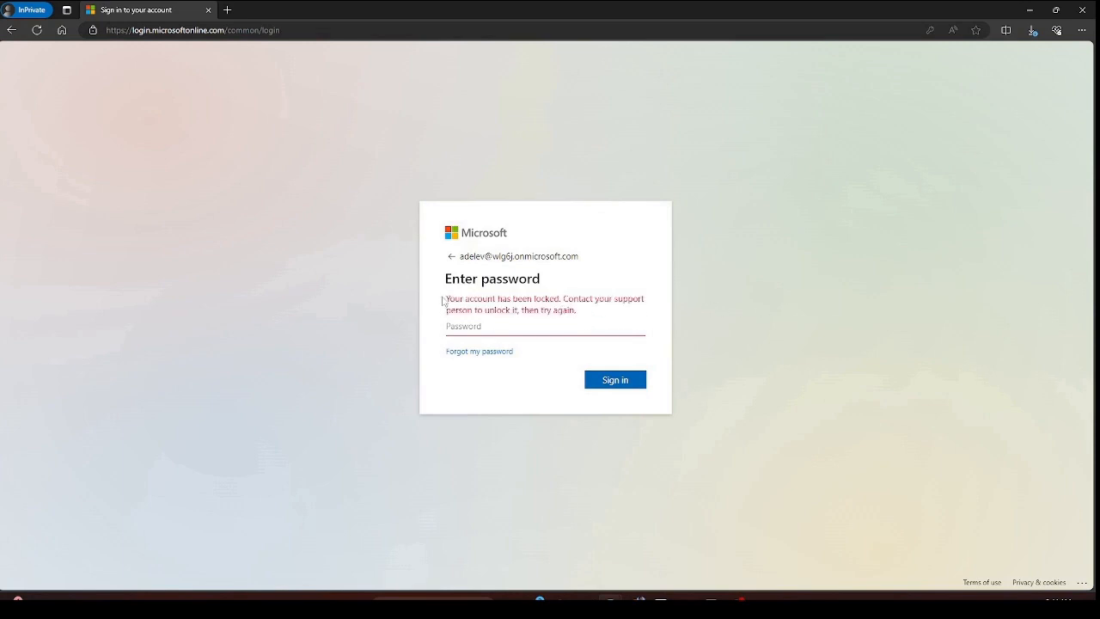
pyautogui.moveTo(442, 301); pyautogui.dragTo(583, 314)
pyautogui.click(607, 315)
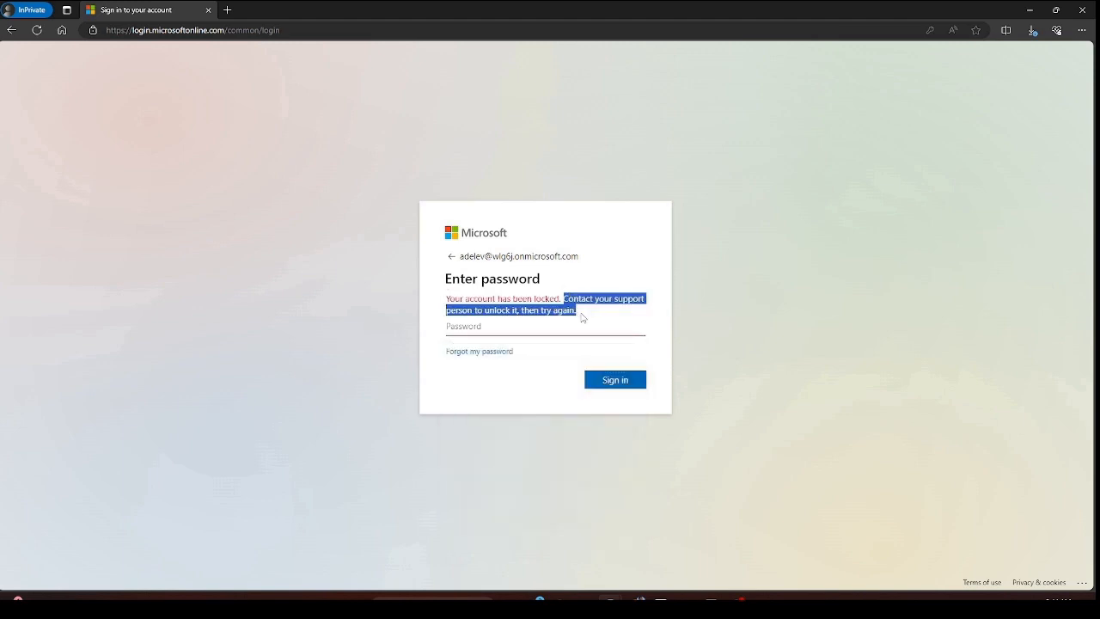
pyautogui.click(807, 256)
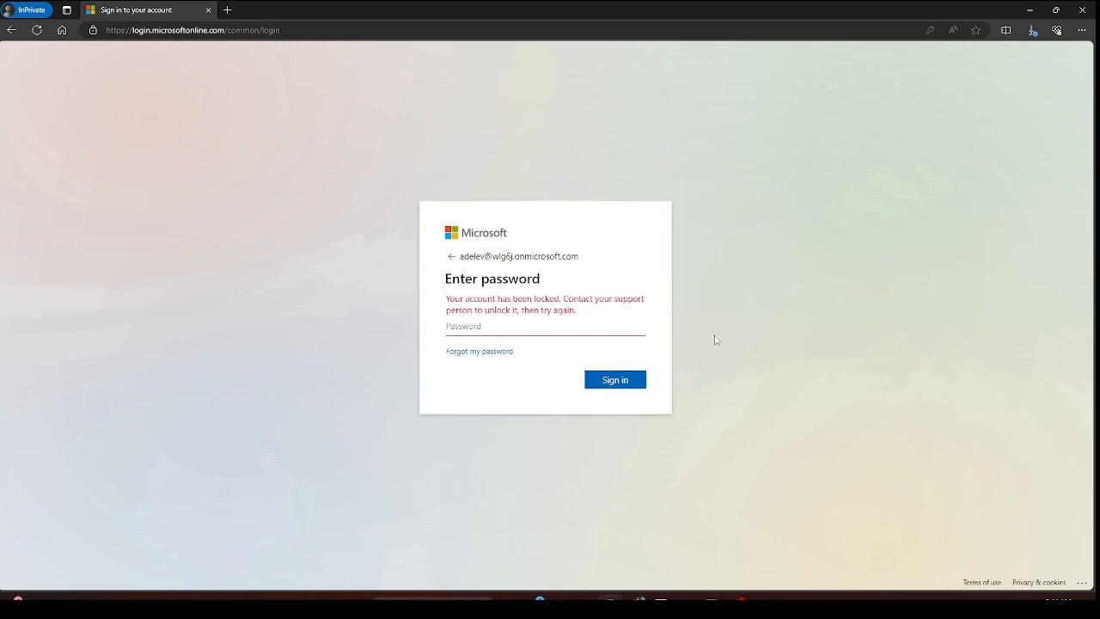
pyautogui.hotkey('alt', 'Tab')
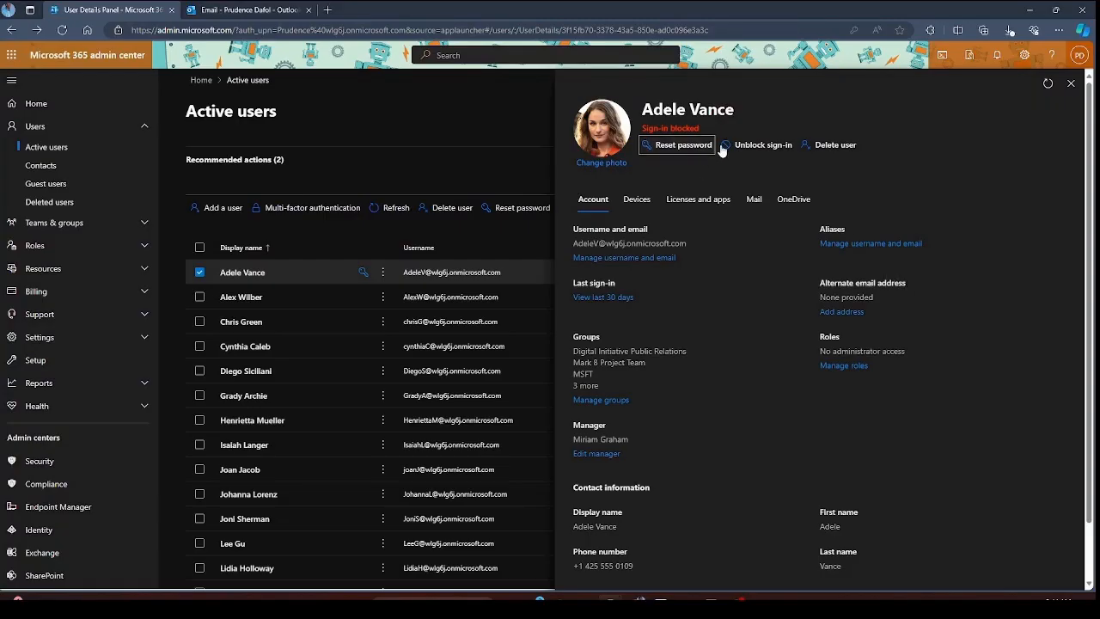
# Uncheck 'Block this user from signing in' and save, then go to the private sign-in window
pyautogui.click(760, 145)
pyautogui.click(604, 239)
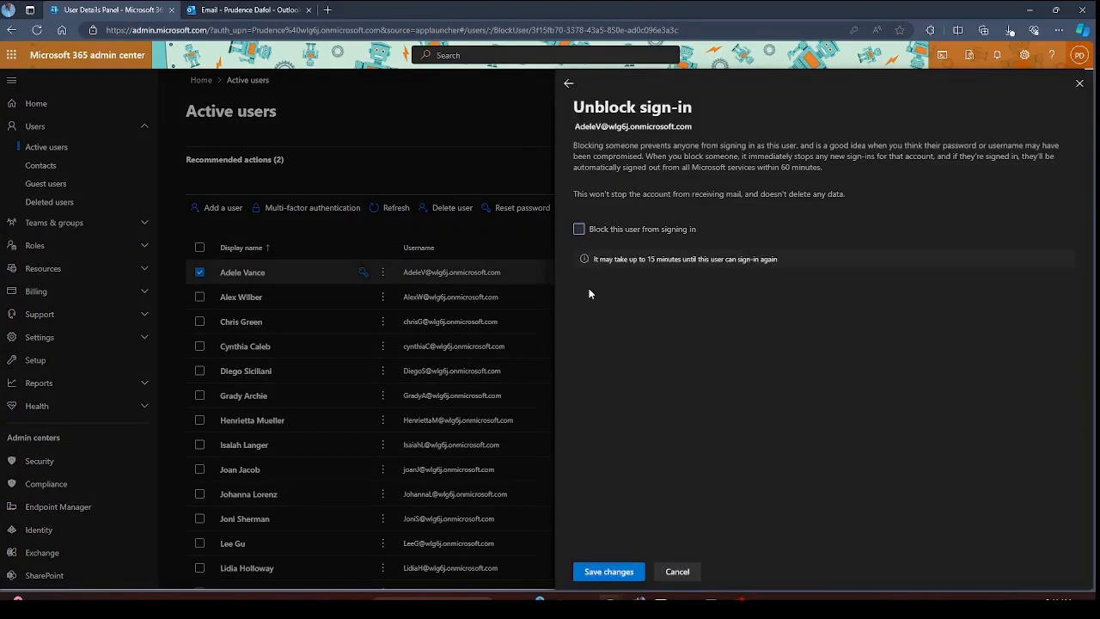
pyautogui.click(609, 571)
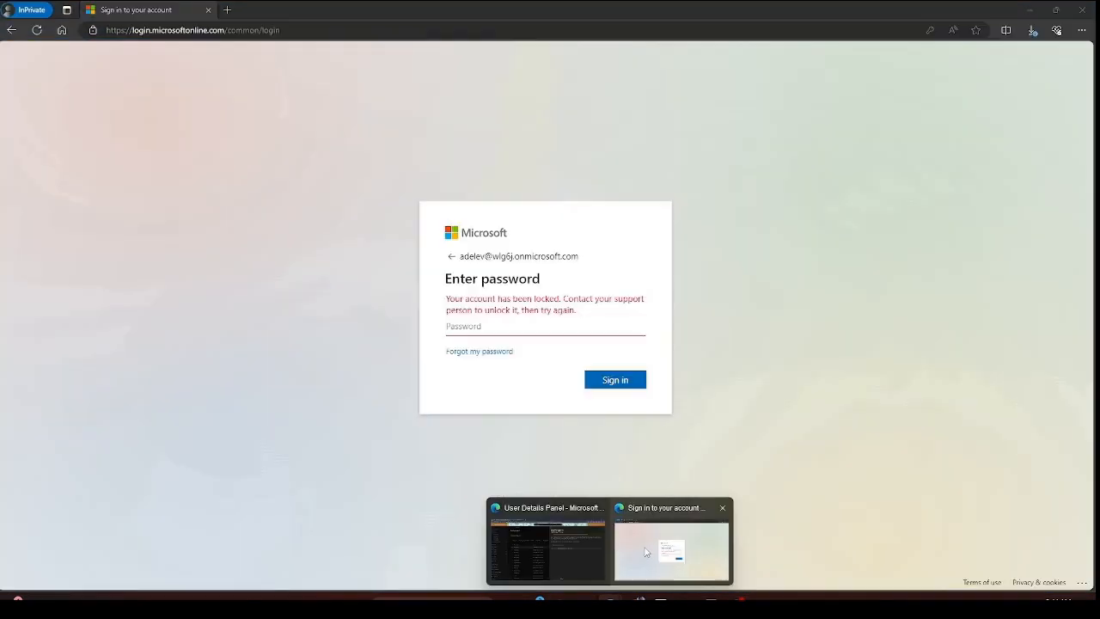
pyautogui.click(655, 547)
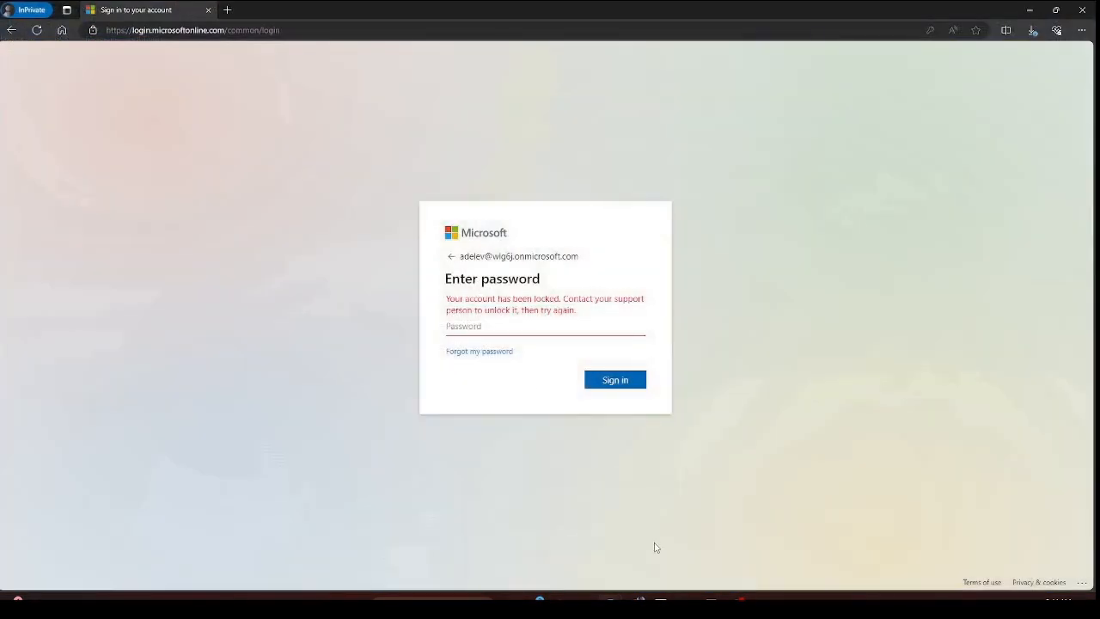
# Sign in with the pasted new password and choose to stay signed in
pyautogui.click(479, 329)
pyautogui.hotkey('ctrl', 'v')
pyautogui.click(607, 378)
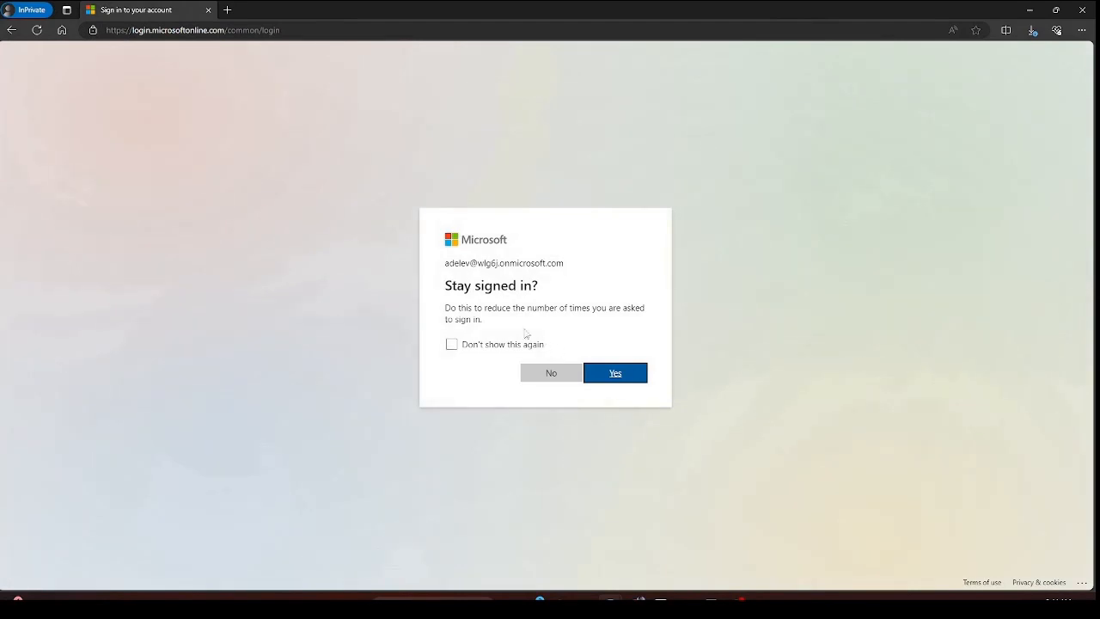
pyautogui.click(612, 372)
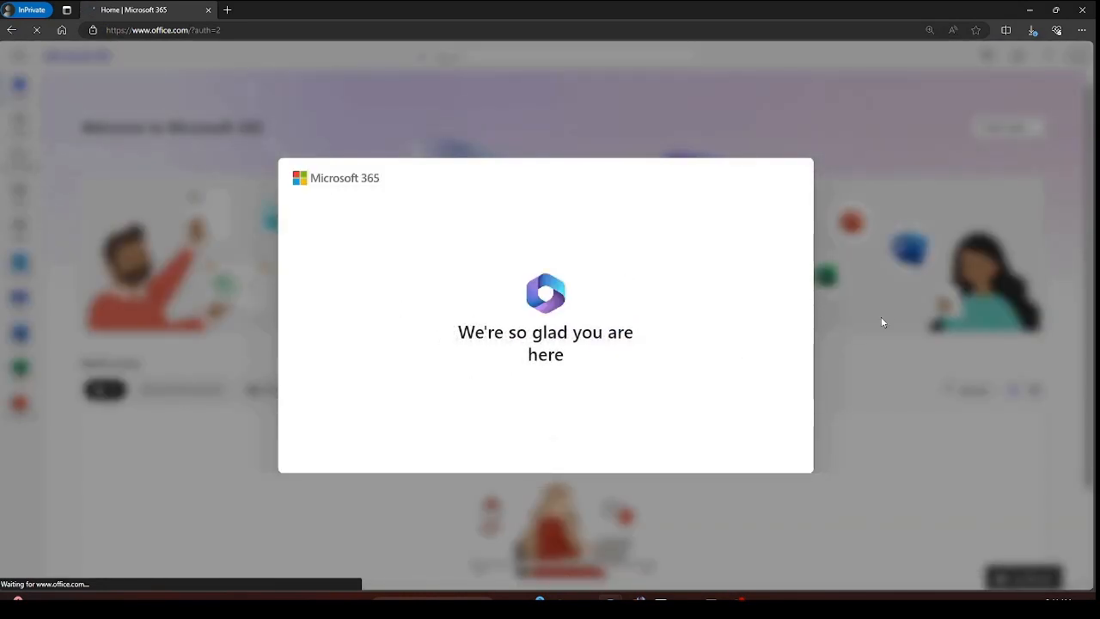
# Skip the welcome slides and the Create with Microsoft 365 tip, then return to the admin center
pyautogui.click(839, 315)
pyautogui.click(838, 316)
pyautogui.click(838, 315)
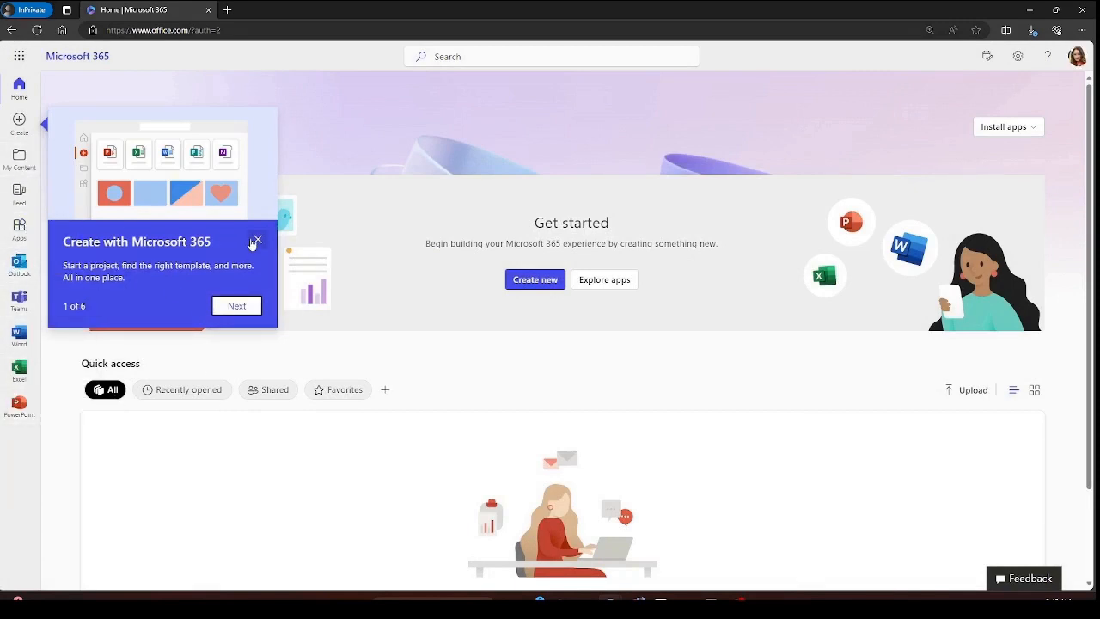
pyautogui.click(257, 241)
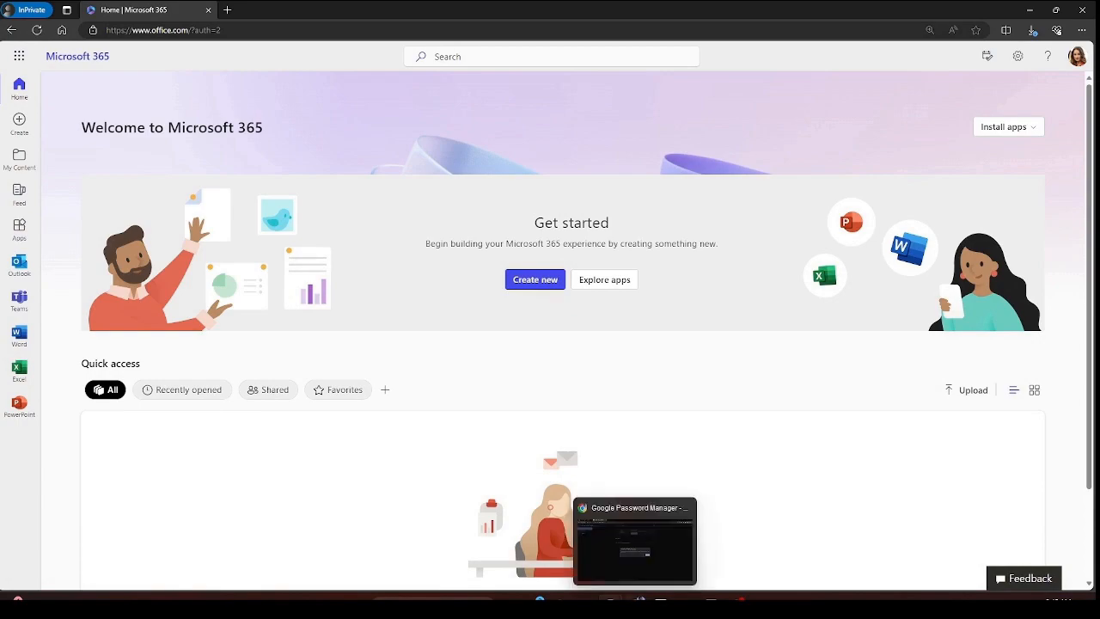
pyautogui.click(547, 550)
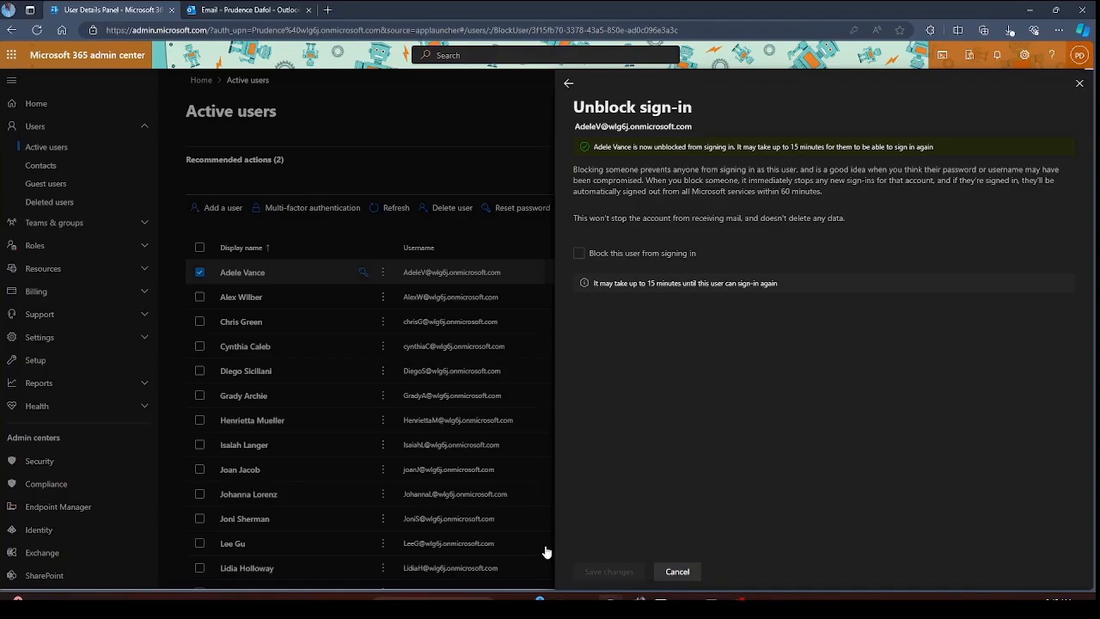
# Go back to the user's details and open Manage username and email to view the primary address and alias
pyautogui.click(568, 84)
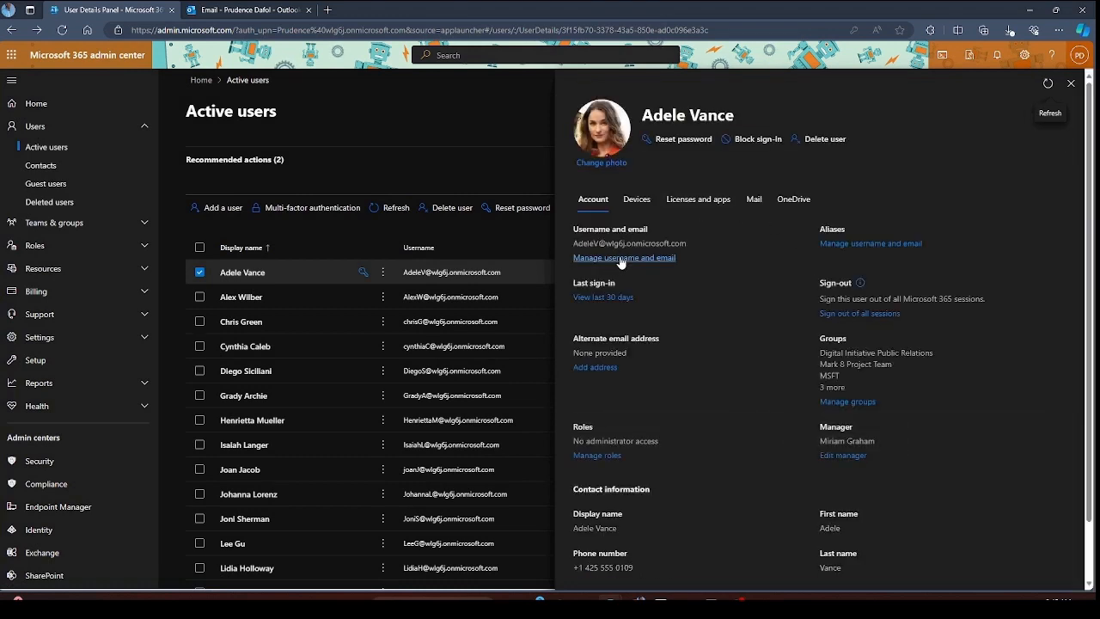
pyautogui.moveTo(573, 243); pyautogui.dragTo(602, 247)
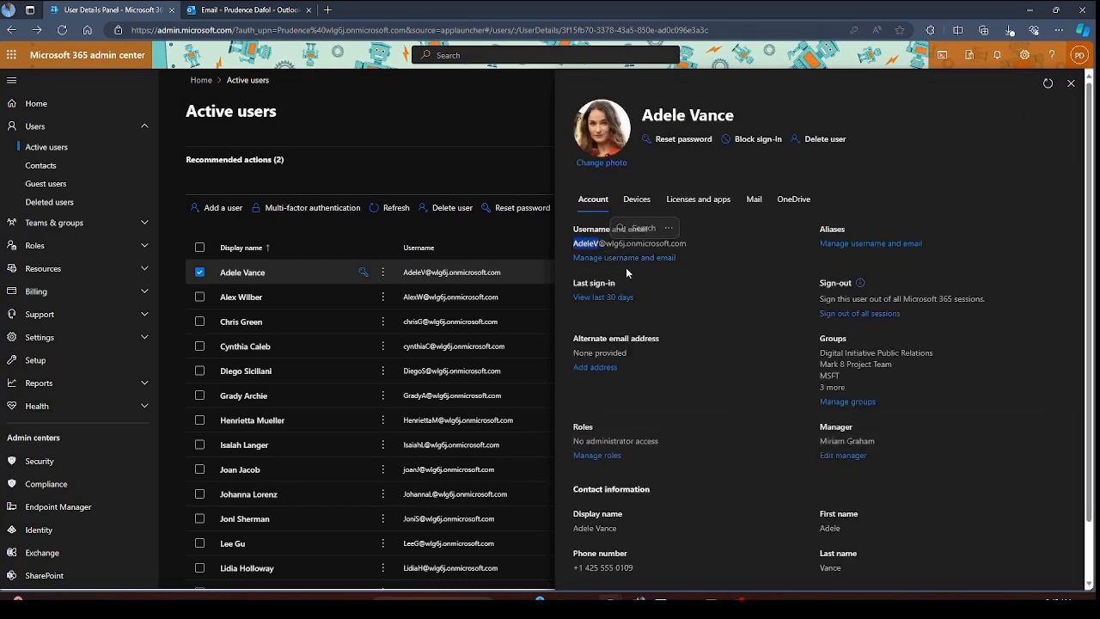
pyautogui.click(624, 271)
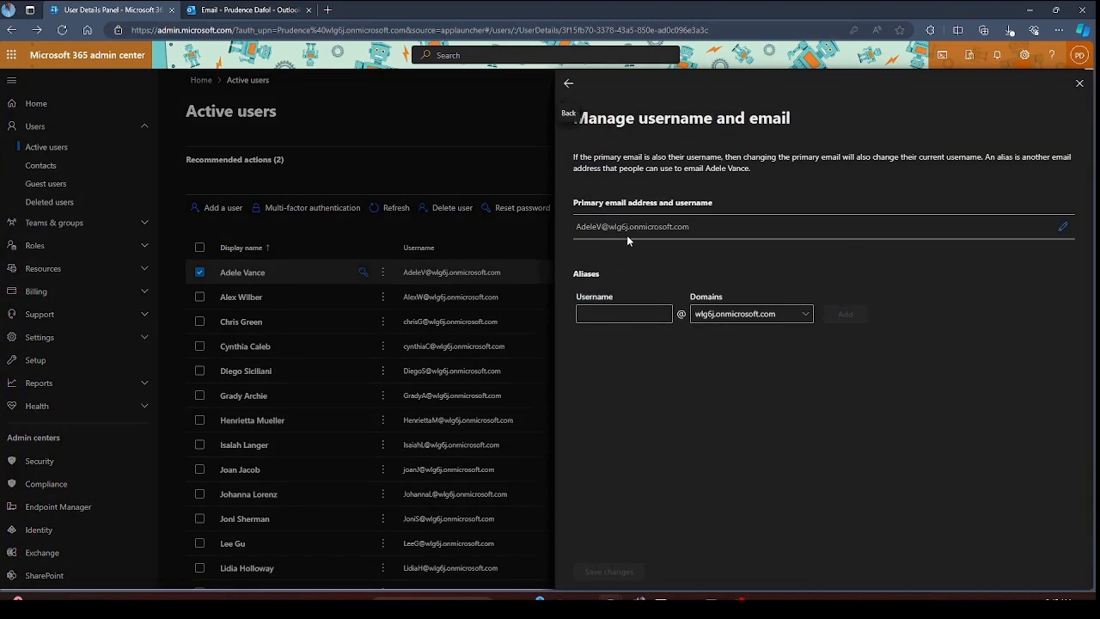
pyautogui.click(628, 318)
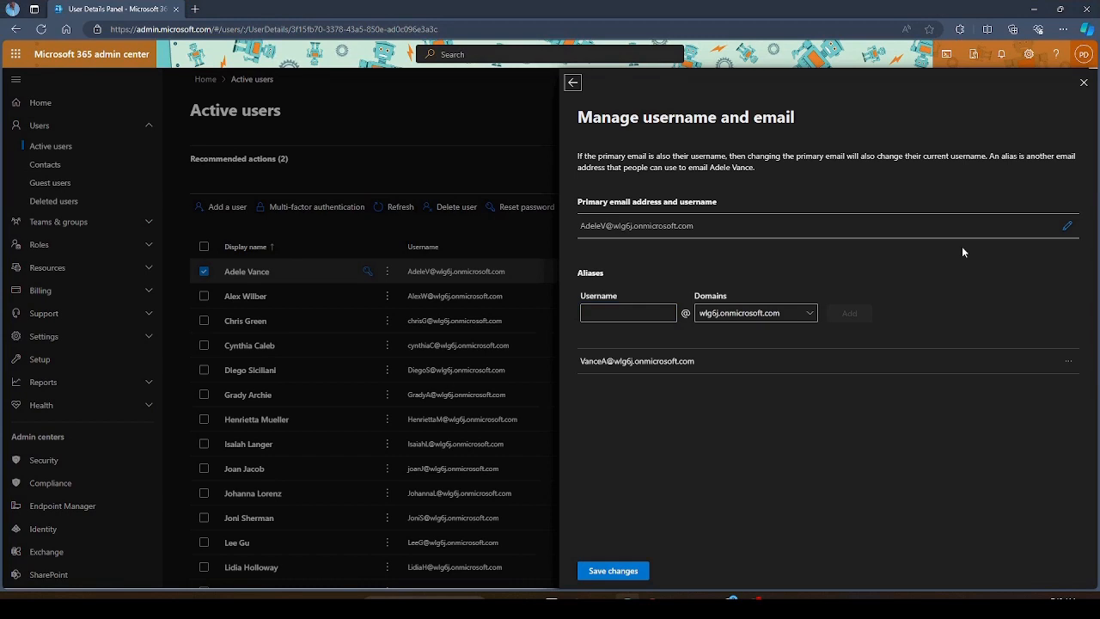
pyautogui.click(600, 235)
pyautogui.moveTo(614, 362); pyautogui.dragTo(679, 362)
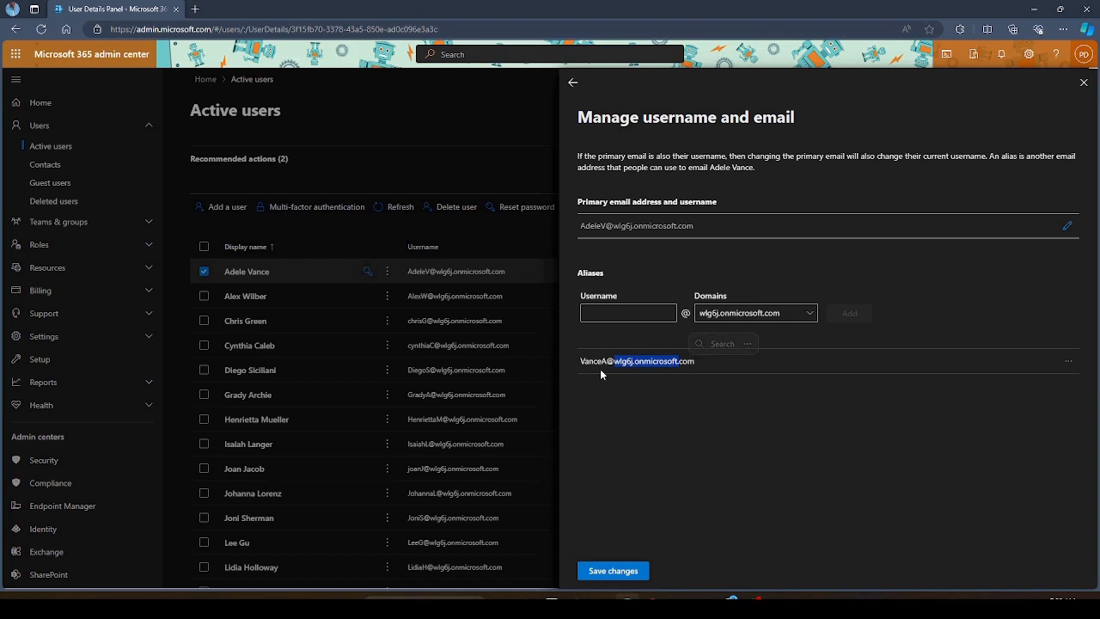
pyautogui.click(623, 384)
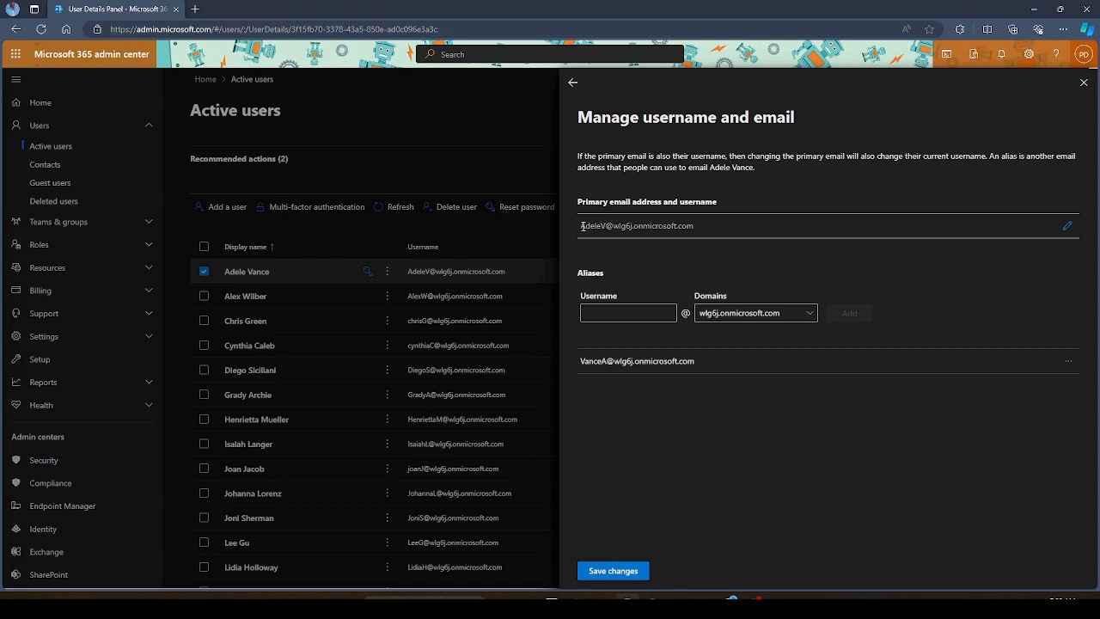
pyautogui.moveTo(580, 226); pyautogui.dragTo(609, 225)
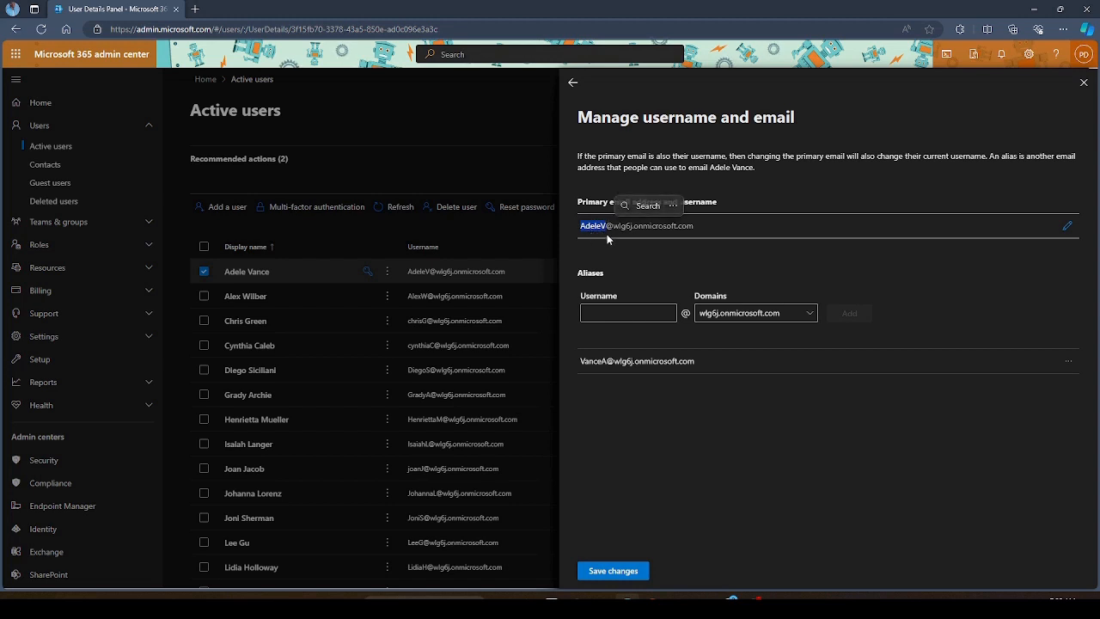
pyautogui.click(606, 226)
pyautogui.moveTo(604, 227); pyautogui.dragTo(610, 226)
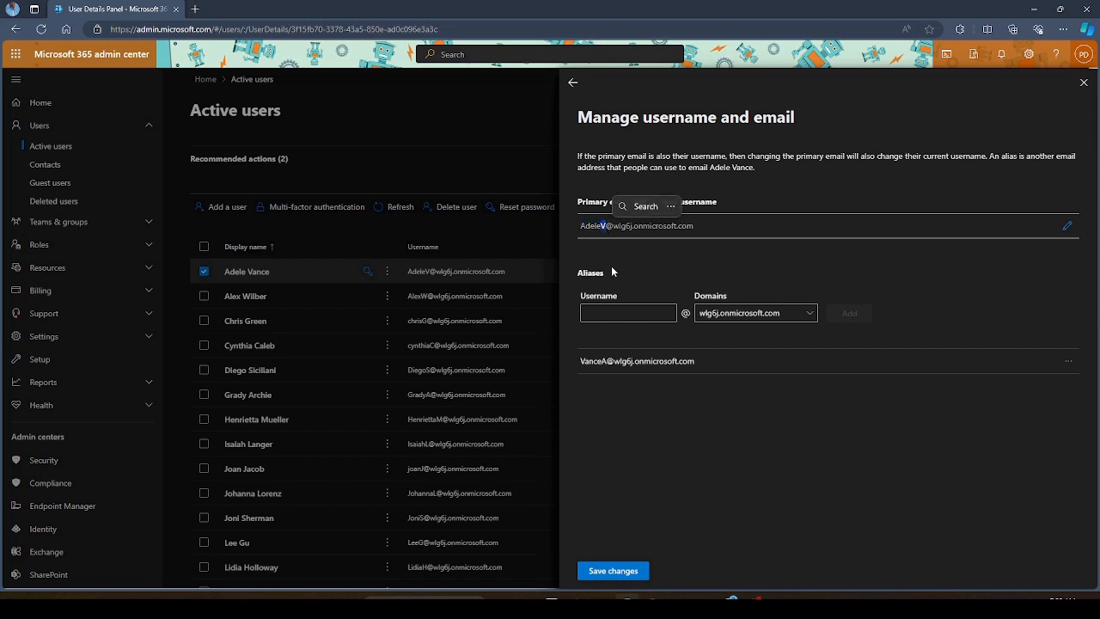
pyautogui.click(649, 249)
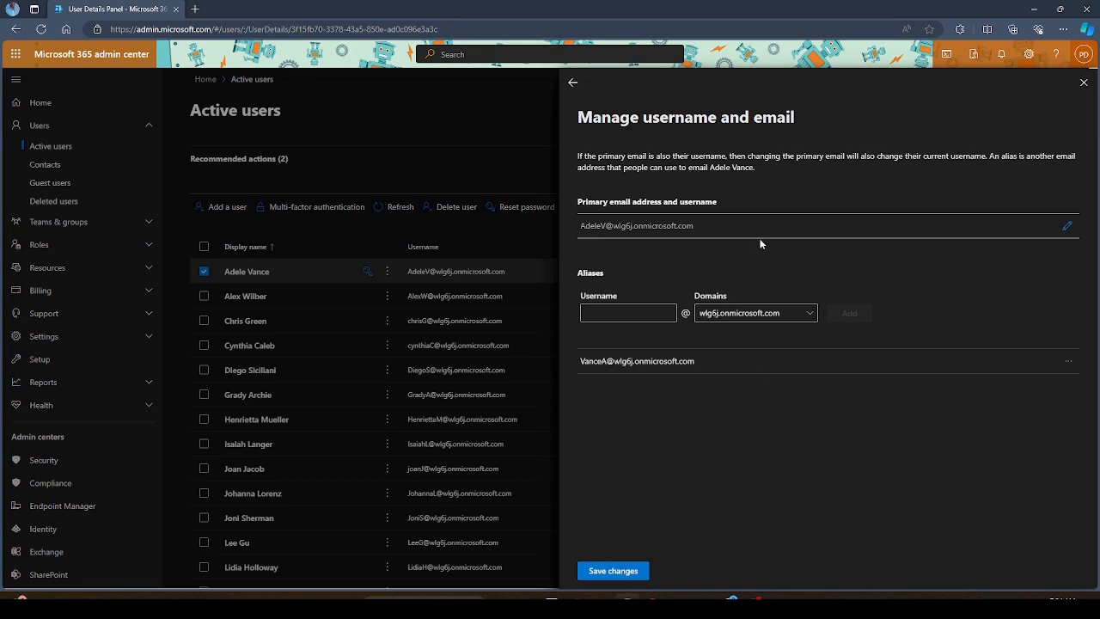
pyautogui.moveTo(582, 226); pyautogui.dragTo(608, 226)
pyautogui.moveTo(581, 361); pyautogui.dragTo(605, 361)
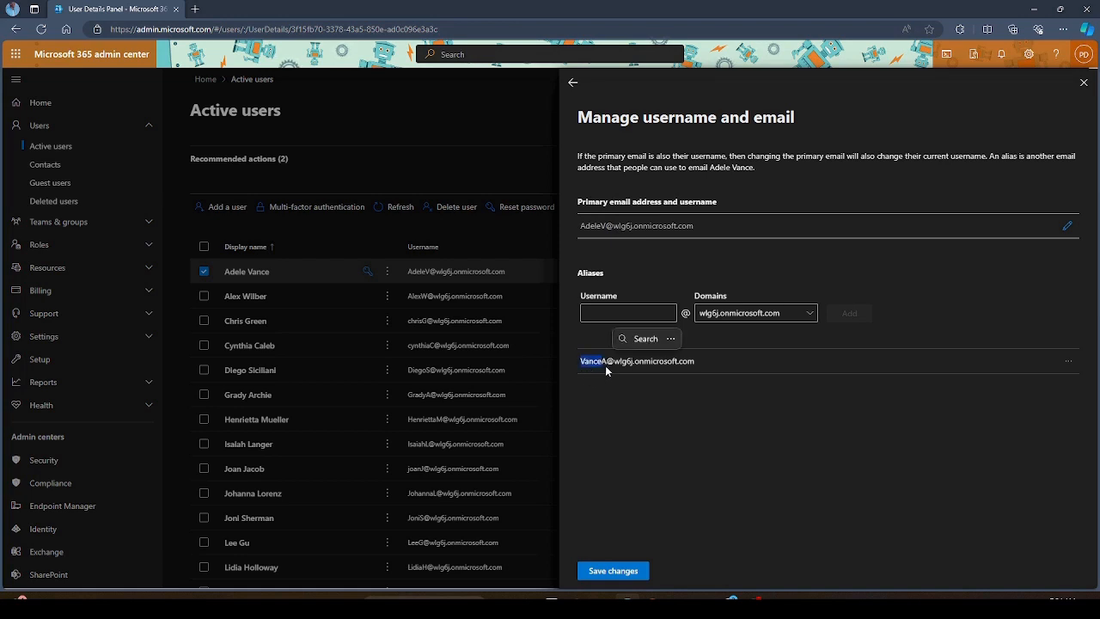
pyautogui.click(641, 402)
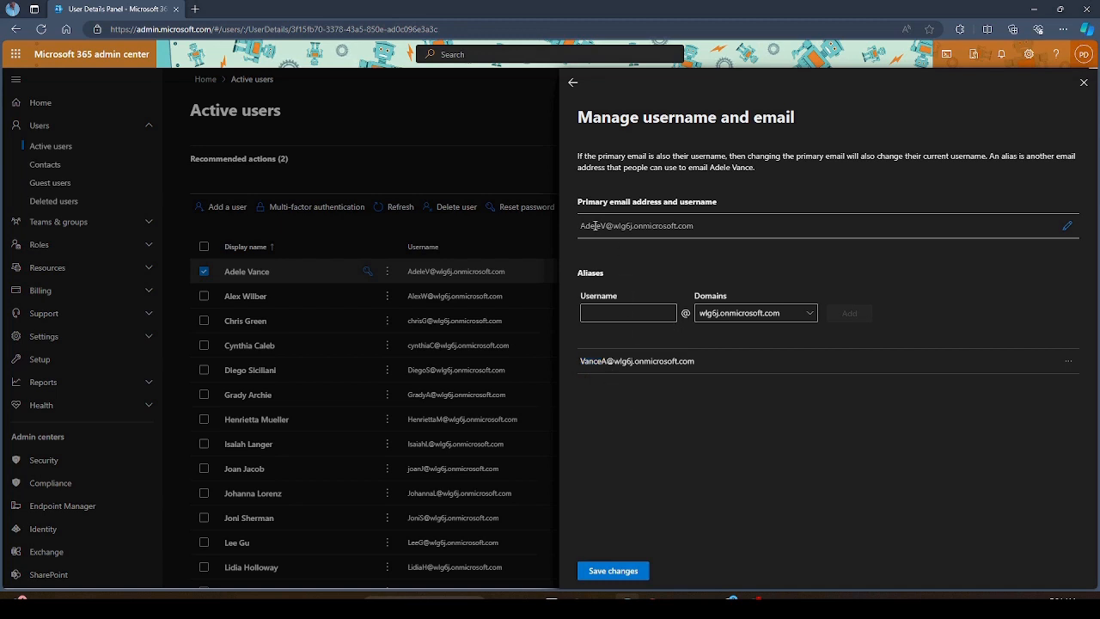
pyautogui.moveTo(580, 226); pyautogui.dragTo(605, 224)
pyautogui.click(600, 240)
pyautogui.moveTo(581, 227); pyautogui.dragTo(606, 227)
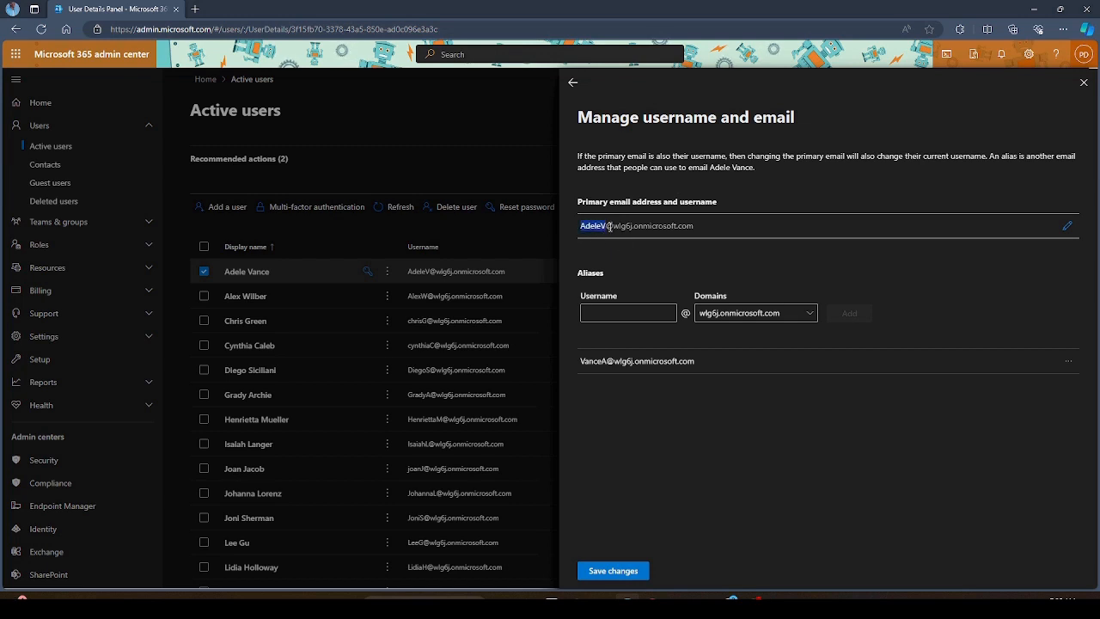
# Extend the primary email username to the user's full name and confirm it with Done
pyautogui.click(878, 259)
pyautogui.click(1068, 228)
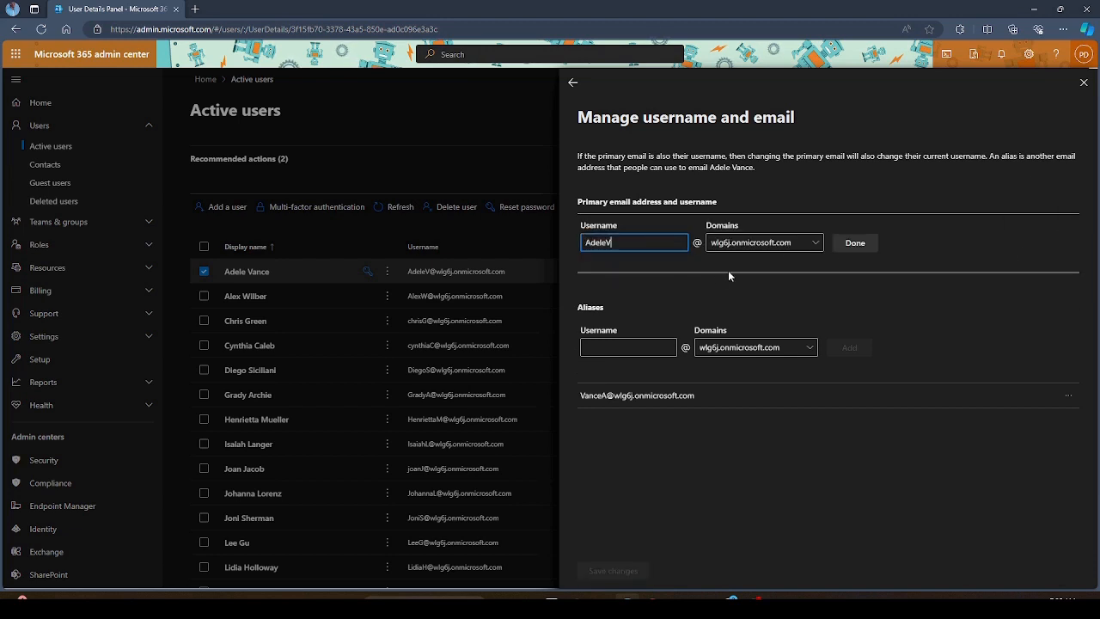
pyautogui.write('ance')
pyautogui.click(641, 244)
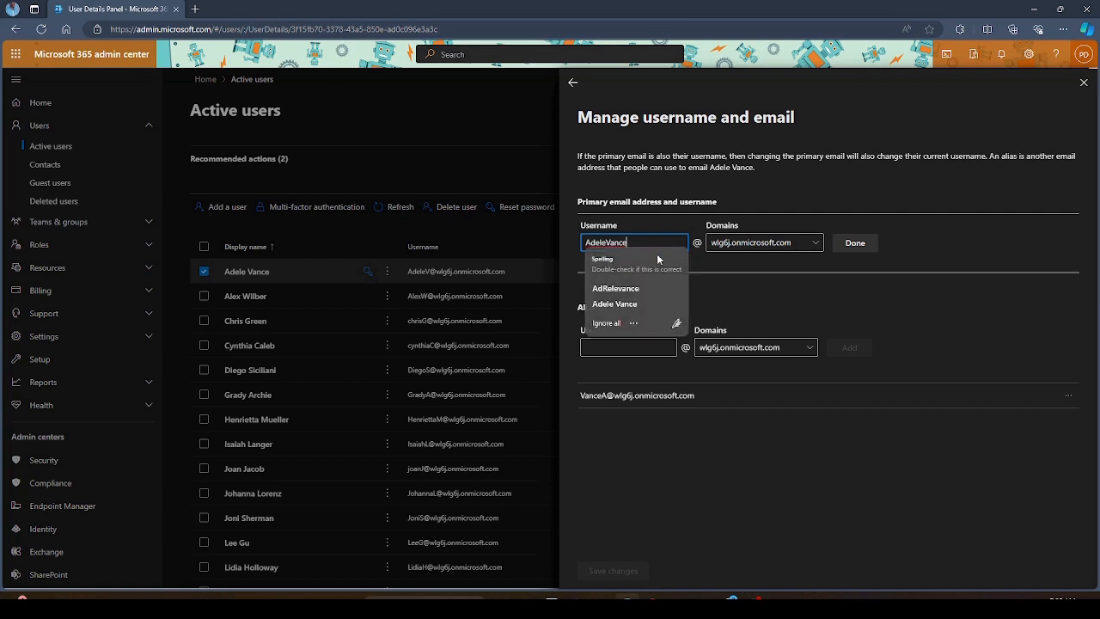
pyautogui.click(640, 255)
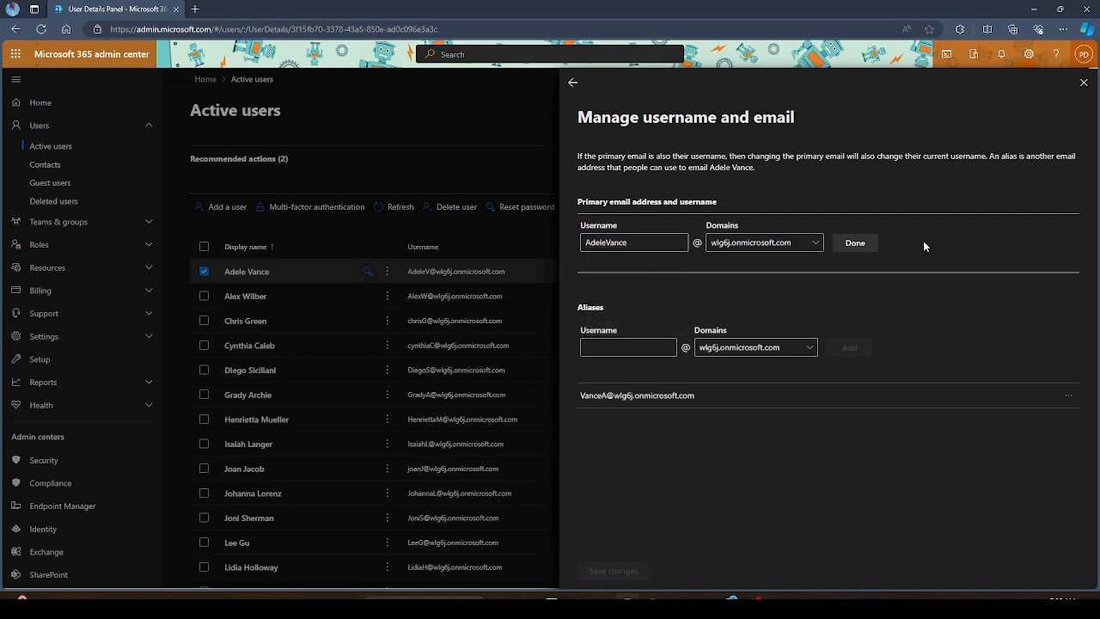
pyautogui.click(856, 244)
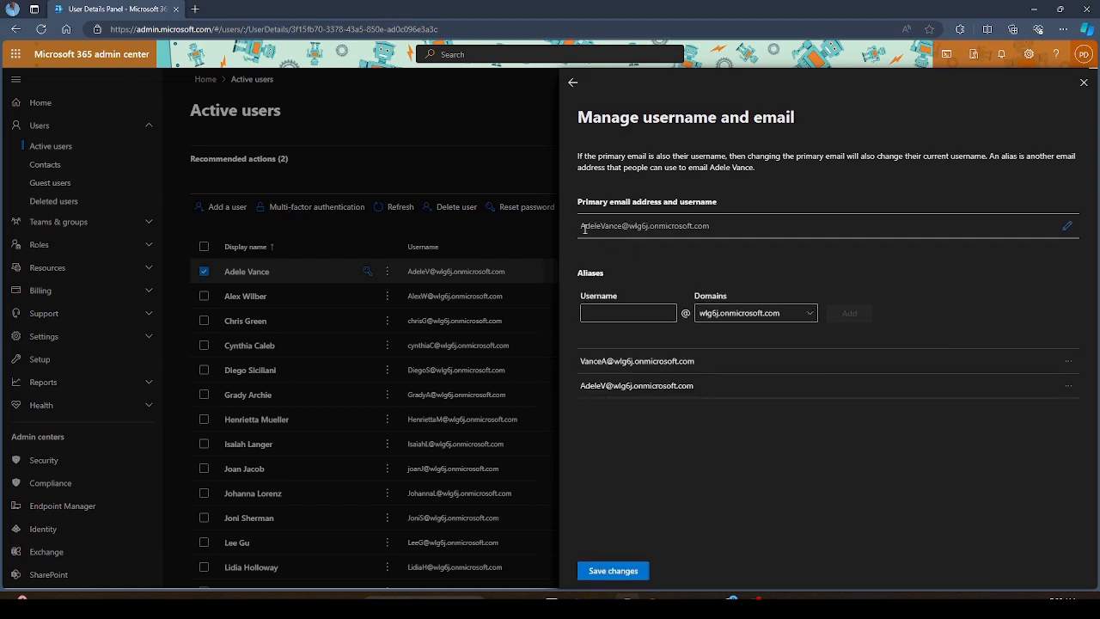
pyautogui.moveTo(586, 229); pyautogui.dragTo(625, 226)
pyautogui.click(642, 252)
pyautogui.click(1068, 386)
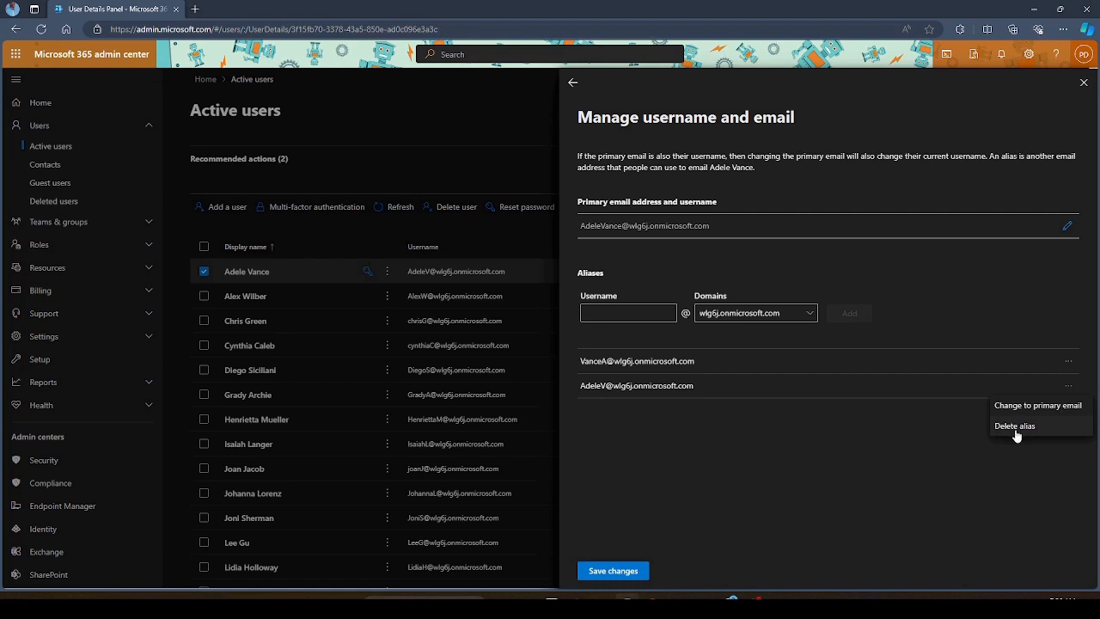
pyautogui.click(854, 415)
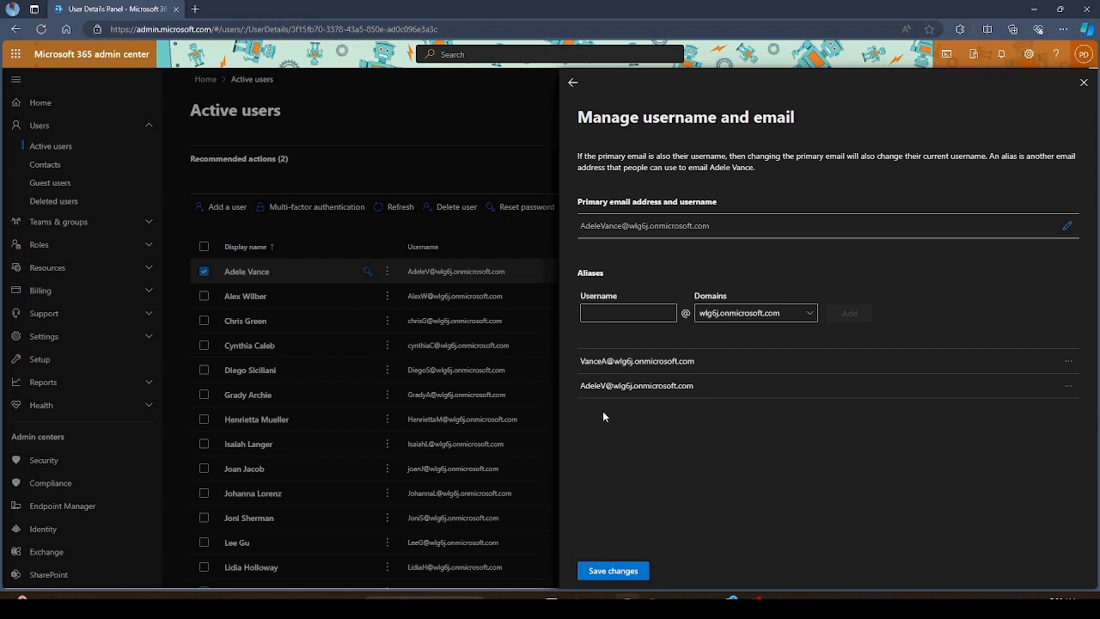
pyautogui.moveTo(581, 386); pyautogui.dragTo(607, 387)
pyautogui.moveTo(580, 227); pyautogui.dragTo(622, 227)
pyautogui.click(763, 451)
pyautogui.moveTo(582, 386); pyautogui.dragTo(607, 386)
pyautogui.moveTo(581, 227); pyautogui.dragTo(622, 226)
pyautogui.click(794, 464)
pyautogui.click(621, 312)
# Add two two-letter aliases built from the user's initials on the onmicrosoft domain
pyautogui.click(627, 315)
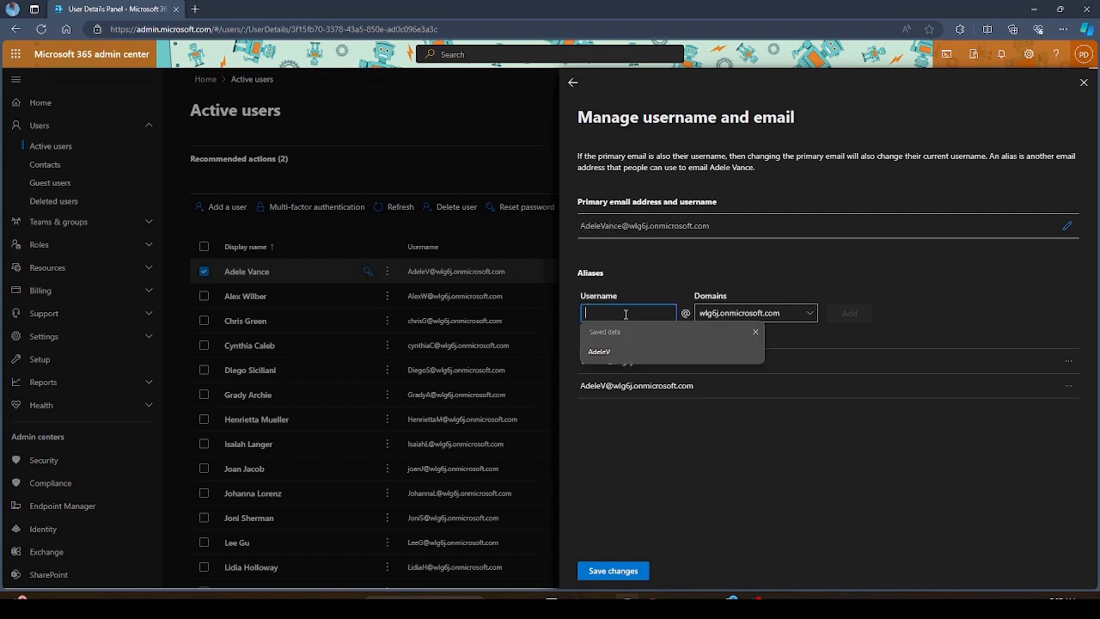
pyautogui.write('av')
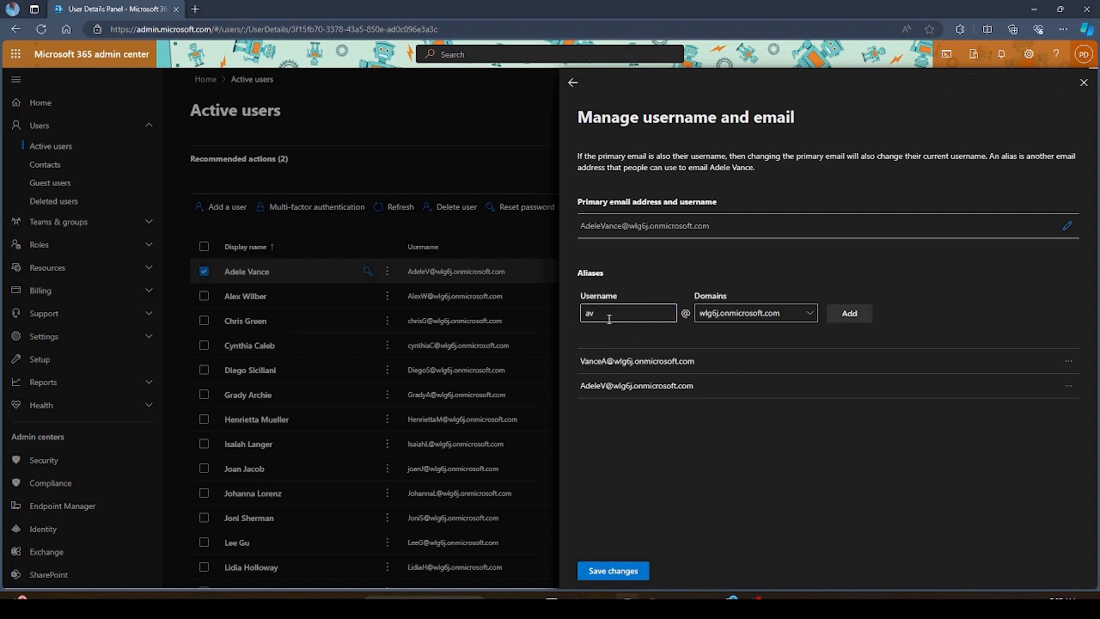
pyautogui.click(847, 314)
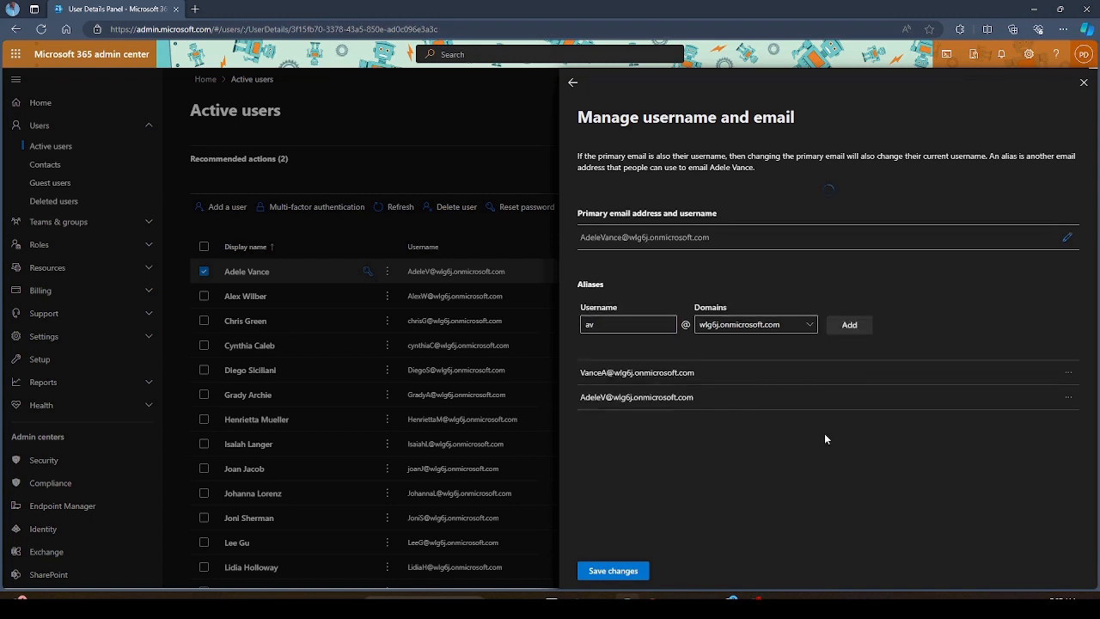
pyautogui.moveTo(579, 411); pyautogui.dragTo(679, 413)
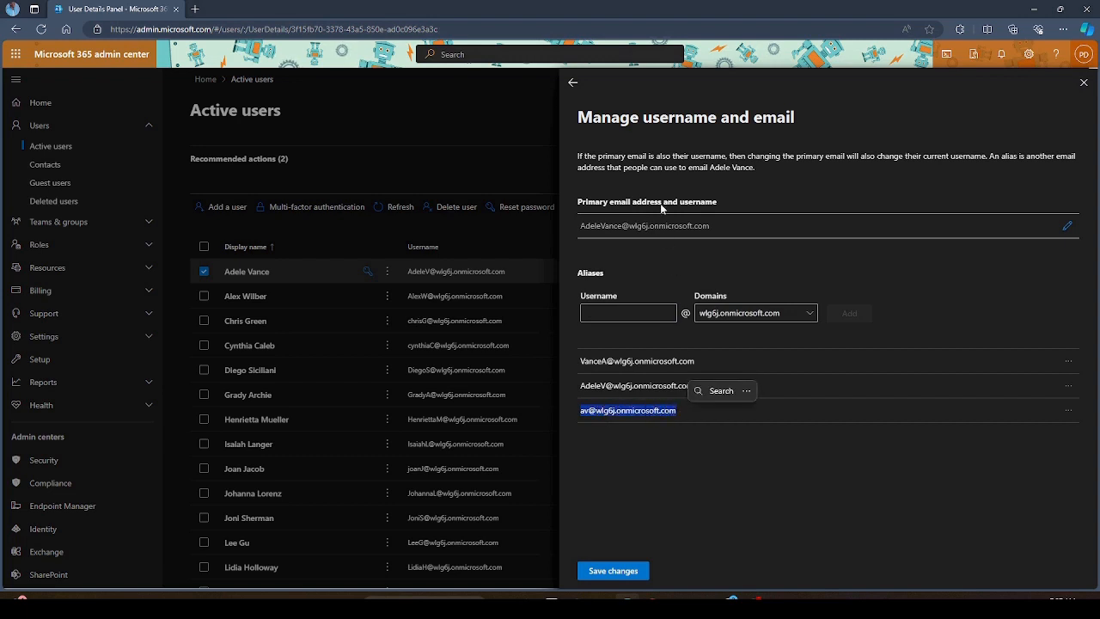
pyautogui.click(769, 492)
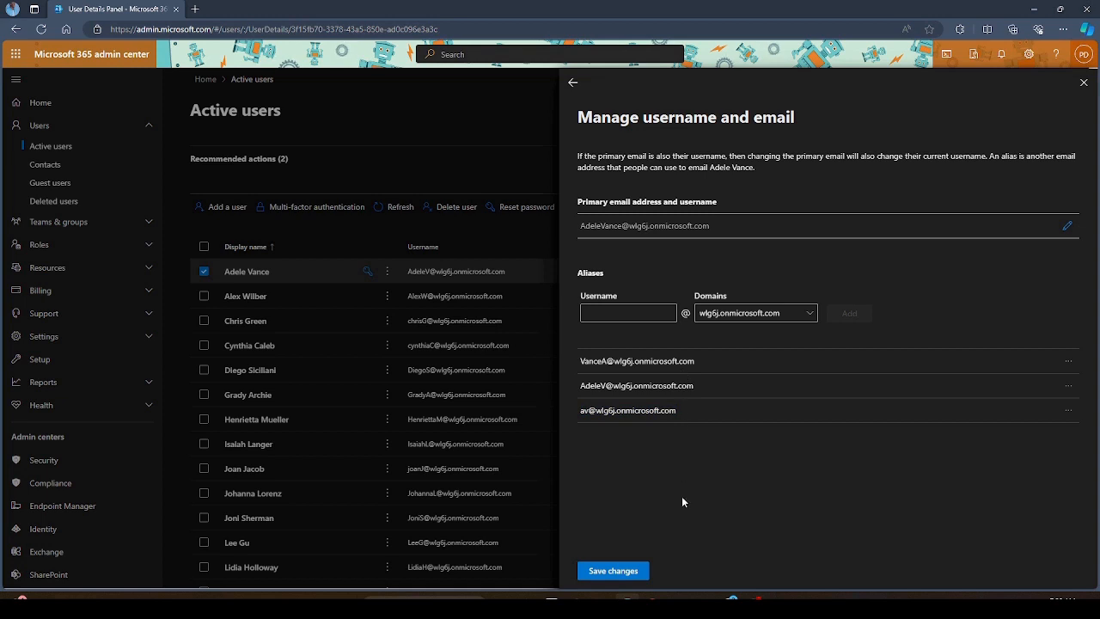
pyautogui.click(644, 314)
pyautogui.write('va')
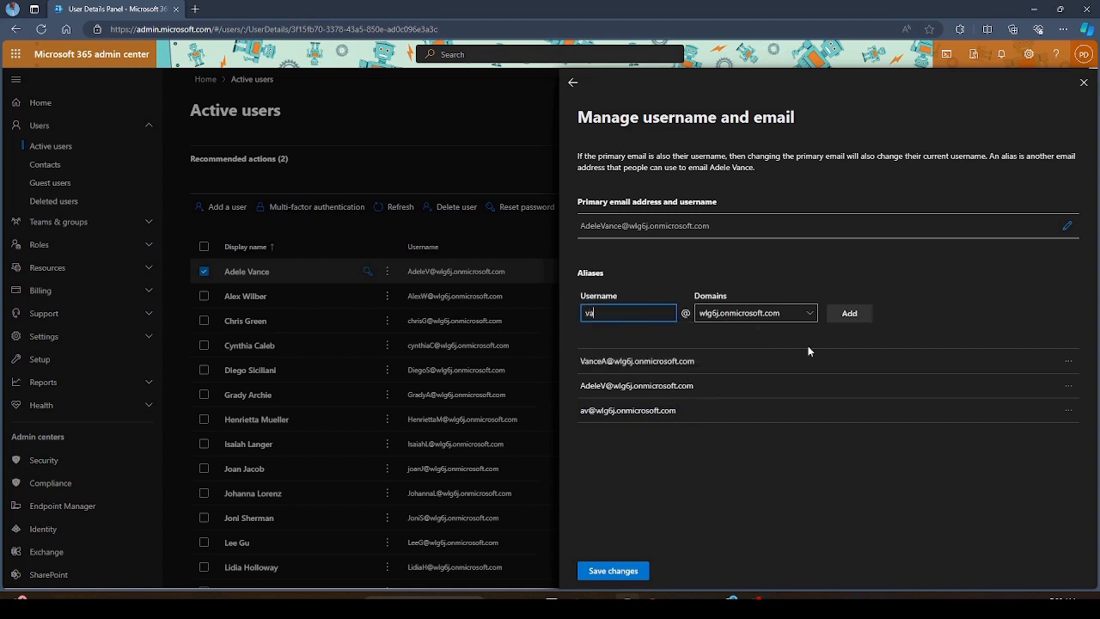
pyautogui.click(849, 313)
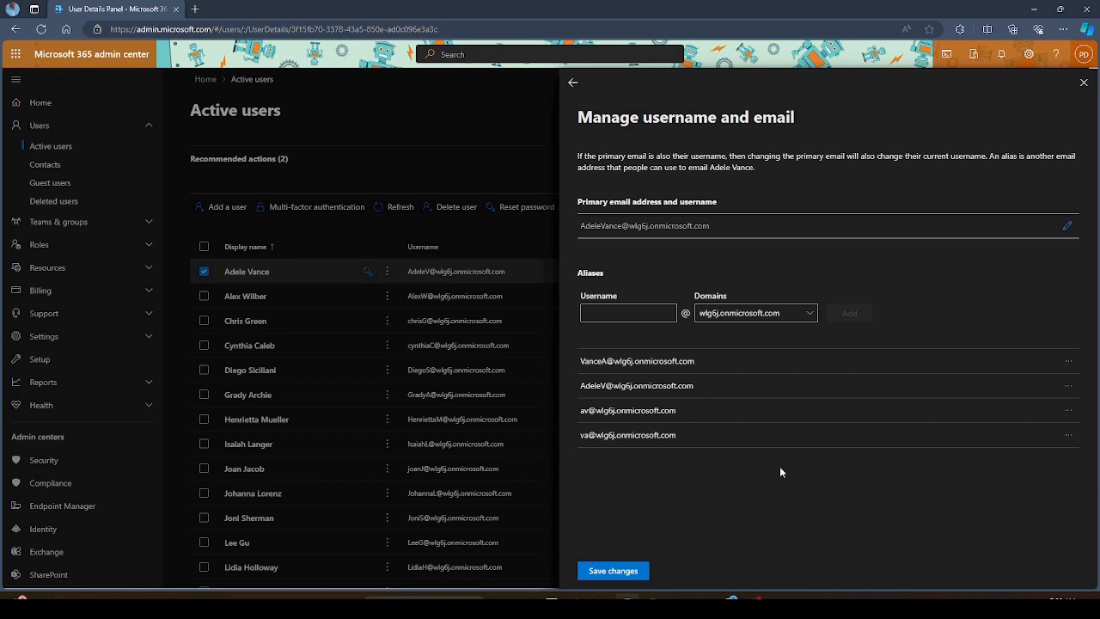
pyautogui.click(636, 314)
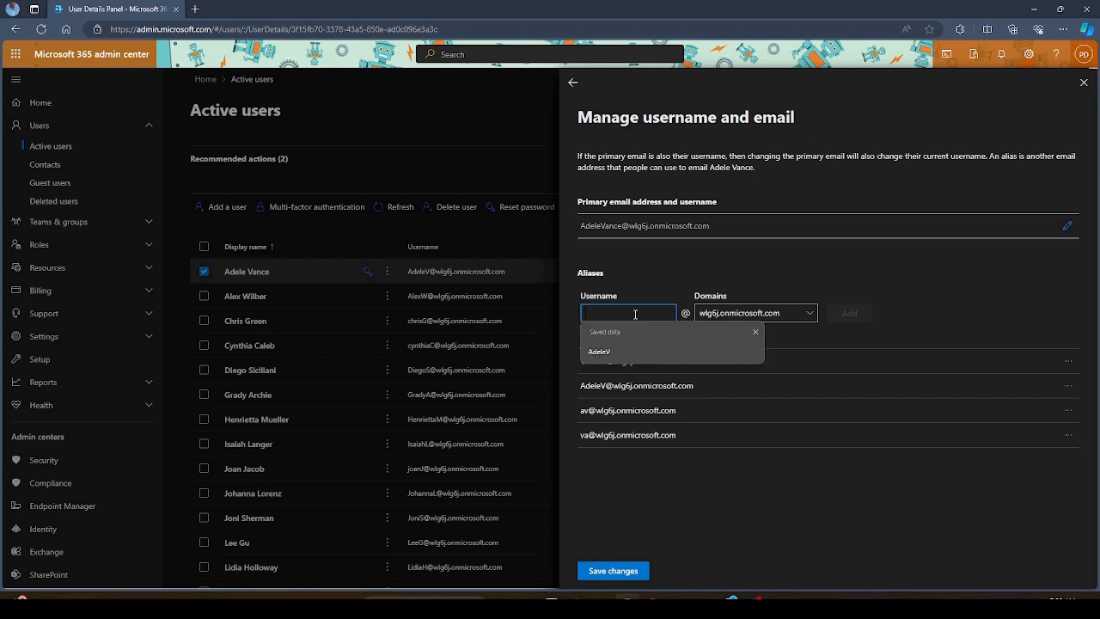
pyautogui.write('AdeleShop')
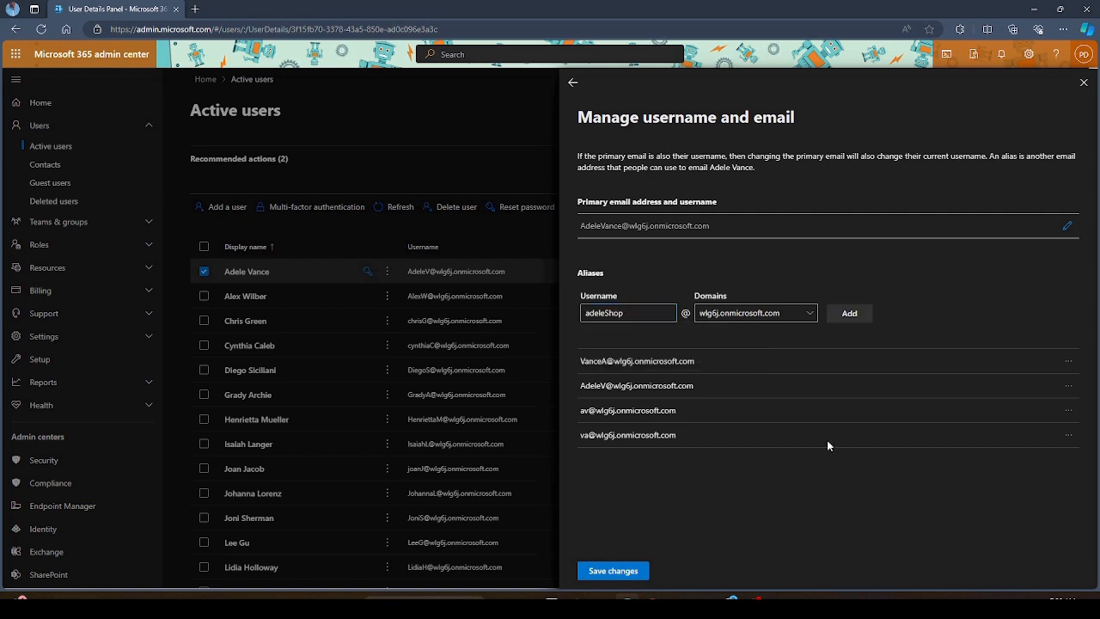
pyautogui.click(848, 314)
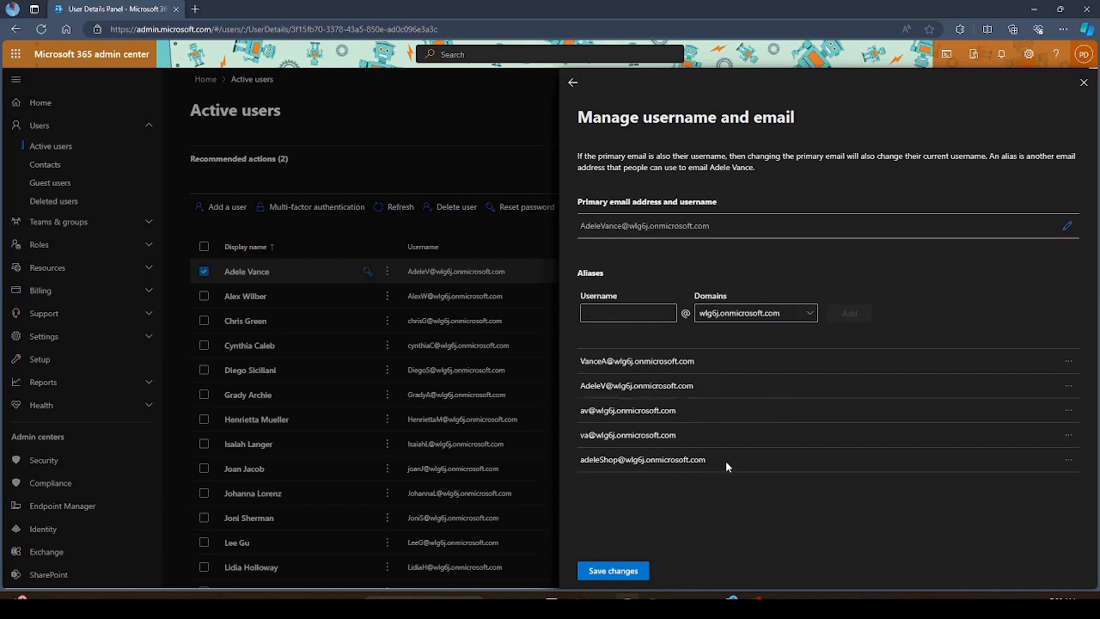
pyautogui.moveTo(722, 459); pyautogui.dragTo(569, 458)
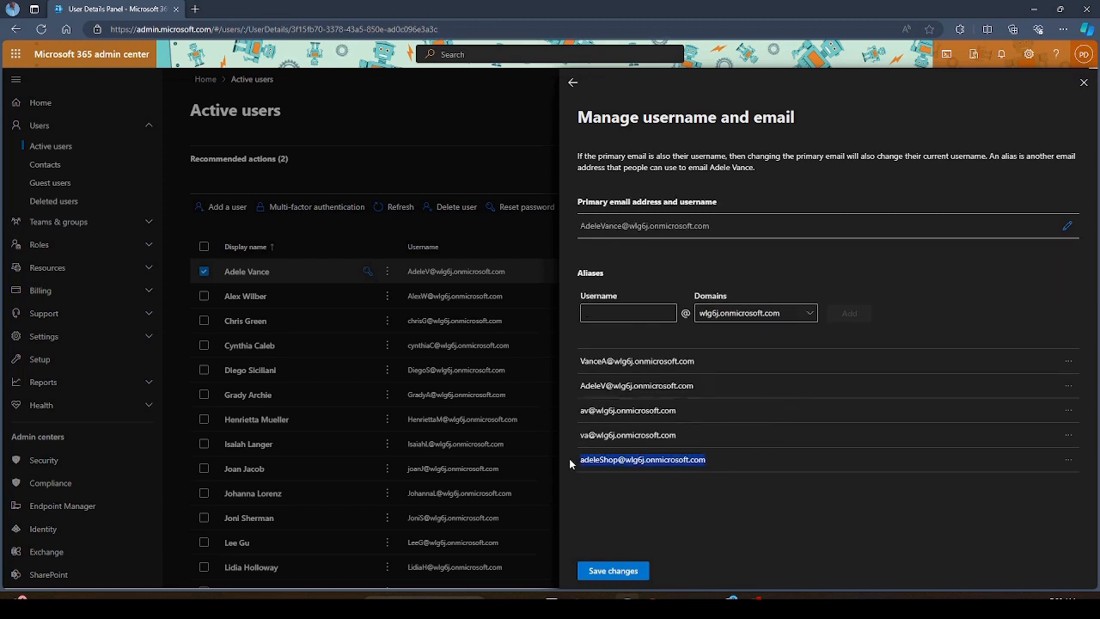
pyautogui.click(722, 499)
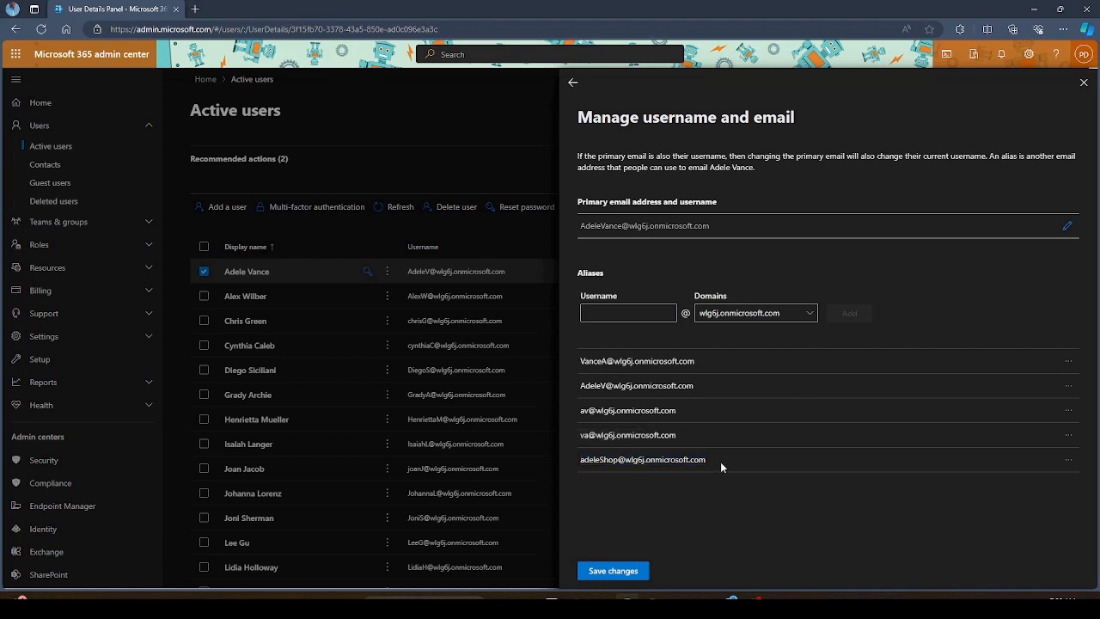
pyautogui.moveTo(721, 462); pyautogui.dragTo(574, 461)
pyautogui.click(734, 496)
pyautogui.click(1069, 460)
pyautogui.click(1033, 500)
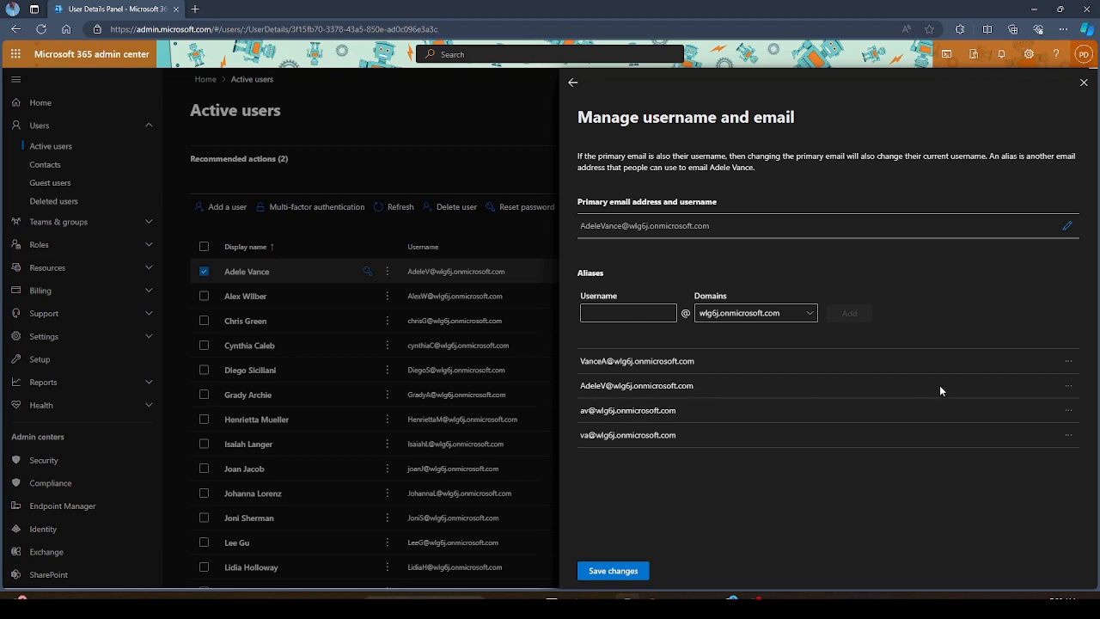
# Change the old short alias back to the primary email and save all alias changes
pyautogui.click(1068, 387)
pyautogui.click(1052, 405)
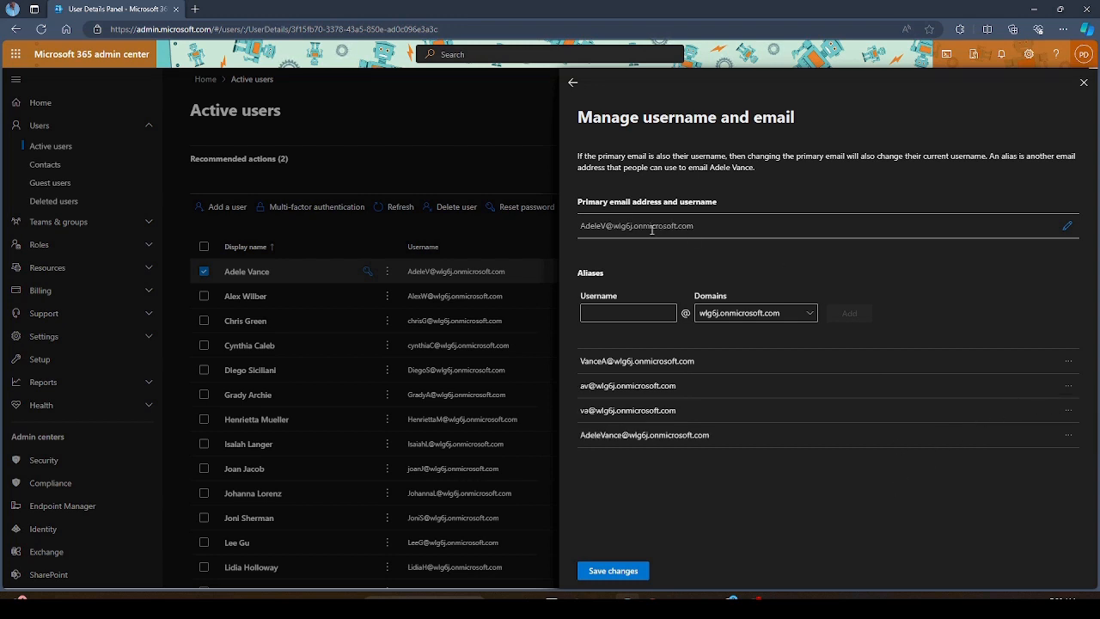
pyautogui.moveTo(580, 226); pyautogui.dragTo(605, 225)
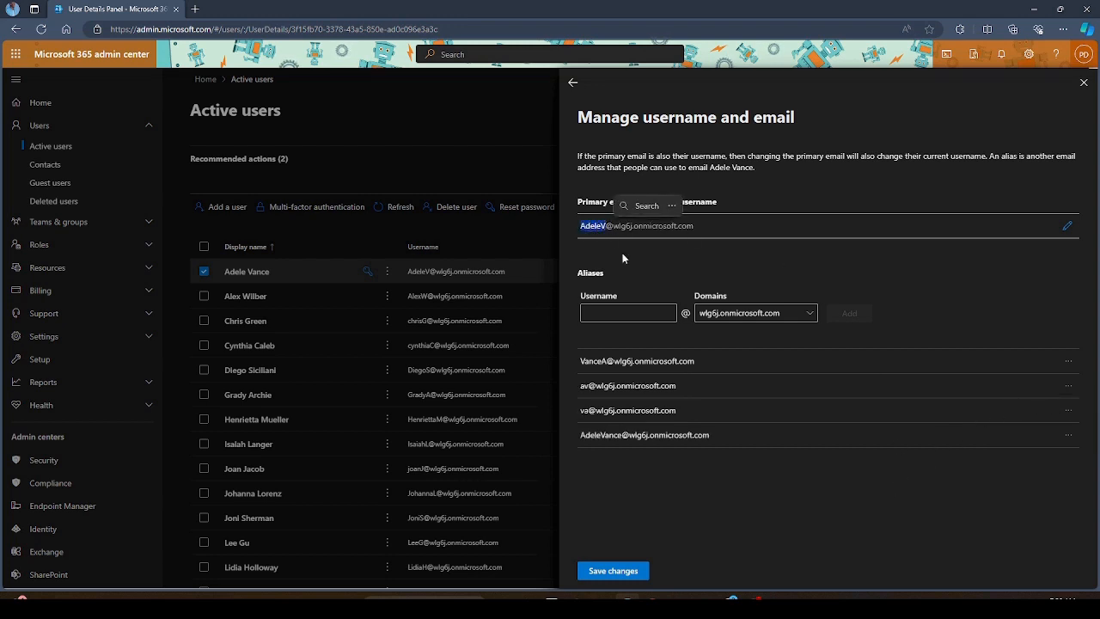
pyautogui.moveTo(580, 435); pyautogui.dragTo(624, 435)
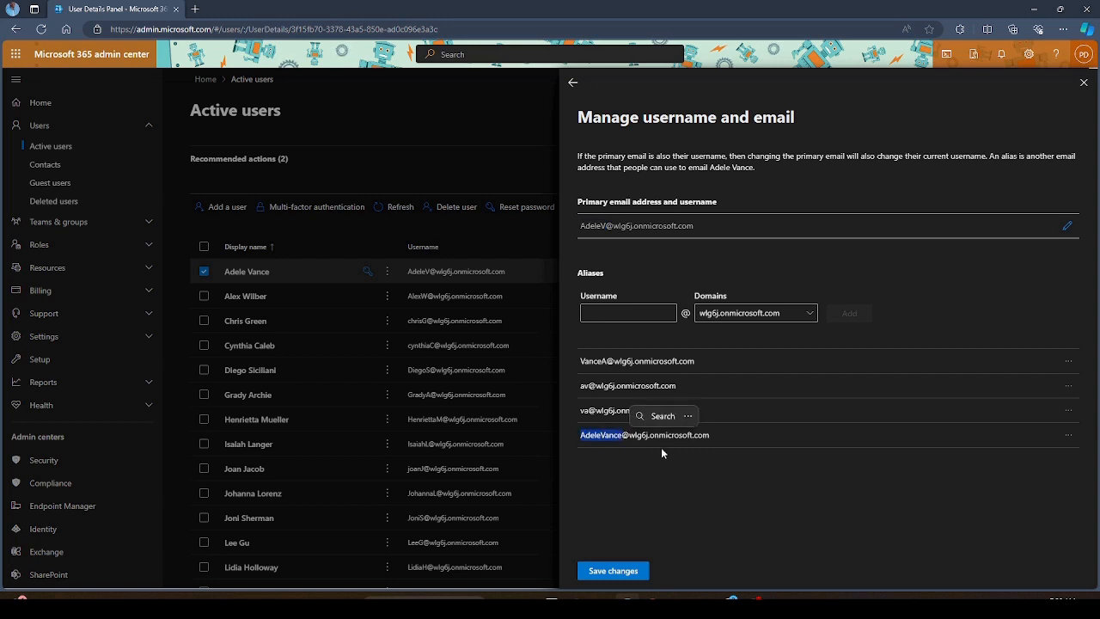
pyautogui.click(717, 497)
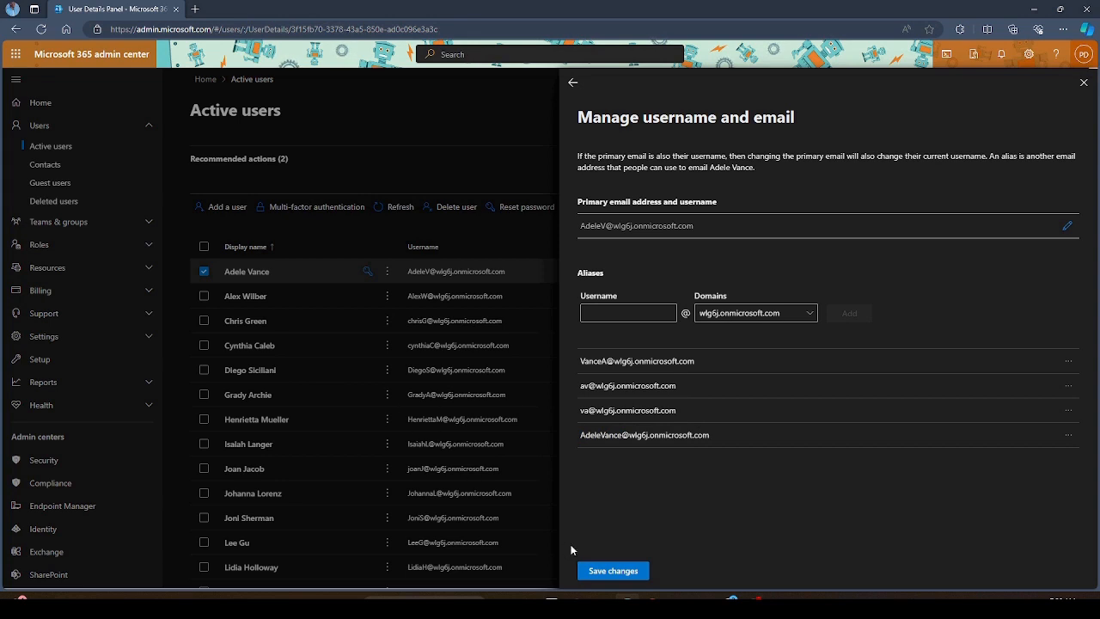
pyautogui.click(611, 572)
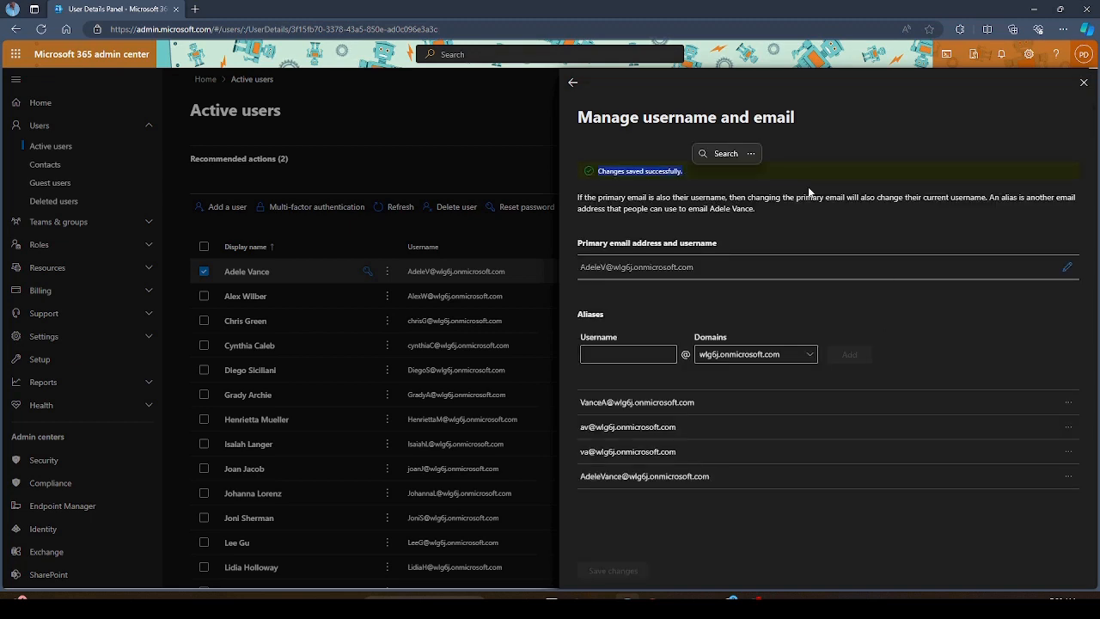
# Close the user panel, dismiss the feedback survey, and reopen the user to check the aliases
pyautogui.click(1084, 83)
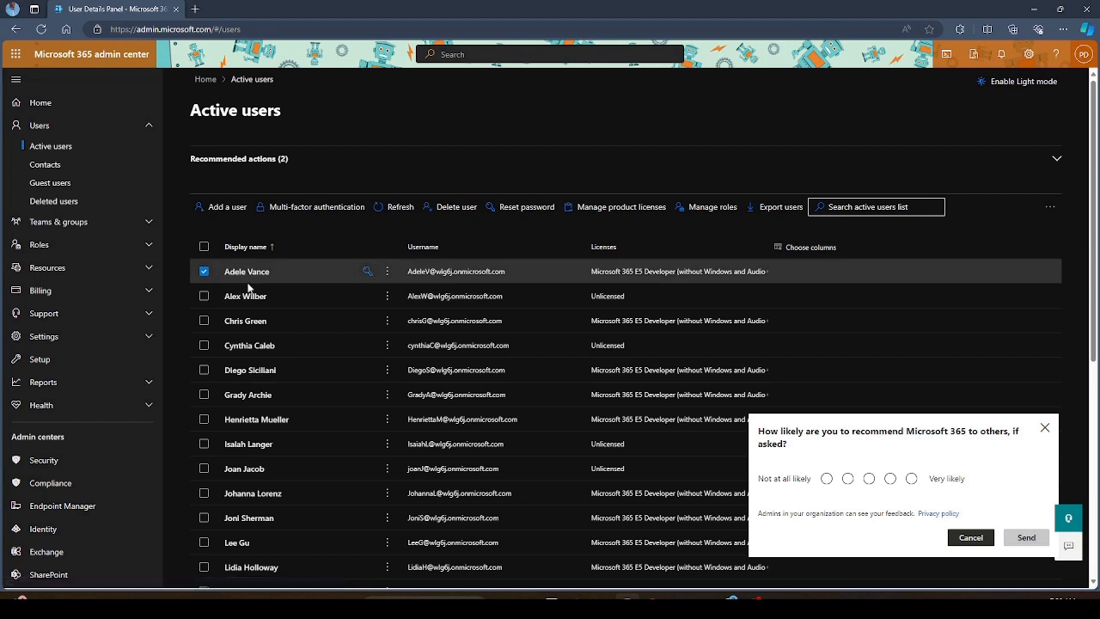
pyautogui.click(1044, 427)
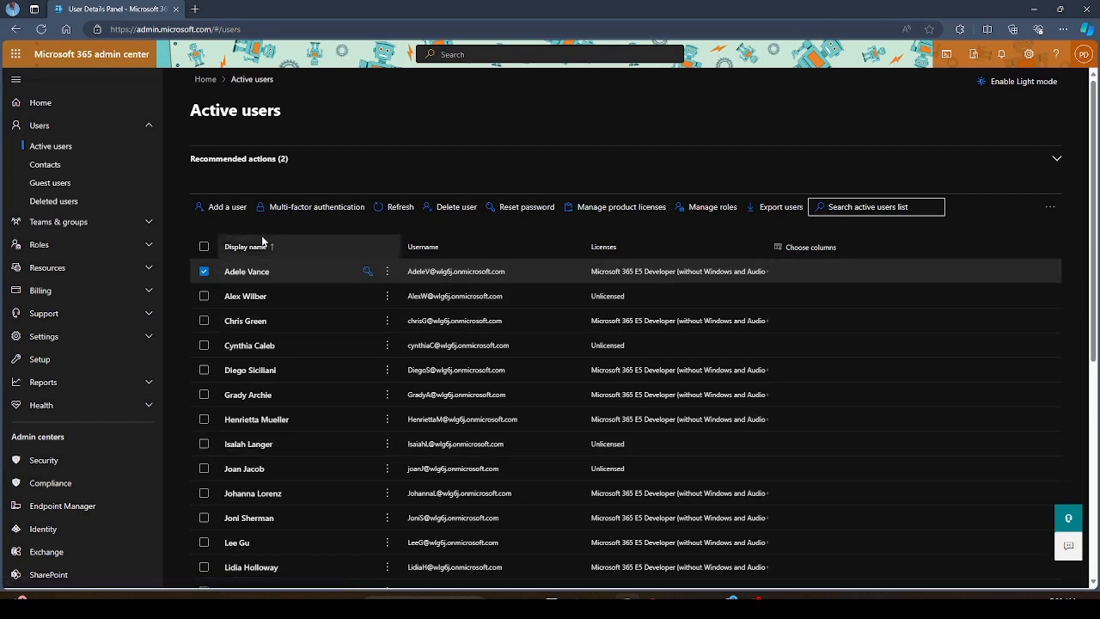
pyautogui.click(244, 271)
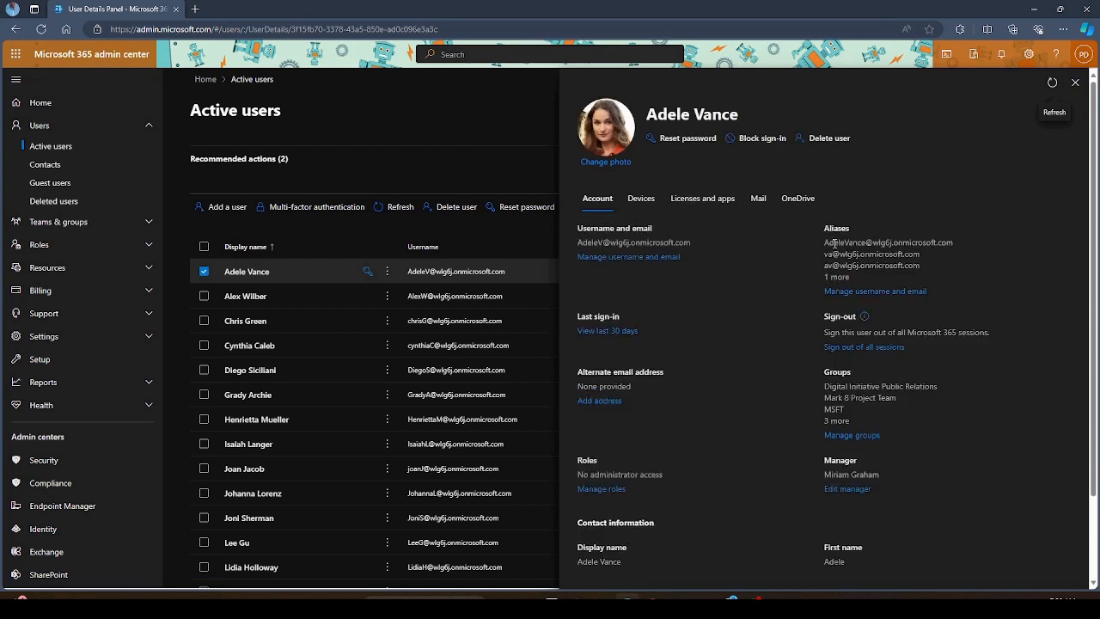
pyautogui.moveTo(825, 244); pyautogui.dragTo(870, 266)
pyautogui.click(834, 277)
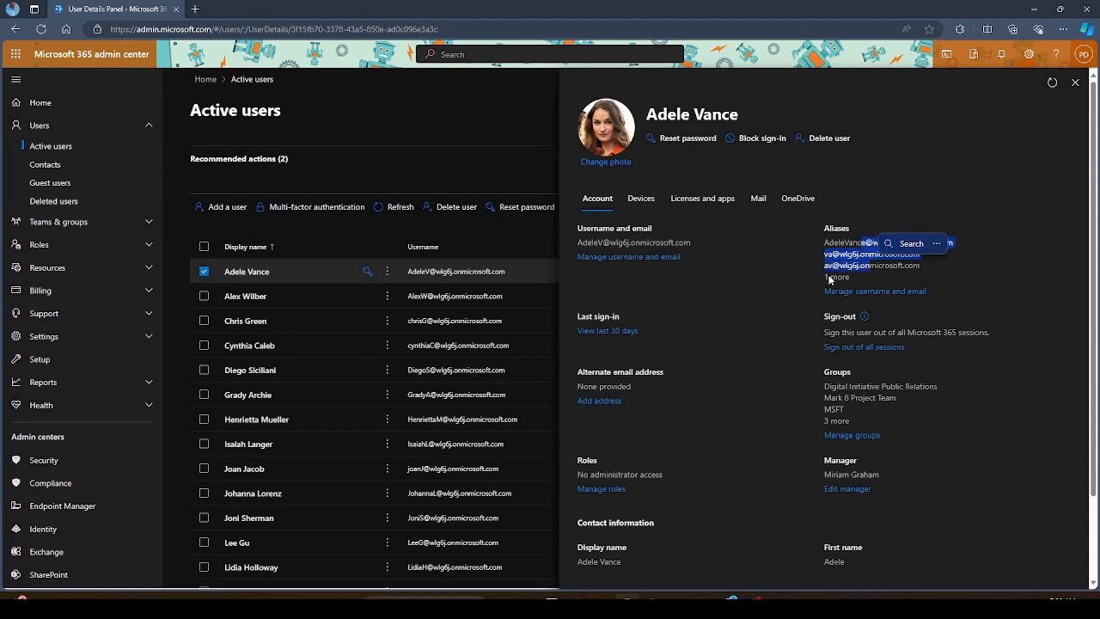
# Review the editable primary email in Manage username and email, then close without saving
pyautogui.click(872, 292)
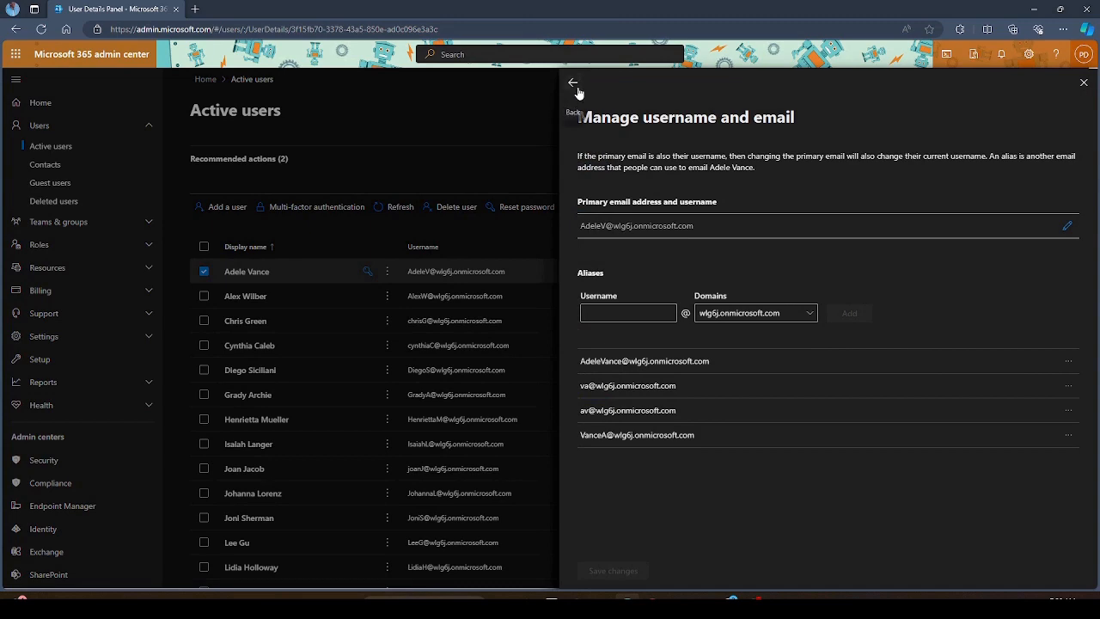
pyautogui.click(574, 82)
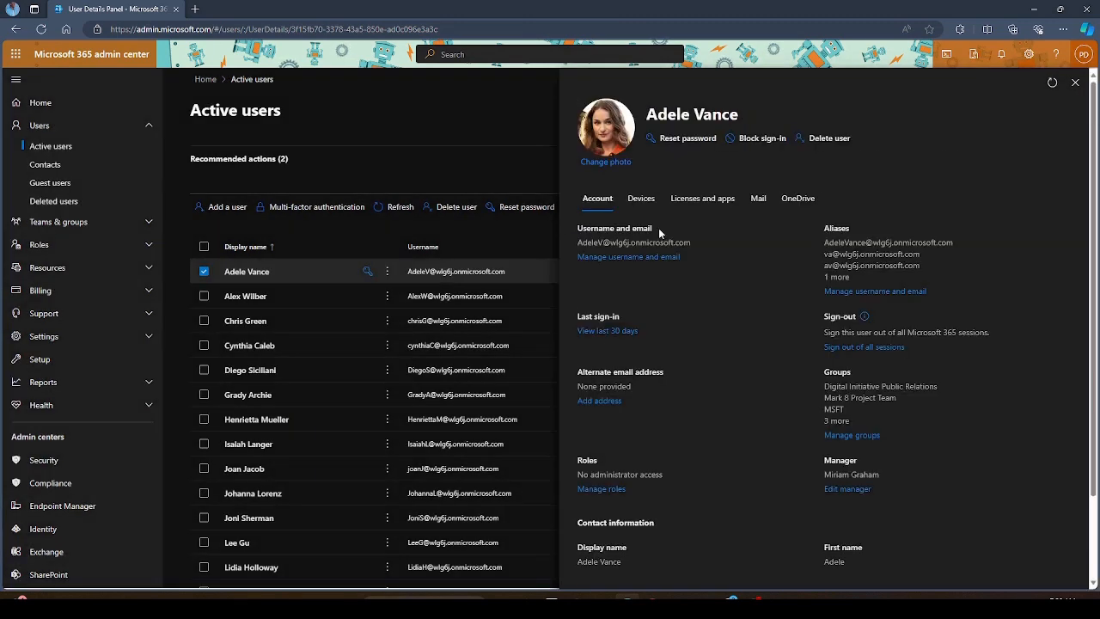
pyautogui.click(624, 257)
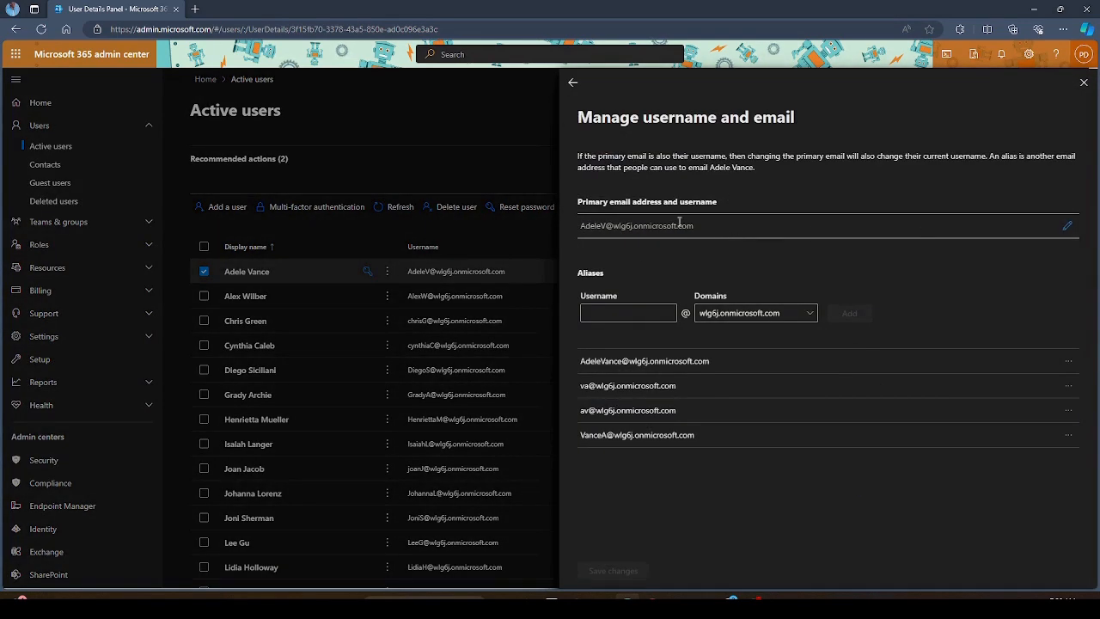
pyautogui.click(1067, 226)
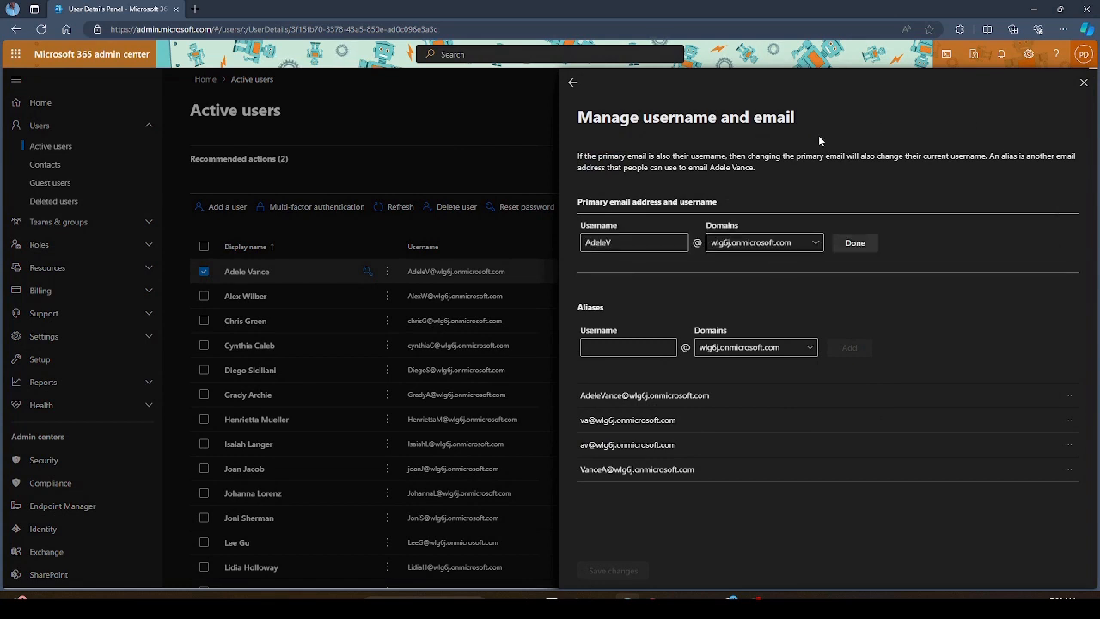
pyautogui.moveTo(625, 243); pyautogui.dragTo(588, 243)
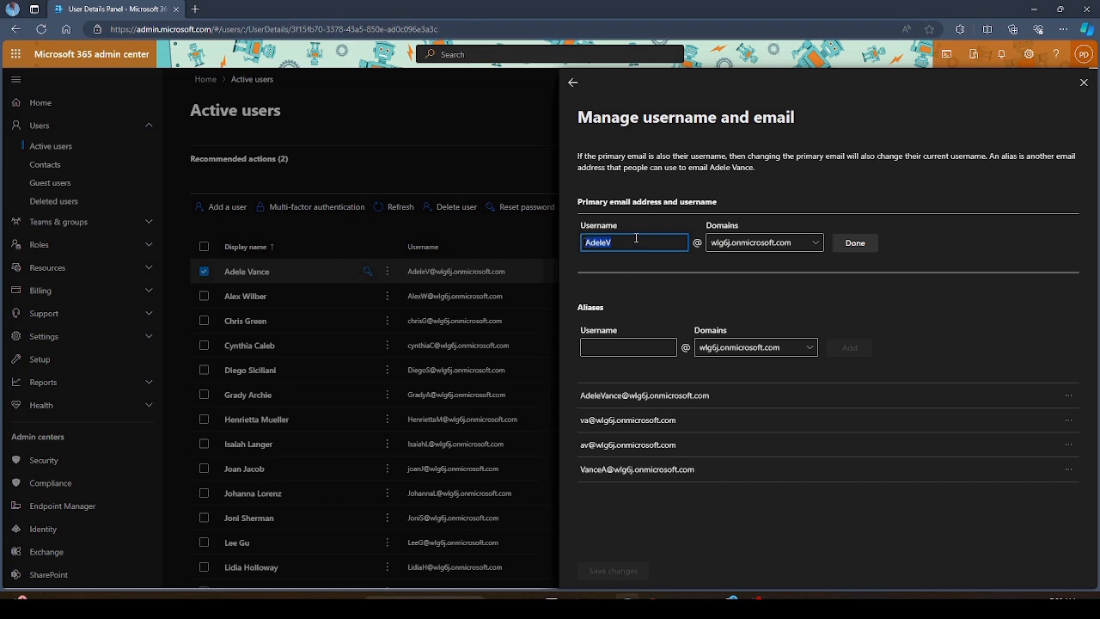
pyautogui.click(1084, 82)
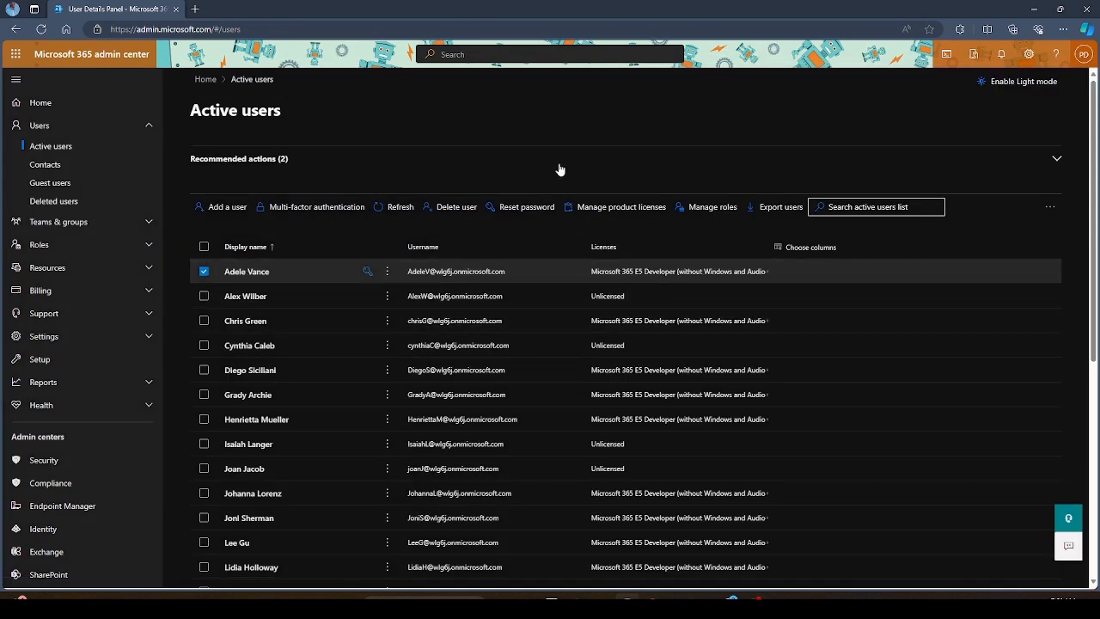
# Reopen the user and review their sign-ins from the last 30 days
pyautogui.click(246, 273)
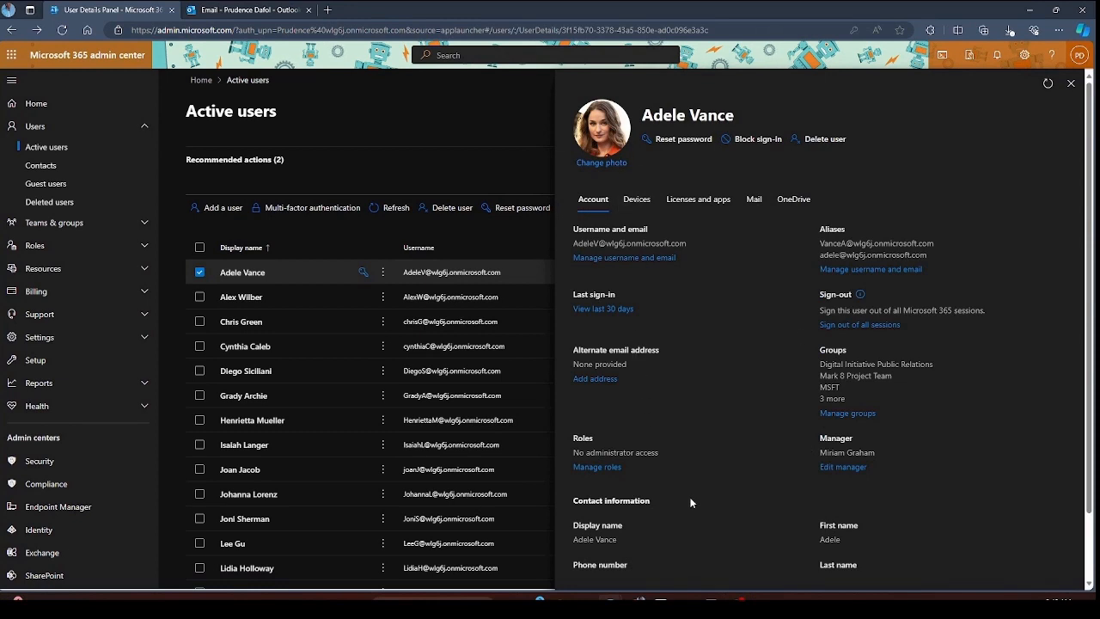
pyautogui.click(604, 311)
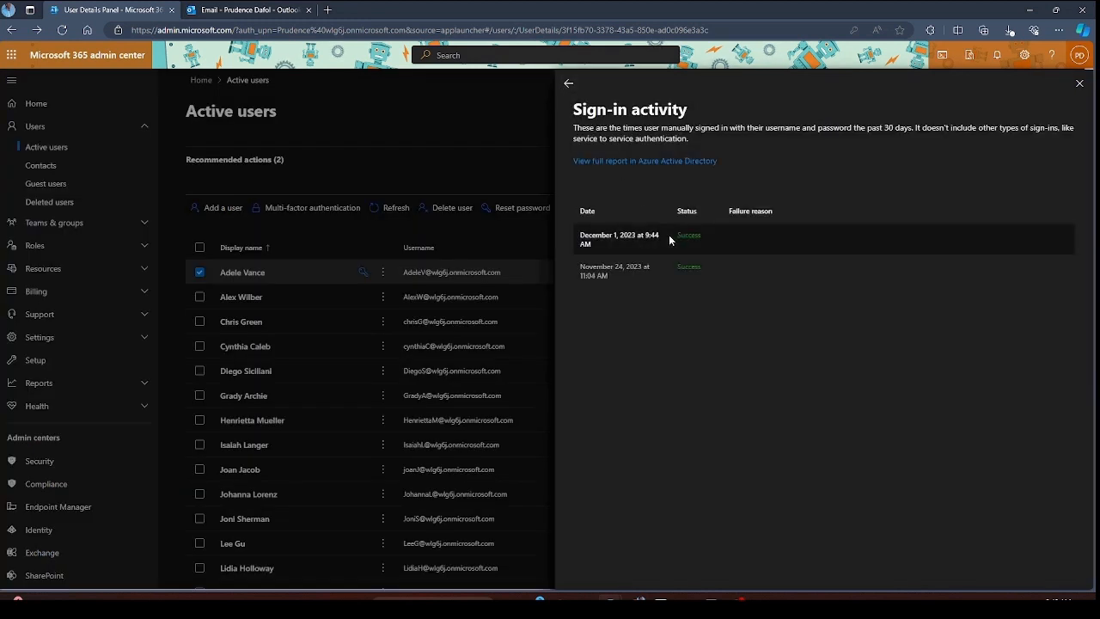
pyautogui.click(568, 83)
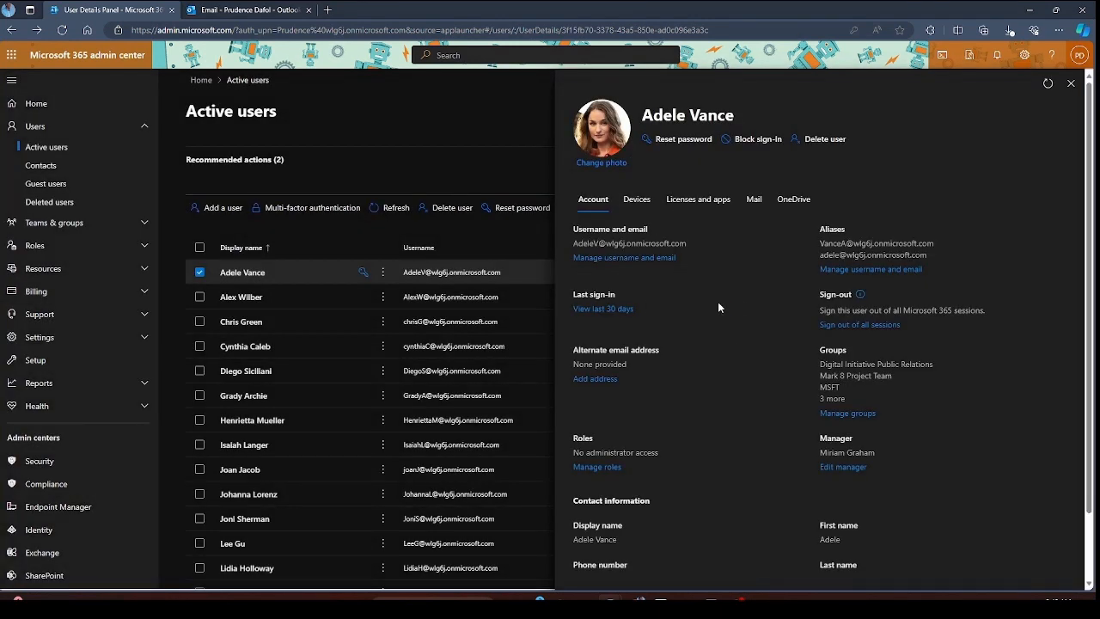
# Sign the user out of all Microsoft 365 sessions and switch to the private window
pyautogui.click(867, 330)
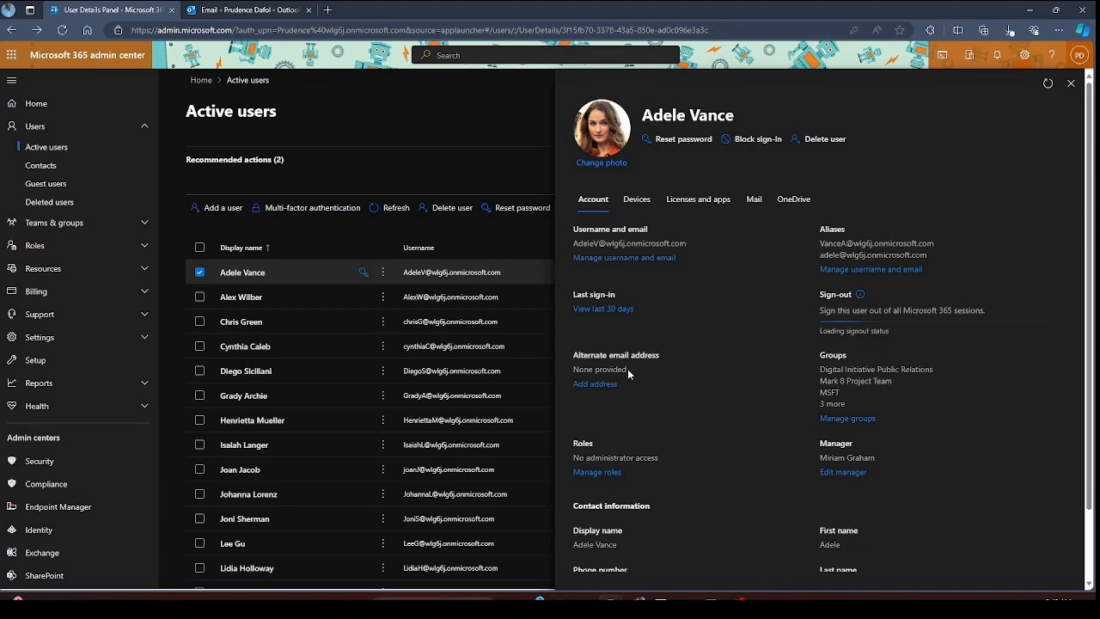
pyautogui.moveTo(623, 595)
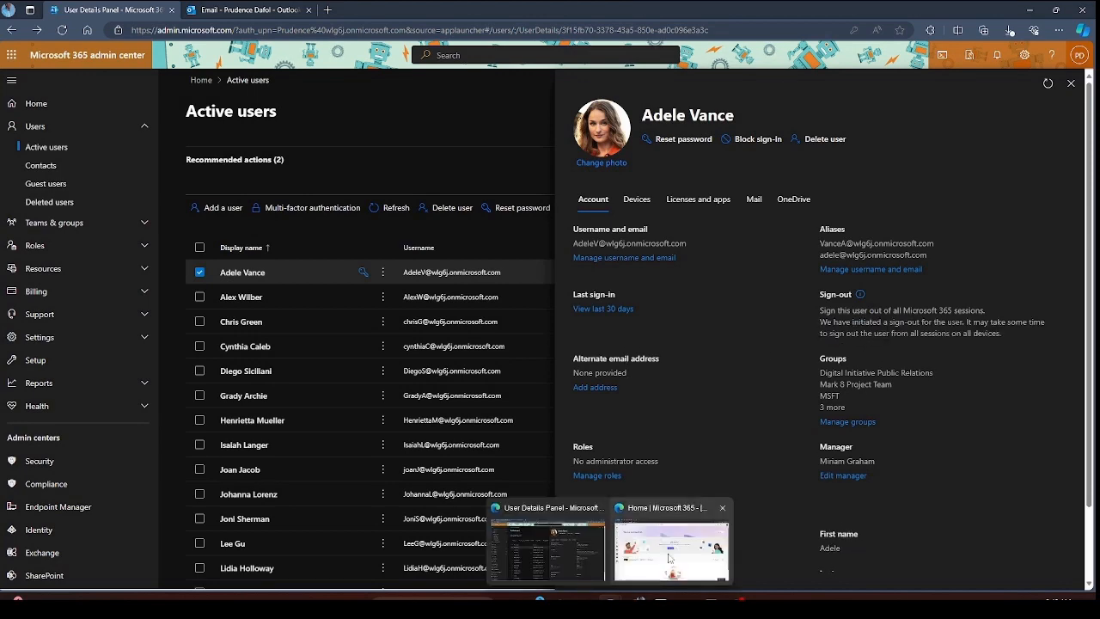
pyautogui.click(671, 558)
# Reload the private-window Microsoft 365 home page, then return to the admin center
pyautogui.click(37, 30)
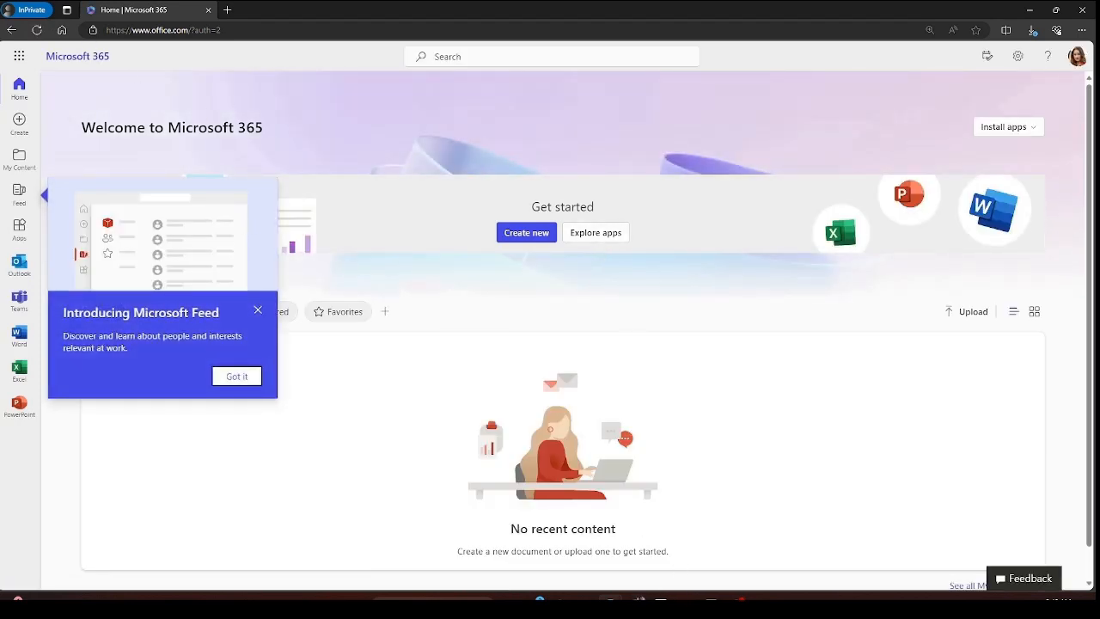
pyautogui.moveTo(631, 597)
pyautogui.click(576, 557)
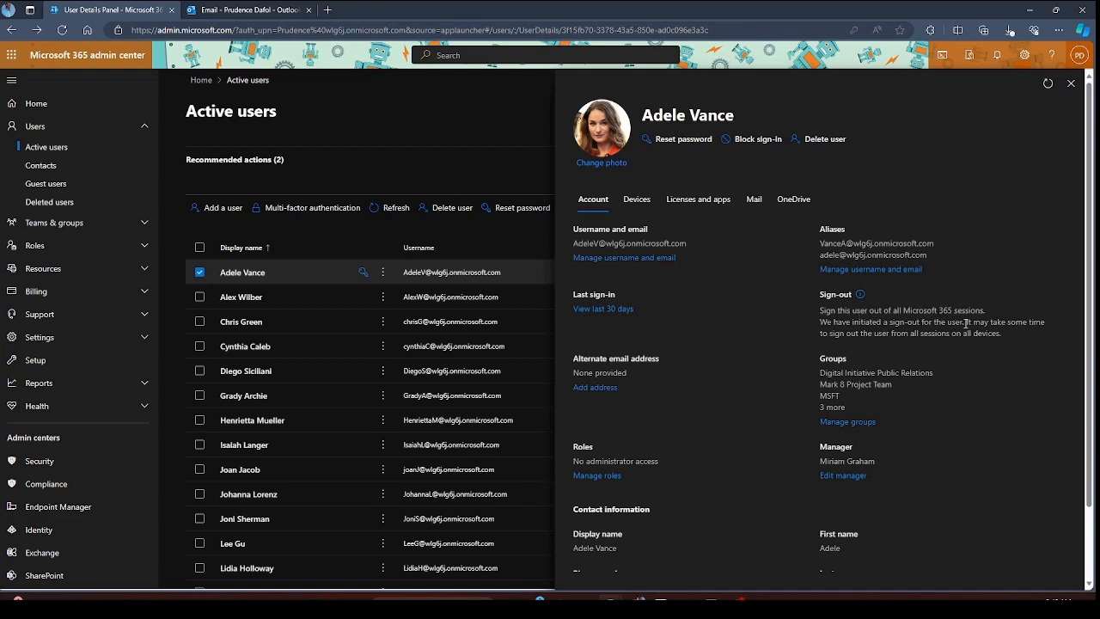
pyautogui.moveTo(991, 321); pyautogui.dragTo(1061, 324)
pyautogui.moveTo(819, 334); pyautogui.dragTo(928, 337)
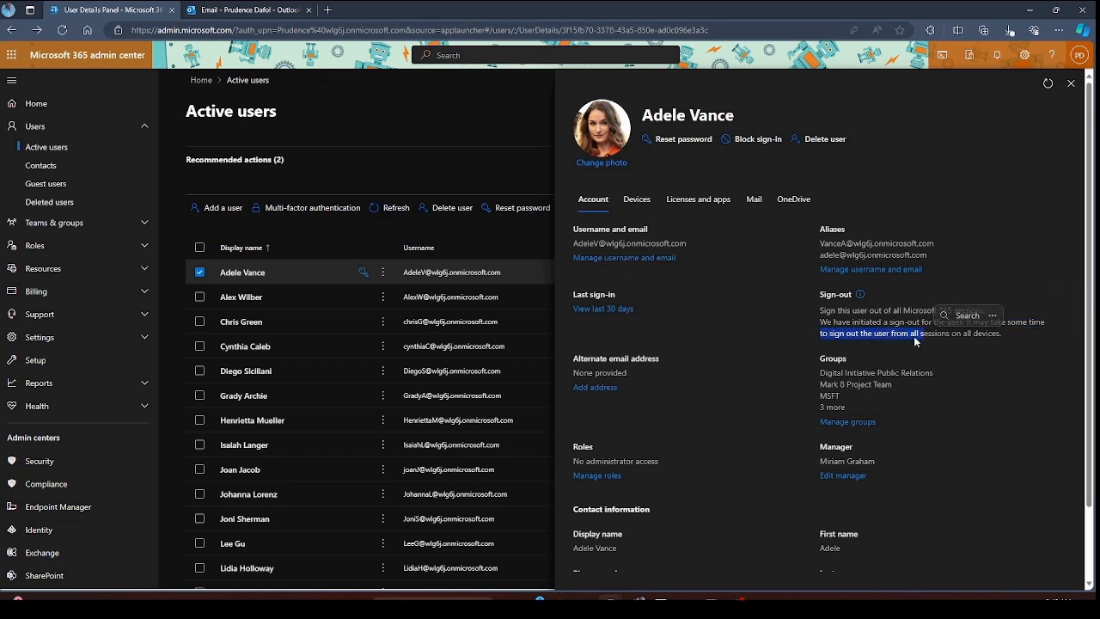
pyautogui.click(941, 338)
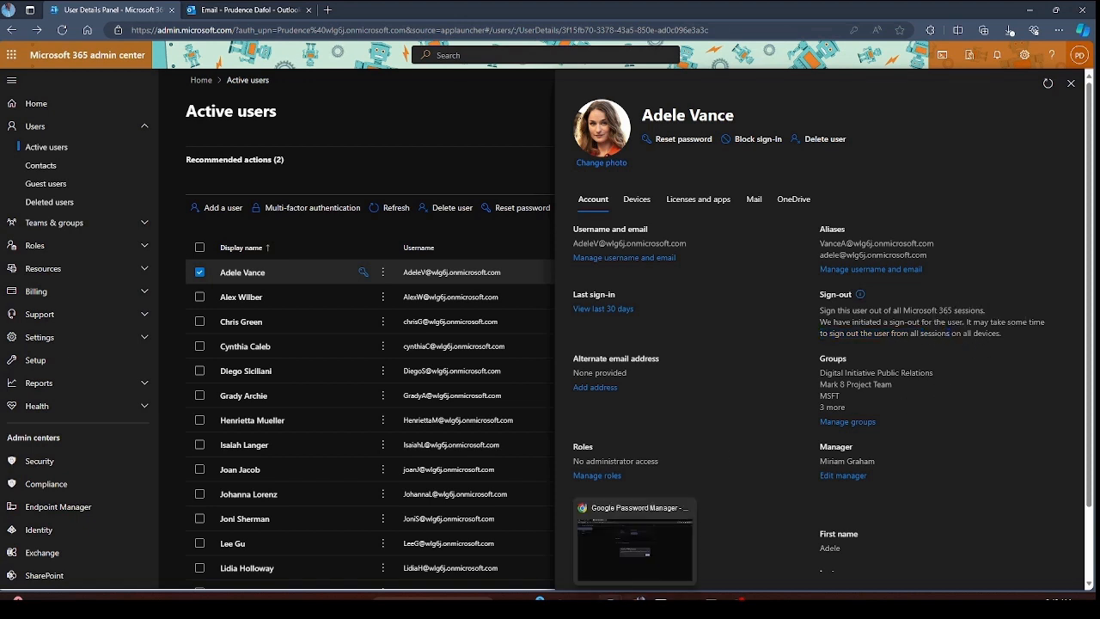
# Launch Outlook from the private Microsoft 365 window and compare its password prompt with the home tab
pyautogui.moveTo(612, 600)
pyautogui.click(697, 557)
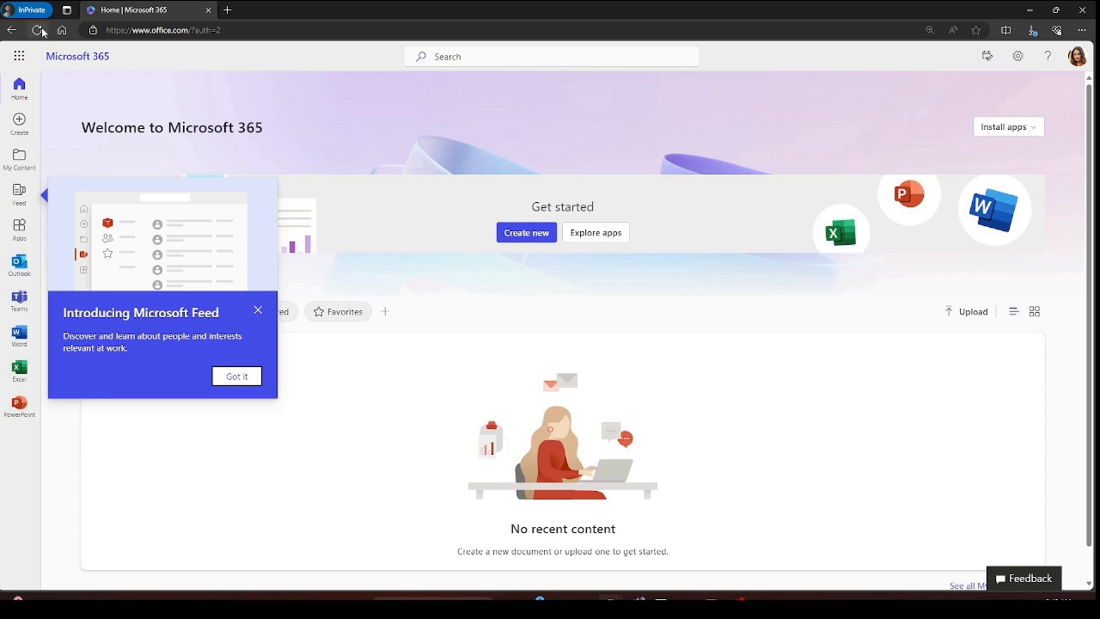
pyautogui.click(19, 265)
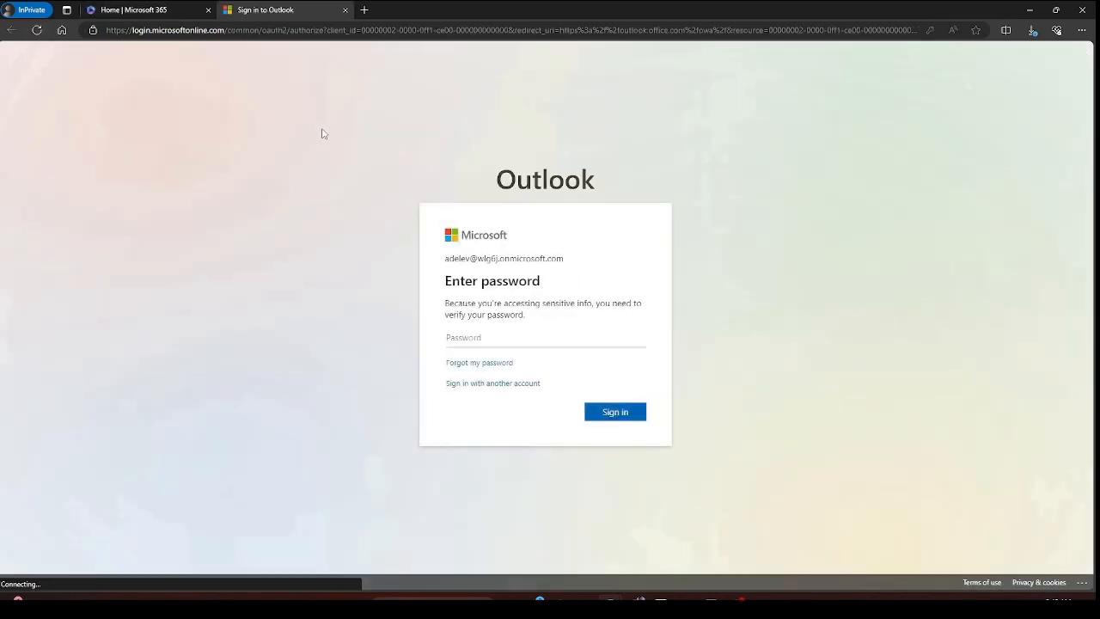
pyautogui.click(172, 9)
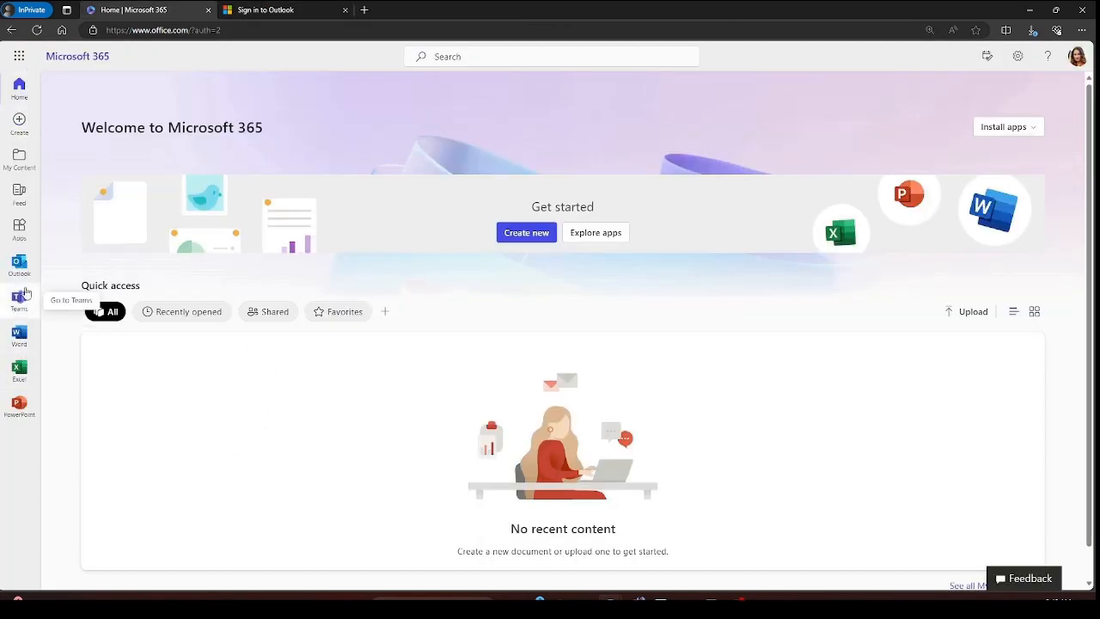
pyautogui.click(245, 9)
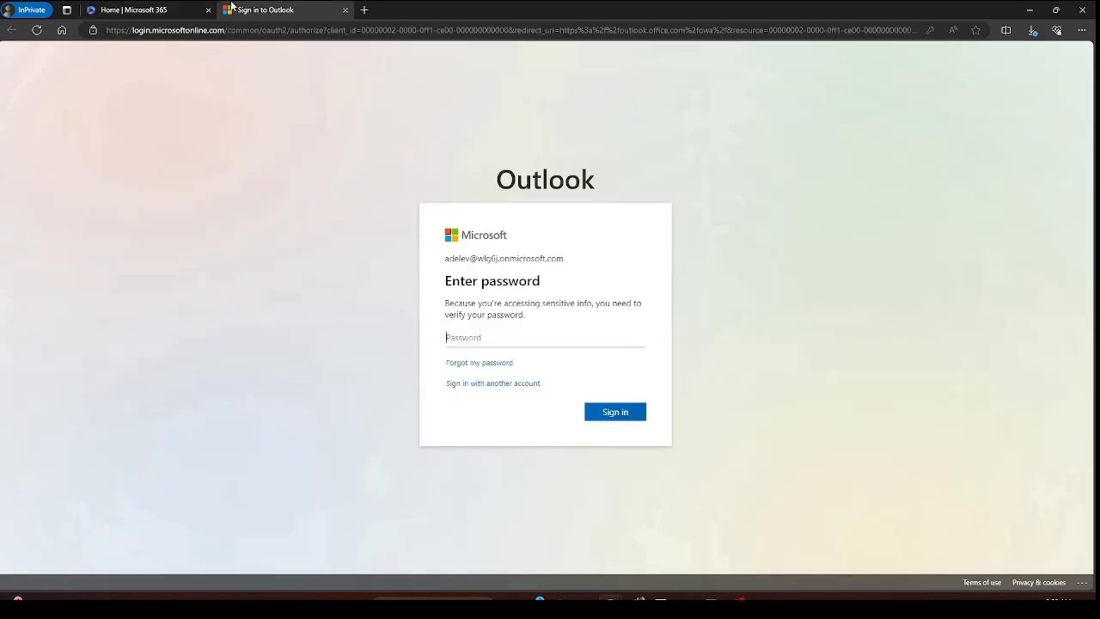
pyautogui.click(175, 8)
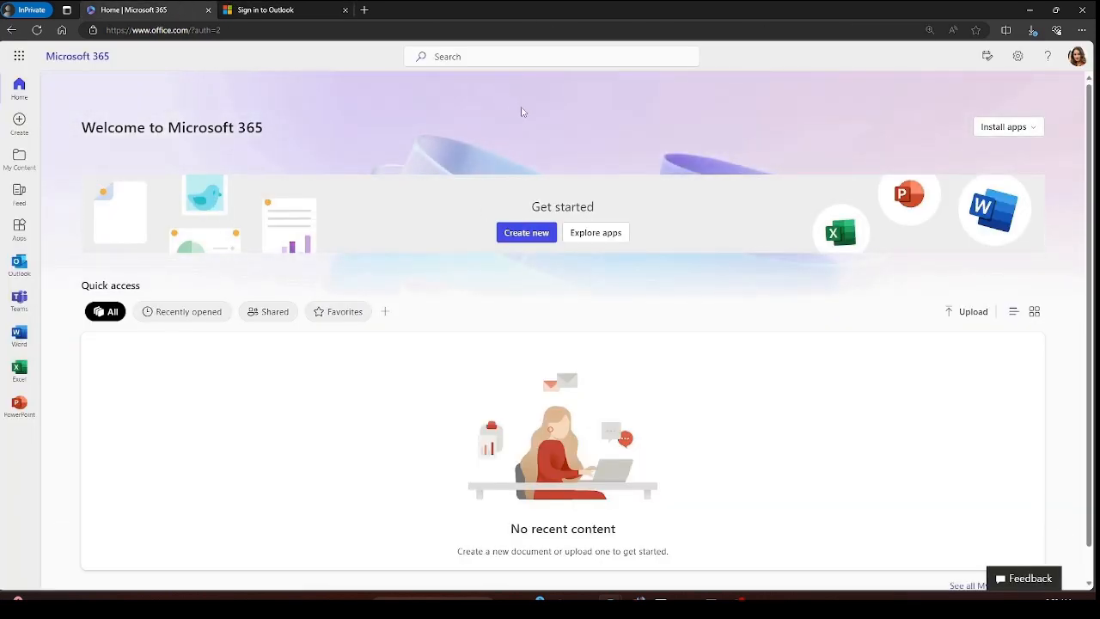
pyautogui.moveTo(612, 598)
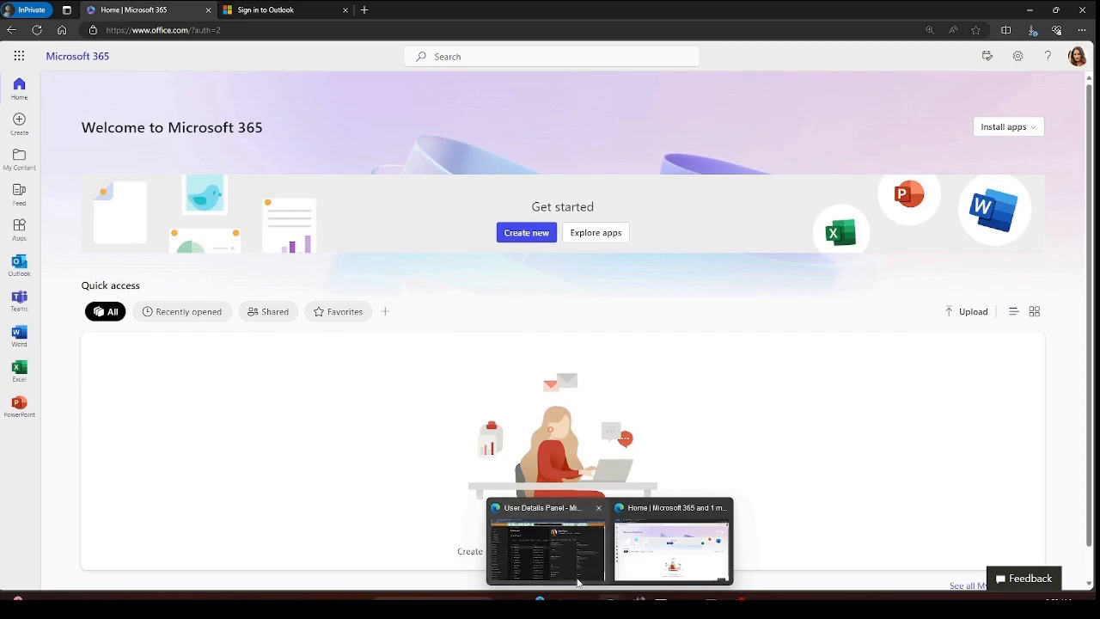
pyautogui.click(568, 580)
pyautogui.scroll(-1, 780, 339)
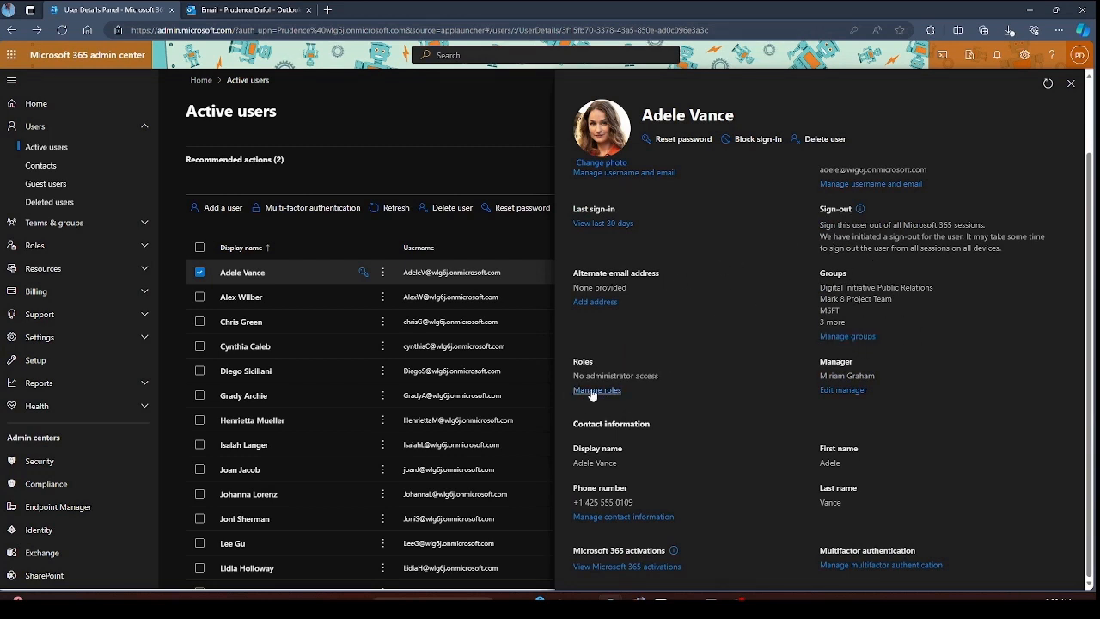
pyautogui.moveTo(572, 376); pyautogui.dragTo(664, 380)
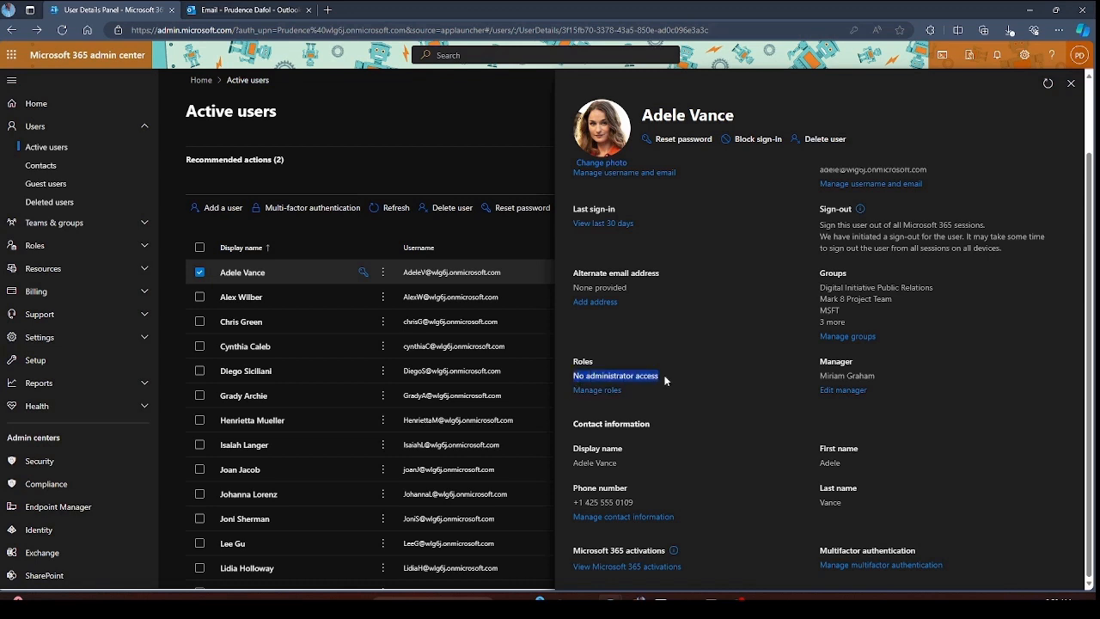
pyautogui.click(792, 403)
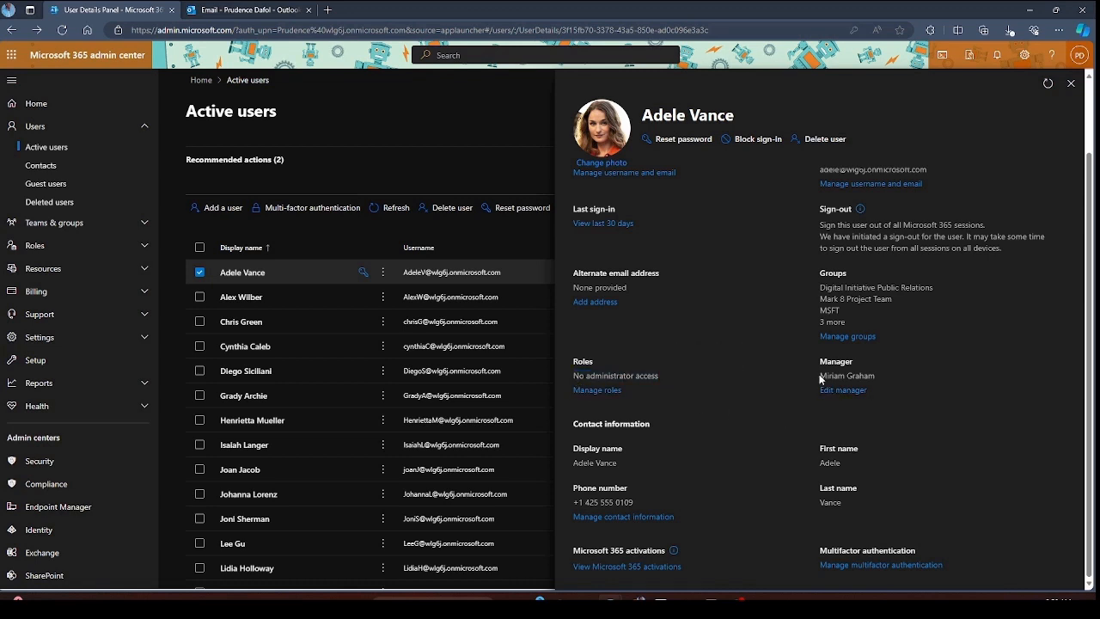
pyautogui.moveTo(820, 378); pyautogui.dragTo(879, 379)
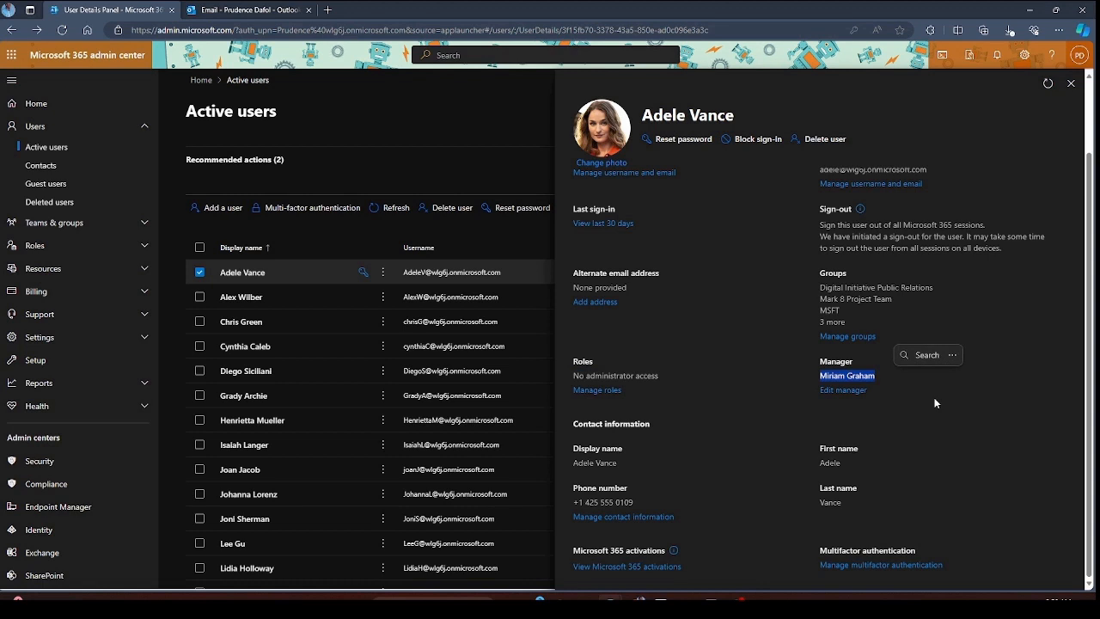
pyautogui.click(935, 402)
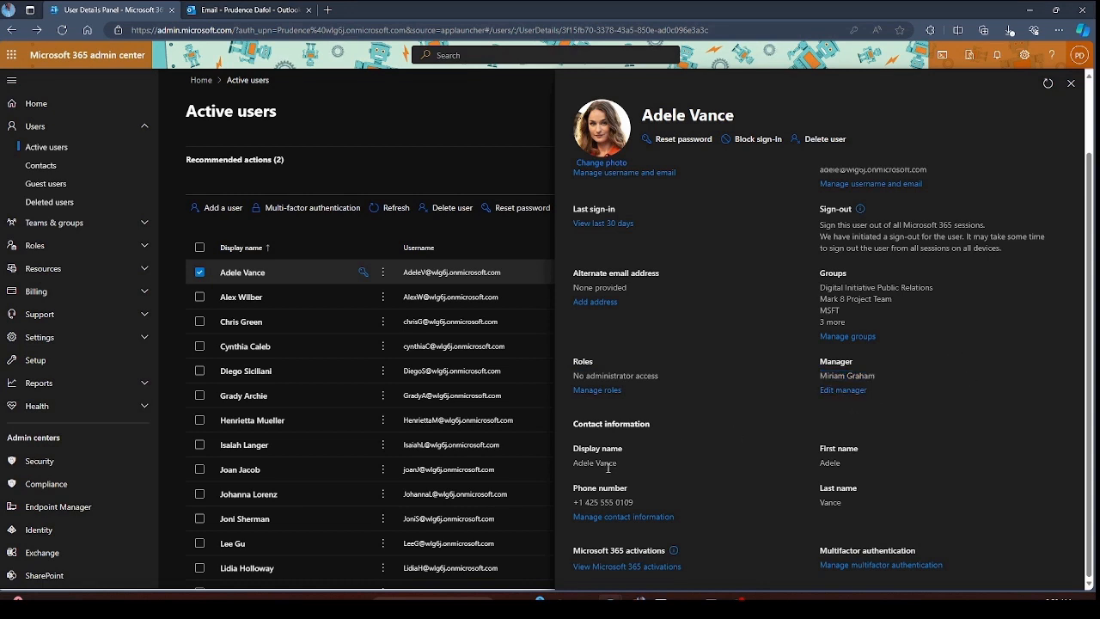
pyautogui.moveTo(569, 462); pyautogui.dragTo(618, 463)
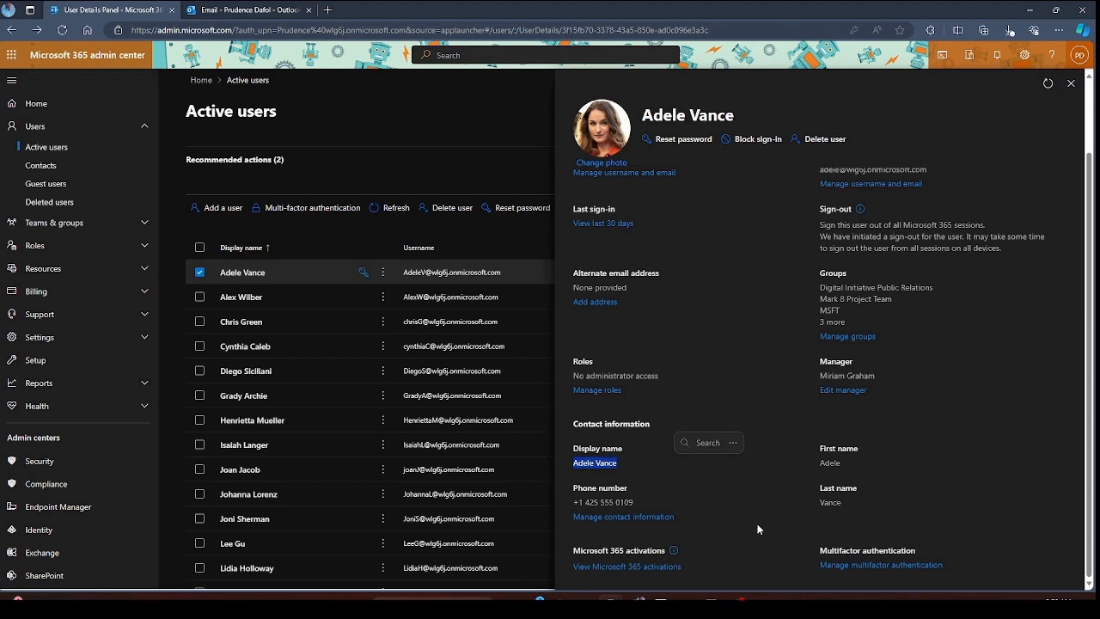
pyautogui.click(709, 492)
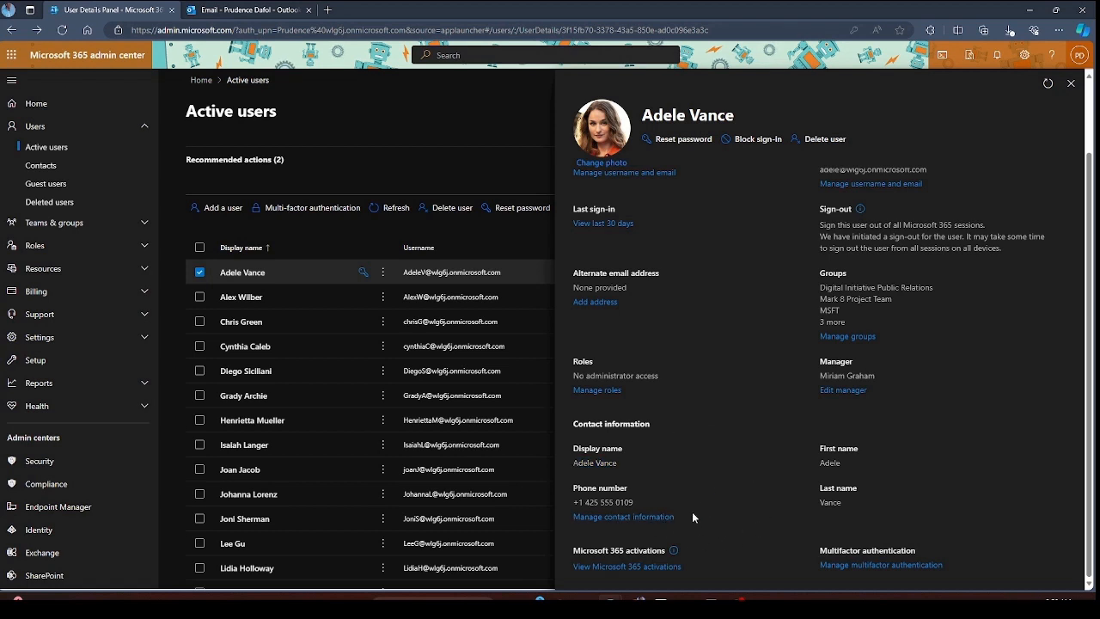
pyautogui.click(625, 517)
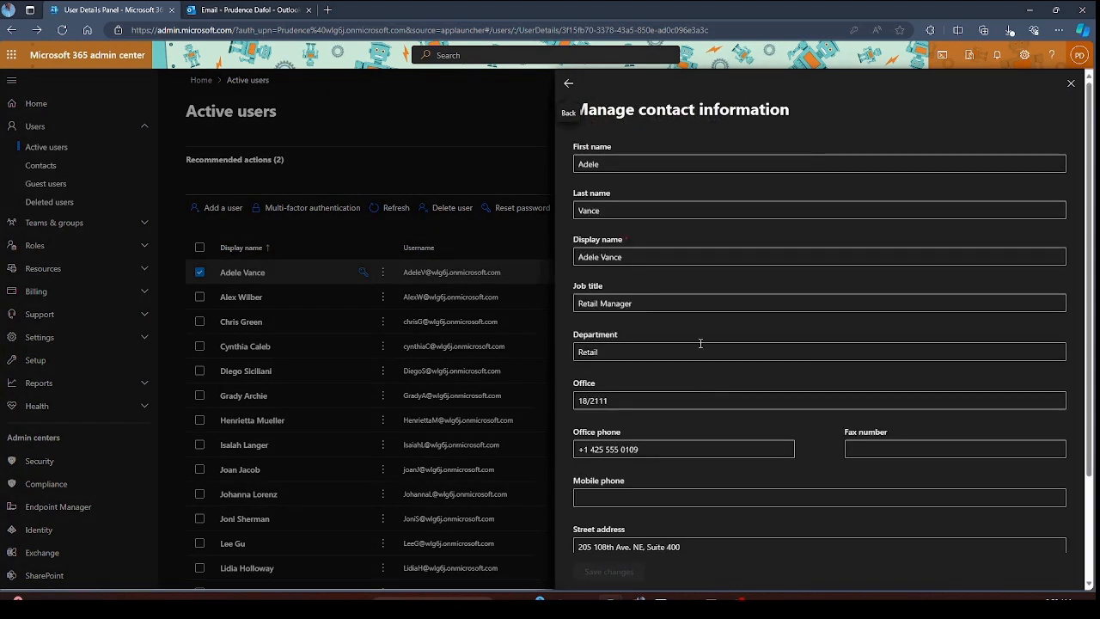
pyautogui.tripleClick(649, 262)
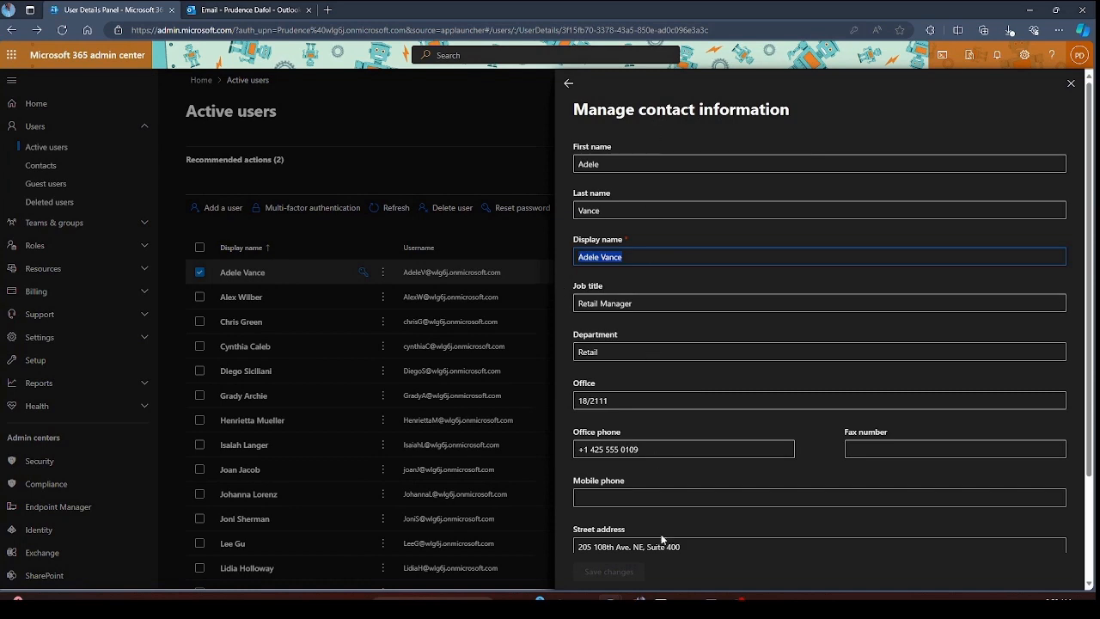
pyautogui.scroll(-2, 731, 429)
pyautogui.scroll(2, 756, 383)
pyautogui.click(569, 85)
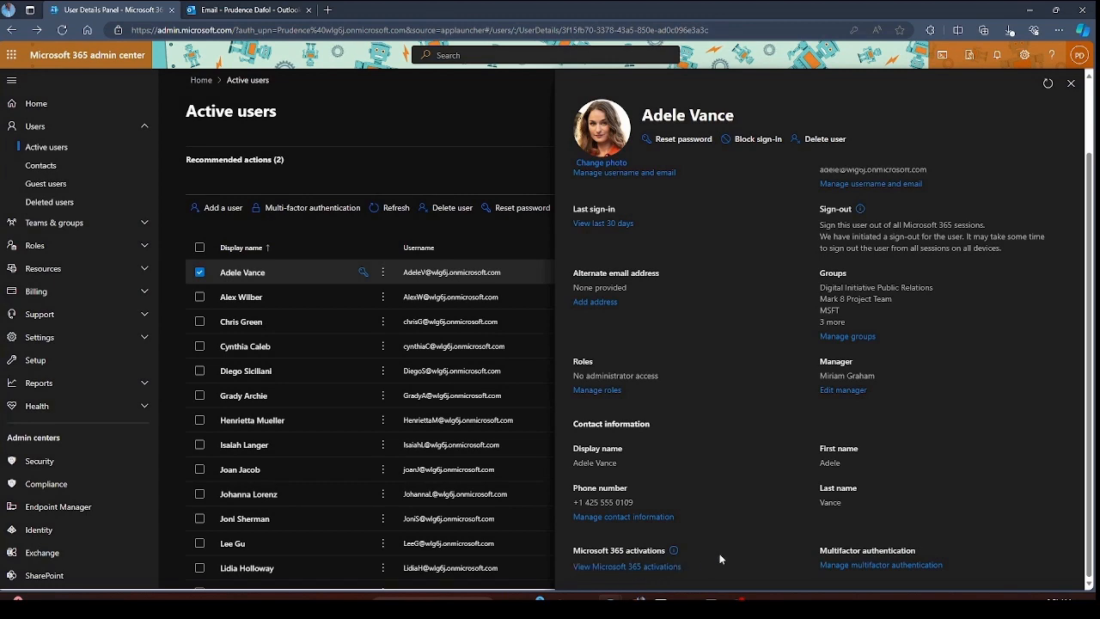
pyautogui.click(636, 567)
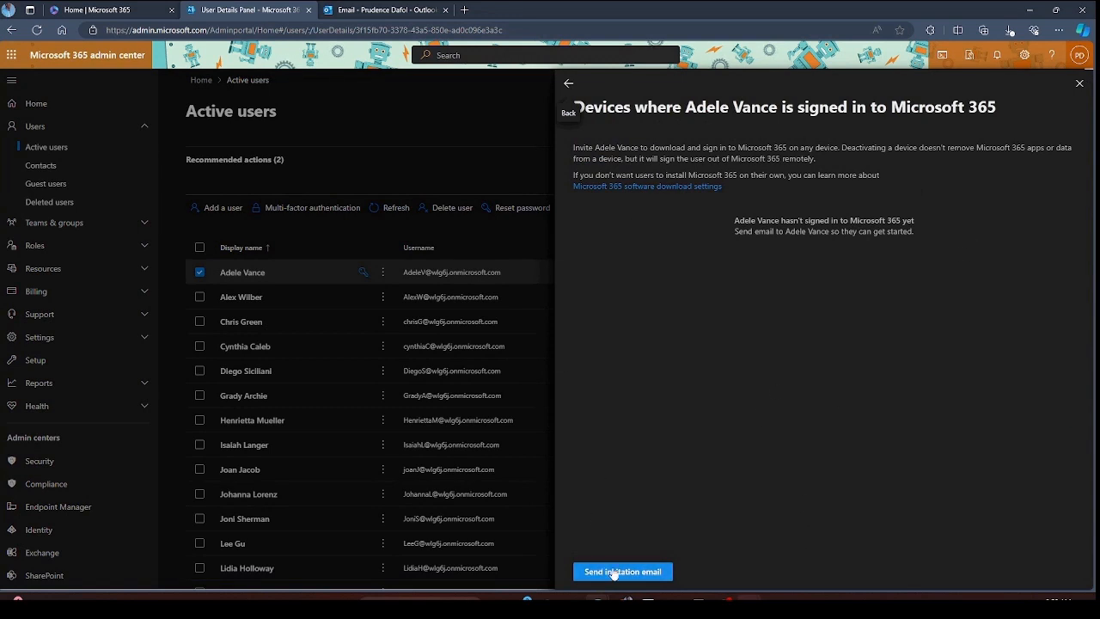
pyautogui.click(570, 85)
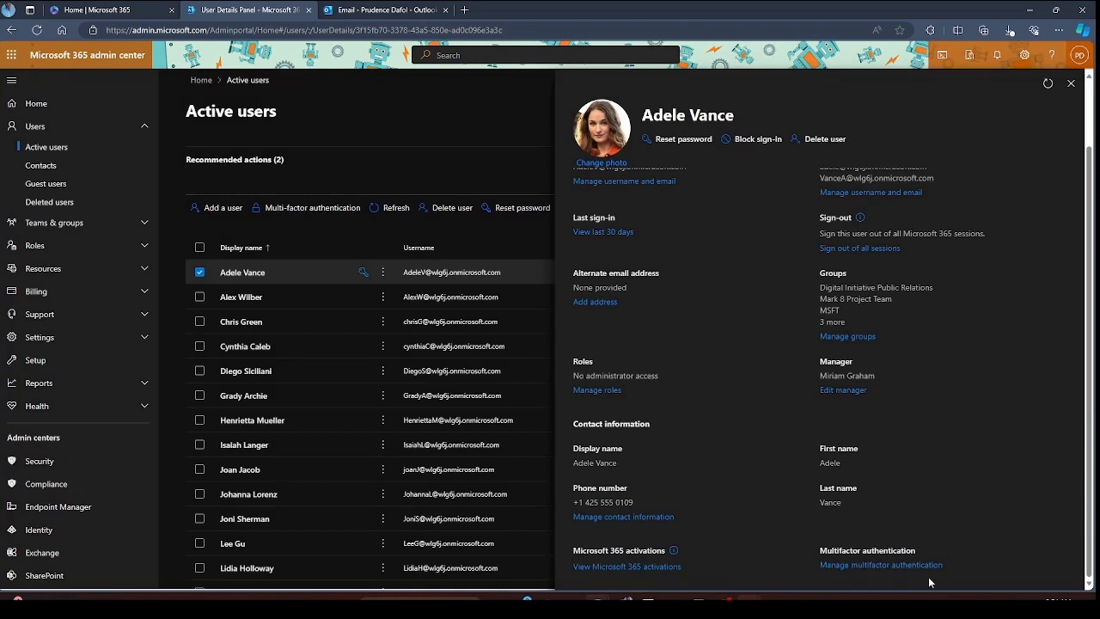
# Confirm the user has no devices enrolled in Intune
pyautogui.scroll(2, 771, 313)
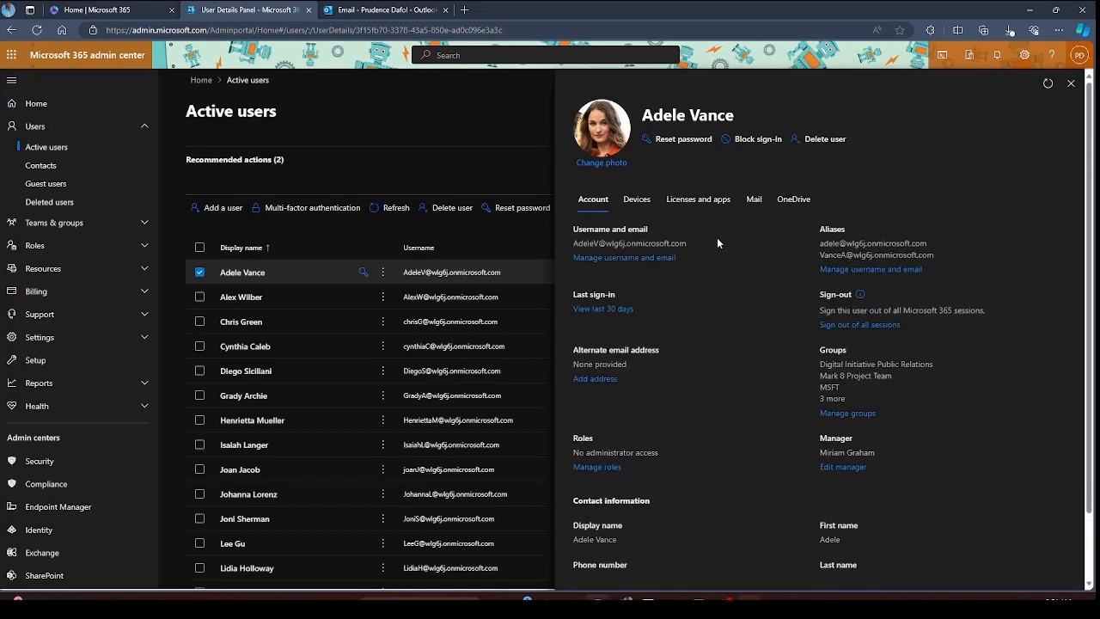
pyautogui.click(637, 200)
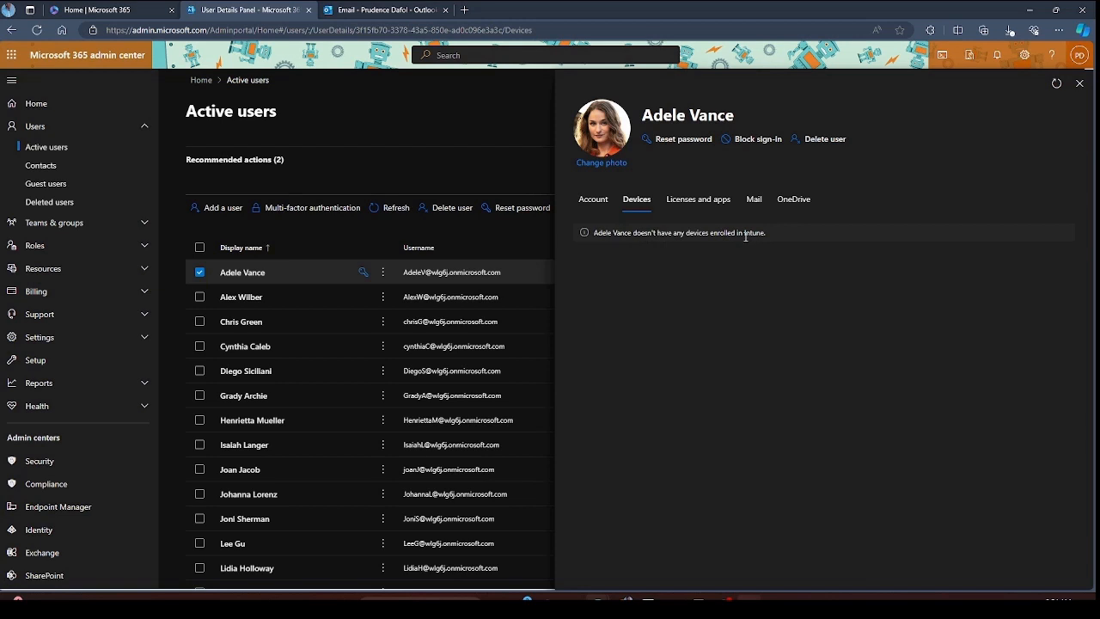
pyautogui.moveTo(778, 234)
pyautogui.mouseDown()
pyautogui.moveTo(593, 234)
pyautogui.moveTo(764, 235)
pyautogui.mouseUp()
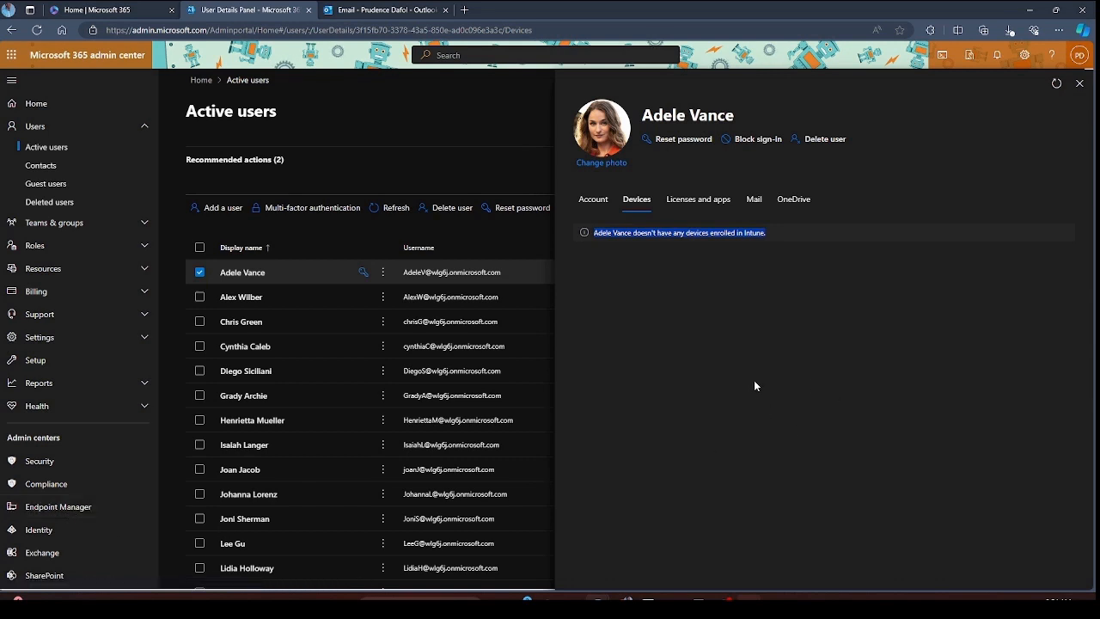
# Review the user's Microsoft 365 E5 Developer license with its 70 apps expanded
pyautogui.click(698, 200)
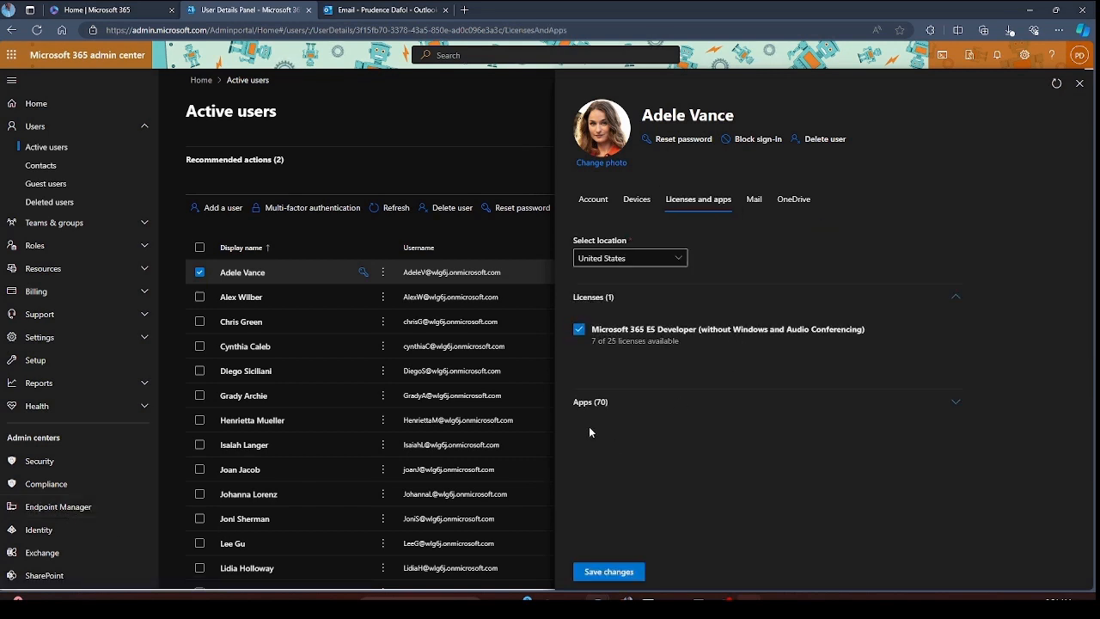
pyautogui.click(956, 403)
pyautogui.scroll(-15, 953, 395)
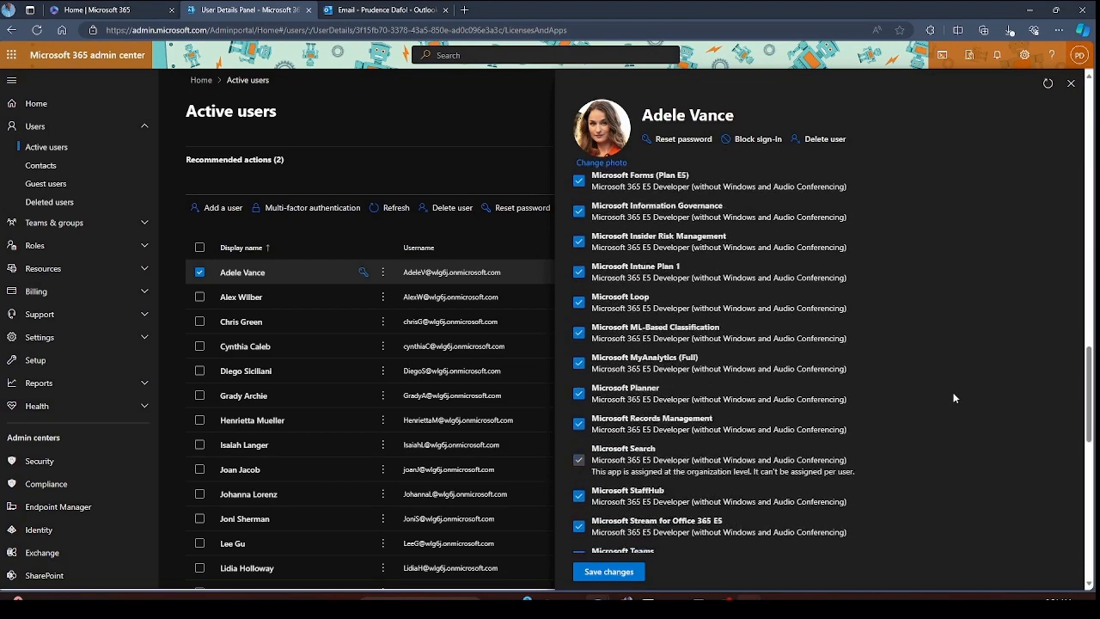
pyautogui.scroll(-3, 951, 393)
pyautogui.scroll(12, 946, 382)
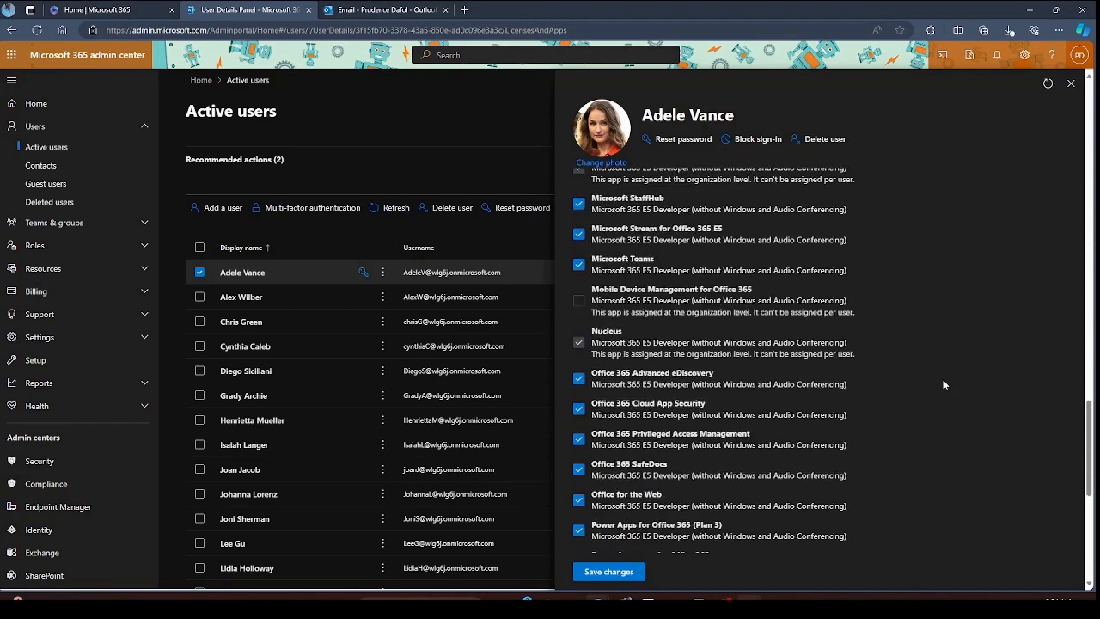
pyautogui.scroll(10, 933, 334)
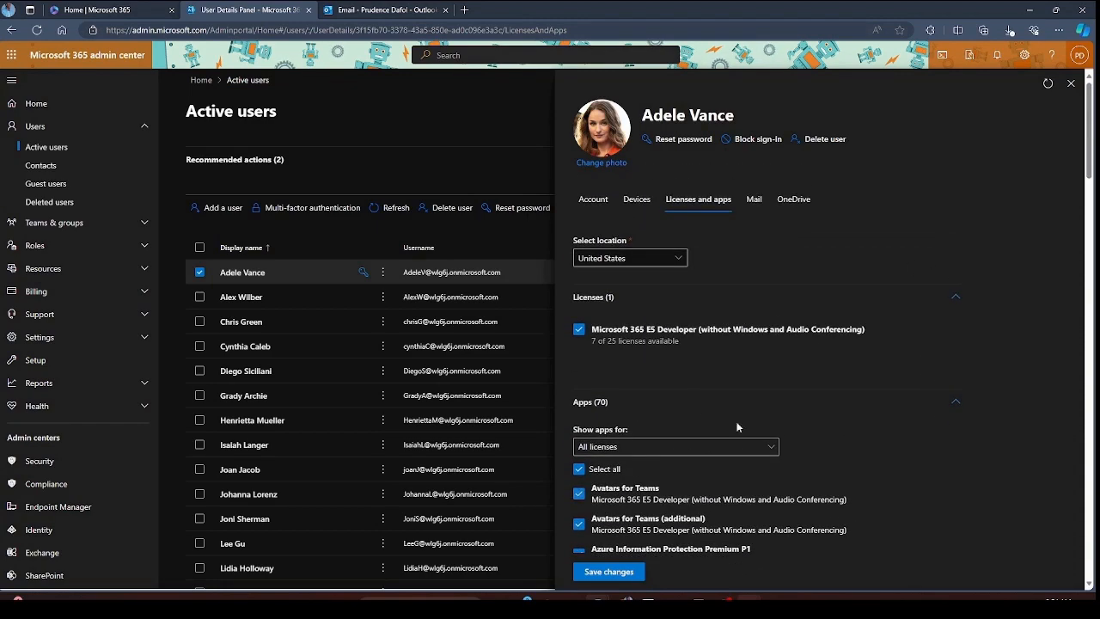
# Check the mailbox usage of 0% of 100GB and view global address list visibility without saving
pyautogui.click(754, 200)
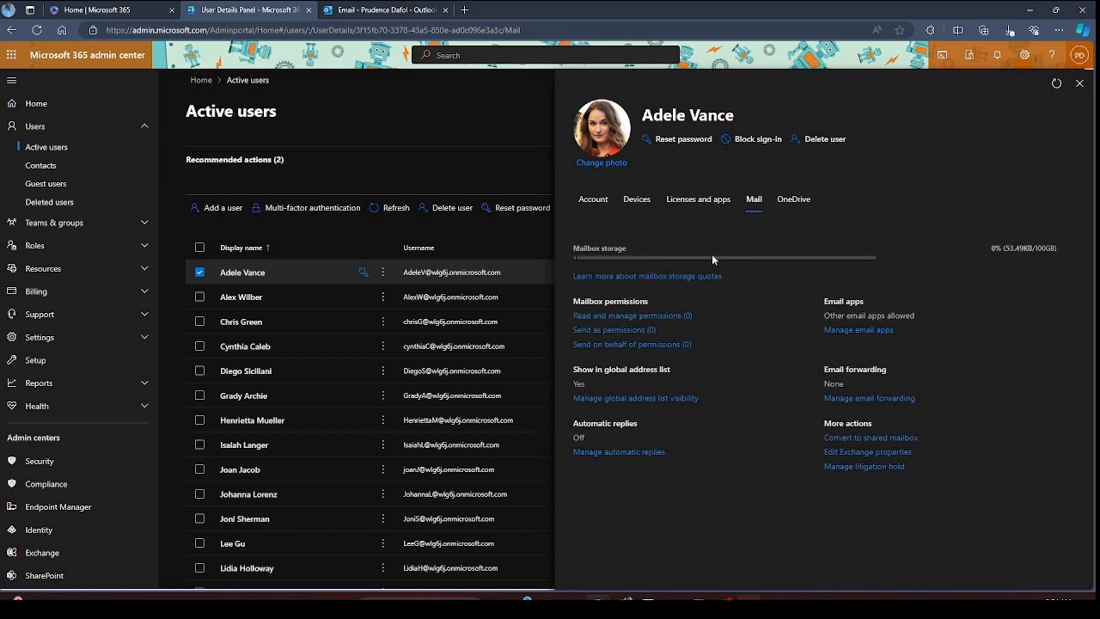
pyautogui.moveTo(992, 249); pyautogui.dragTo(1033, 250)
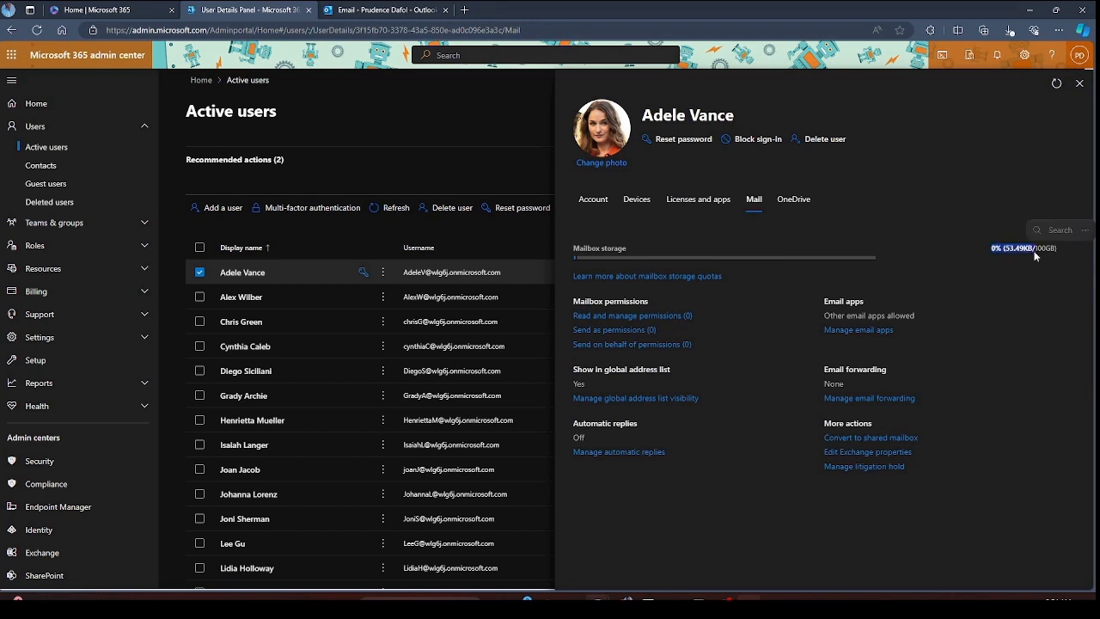
pyautogui.click(1017, 254)
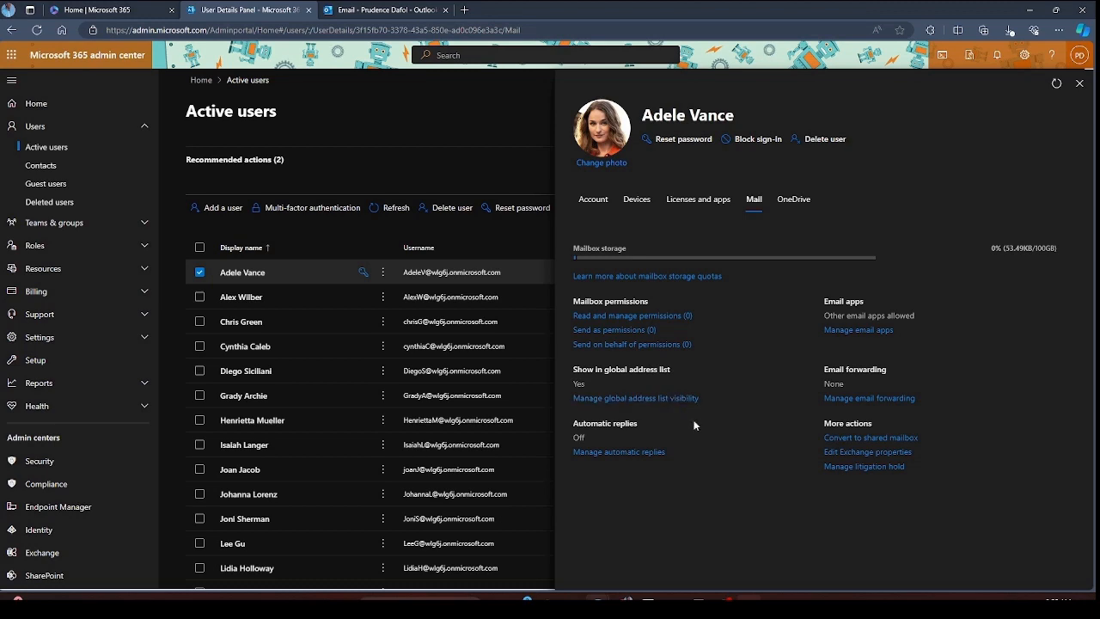
pyautogui.click(619, 145)
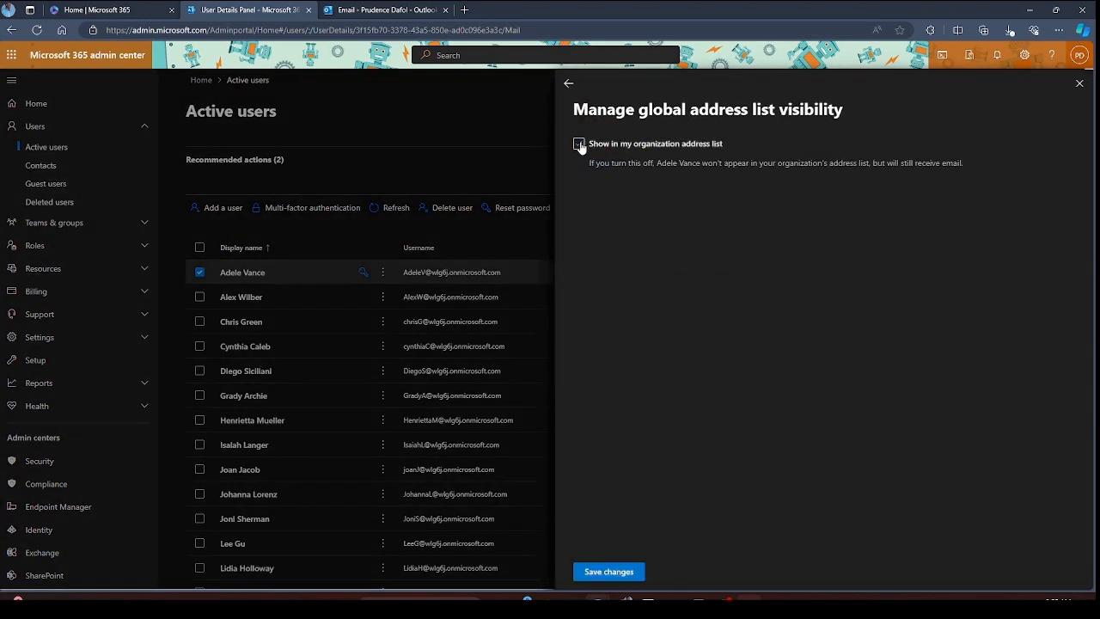
pyautogui.click(568, 84)
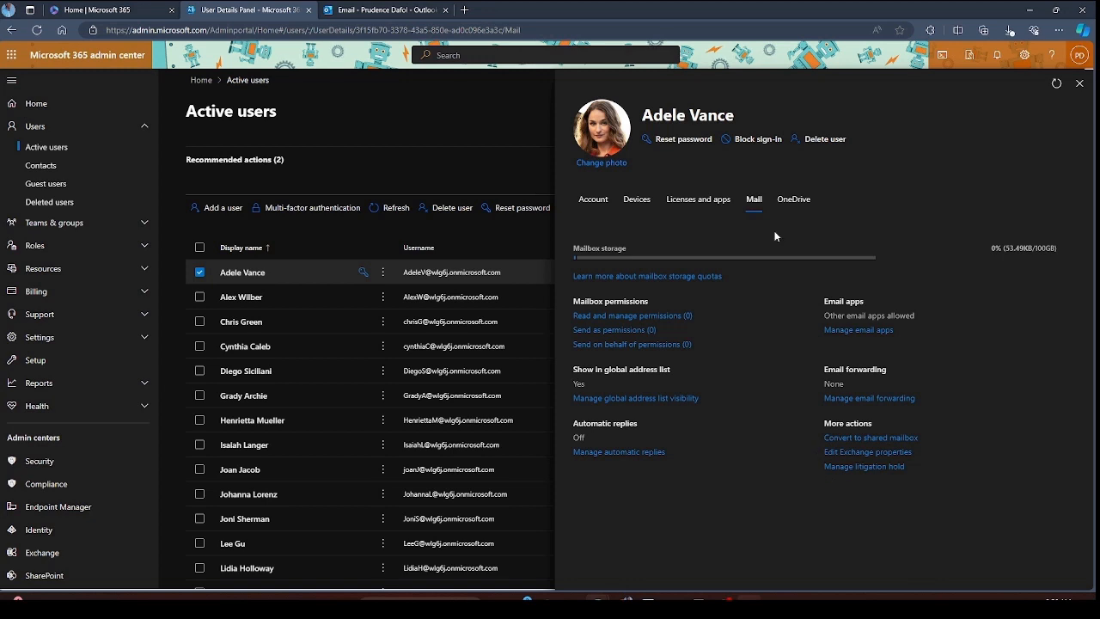
# Check the user's OneDrive storage quota, then close her details to return to Active users
pyautogui.click(793, 199)
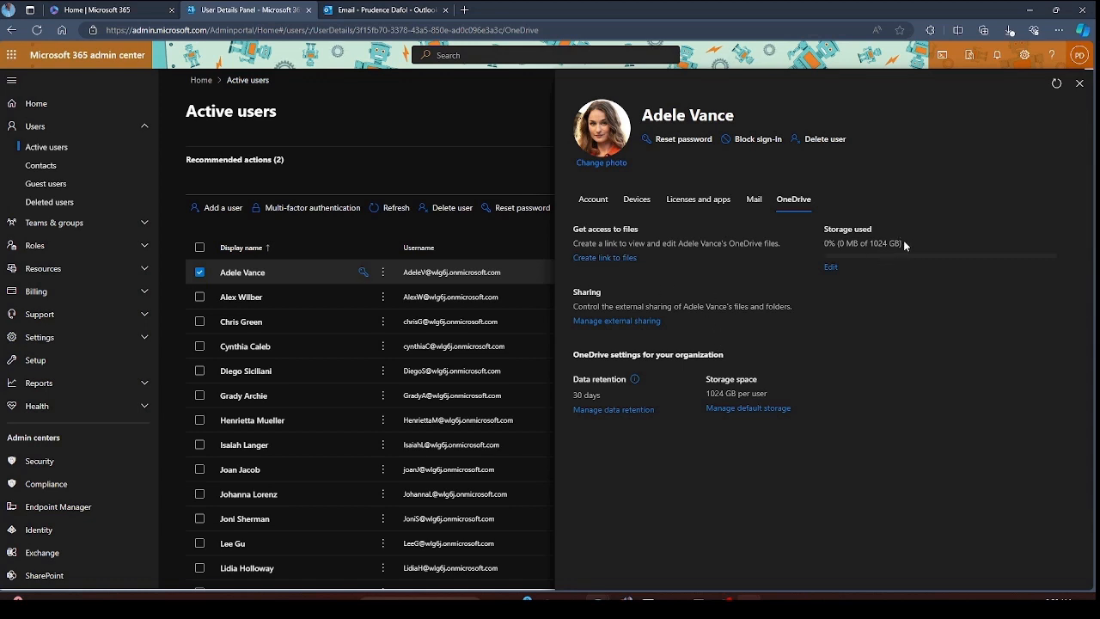
pyautogui.moveTo(903, 243); pyautogui.dragTo(869, 245)
pyautogui.click(935, 392)
pyautogui.click(1080, 84)
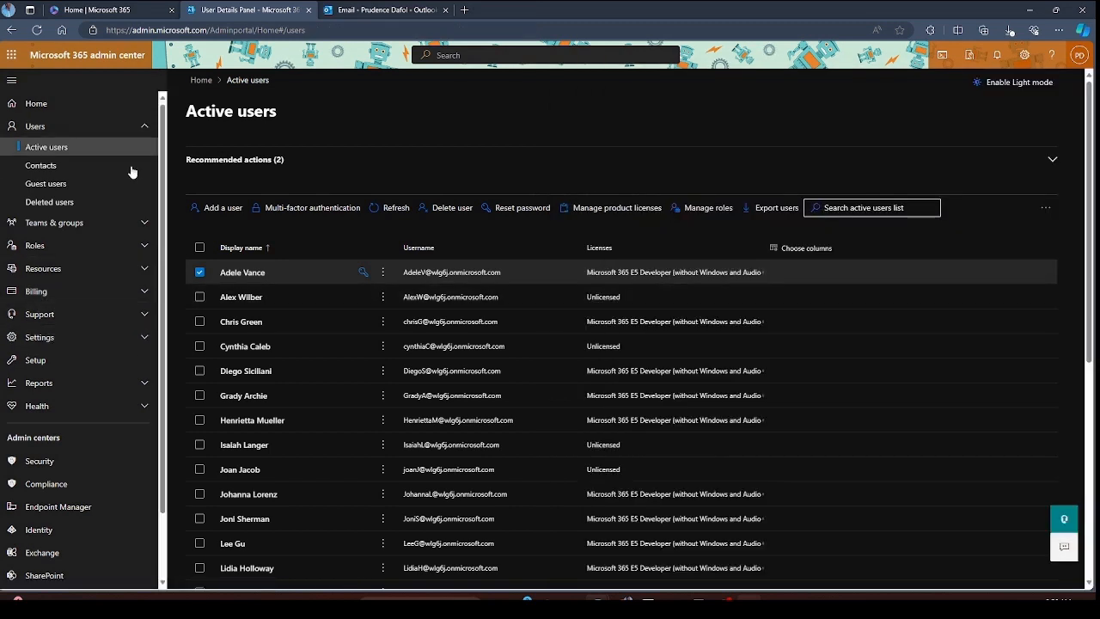